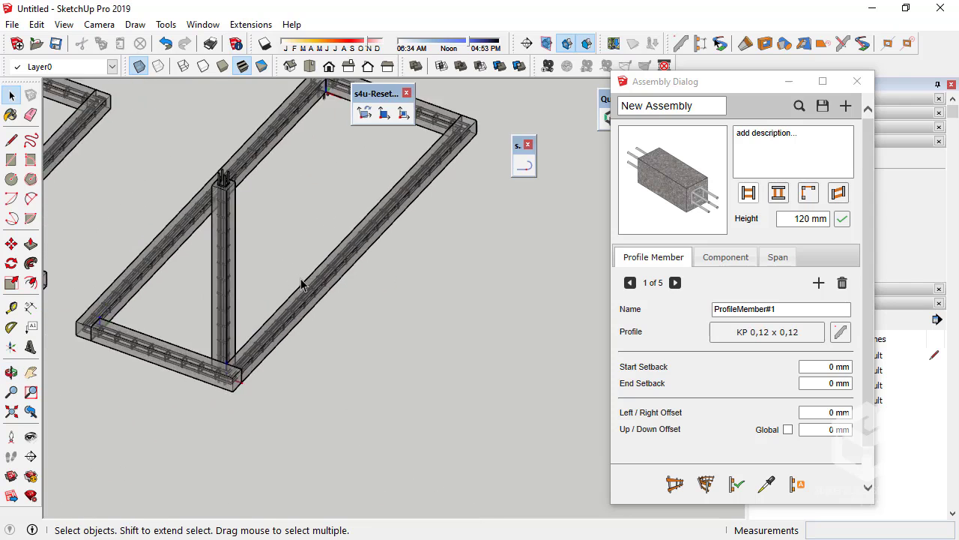
Step: Orbit and zoom around the existing column-and-beam frames to inspect them from several angles
scroll(301, 285, up, 2)
scroll(297, 347, up, 2)
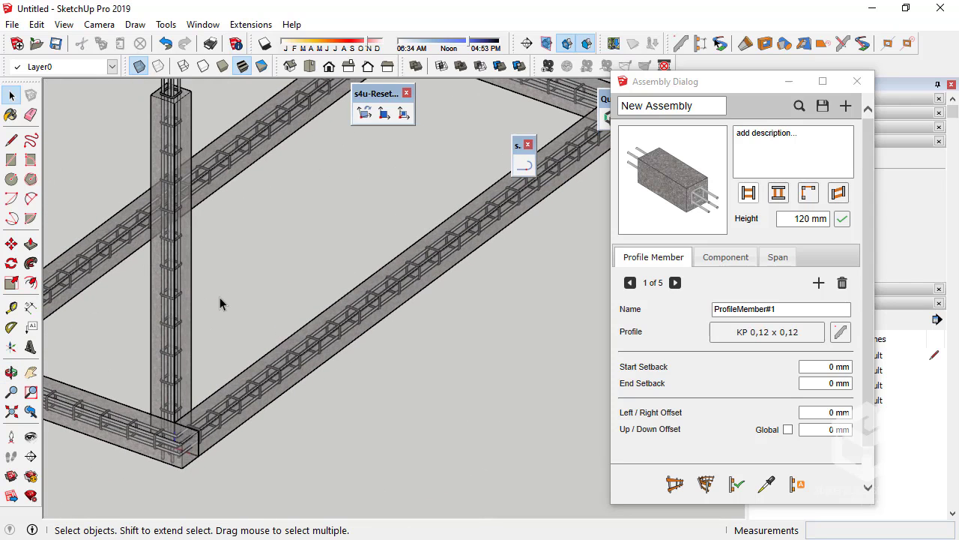
middle_drag(220, 298, 262, 312)
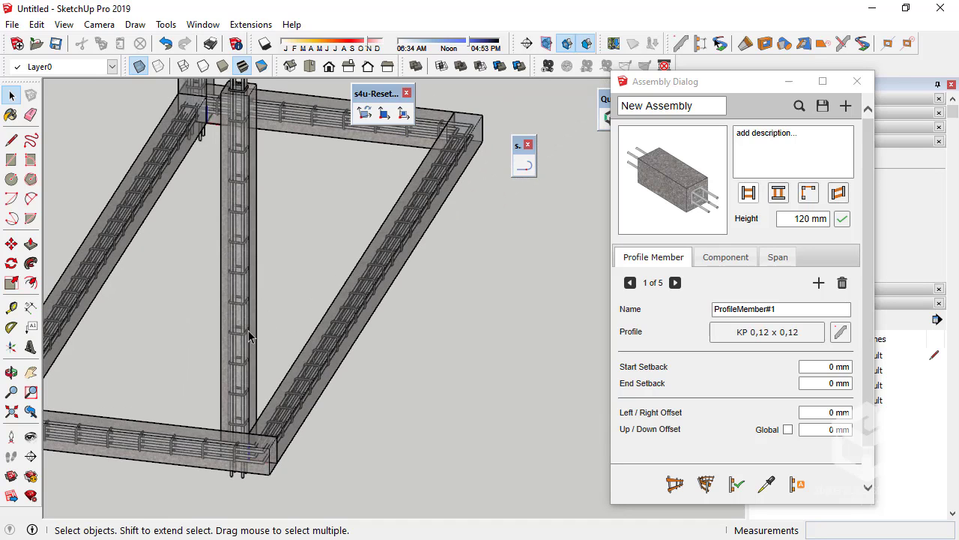
middle_drag(267, 313, 218, 232)
scroll(207, 213, up, 3)
scroll(207, 213, up, 2)
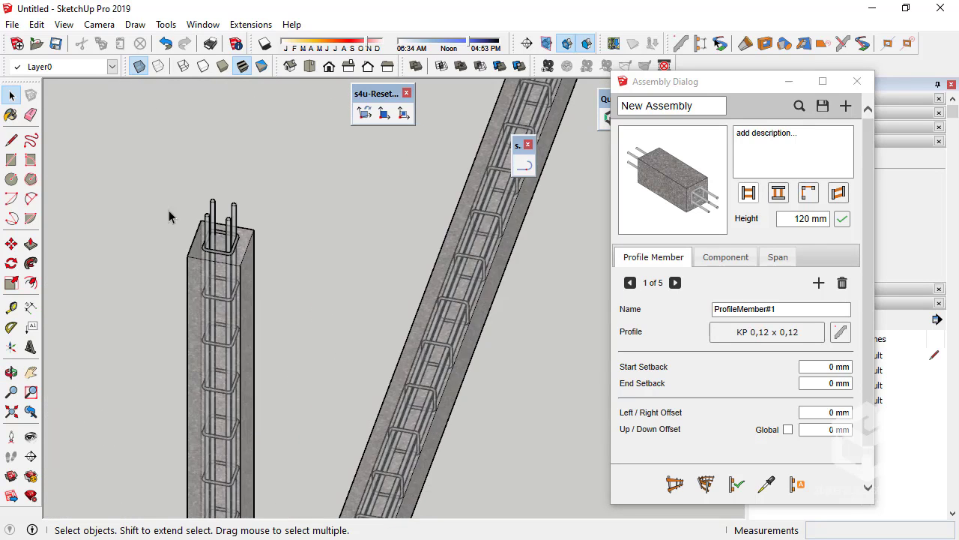
scroll(171, 215, up, 3)
scroll(268, 300, up, 2)
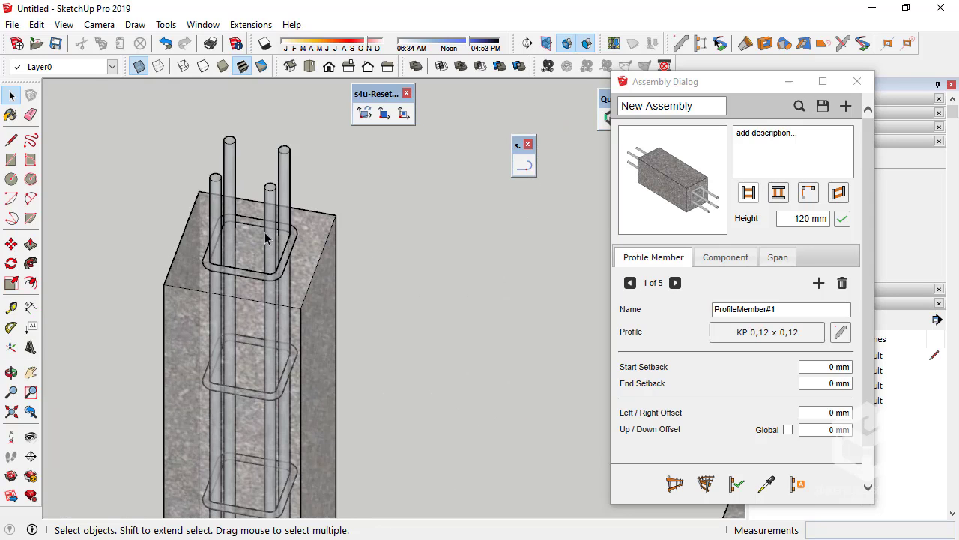
scroll(207, 225, down, 3)
scroll(187, 180, down, 3)
scroll(287, 274, down, 3)
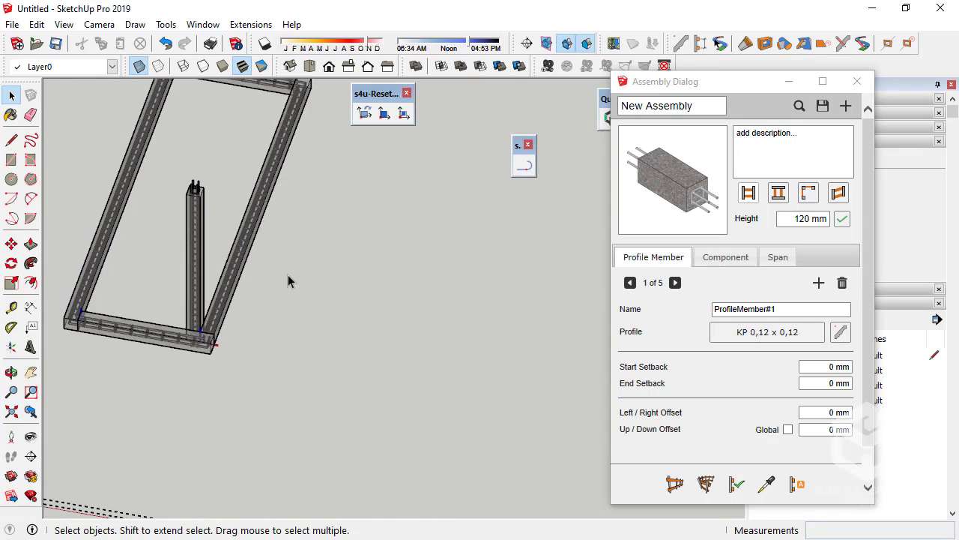
mouse_move(288, 274)
middle_down()
mouse_move(320, 265)
mouse_move(274, 280)
mouse_move(308, 277)
middle_up()
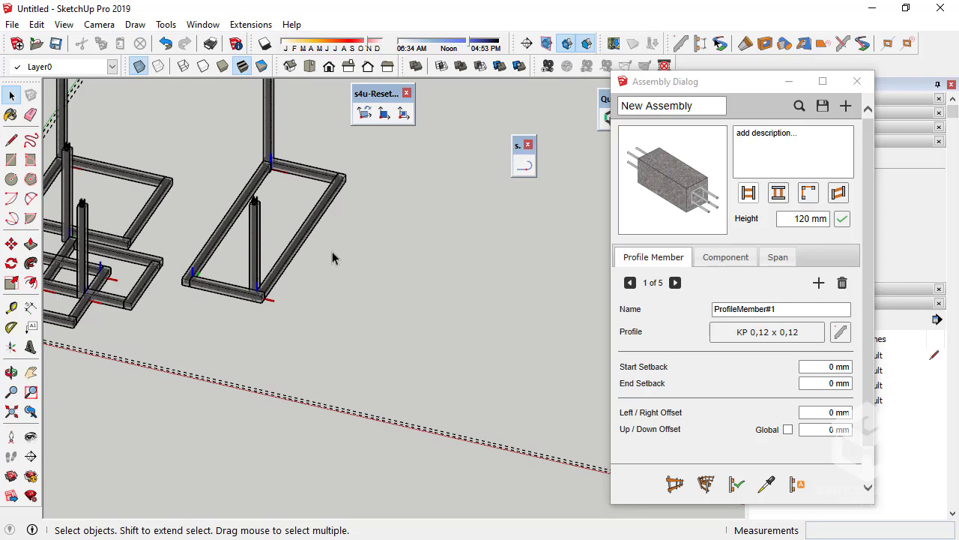
Step: Check the rebar settings and step to the last profile member, 5 of 5
click(726, 259)
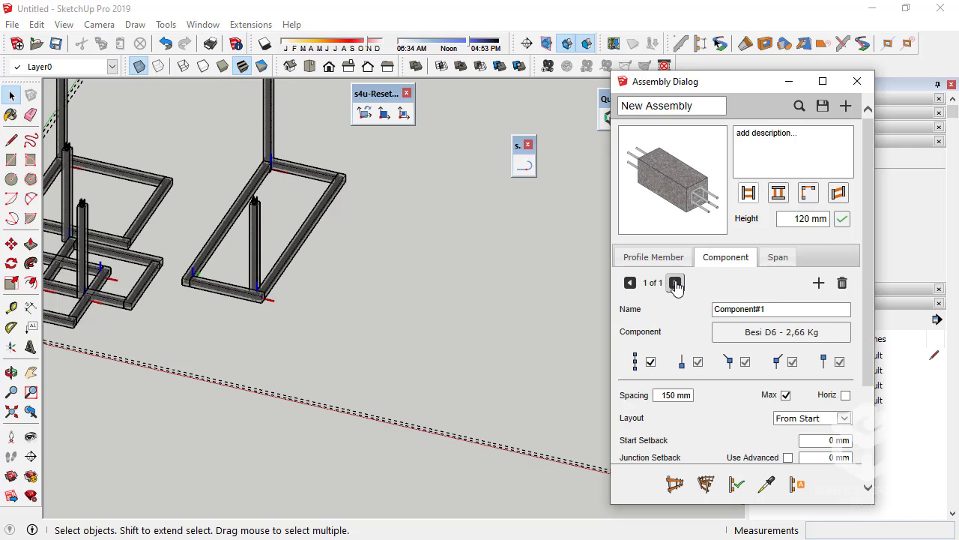
click(658, 261)
click(675, 282)
click(675, 282)
click(675, 282)
click(675, 282)
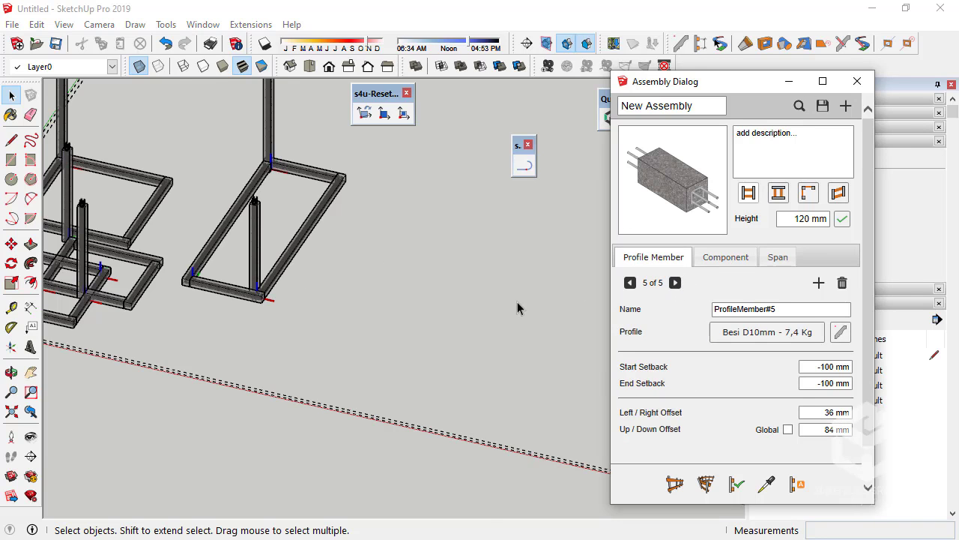
middle_drag(517, 301, 423, 301)
scroll(449, 360, up, 3)
Step: Draw a new beam between two points in the empty area
click(675, 484)
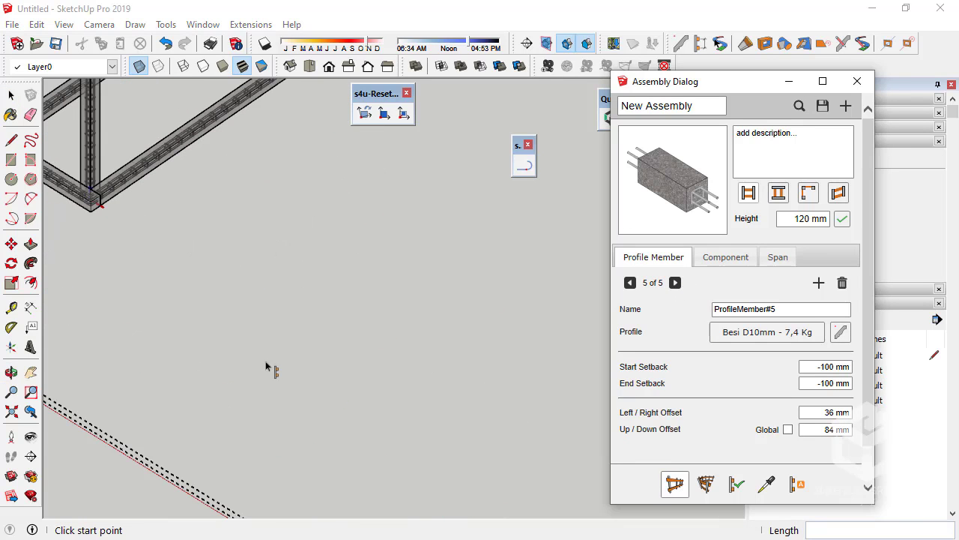
click(188, 358)
click(375, 222)
right_click(373, 223)
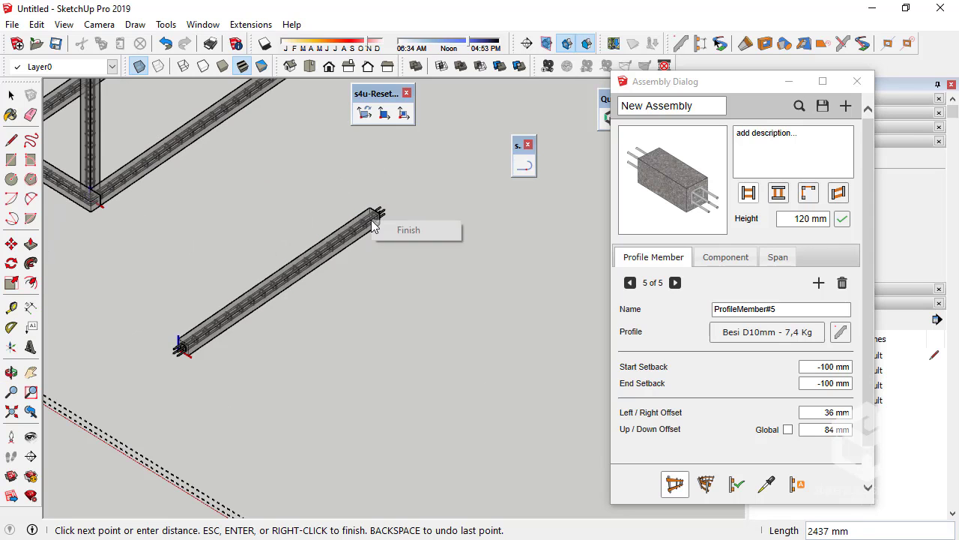
Step: Draw a vertical column from its bottom point to its top and finish it
scroll(300, 298, down, 2)
scroll(364, 353, up, 5)
click(364, 353)
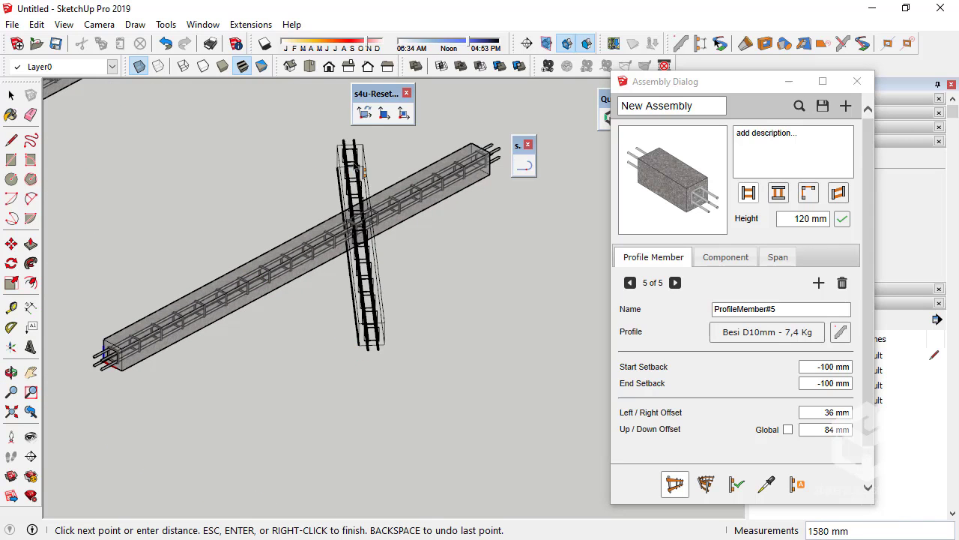
click(366, 159)
right_click(362, 156)
click(389, 159)
Step: Draw and finish a second beam next to the column, then return to selection
scroll(237, 345, down, 2)
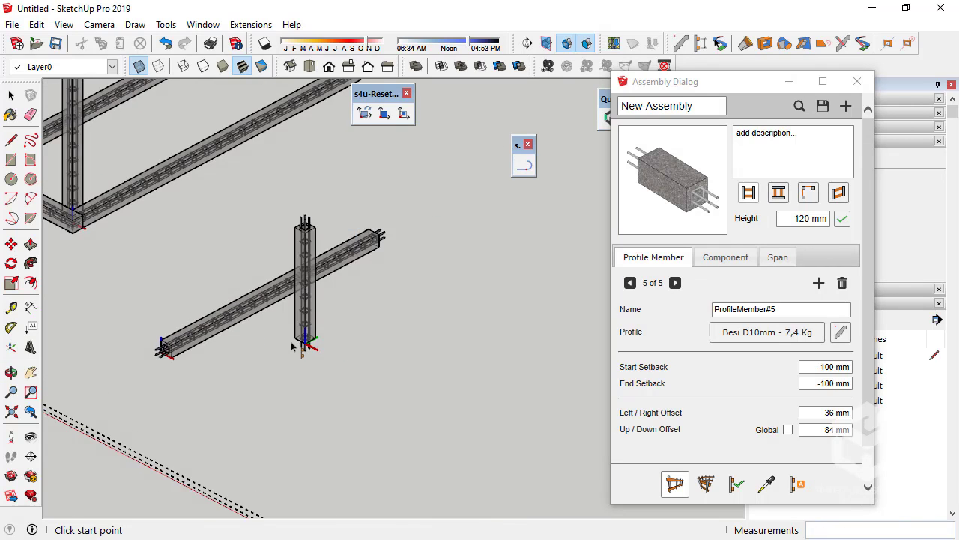
scroll(144, 290, up, 3)
mouse_move(144, 291)
middle_down()
mouse_move(223, 325)
mouse_move(350, 321)
mouse_move(344, 290)
mouse_move(212, 332)
mouse_move(290, 387)
middle_up()
click(290, 384)
click(537, 194)
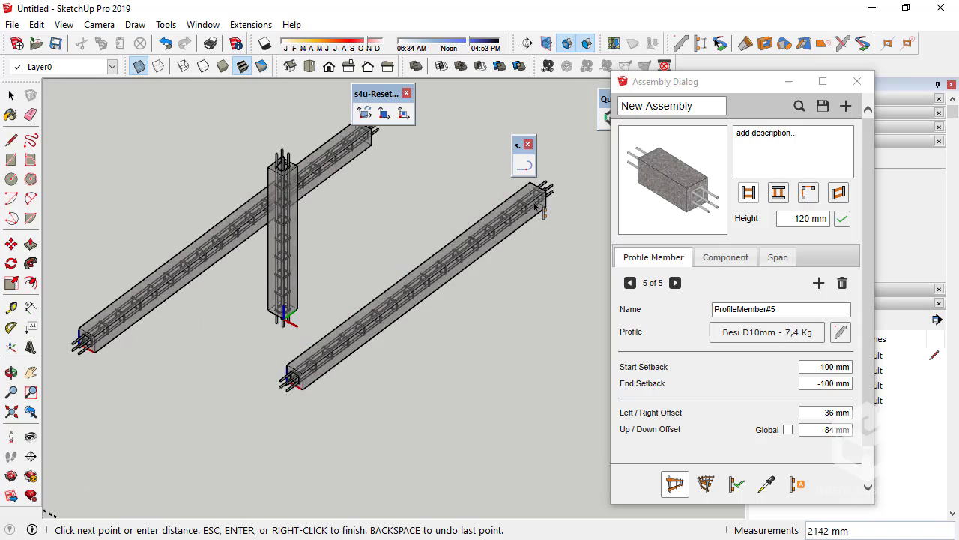
right_click(532, 202)
click(568, 211)
scroll(255, 337, down, 3)
click(11, 96)
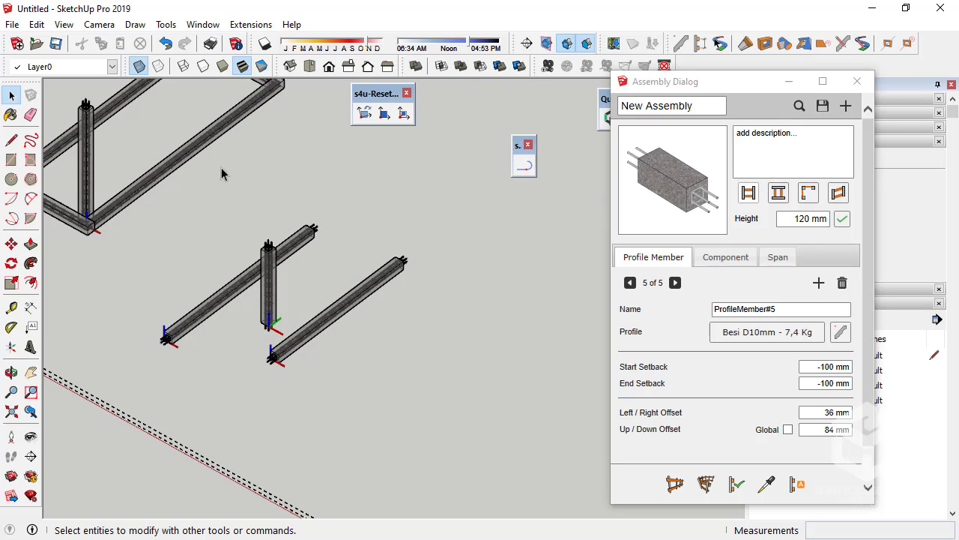
mouse_move(334, 316)
middle_down()
mouse_move(322, 253)
mouse_move(331, 261)
middle_up()
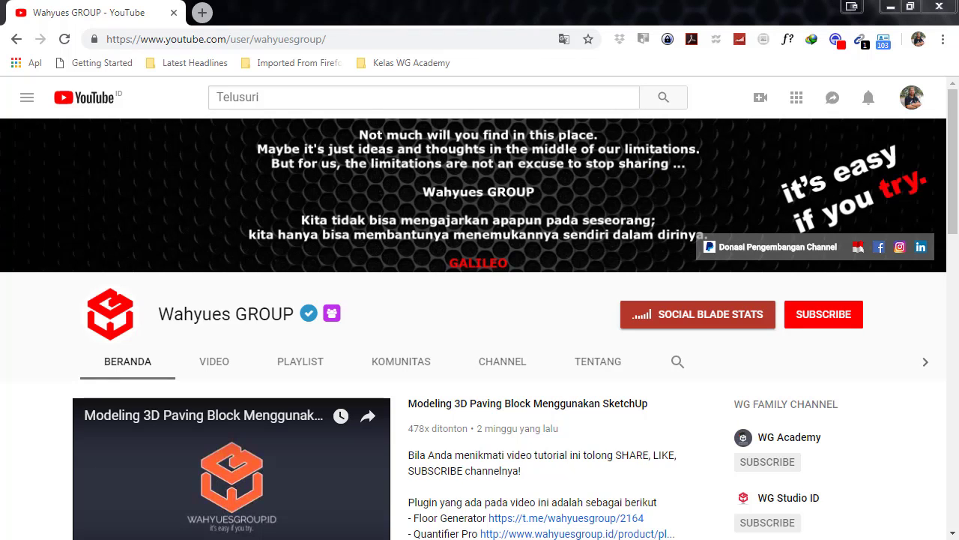
Step: Subscribe to the Wahyues GROUP channel on YouTube
click(848, 318)
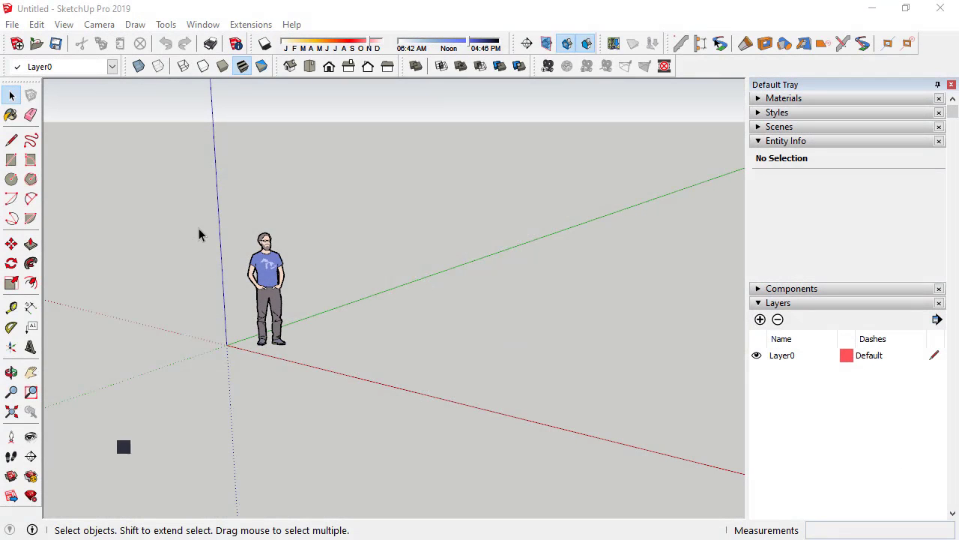
Step: Delete the default person figure from the model
click(267, 300)
key(Delete)
mouse_move(379, 402)
middle_down()
mouse_move(399, 411)
mouse_move(166, 111)
middle_up()
key(space)
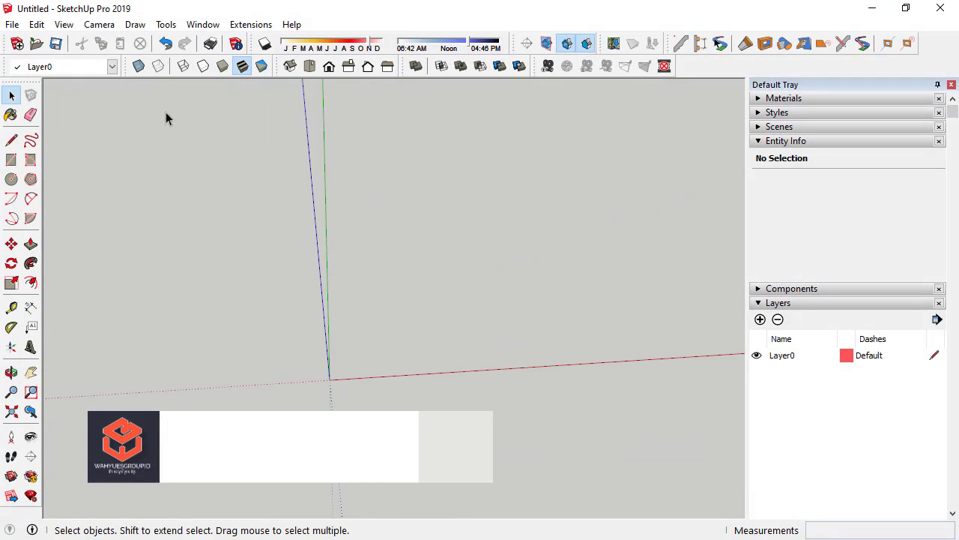
Step: Switch the camera to Parallel Projection, use Top view and zoom in
click(98, 24)
click(125, 98)
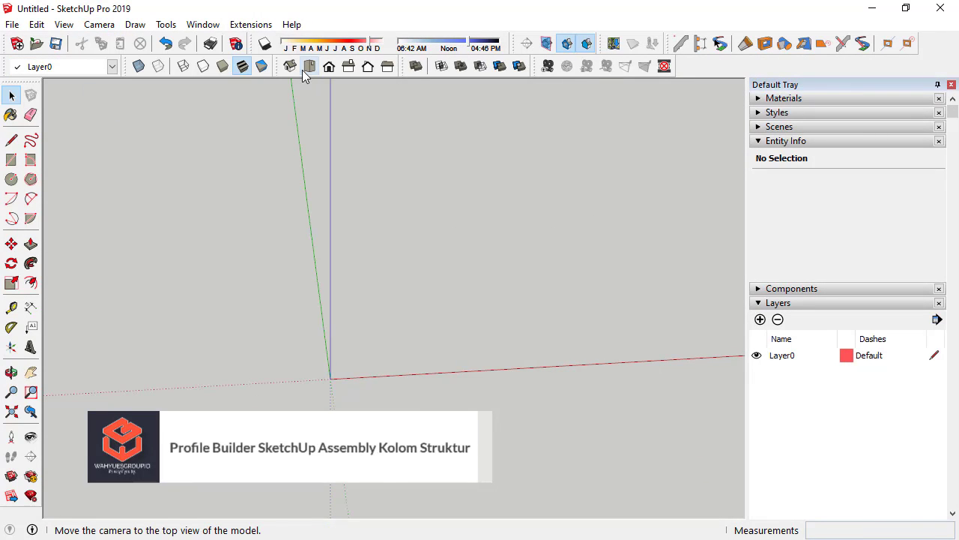
click(308, 67)
scroll(256, 279, down, 2)
scroll(398, 251, up, 2)
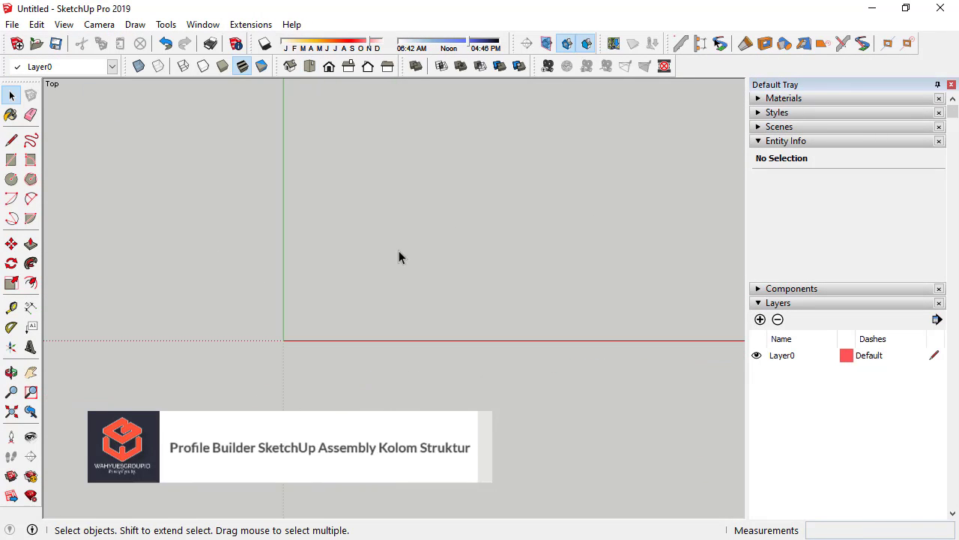
scroll(248, 378, up, 1)
scroll(208, 259, up, 1)
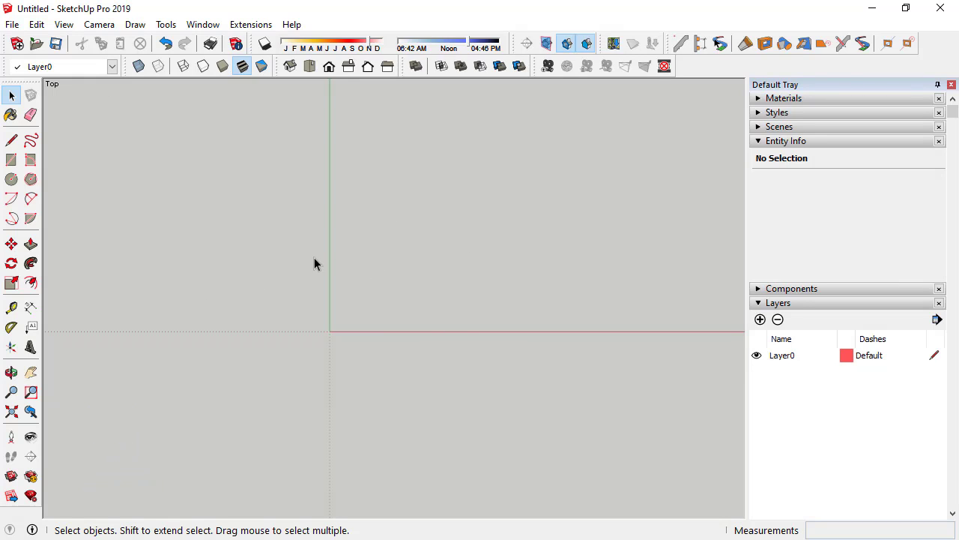
scroll(311, 311, up, 1)
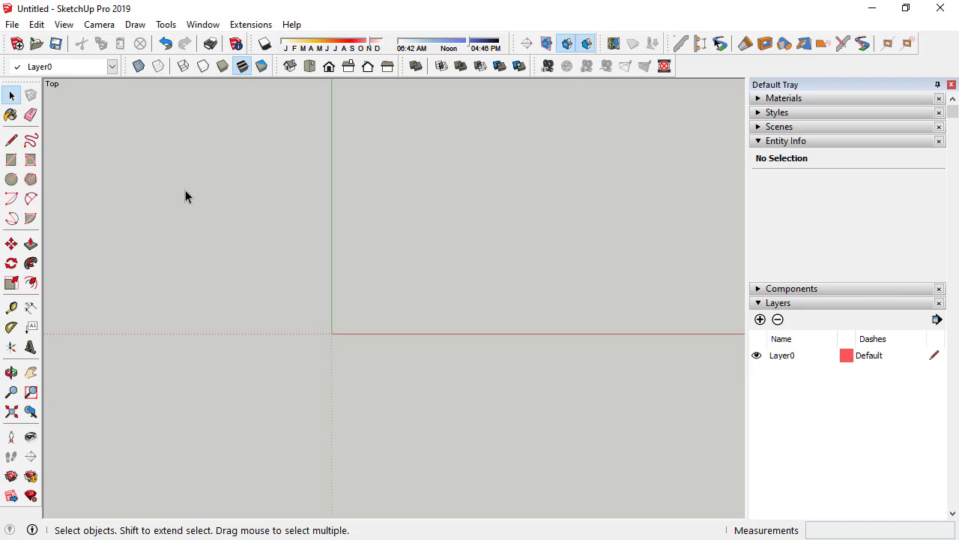
Step: Add a new layer named Besi D6 and extend its name to end in Kg
click(760, 319)
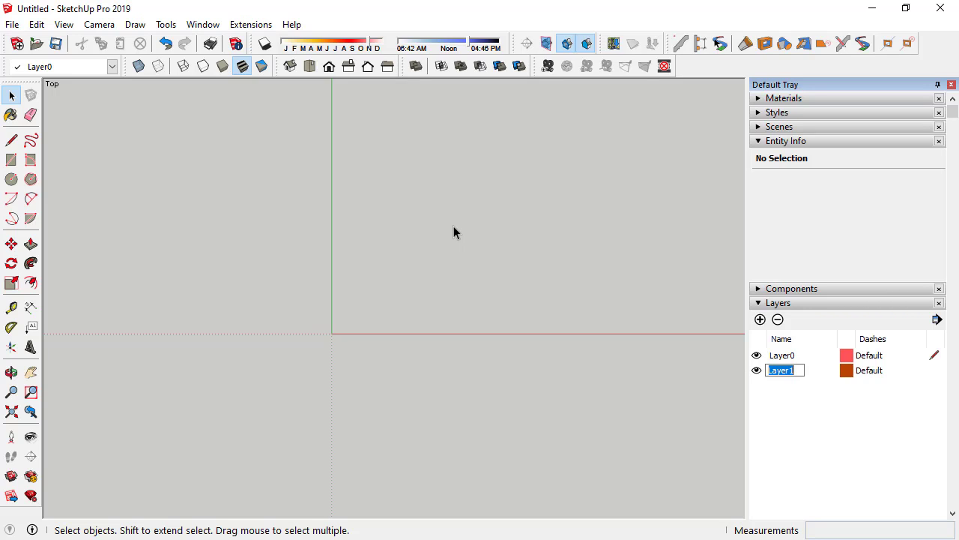
text(Besi )
text(D6)
key(Return)
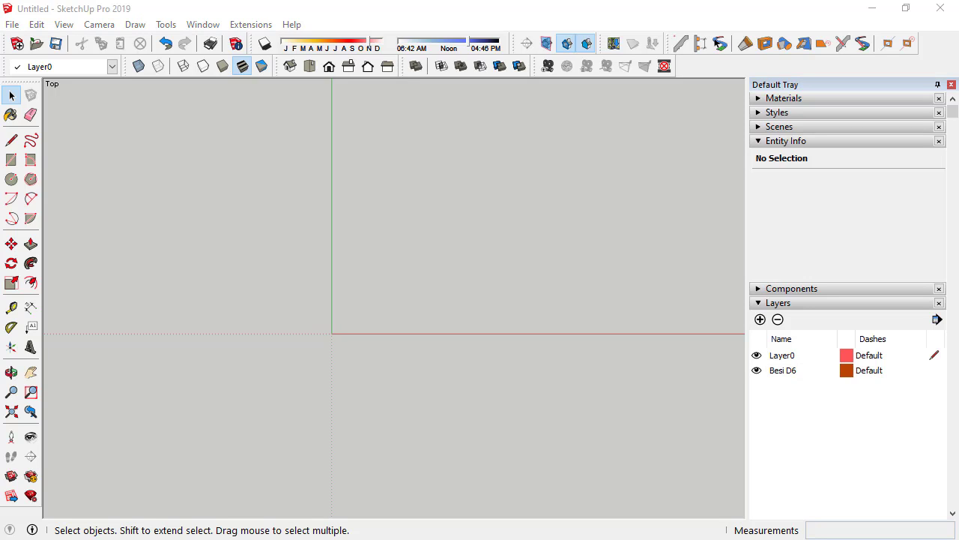
click(803, 369)
click(803, 370)
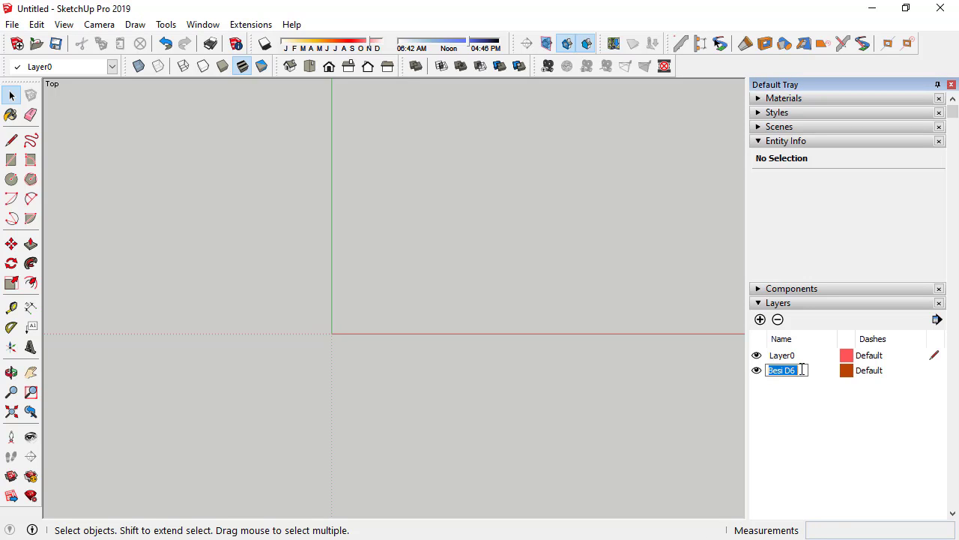
click(804, 370)
text(- 2.66)
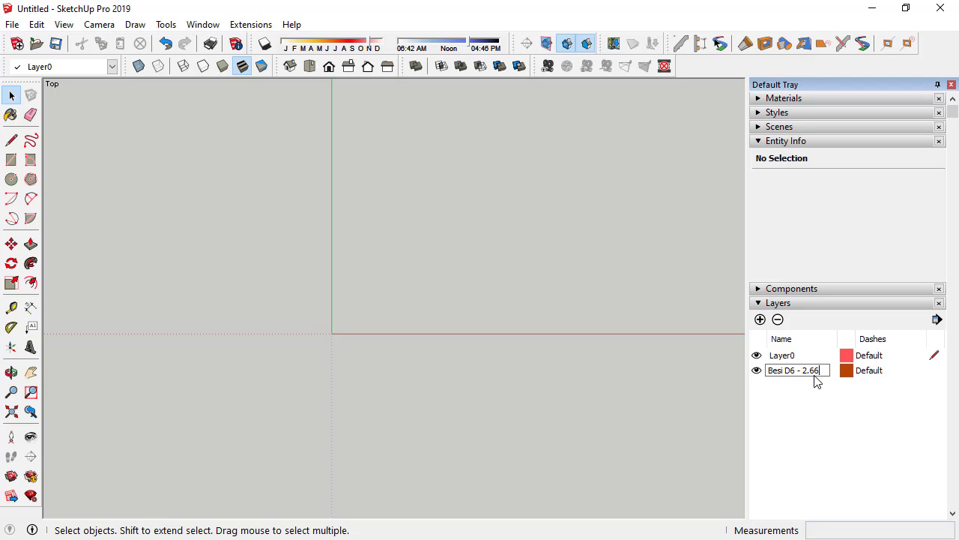
text(kg)
key(shift+Left)
key(shift+Left)
key(BackSpace)
text(G)
key(BackSpace)
key(Return)
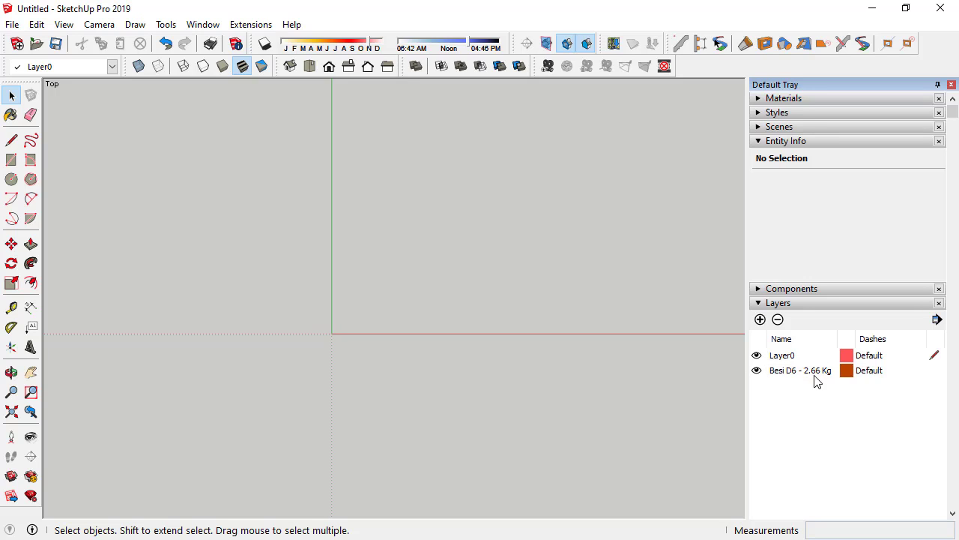
Step: Correct the layer name to 'Besi D6 - 2,66 Kg' and make it current
double_click(816, 370)
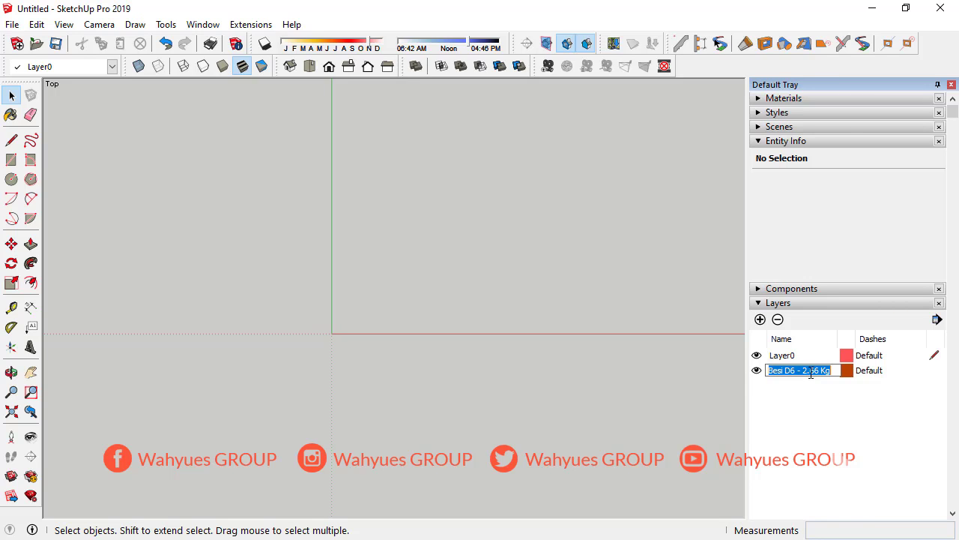
click(808, 371)
key(Delete)
text(5)
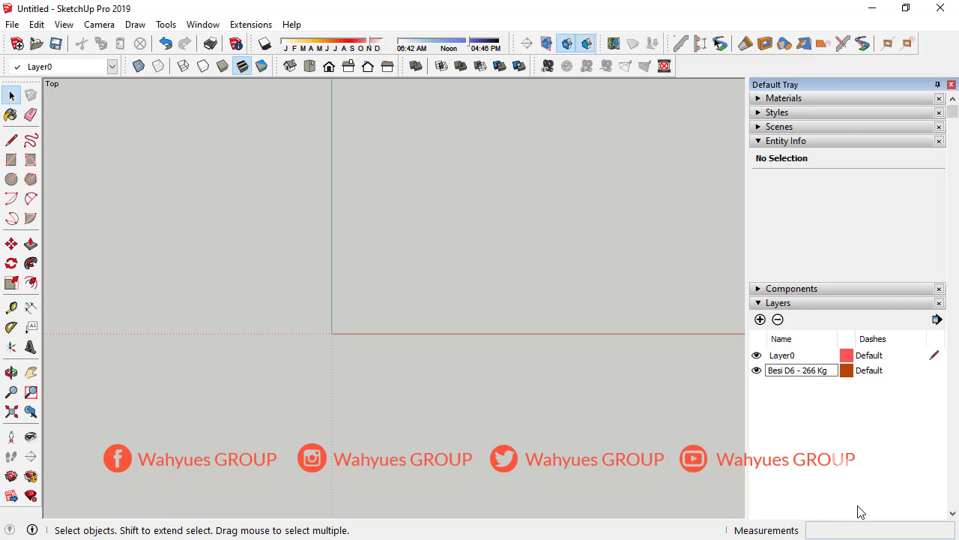
text(,)
key(Return)
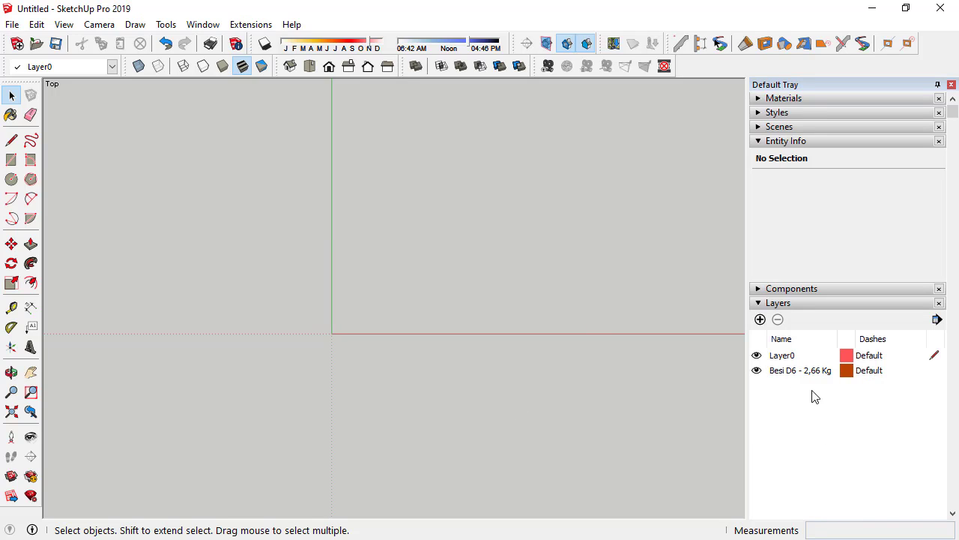
click(933, 372)
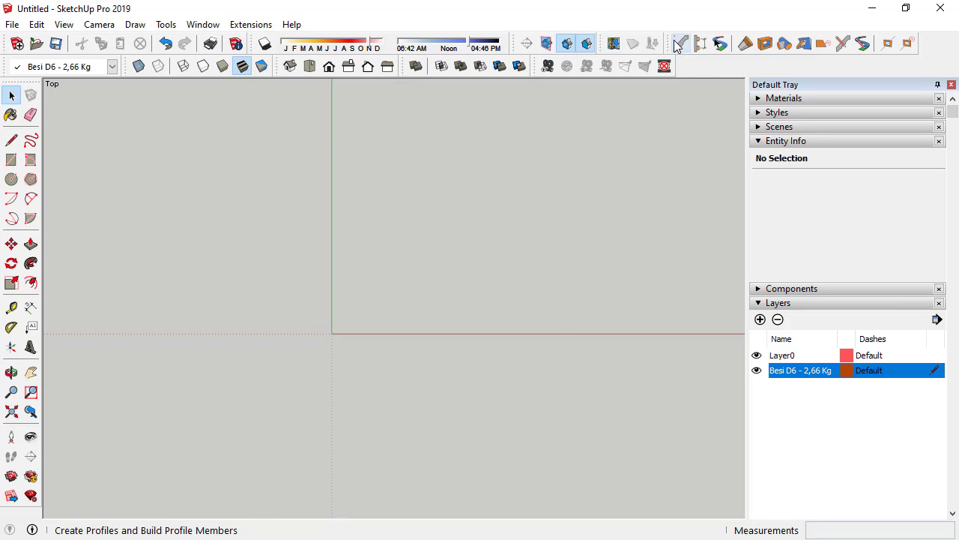
Step: Open the Profile Dialog on the left and pan the origin toward the view centre
click(680, 43)
drag(406, 98, 147, 111)
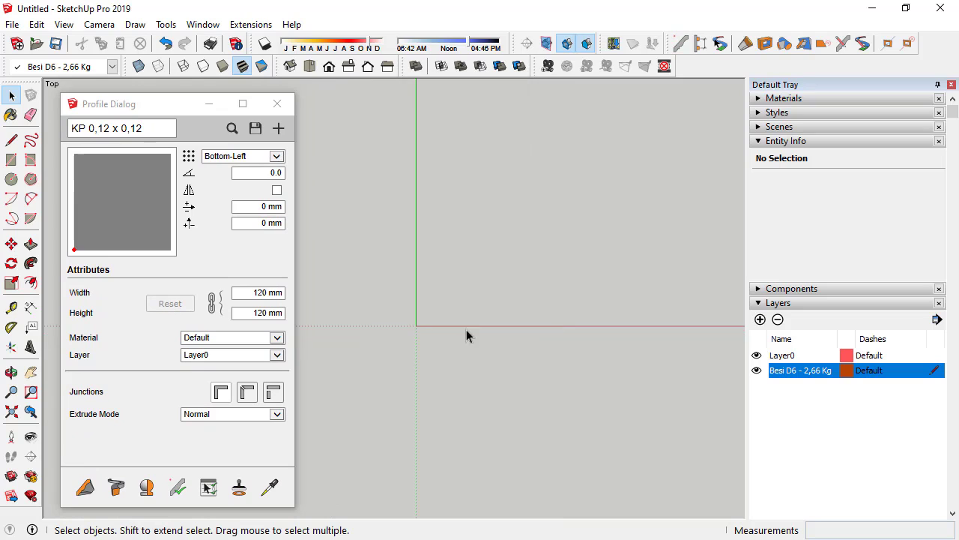
shift+middle_drag(465, 338, 560, 337)
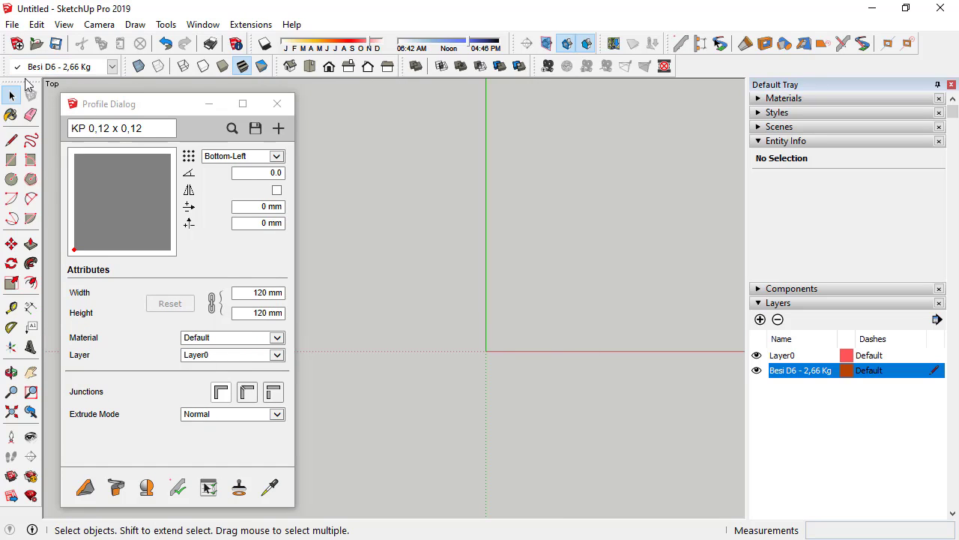
Step: Draw a circle centred on the origin with a 3 mm radius
click(11, 180)
click(486, 351)
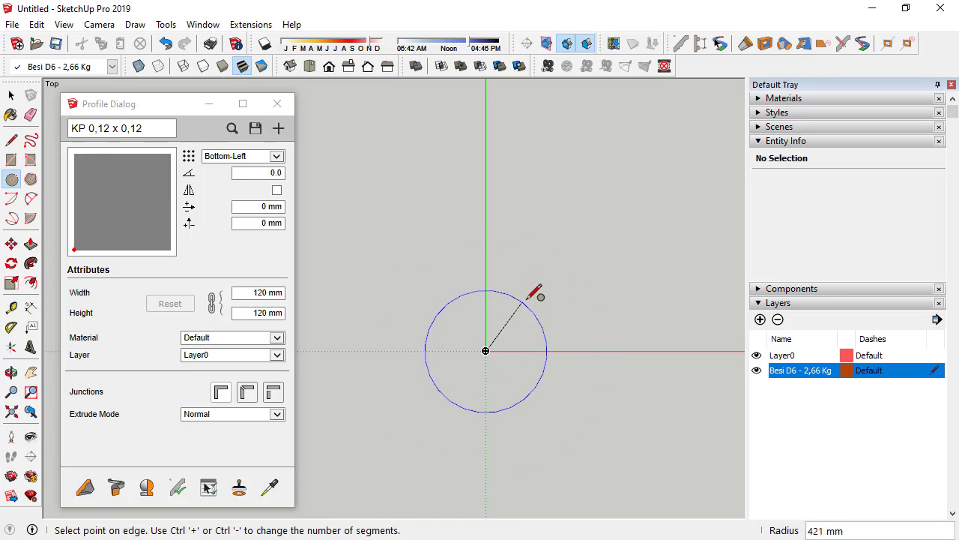
scroll(522, 333, up, 2)
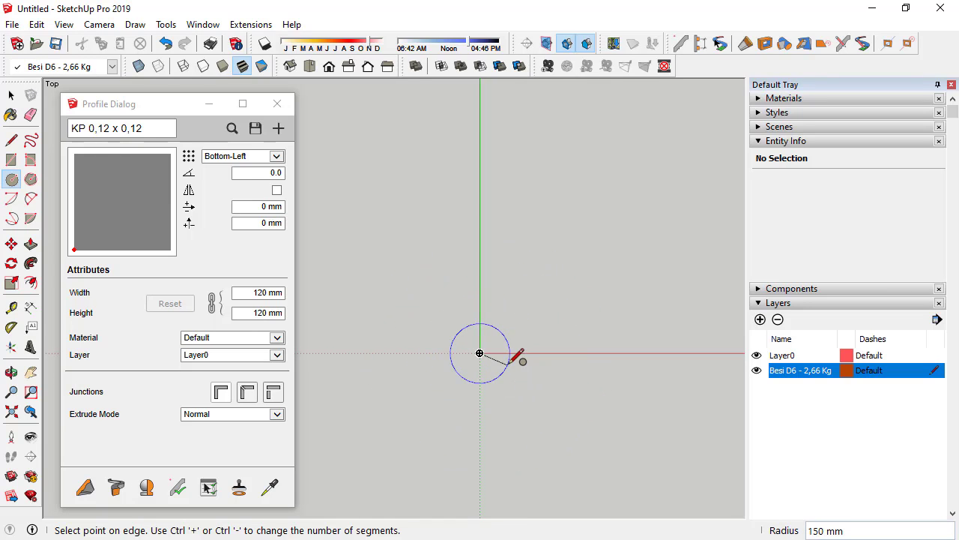
scroll(515, 358, up, 2)
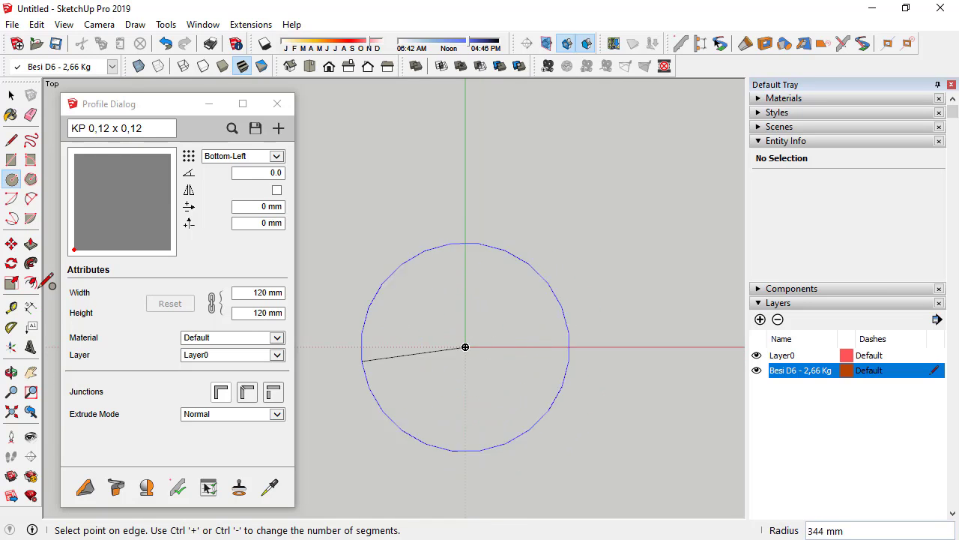
key(o)
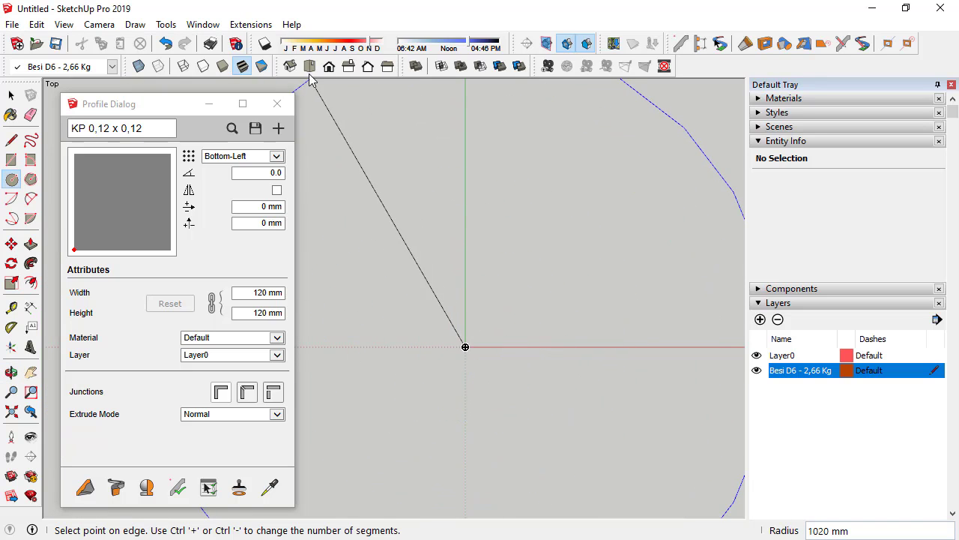
scroll(513, 347, up, 1)
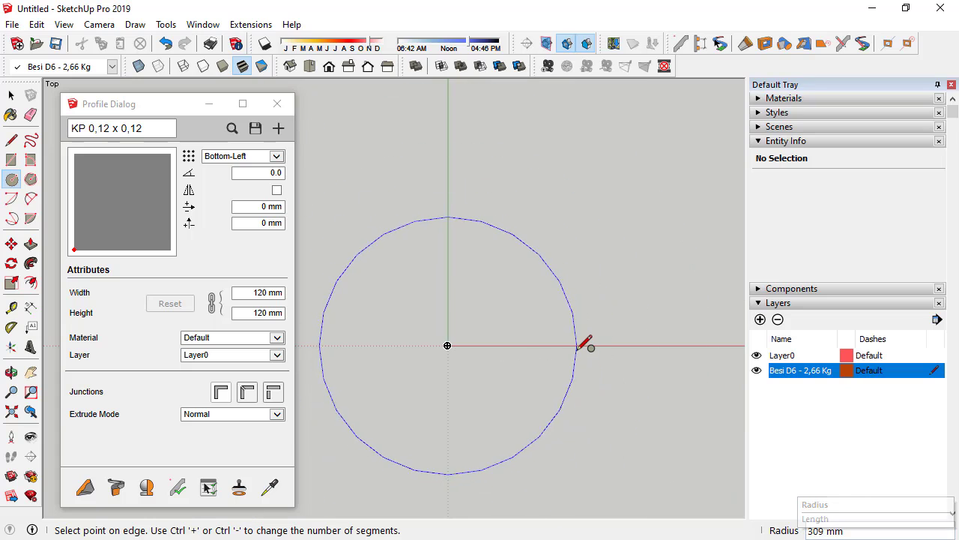
text(3)
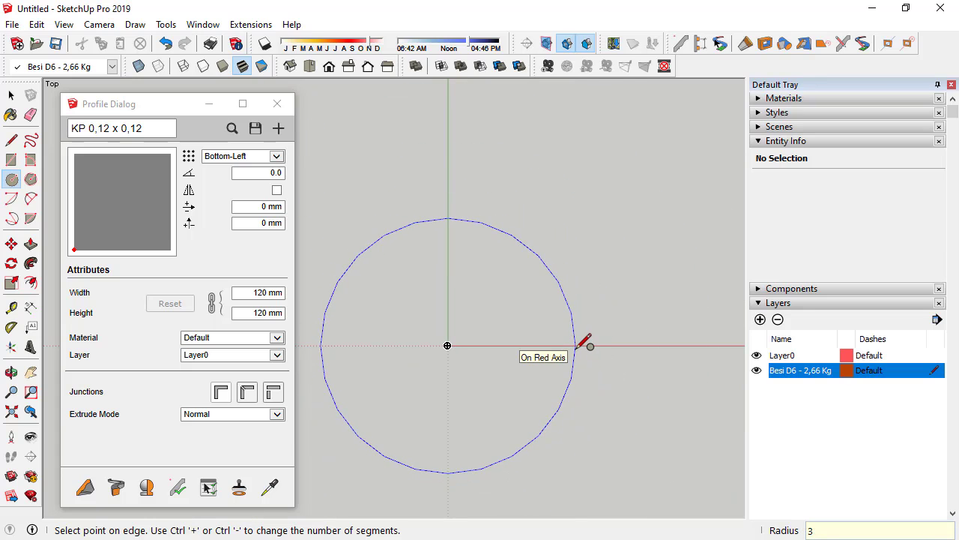
key(Return)
scroll(445, 342, up, 3)
scroll(439, 337, up, 1)
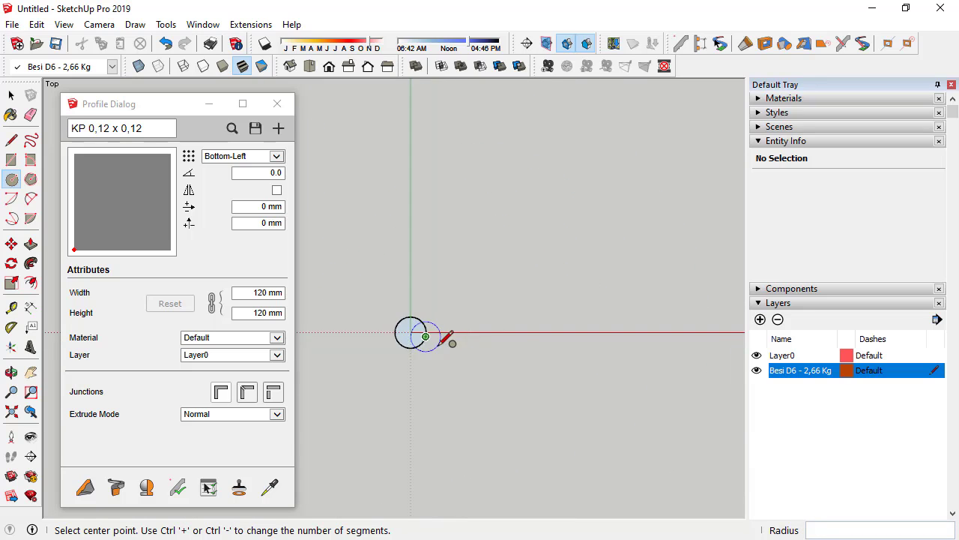
scroll(385, 337, up, 3)
scroll(385, 336, up, 1)
Step: Reverse the face of the circle
click(11, 95)
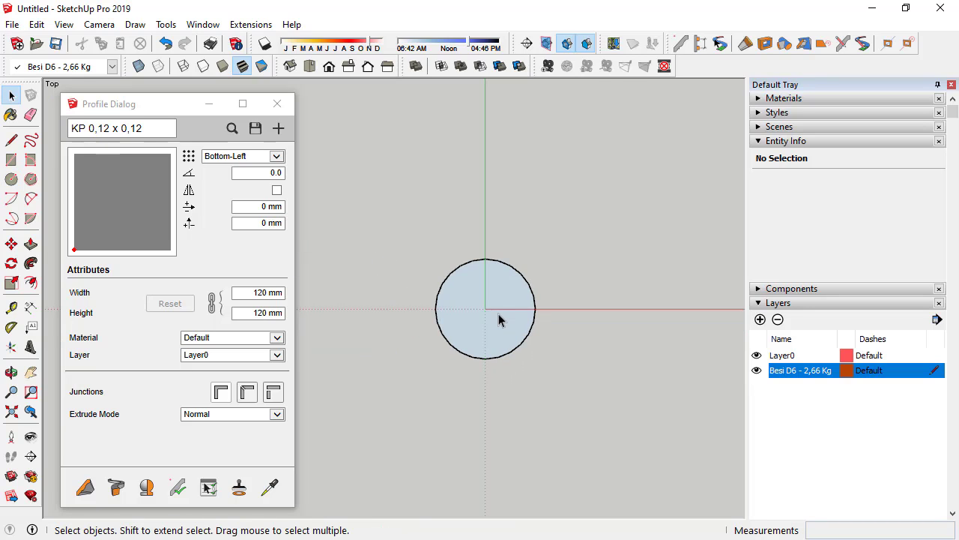
click(500, 303)
double_click(499, 337)
right_click(499, 338)
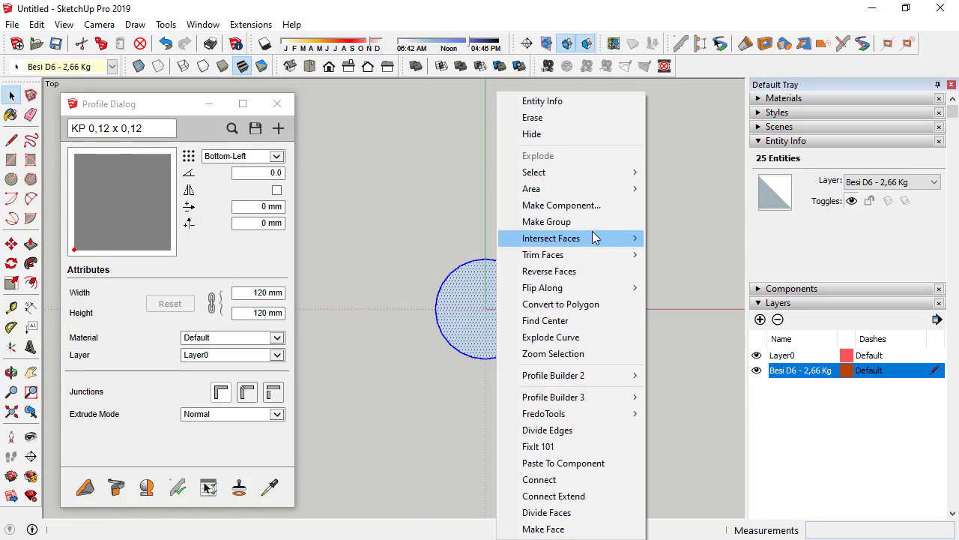
click(577, 270)
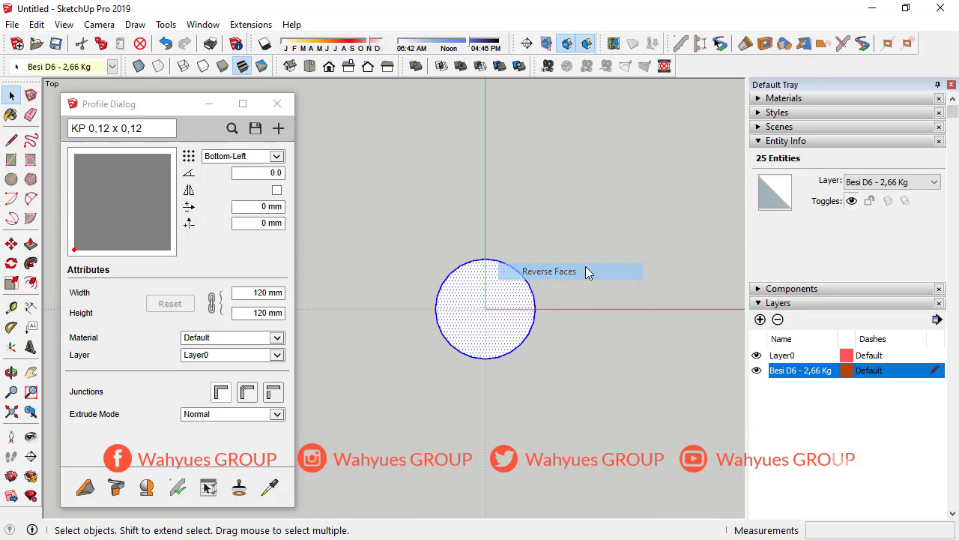
click(583, 275)
Step: Set the circle's segment count to 12 in Entity Info
click(523, 275)
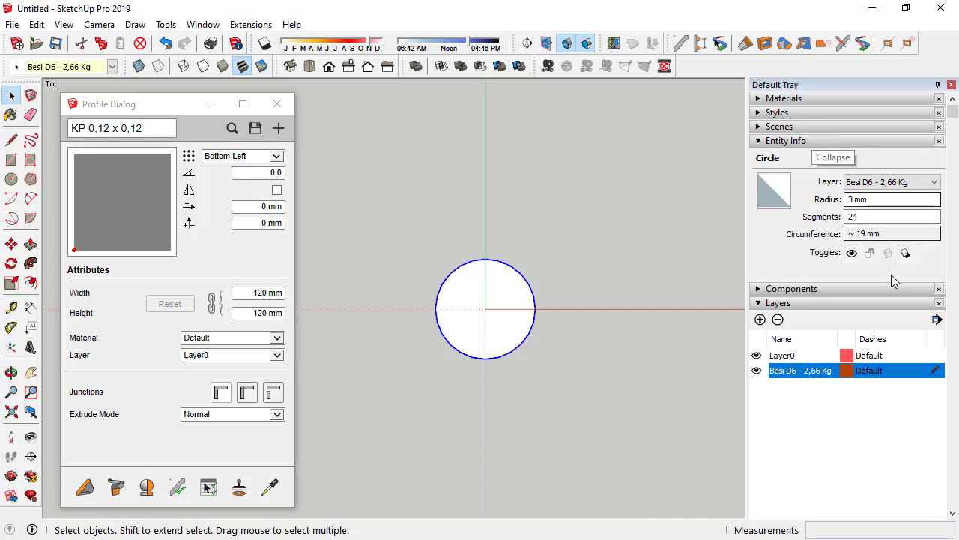
click(875, 215)
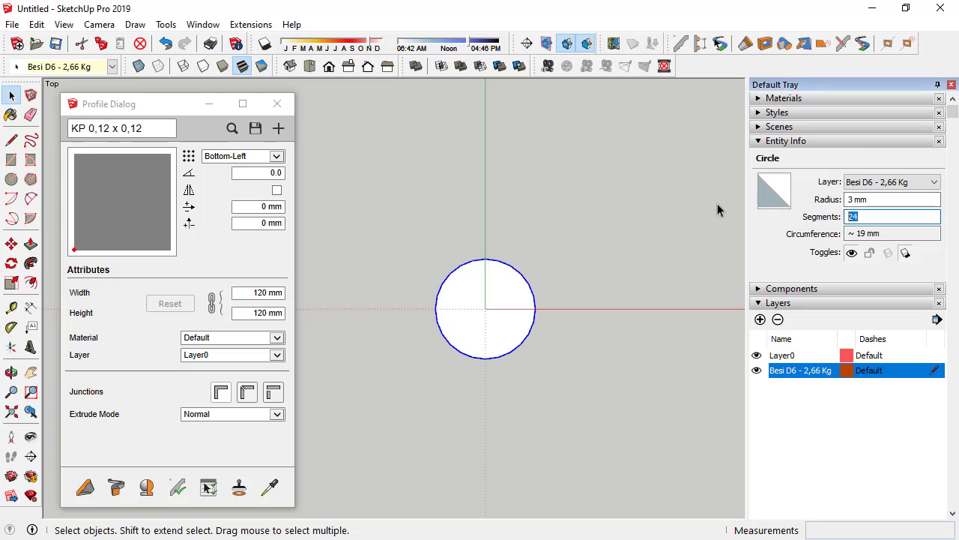
text(12)
key(Return)
click(862, 217)
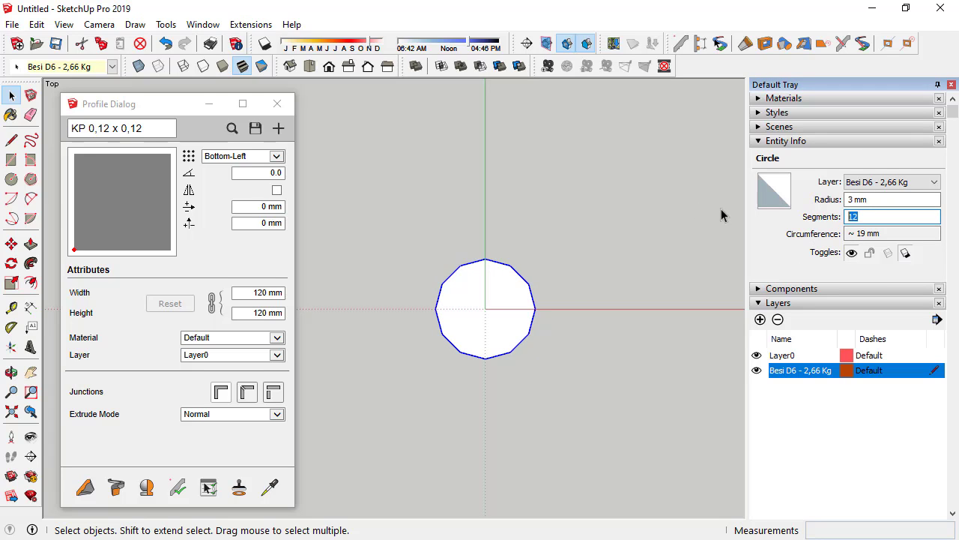
text(6)
key(Return)
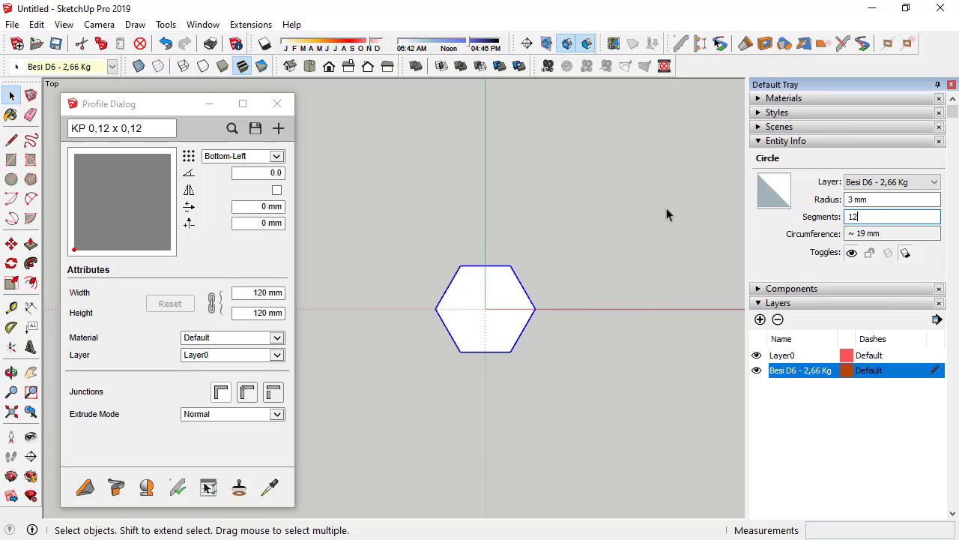
key(Return)
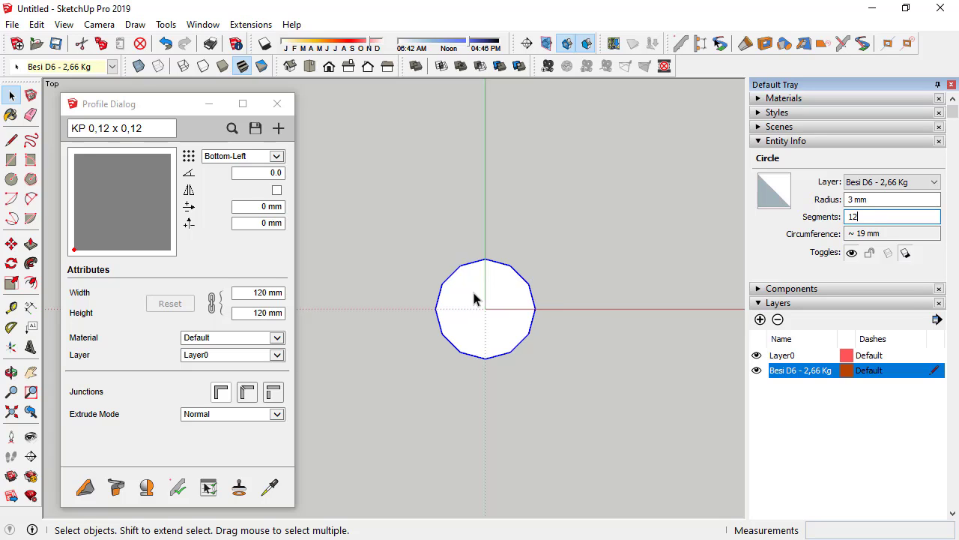
key(Return)
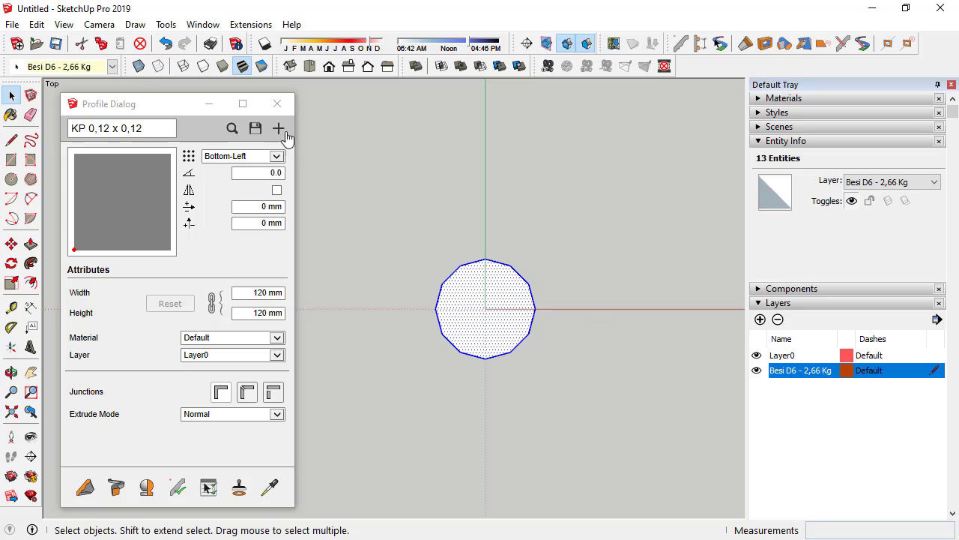
Step: Add the Steel Brushed Stainless metal material to the model
click(801, 142)
click(801, 100)
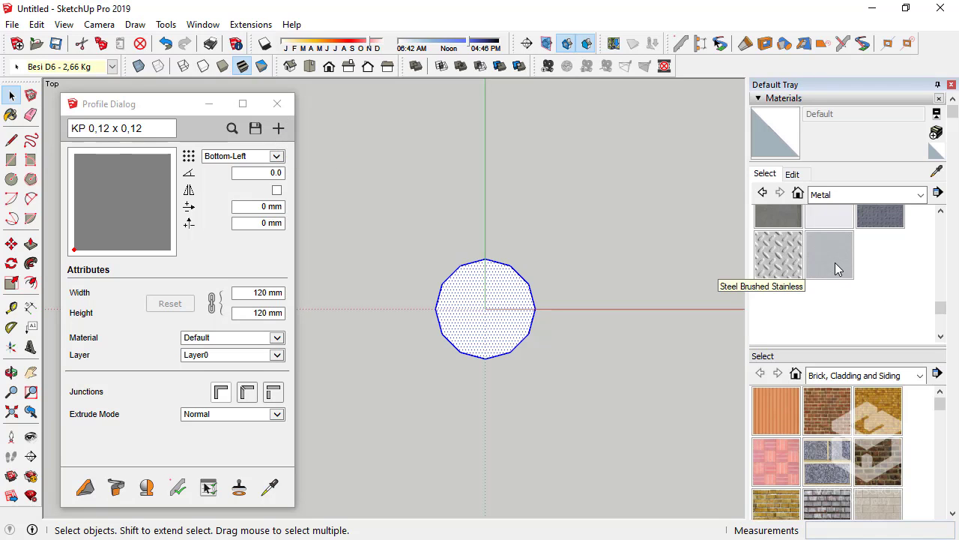
right_click(836, 266)
click(878, 290)
click(779, 98)
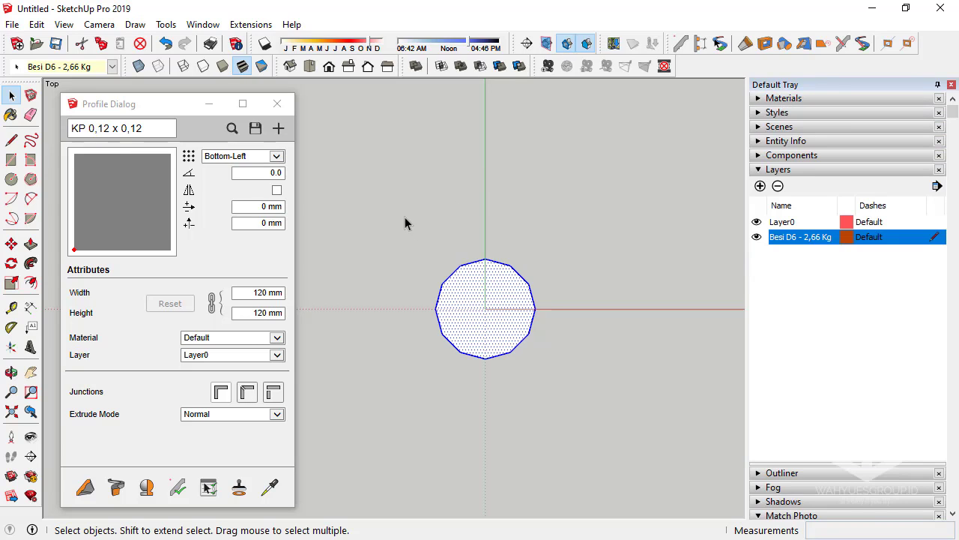
Step: Create a new profile 'Besi D6 - 2,66 Kg' from the selected 12-sided polygon
drag(361, 201, 589, 465)
click(275, 358)
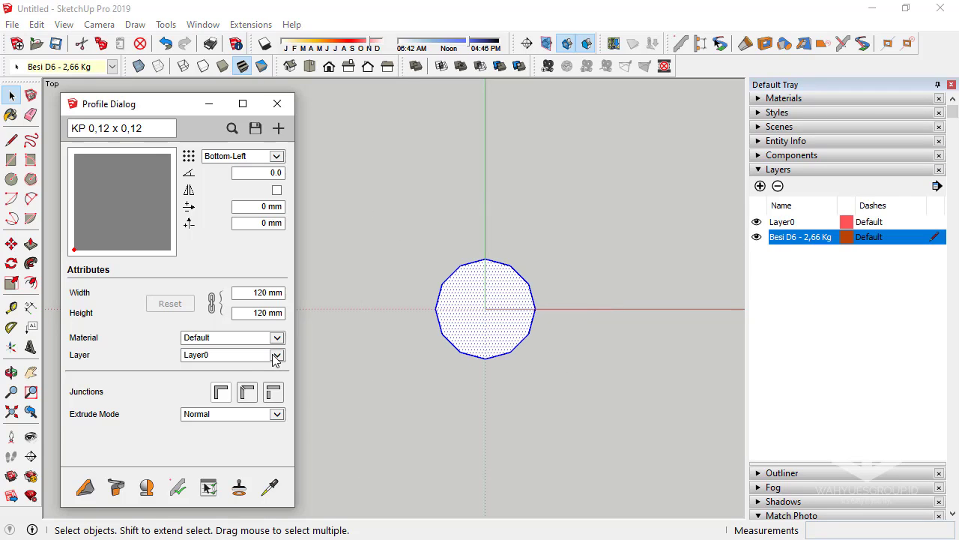
click(275, 357)
click(247, 355)
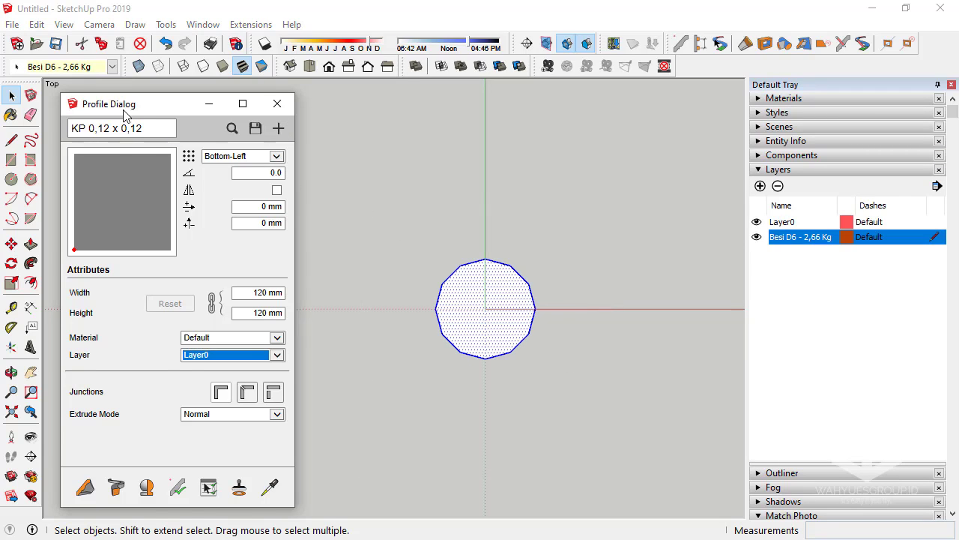
drag(124, 109, 113, 109)
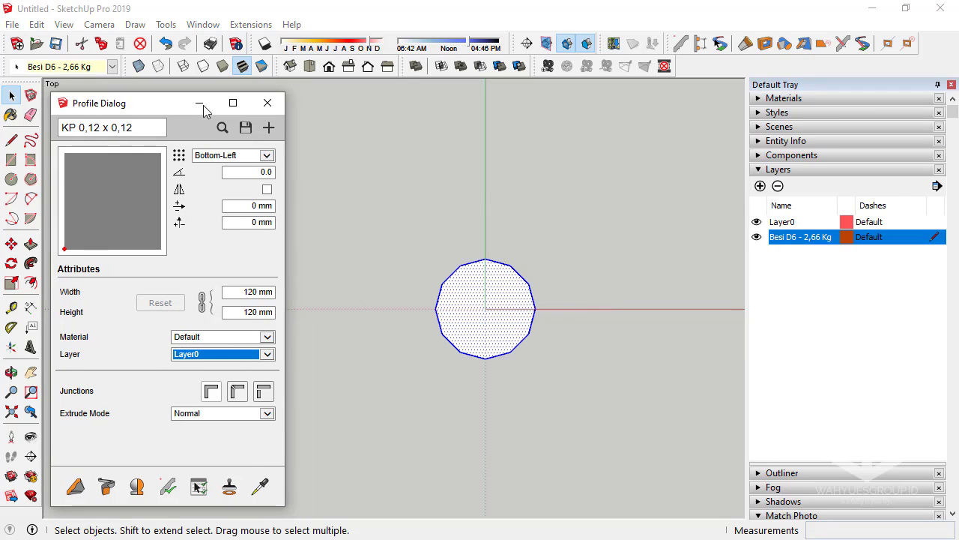
click(269, 130)
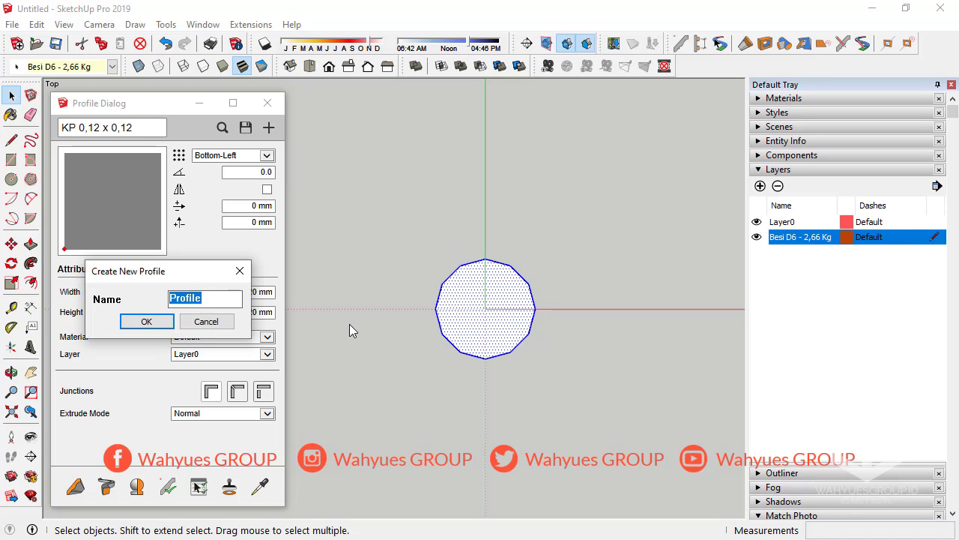
text(Besi)
text( D6 - )
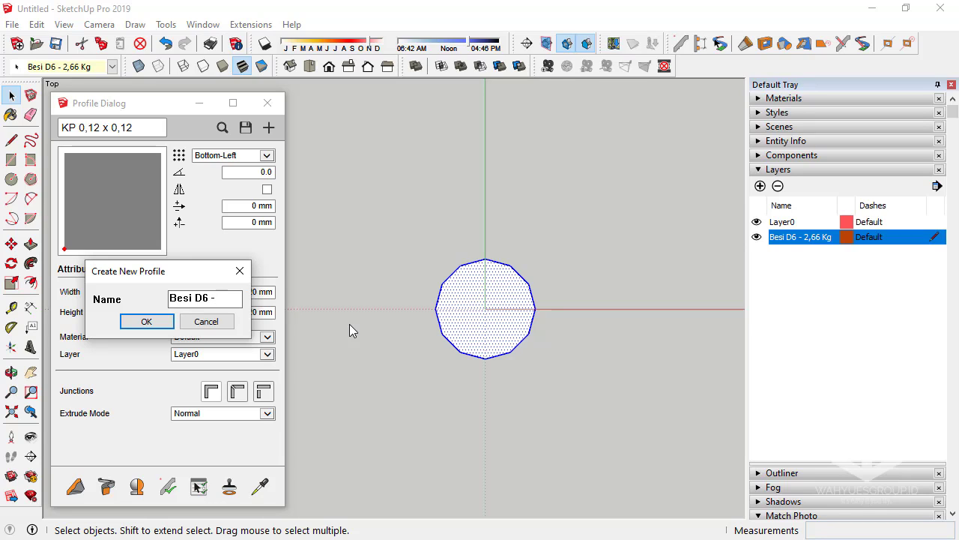
text(2,66)
text( Kg)
click(146, 323)
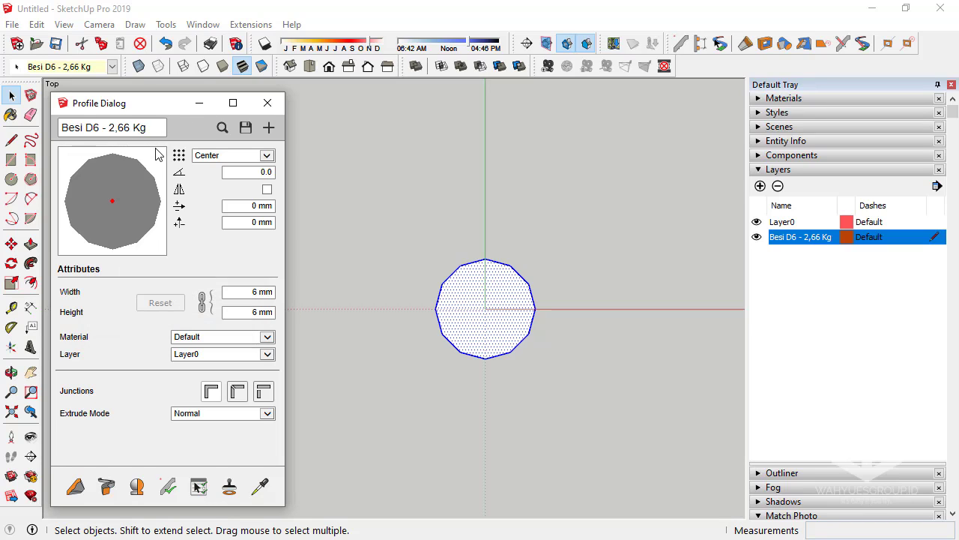
Step: Give the profile Steel Brushed Stainless material and the Besi D6 - 2,66 Kg layer
click(267, 337)
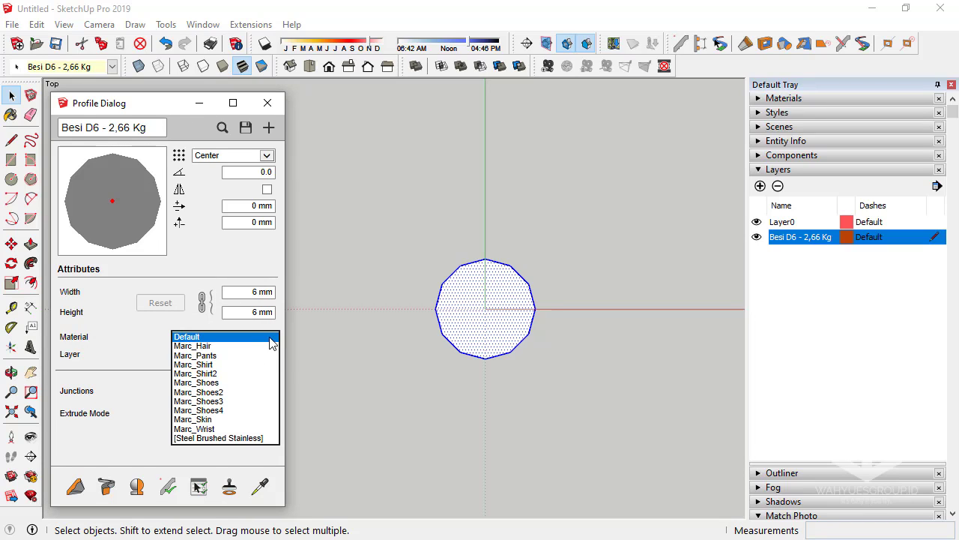
click(214, 438)
click(266, 354)
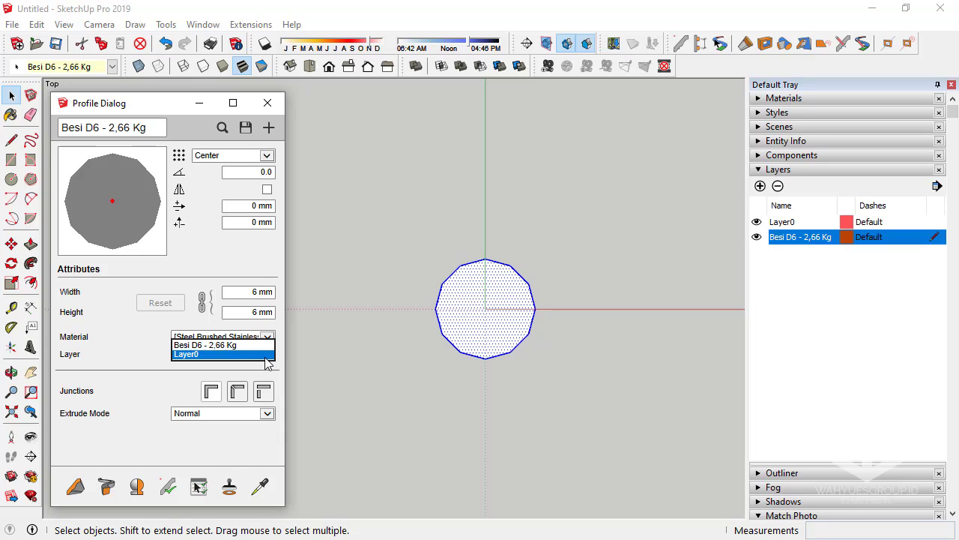
click(209, 345)
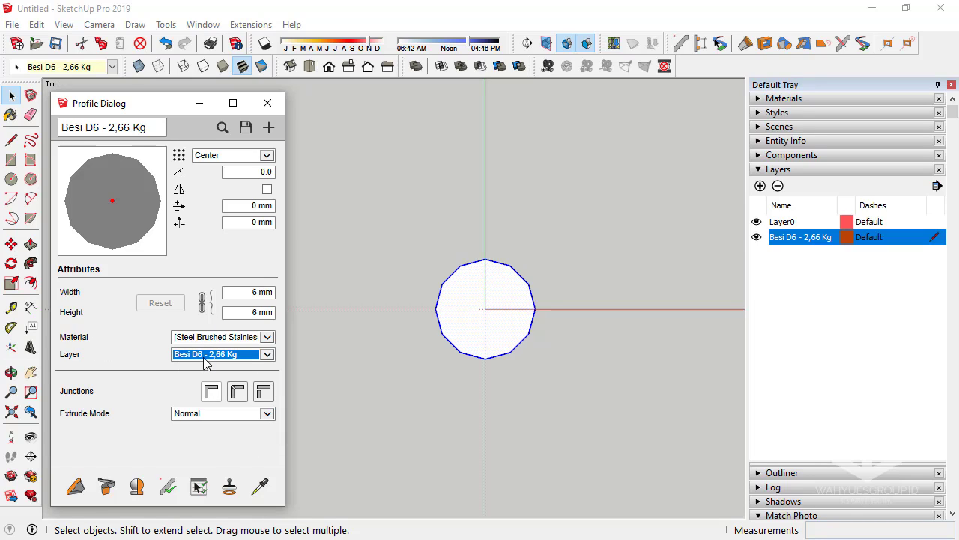
click(246, 127)
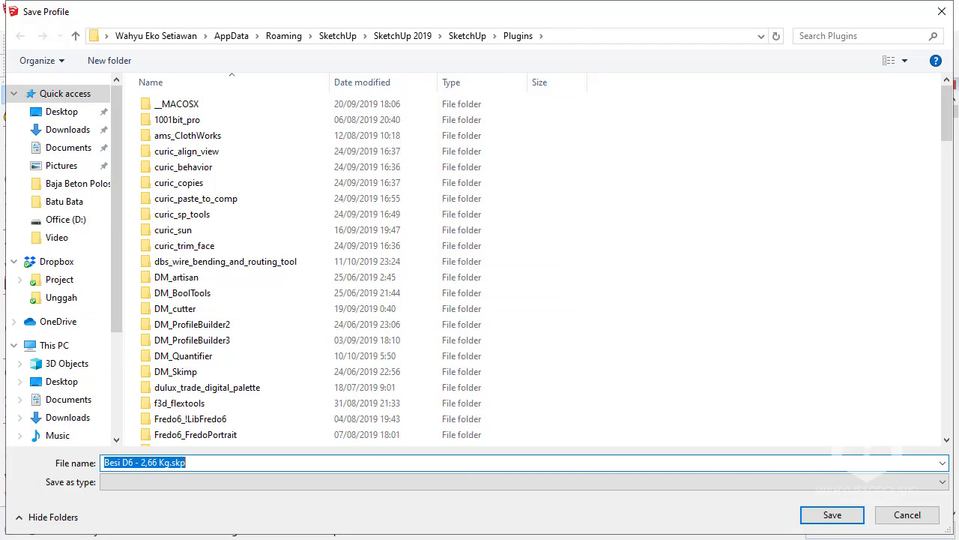
double_click(199, 122)
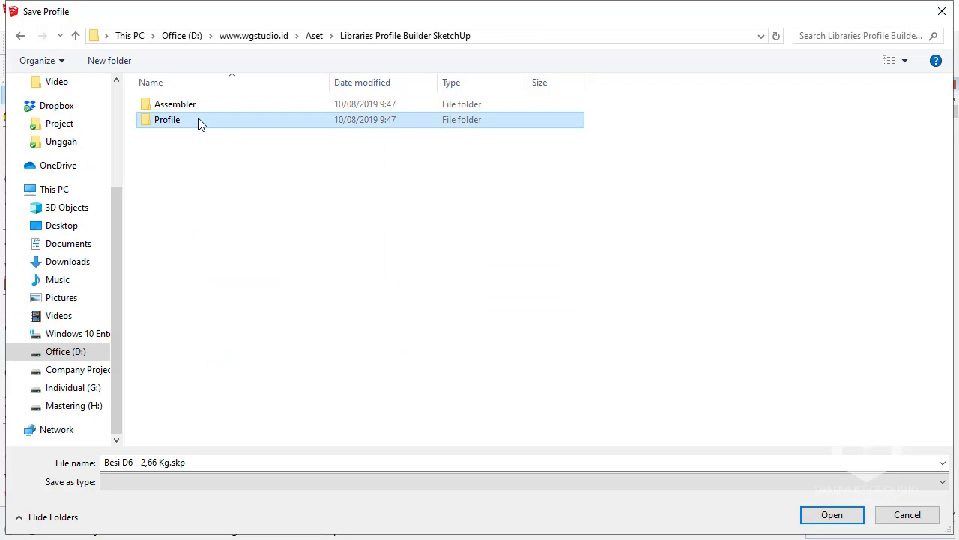
double_click(215, 106)
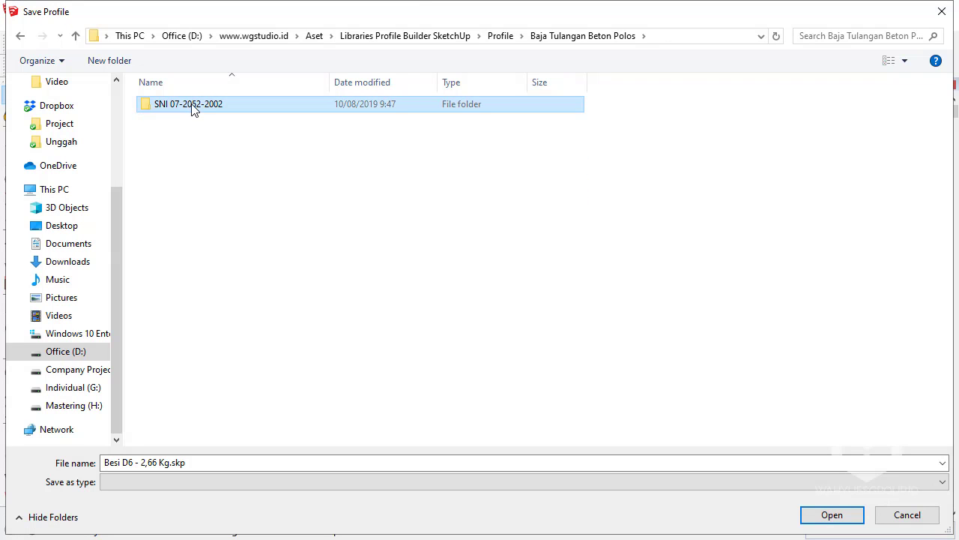
double_click(193, 106)
double_click(231, 112)
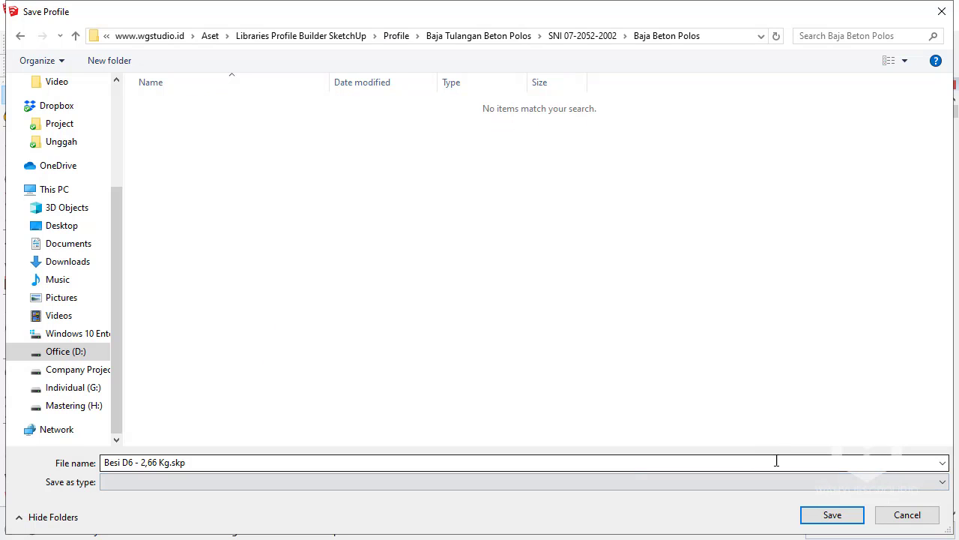
click(851, 517)
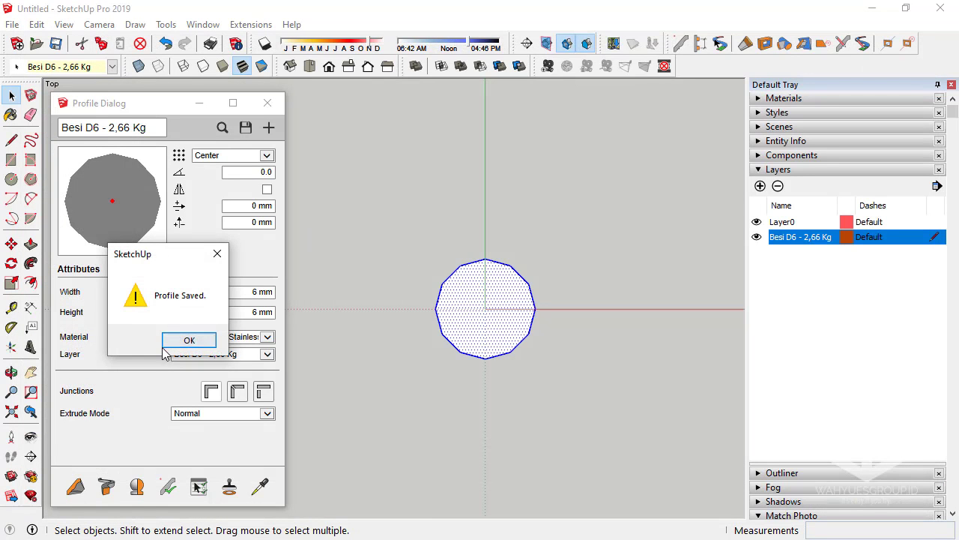
click(183, 341)
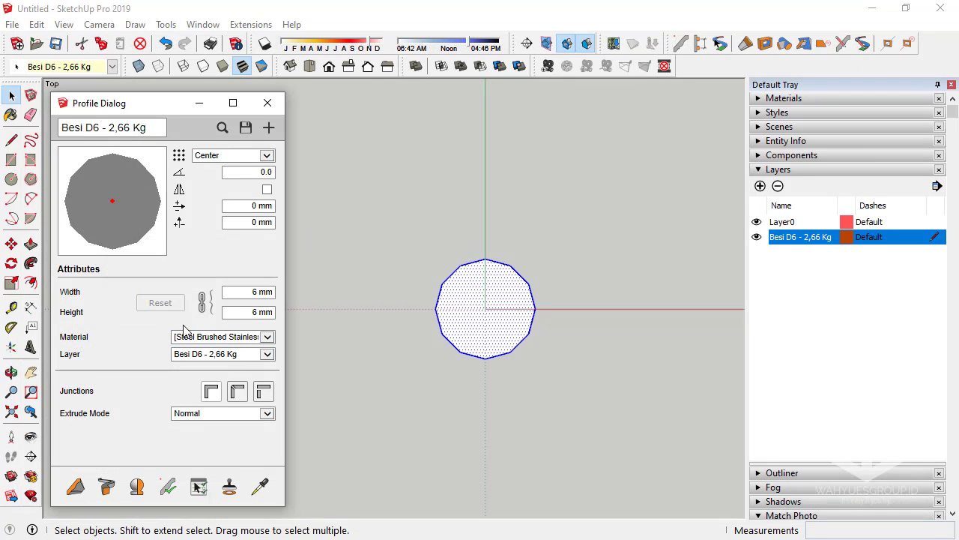
Step: Delete the D6 polygon from the model
click(420, 243)
double_click(480, 276)
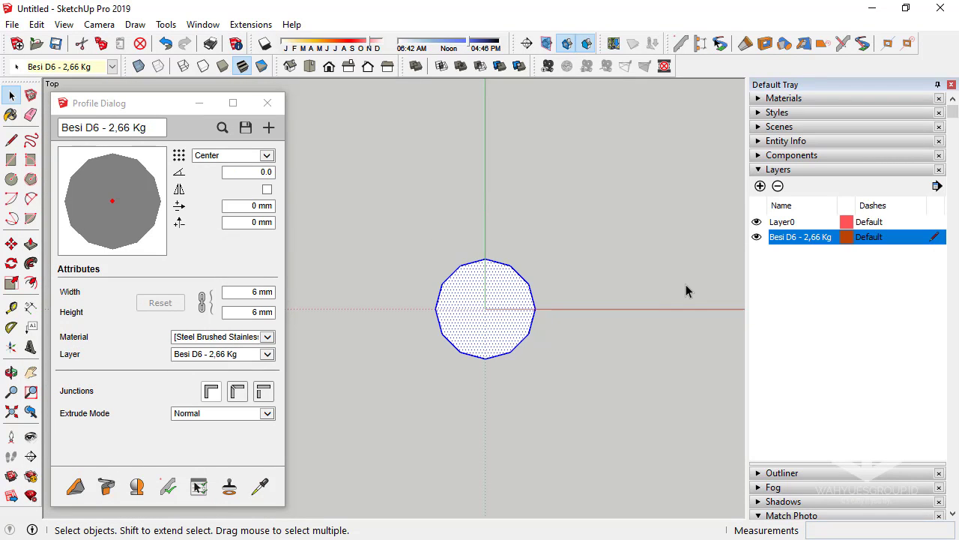
key(Delete)
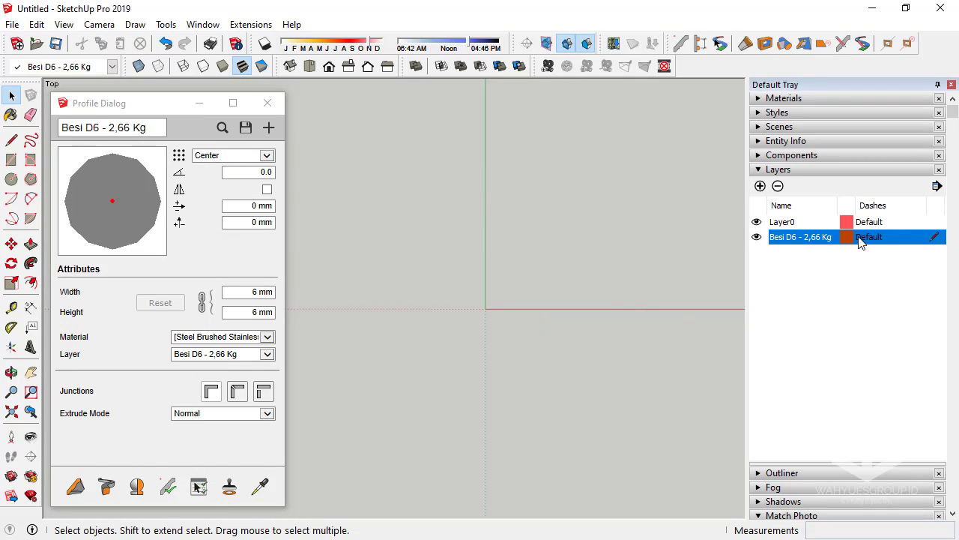
Step: Rename the layer to 'Besi D8 - 4,74 Kg'
double_click(796, 239)
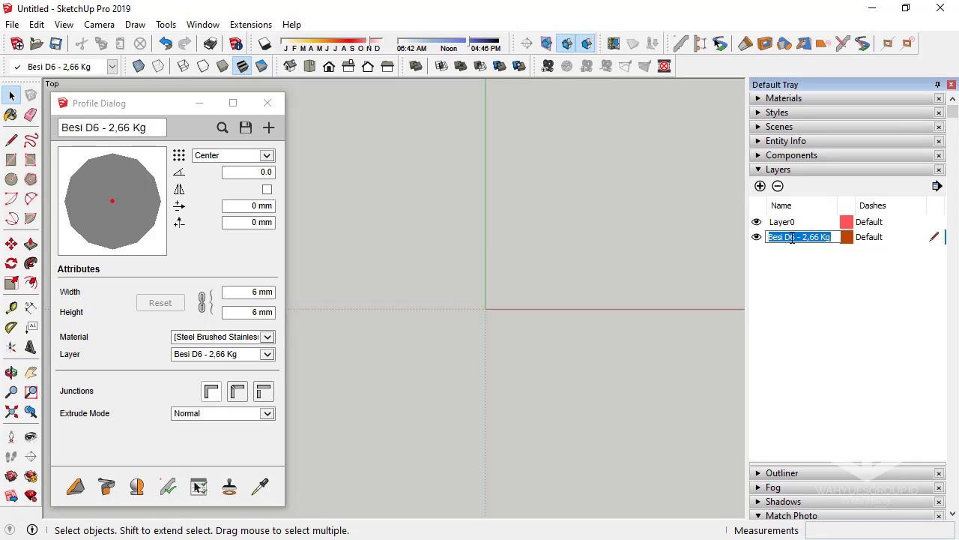
click(792, 238)
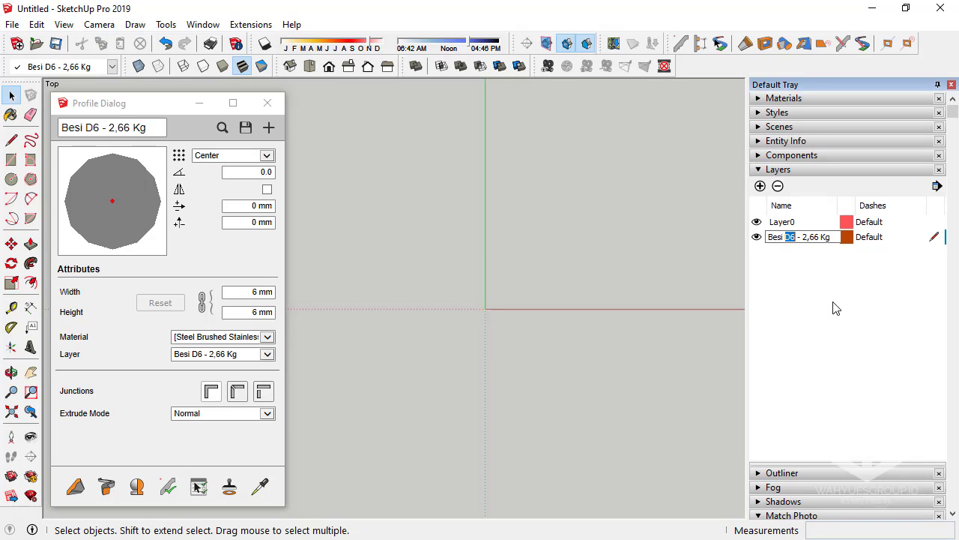
text(5)
key(shift+Right)
key(Right)
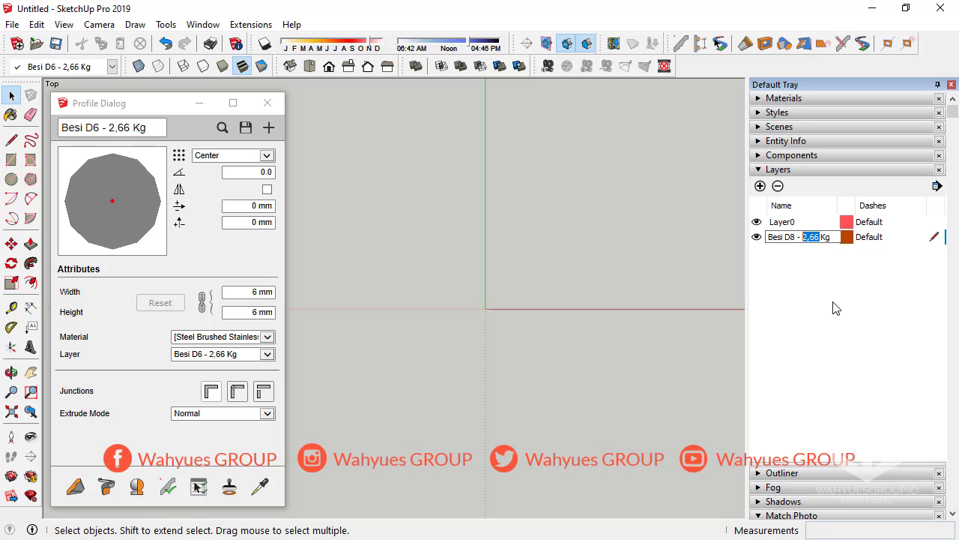
text(4,)
text(74)
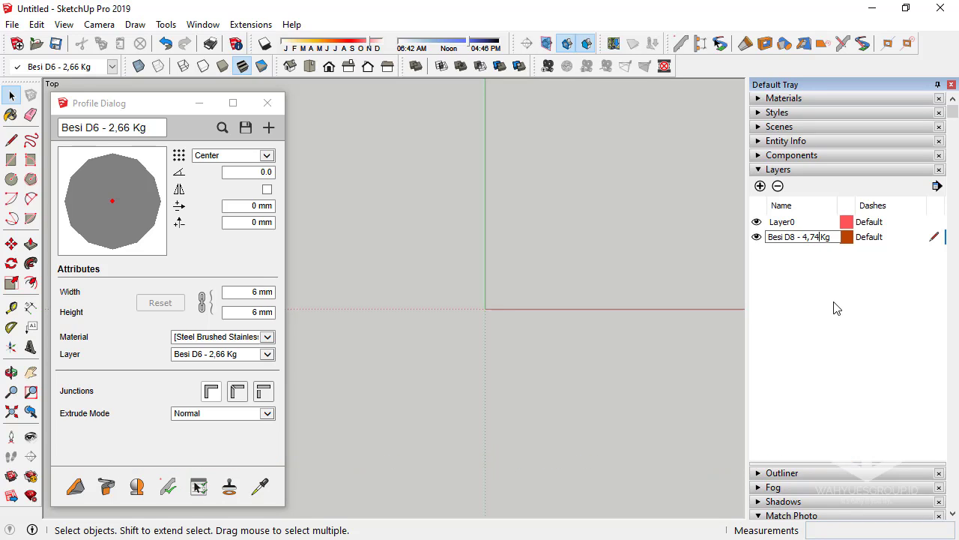
click(924, 269)
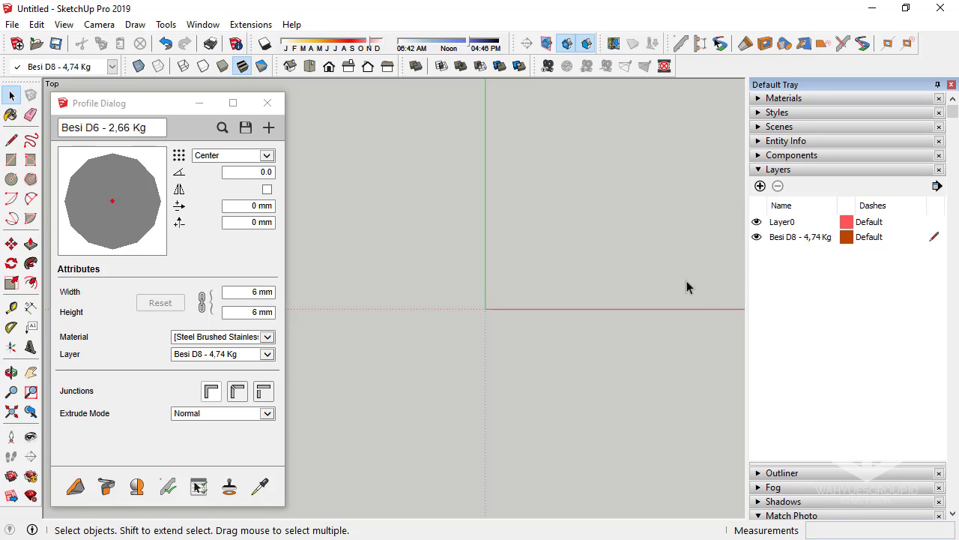
Step: Draw a 4 mm radius circle at the origin and reverse its face
click(11, 179)
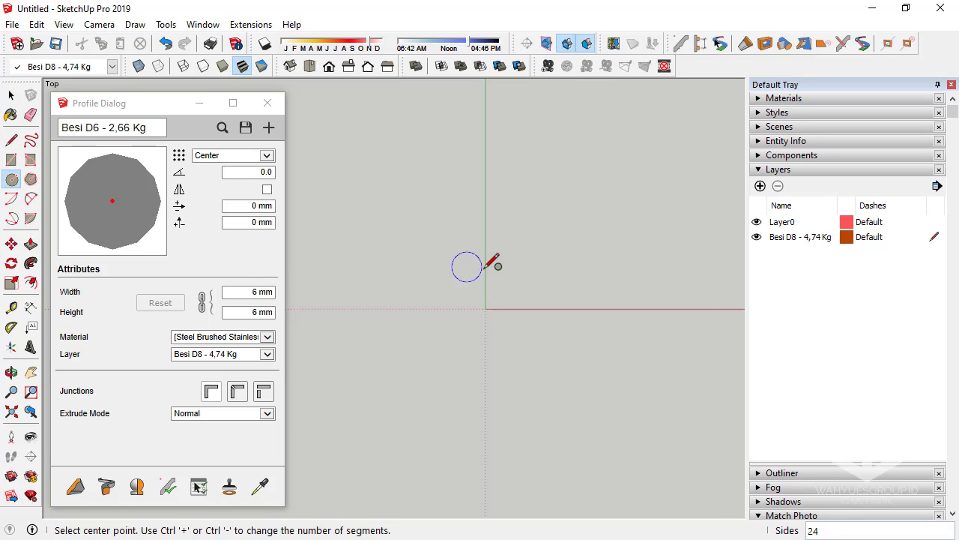
click(485, 309)
text(4)
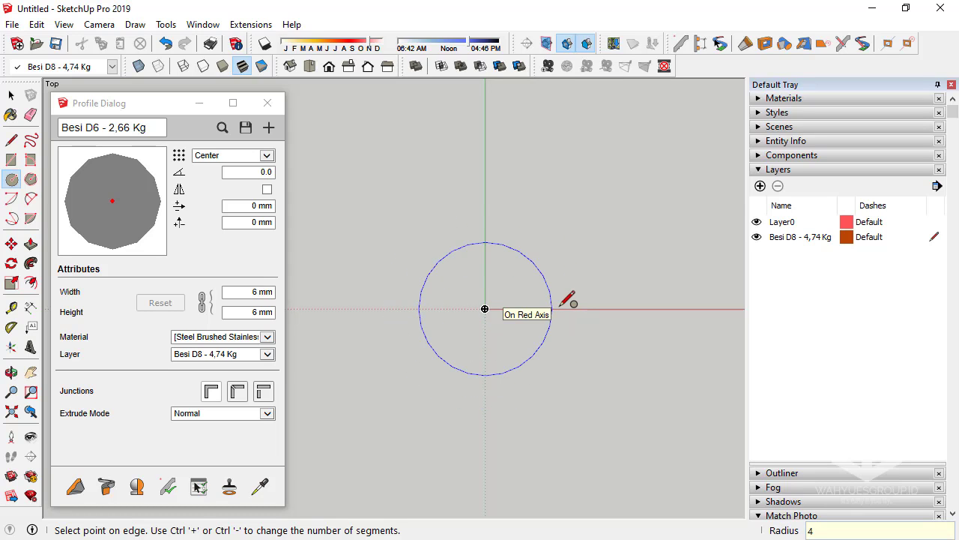
key(Return)
key(space)
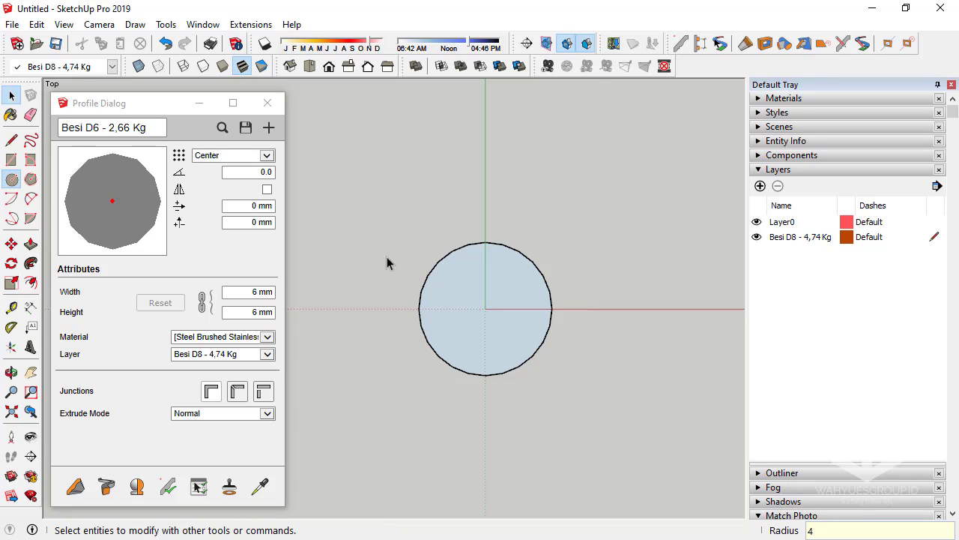
drag(392, 205, 564, 368)
right_click(524, 285)
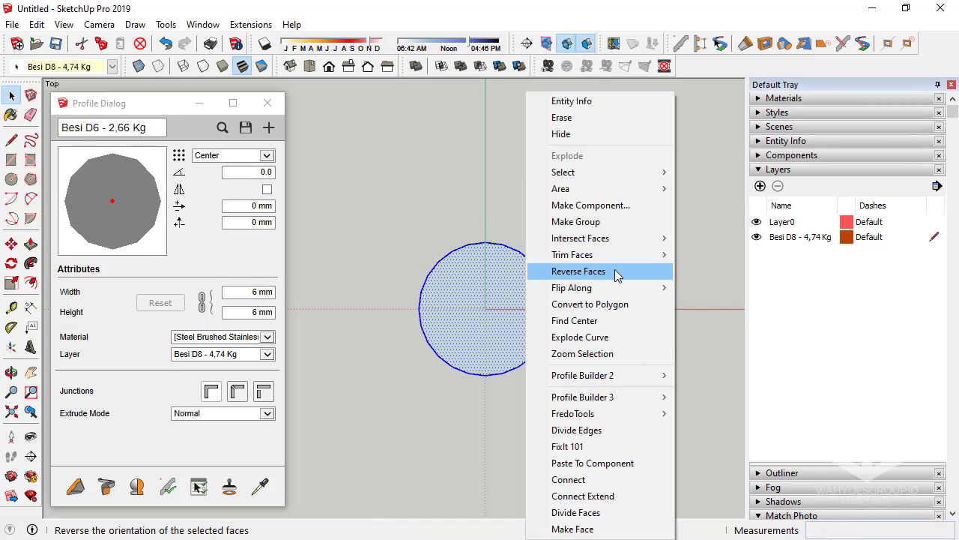
click(616, 272)
Step: Set the circle to 12 segments in Entity Info and select the resulting polygon
click(546, 280)
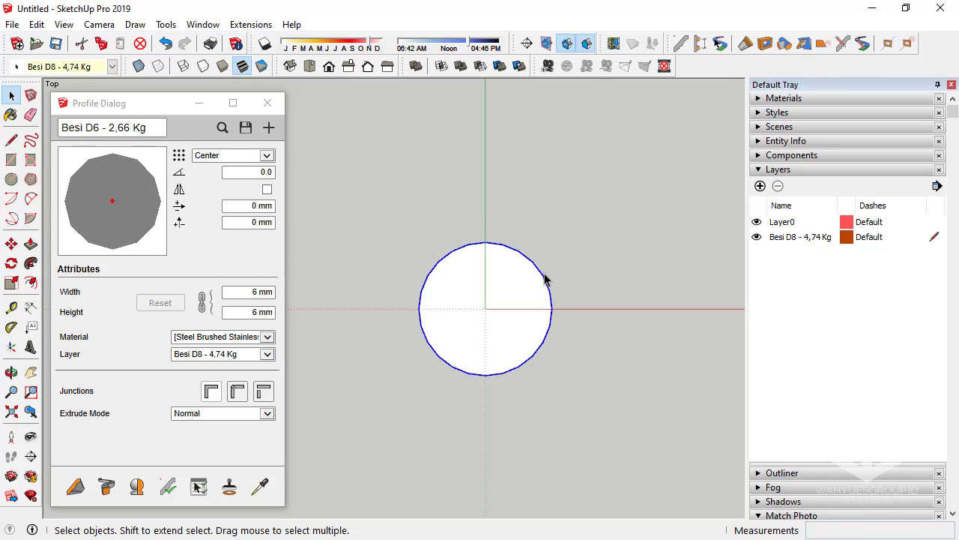
click(800, 149)
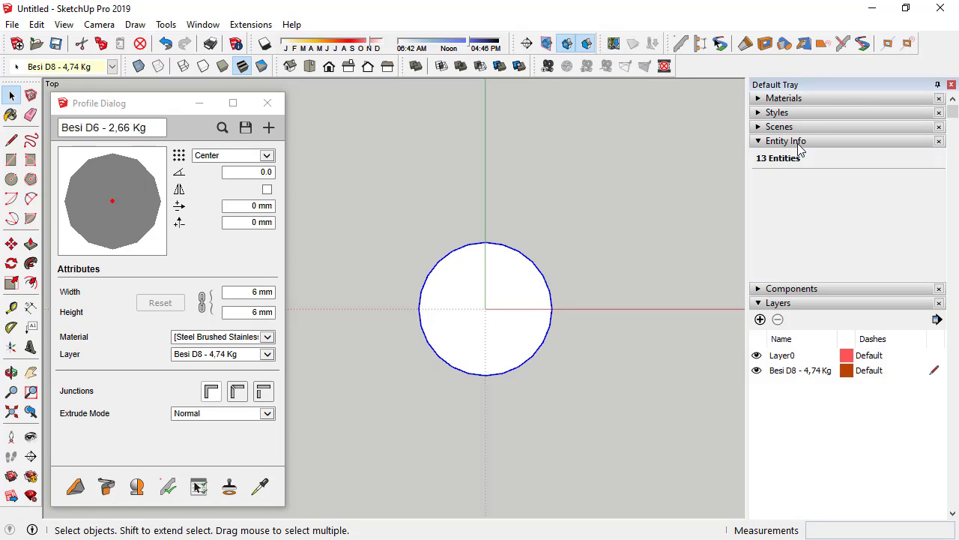
click(885, 217)
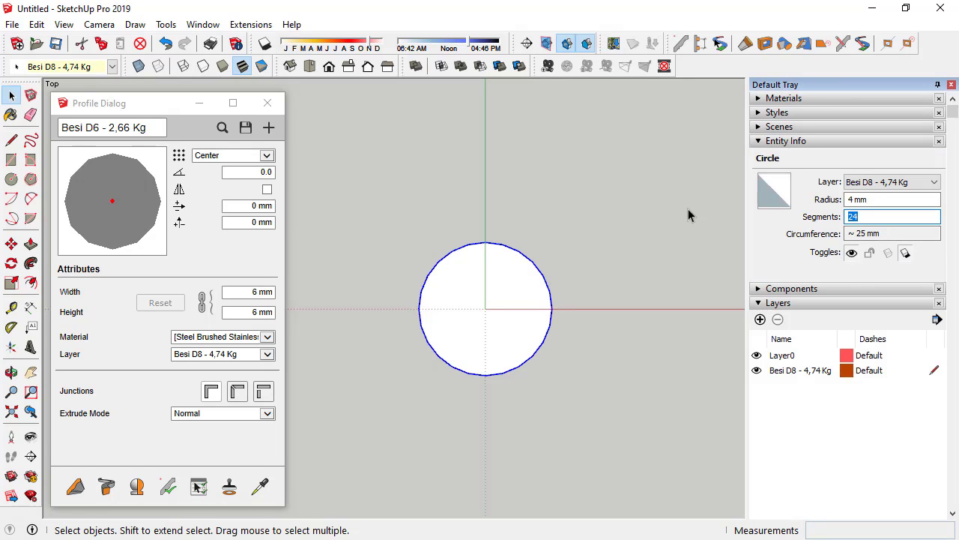
text(12)
key(Return)
click(452, 221)
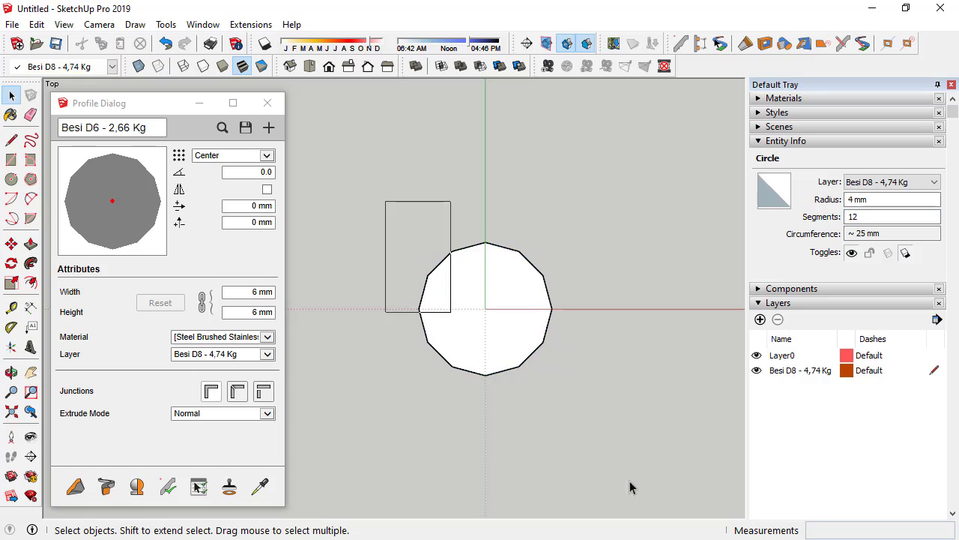
drag(630, 488, 300, 218)
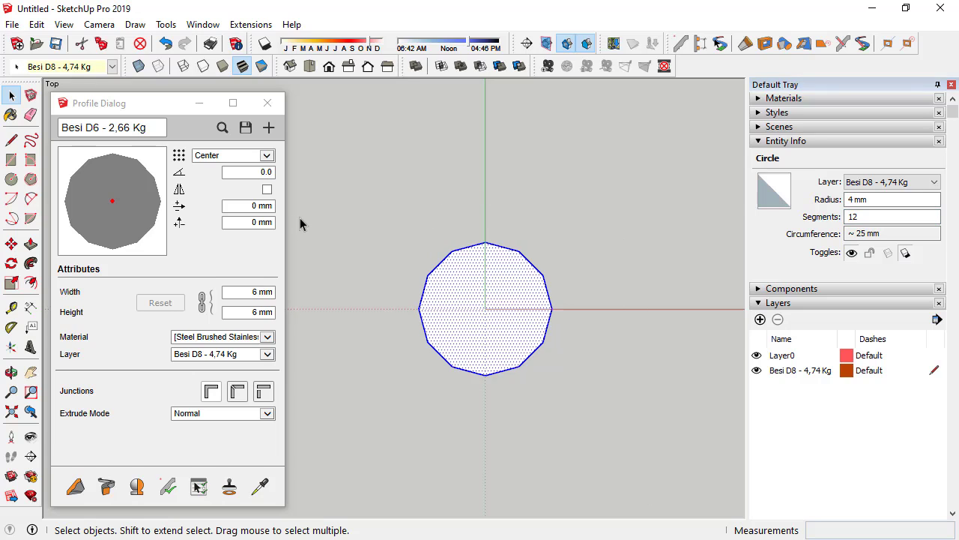
Step: Create a profile named Besi D8 - 4,74 Kg with brushed stainless steel material and its matching layer
click(268, 128)
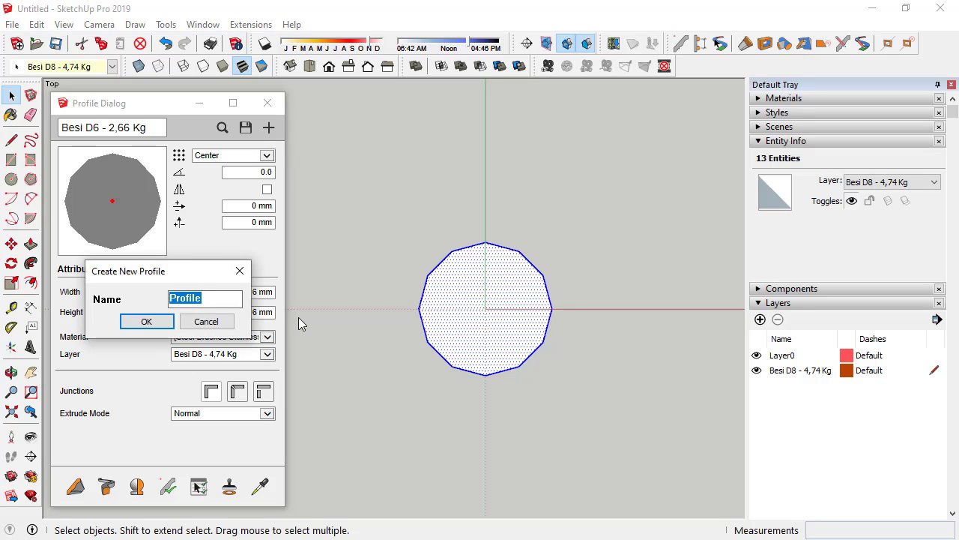
text(b)
key(BackSpace)
text(Besi D)
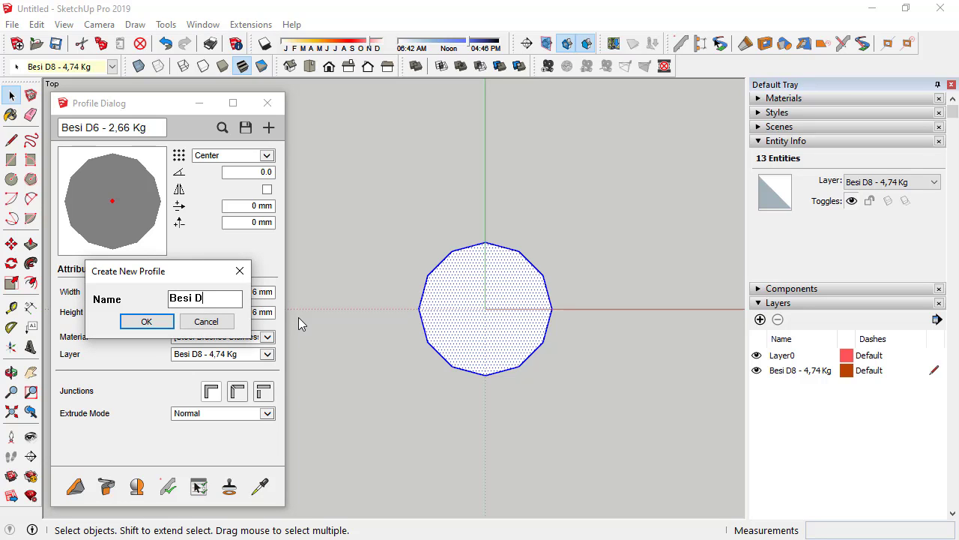
text(8 -)
text(4,74)
text( Kg)
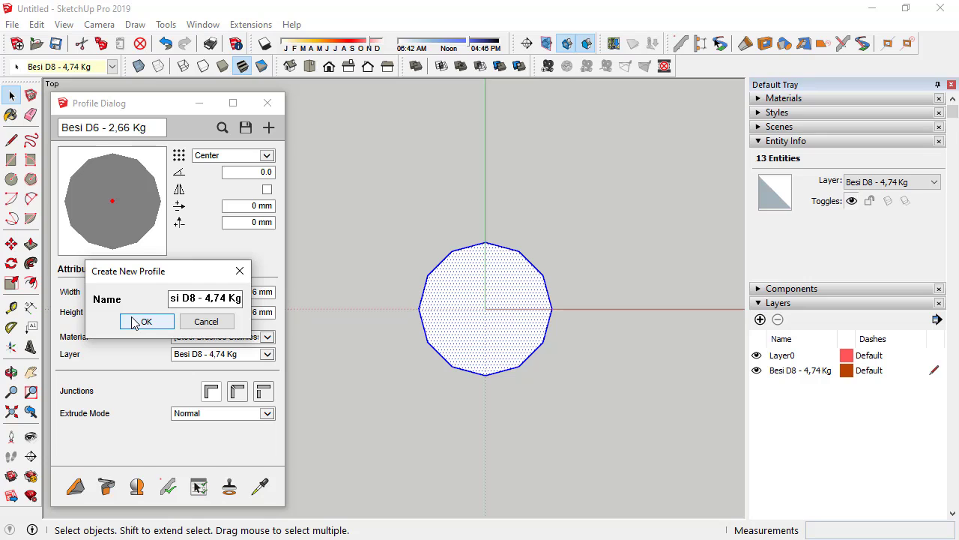
click(136, 321)
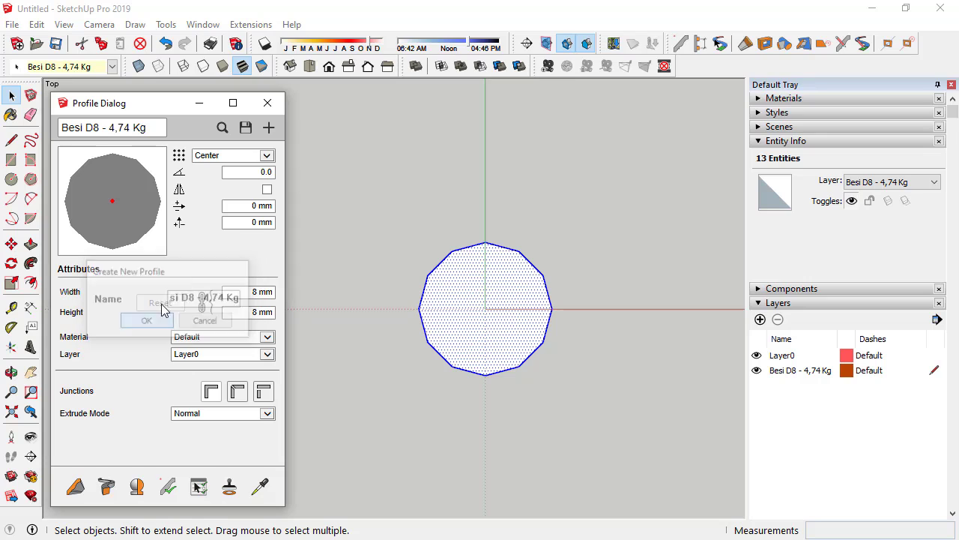
click(268, 337)
click(229, 435)
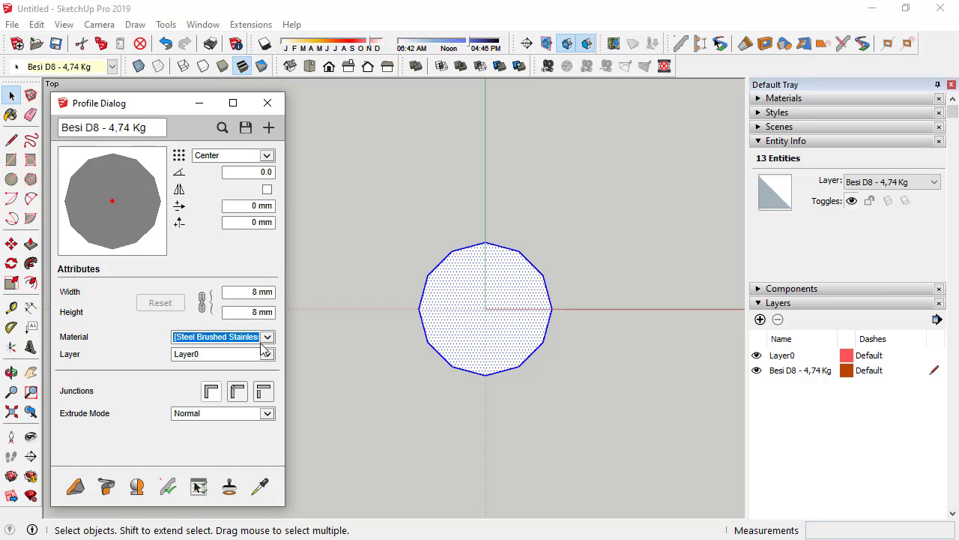
click(267, 354)
click(247, 355)
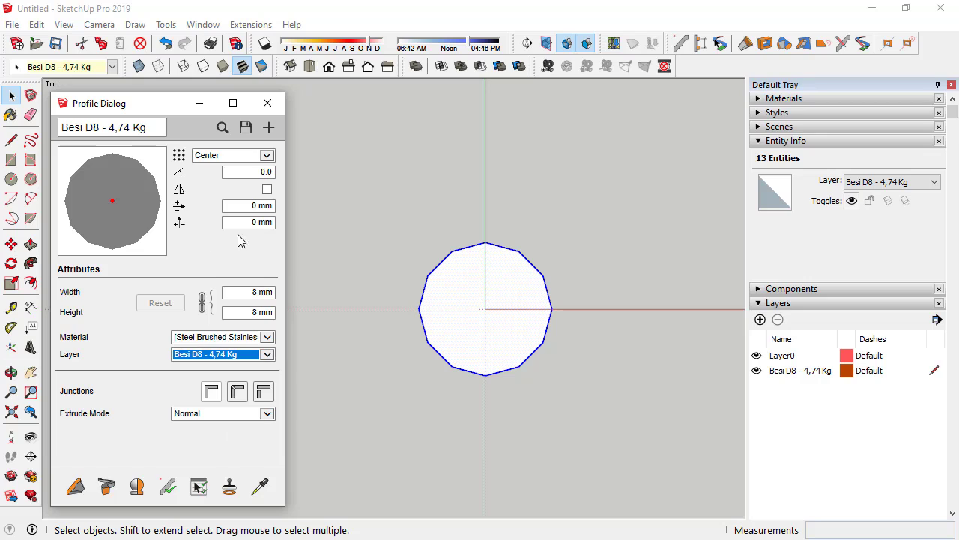
Step: Save the profile as Besi D8 - 4,74 Kg.skp and select the Besi D8 - 4,74 Kg layer
click(248, 132)
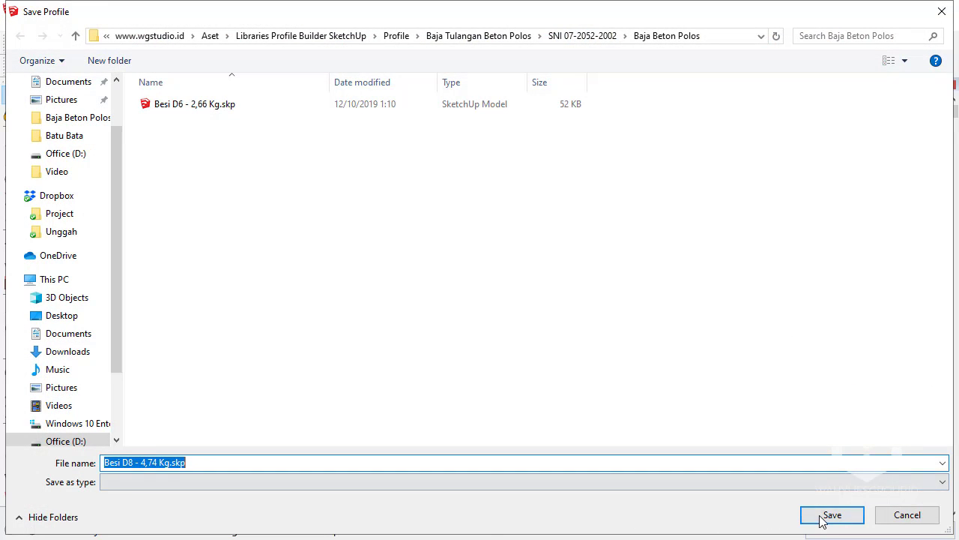
click(827, 515)
click(202, 343)
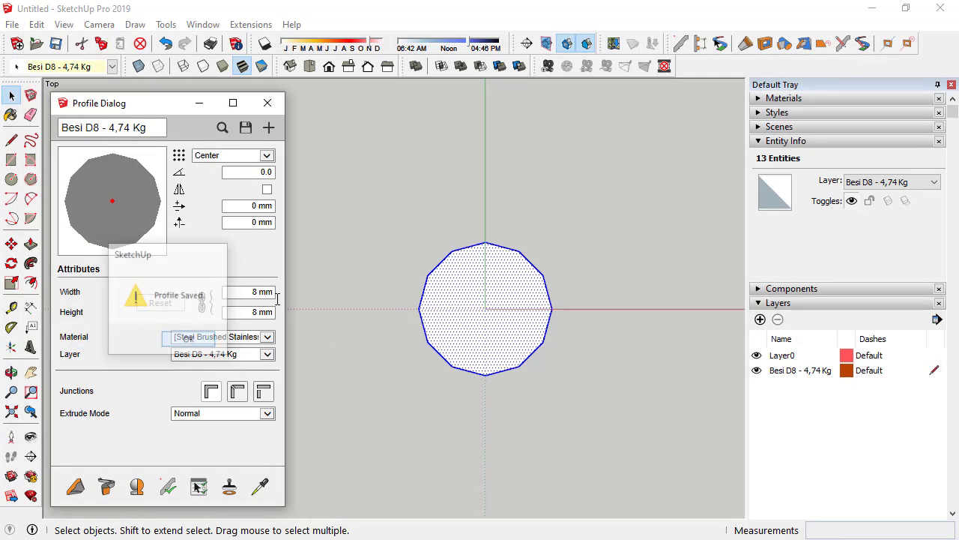
click(379, 204)
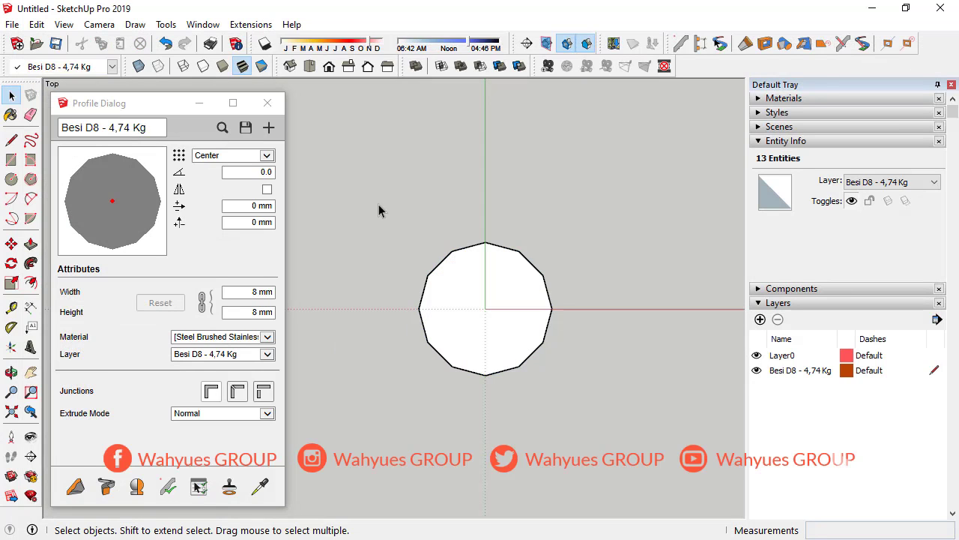
click(807, 377)
Step: Delete the old circle and draw a 4.5 mm radius circle at the origin
click(797, 372)
text(9)
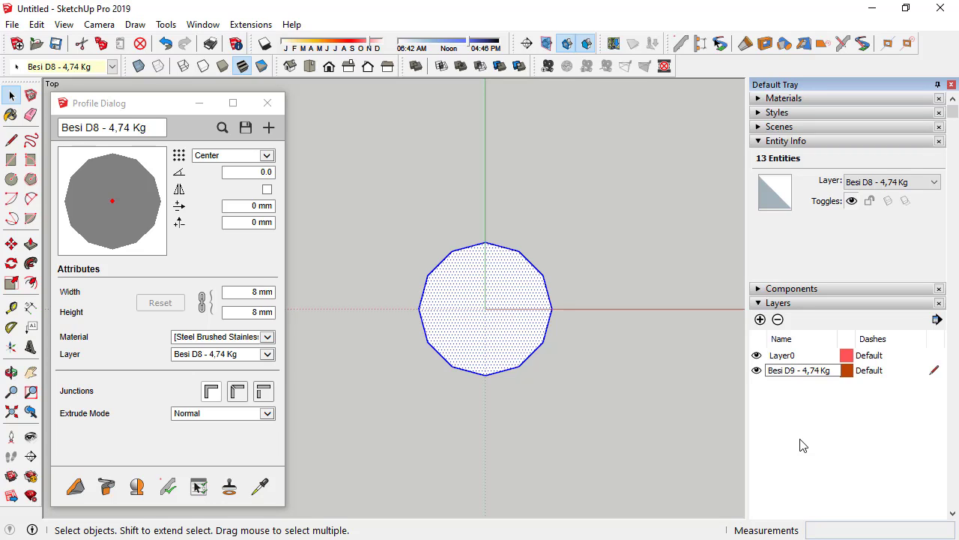
key(Return)
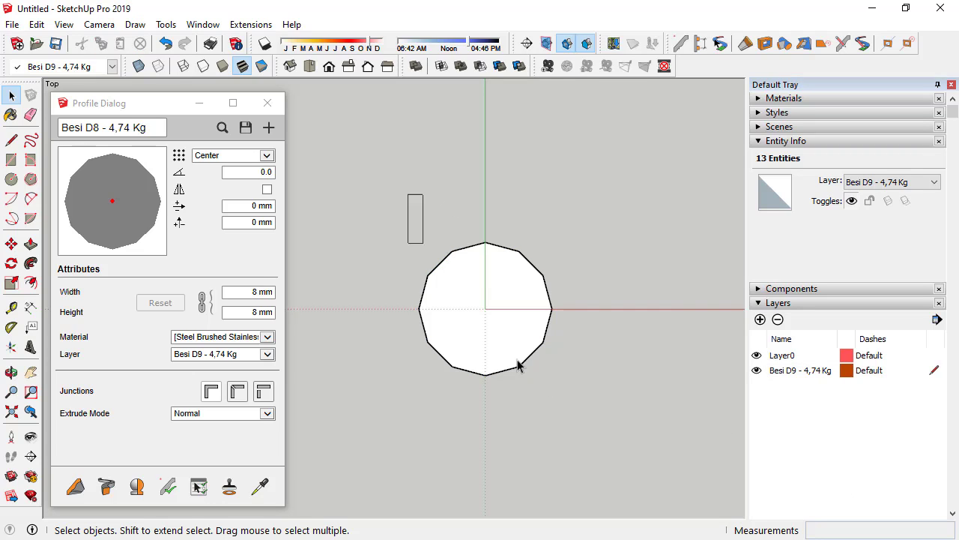
key(Delete)
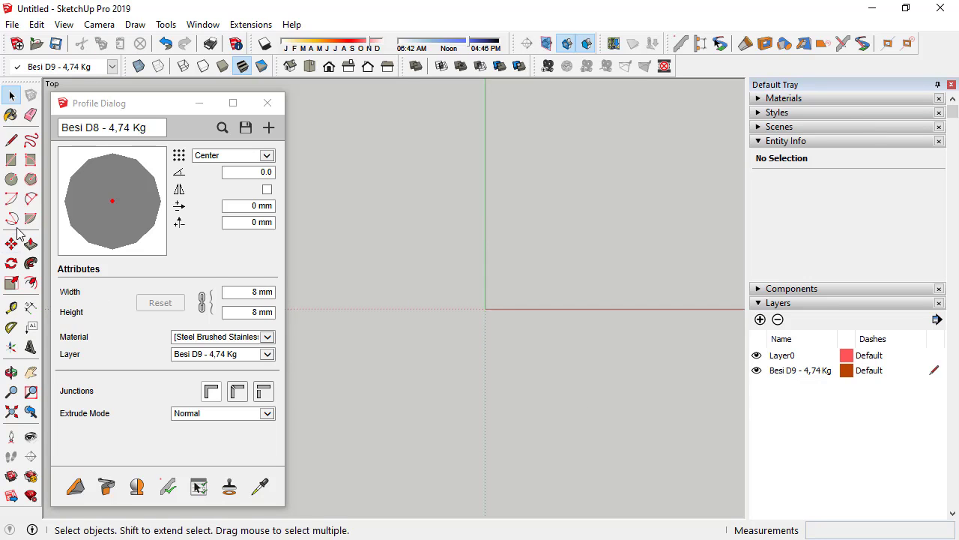
click(11, 179)
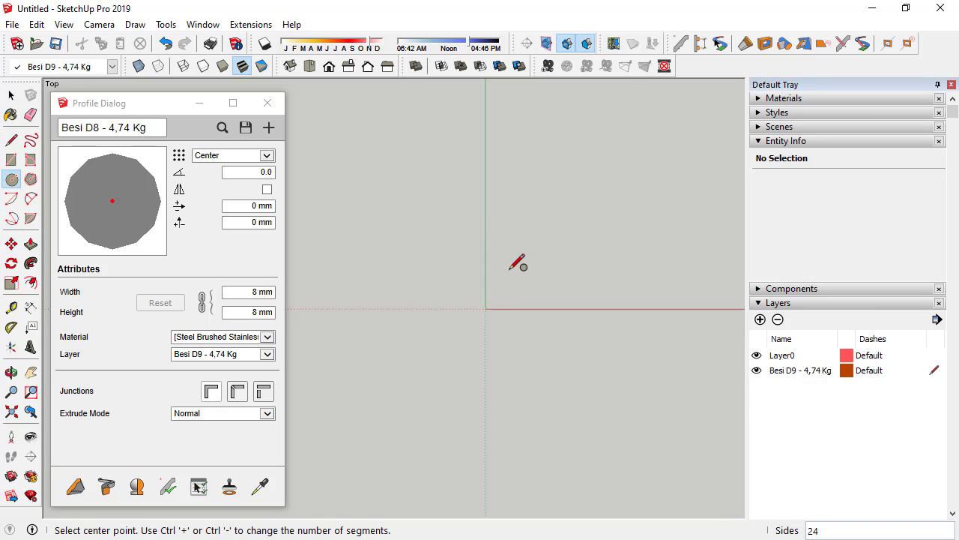
click(485, 308)
text(4,5)
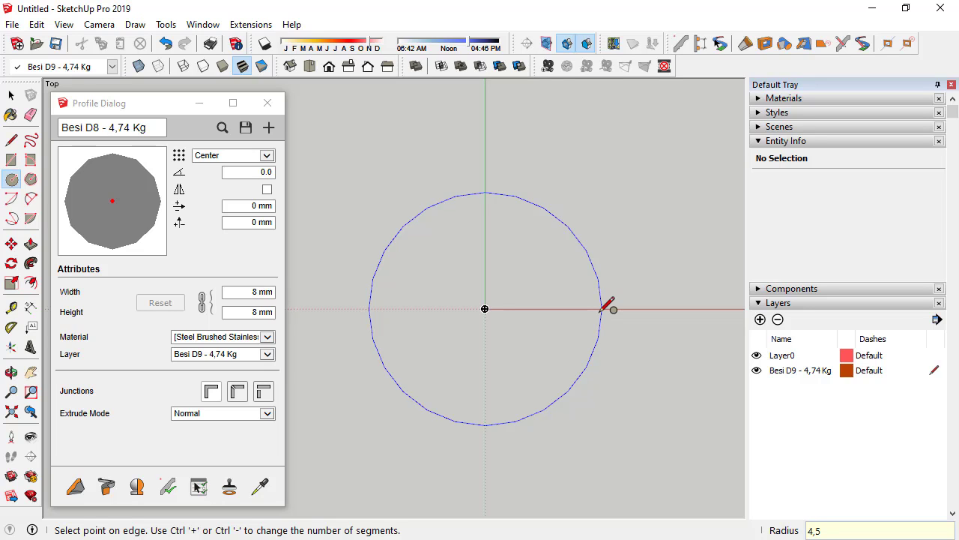
key(Return)
Step: Check the circle's 9 mm diameter with the Dimension tool and reverse its face
click(12, 95)
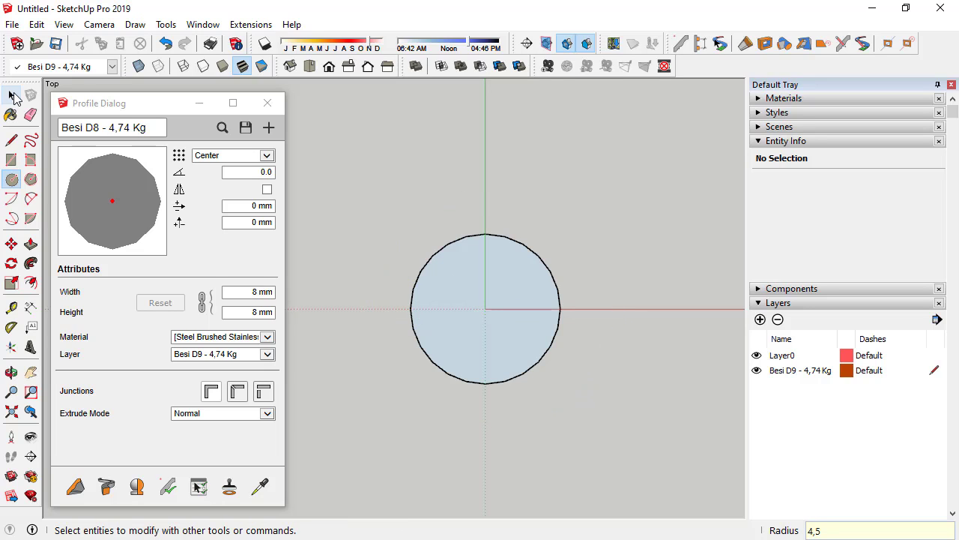
click(450, 247)
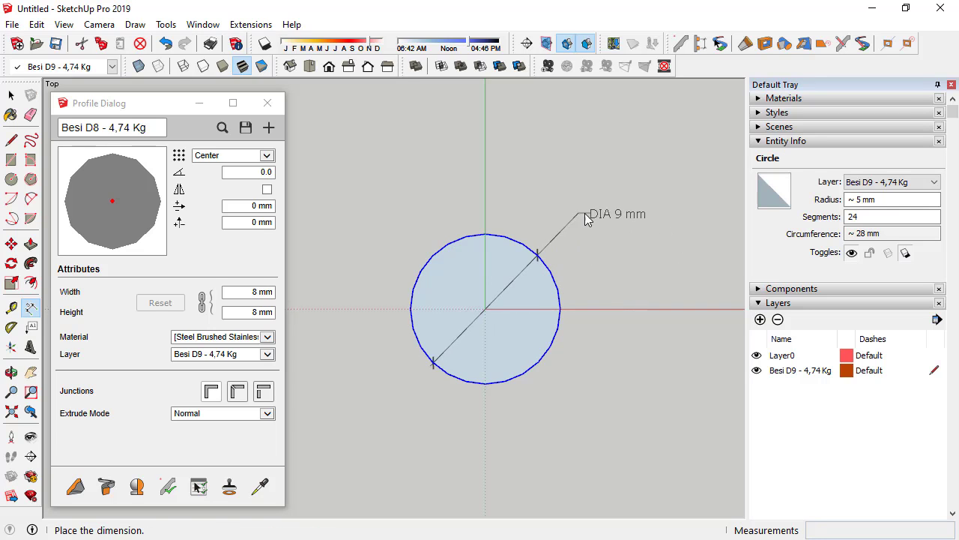
click(11, 96)
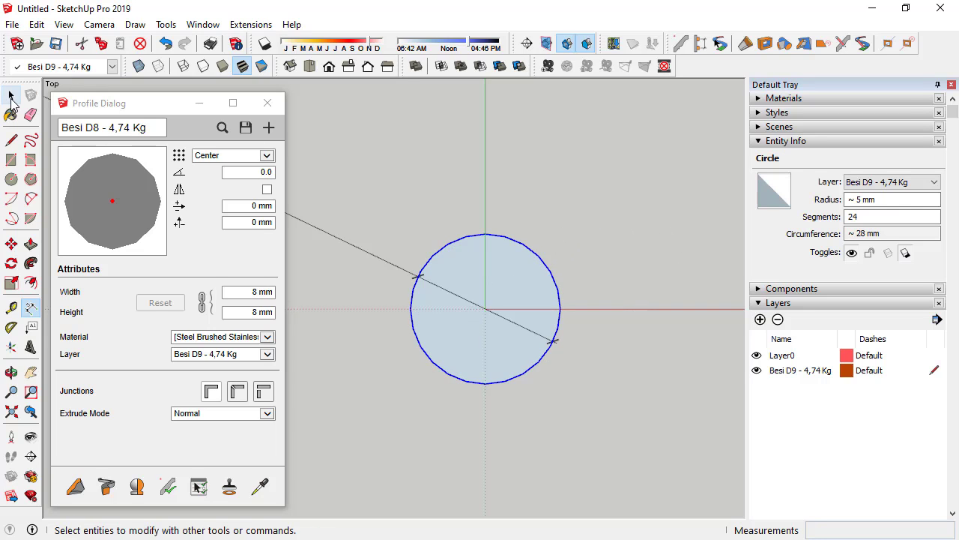
right_click(530, 298)
click(638, 339)
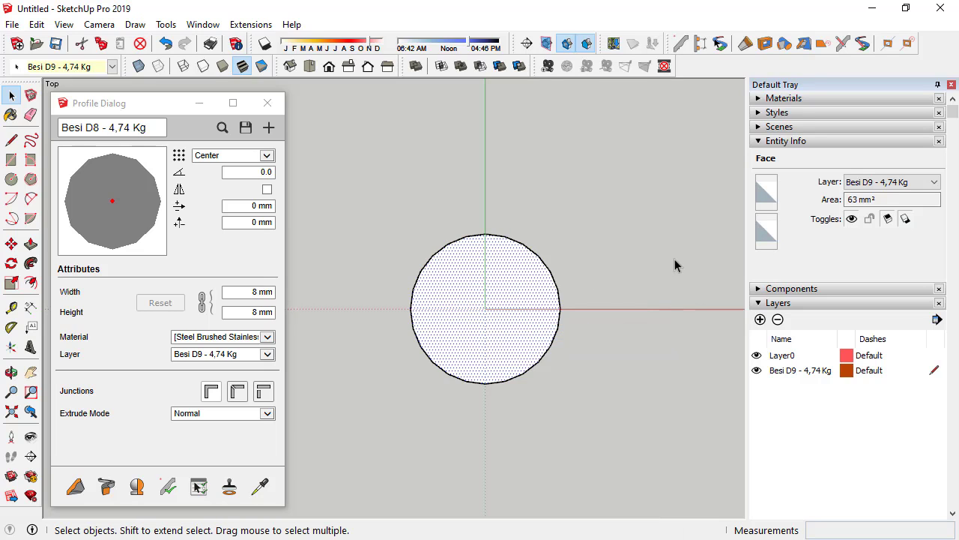
Step: Change the circle from 24 to 12 segments and select the whole polygon
click(515, 238)
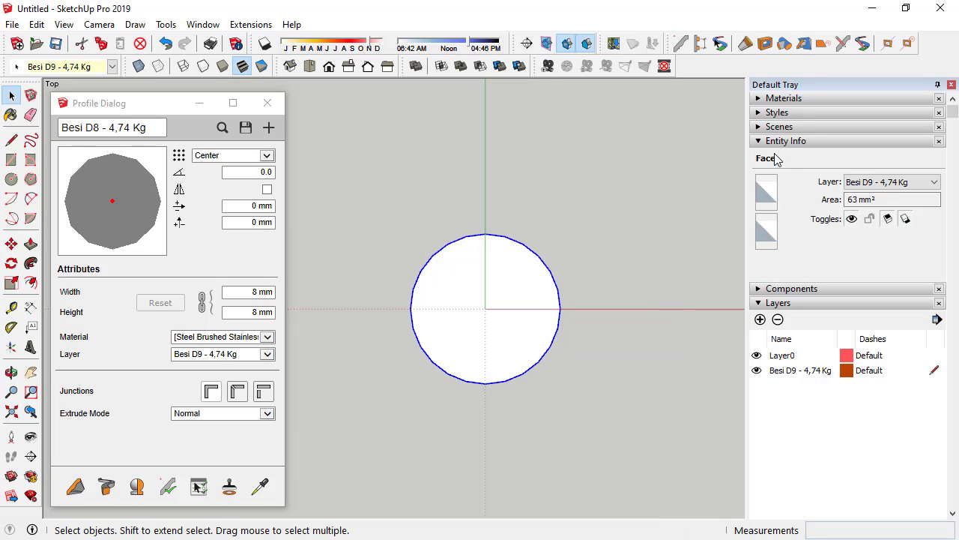
click(906, 216)
key(Return)
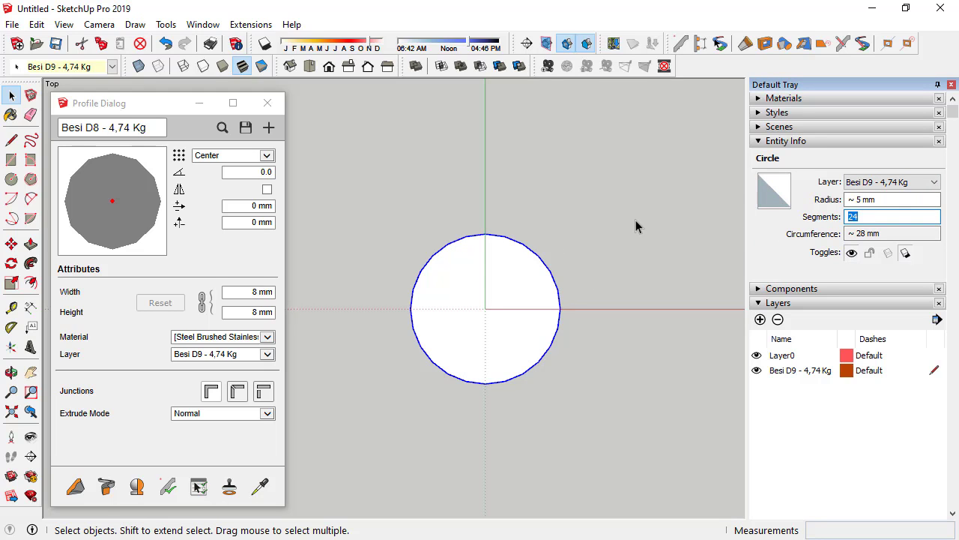
text(12)
key(Return)
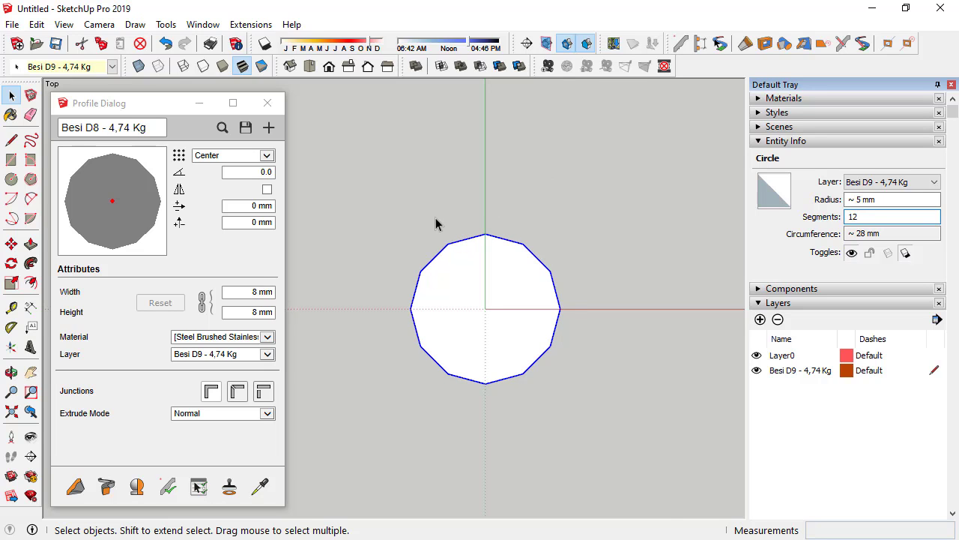
drag(373, 207, 653, 499)
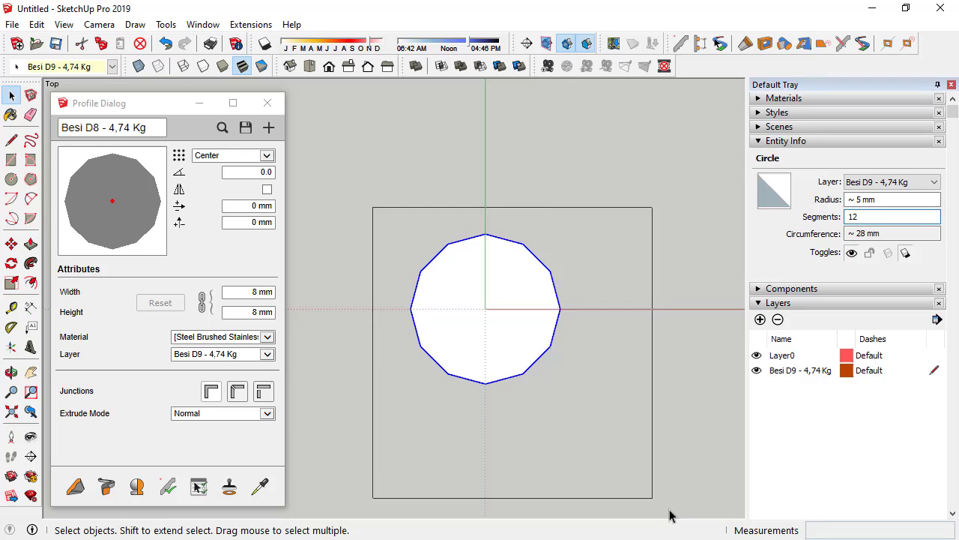
Step: Start a new profile from the circle, then cancel the Create New Profile dialog
click(269, 129)
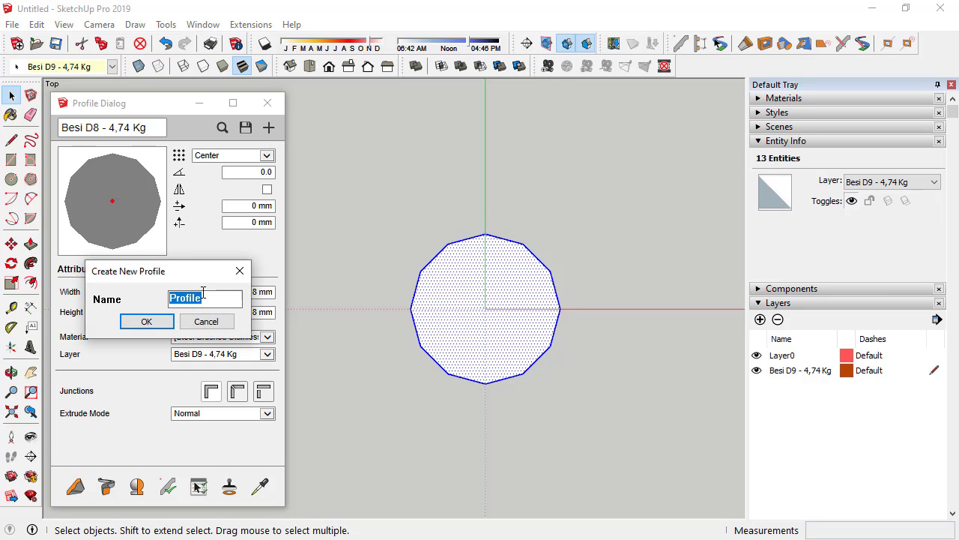
text(Besi )
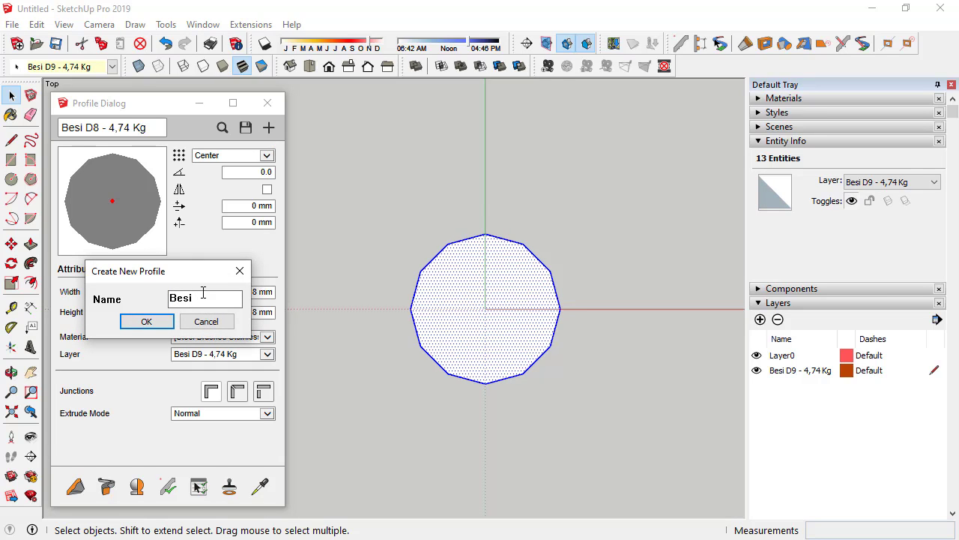
text(D9 -)
click(205, 322)
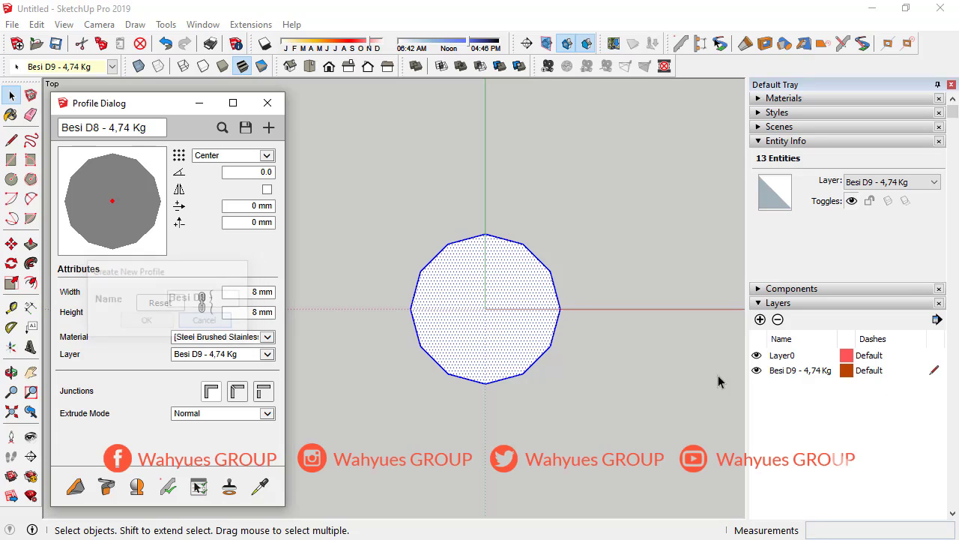
Step: Change the layer weight to 6 Kg, then add mm after D9 in the layer name
double_click(814, 370)
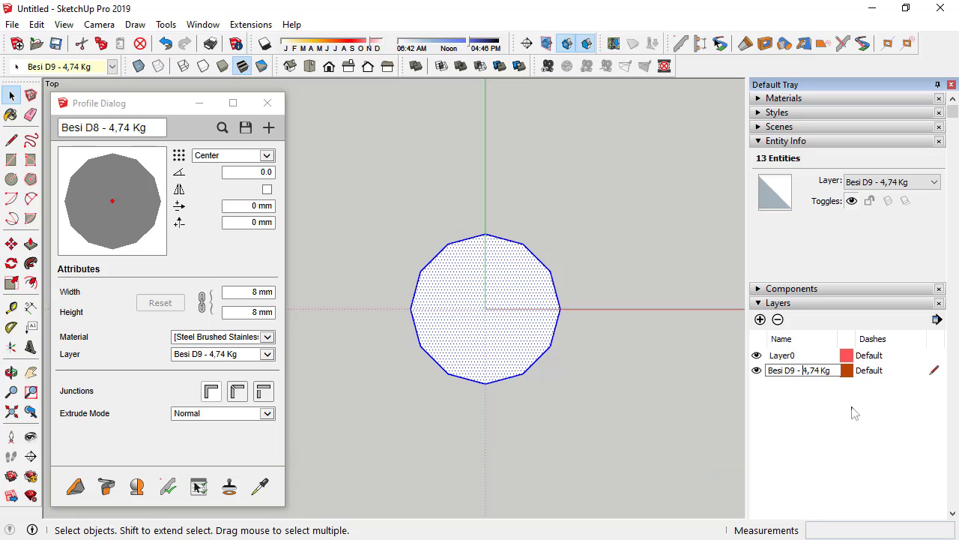
key(shift+Right)
key(shift+Right)
key(shift+Right)
key(shift+Right)
text(6)
key(Return)
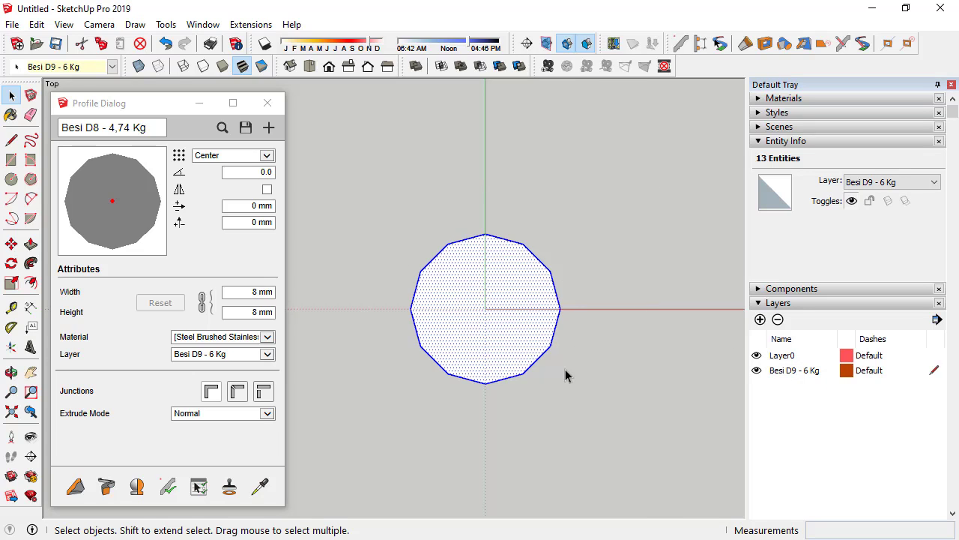
click(802, 370)
click(797, 370)
click(795, 371)
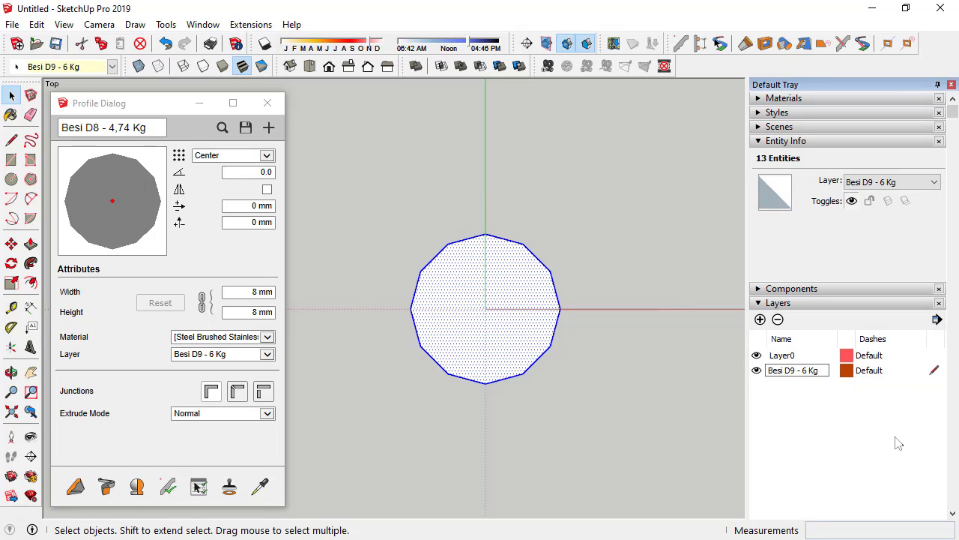
text(mm)
key(Return)
Step: Create profile Besi D9mm - 6 Kg from the circle, Steel Brushed Stainless, on layer Besi D9mm - 6 Kg
drag(349, 155, 554, 379)
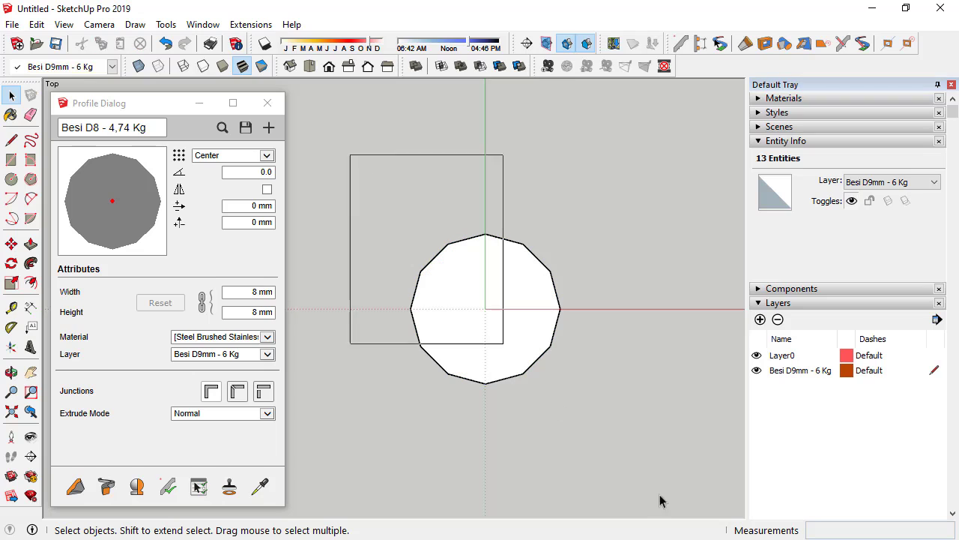
click(268, 127)
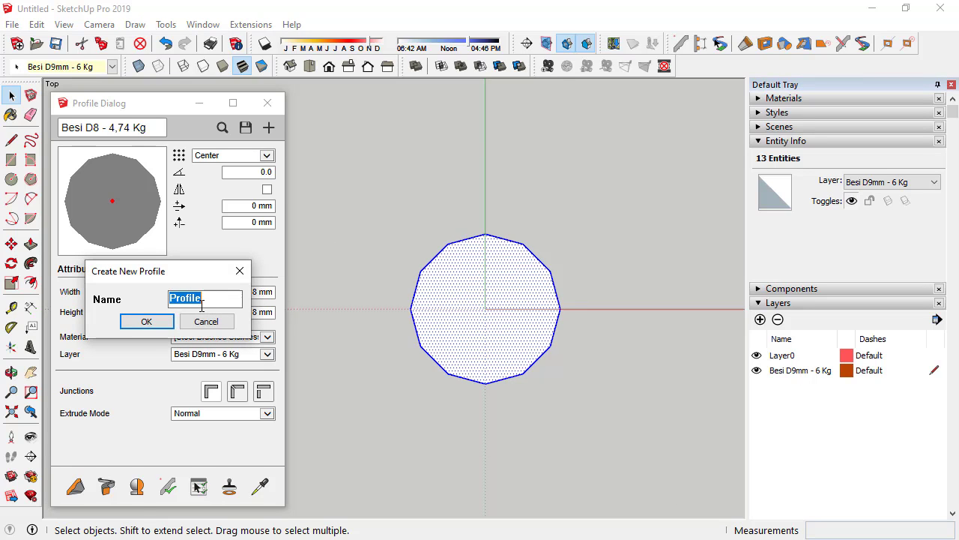
text(Besi D9)
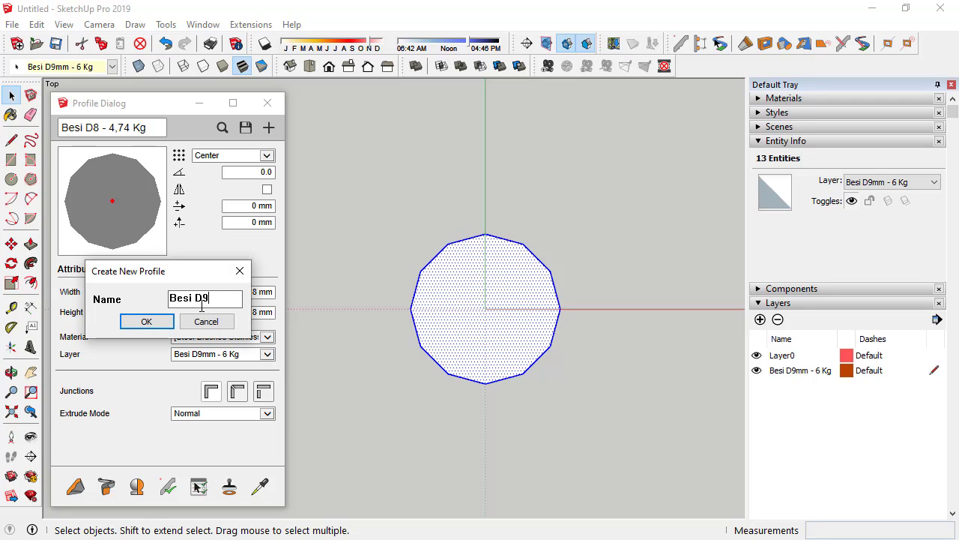
text(mm 0)
text( Kg)
click(147, 322)
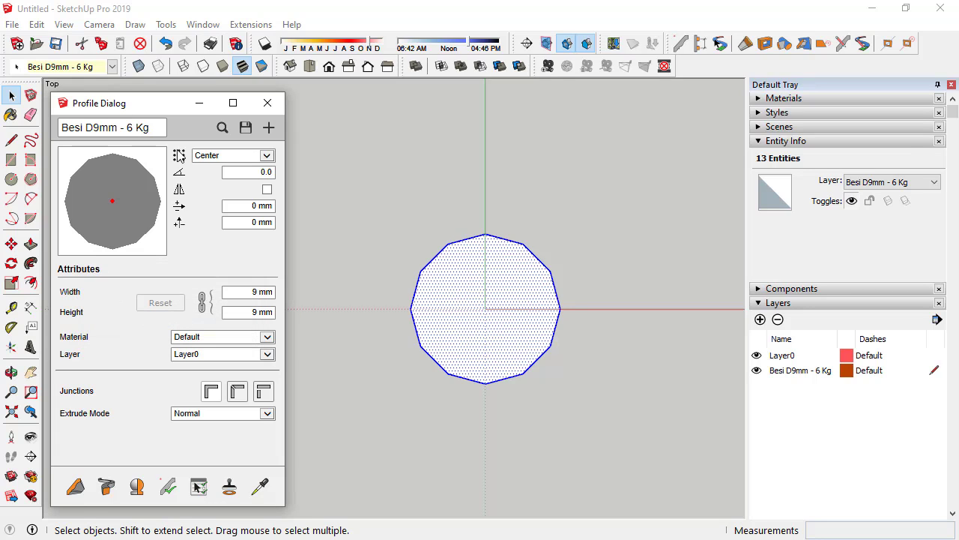
click(267, 339)
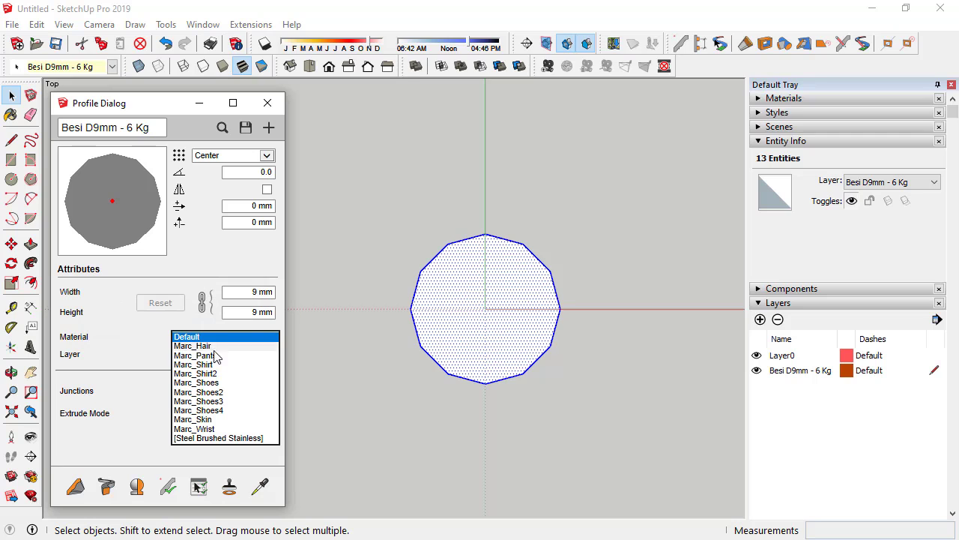
click(225, 438)
click(266, 354)
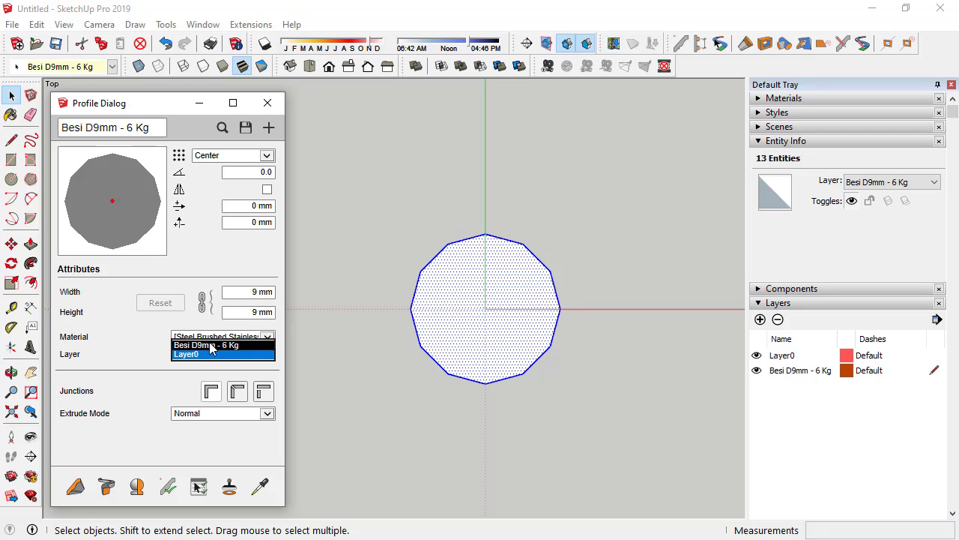
click(219, 356)
Step: Save the profile to the library as Besi D9mm - 6 Kg.skp
click(245, 129)
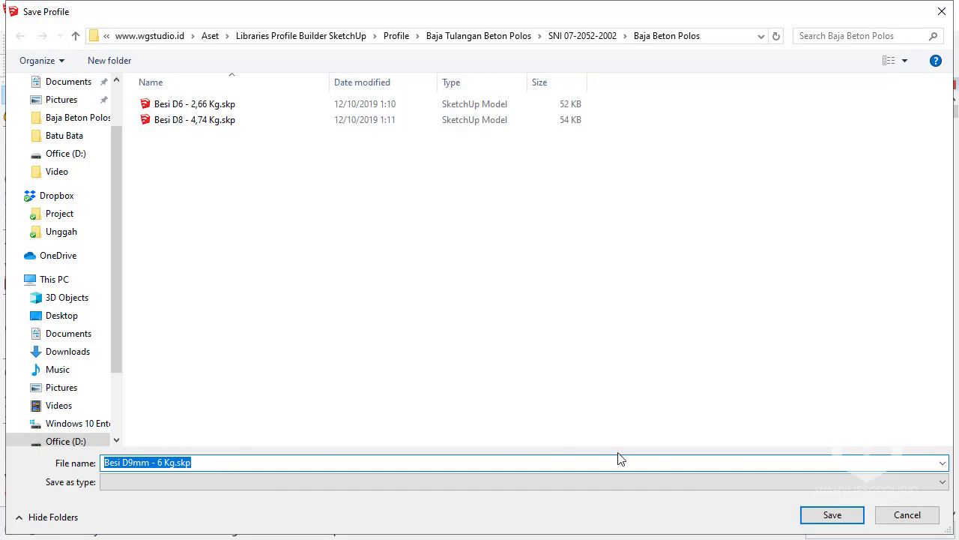
click(830, 515)
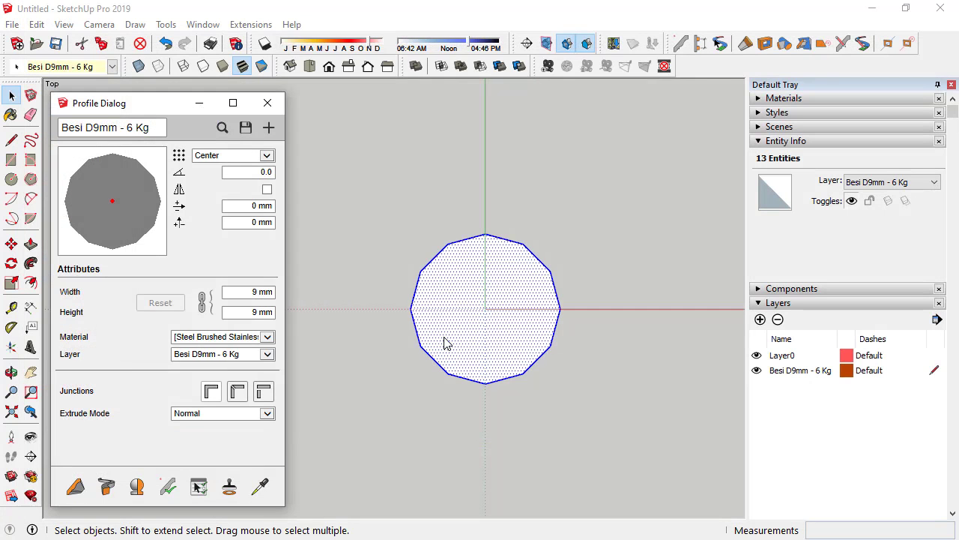
click(189, 342)
Step: Select the 12-sided circle outline and enter a radius of 5 in Entity Info
click(568, 194)
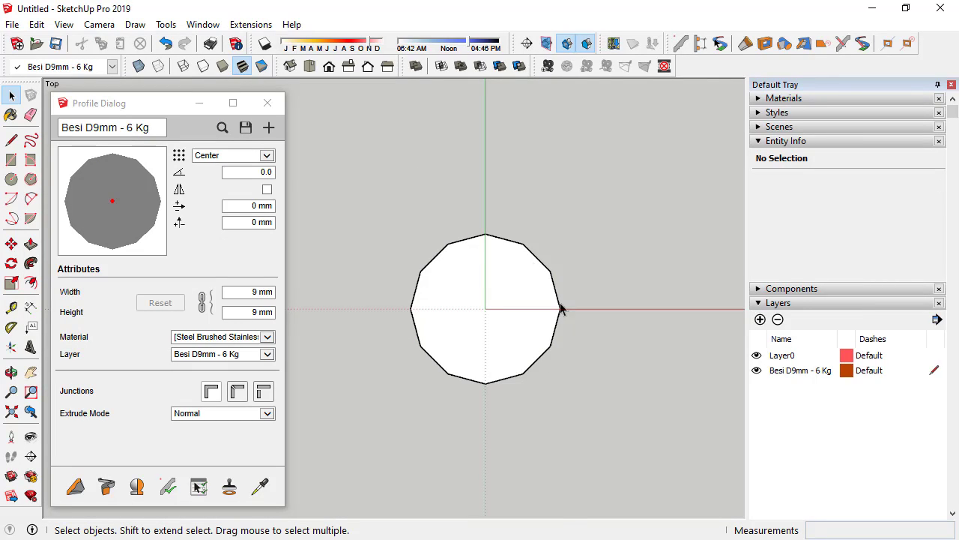
click(535, 256)
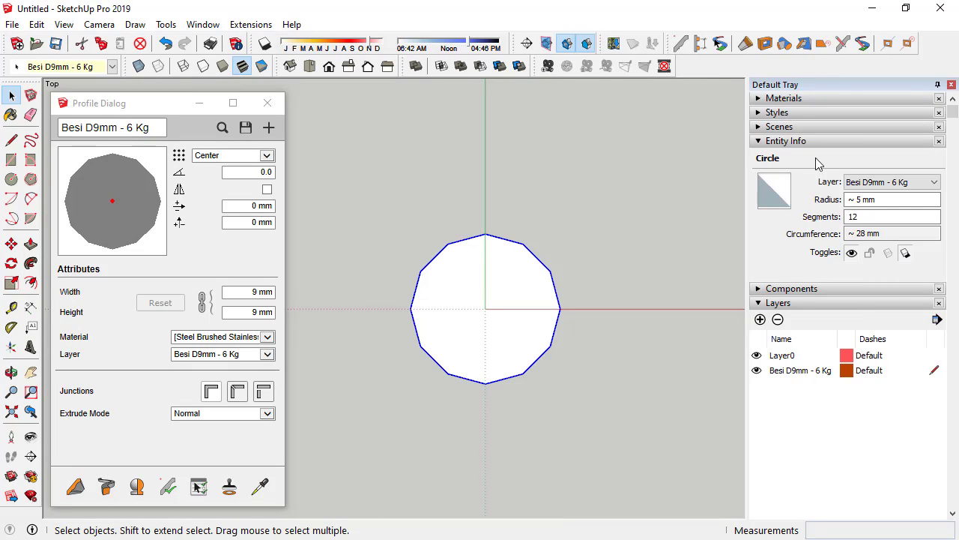
click(862, 200)
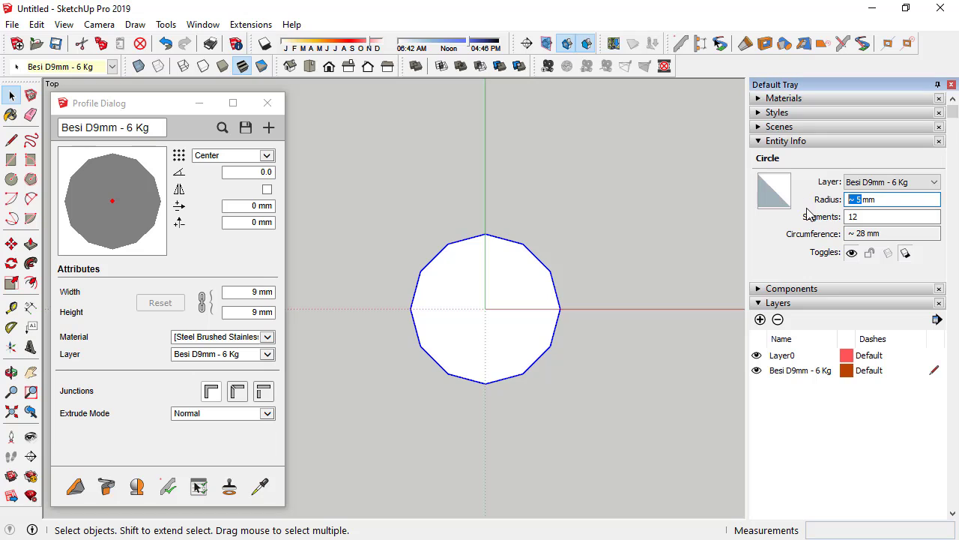
text(5)
key(Return)
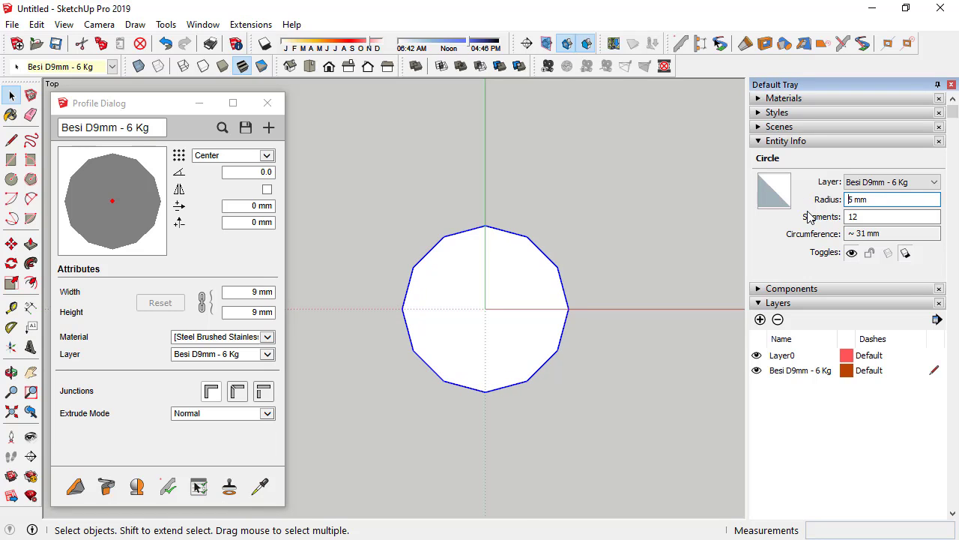
click(795, 370)
Step: Rename the layer from Besi D9mm - 6 Kg to Besi D10mm - 7,4 Kg
click(794, 370)
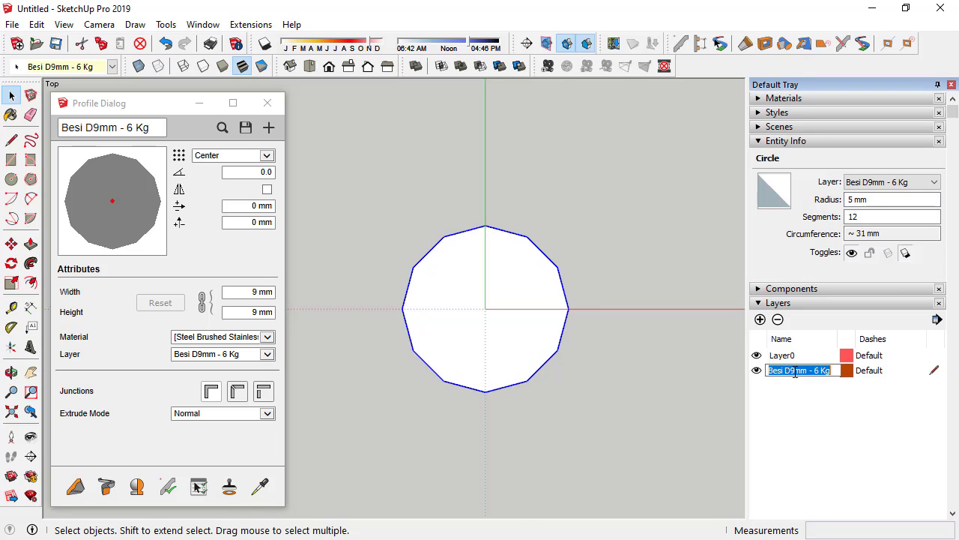
text(10)
key(BackSpace)
text(7,4)
key(Return)
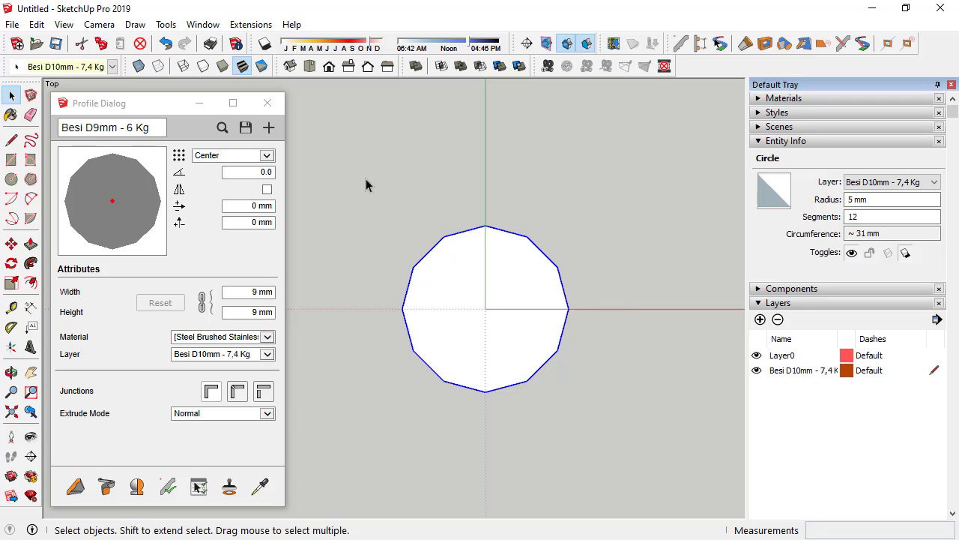
Step: Create profile Besi D10mm - 7,4 Kg from the circle in Steel Brushed Stainless on its layer
drag(364, 178, 579, 451)
click(269, 129)
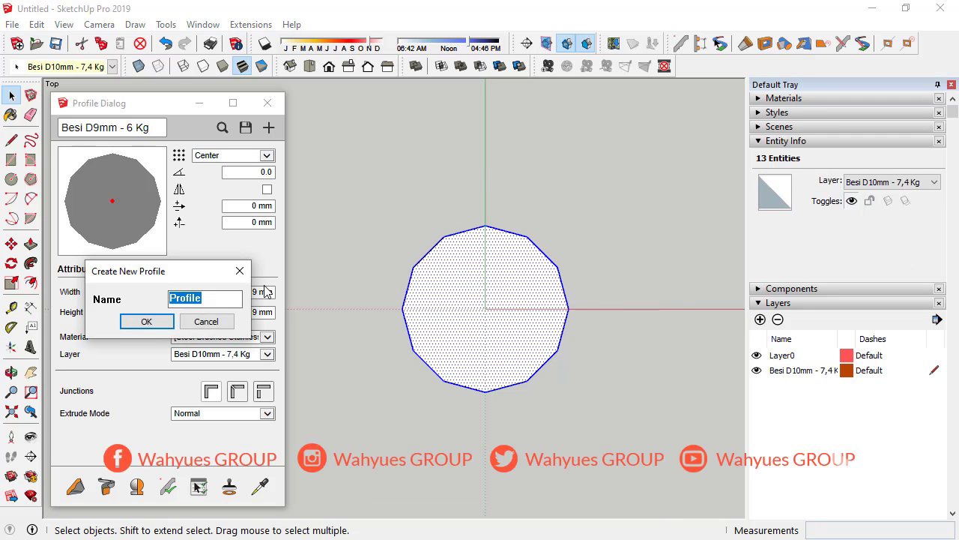
text(Besi D10)
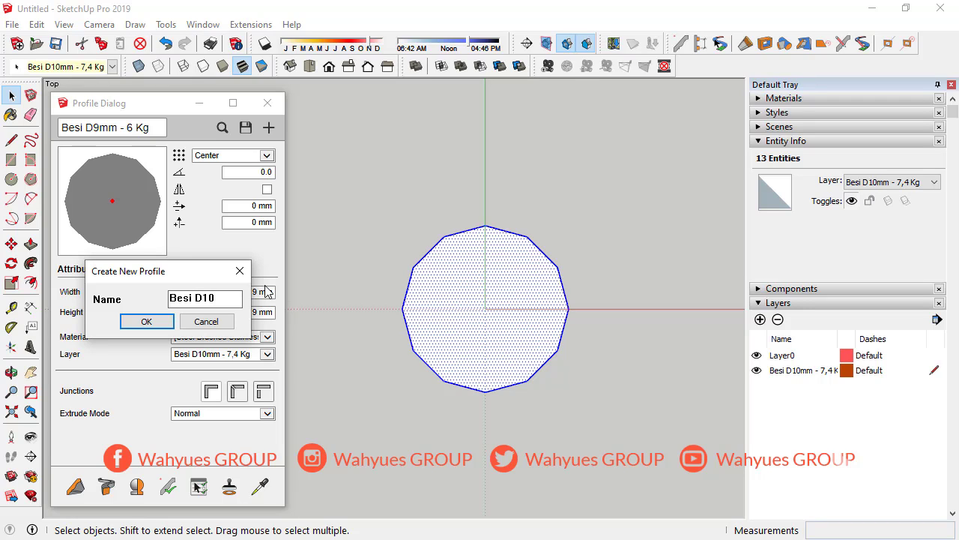
text(mm - 7)
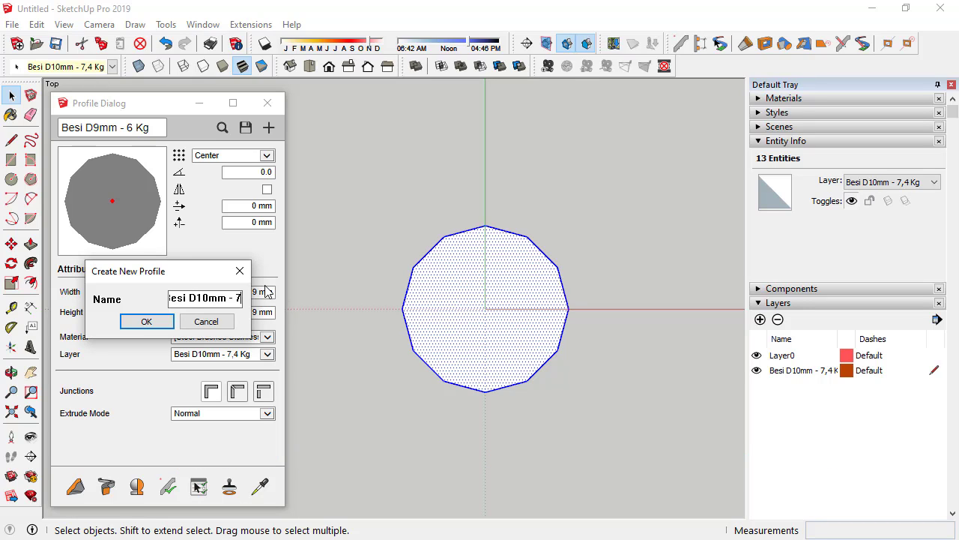
text(,4 Kg)
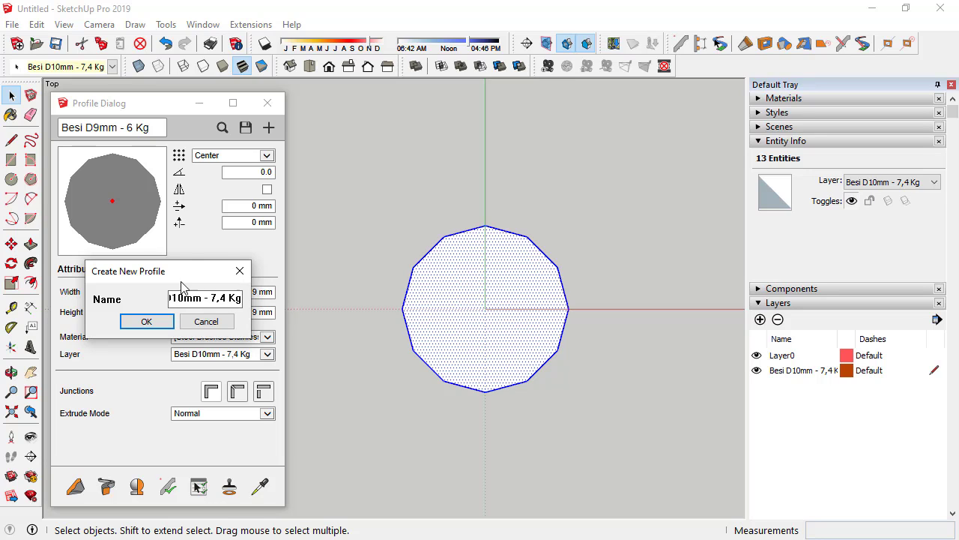
click(146, 321)
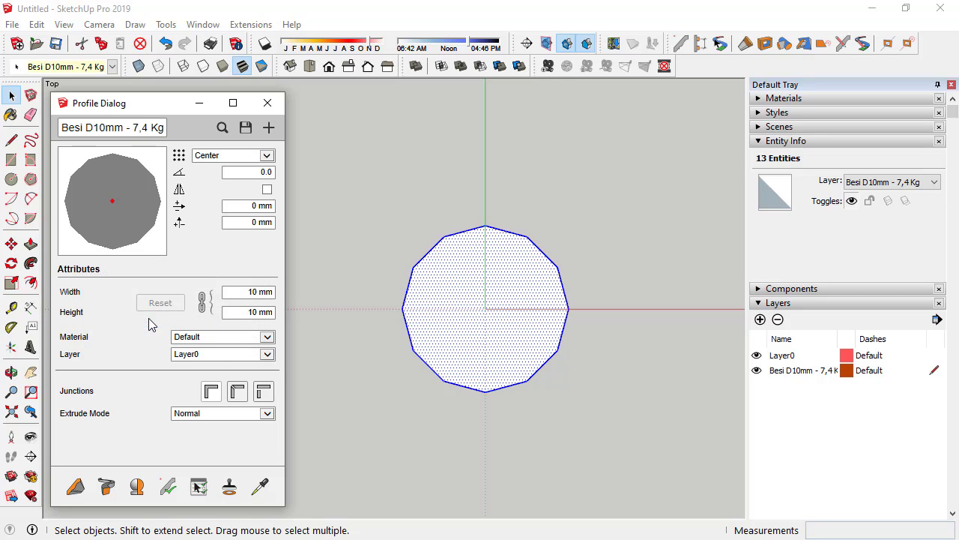
click(263, 341)
click(239, 436)
click(267, 355)
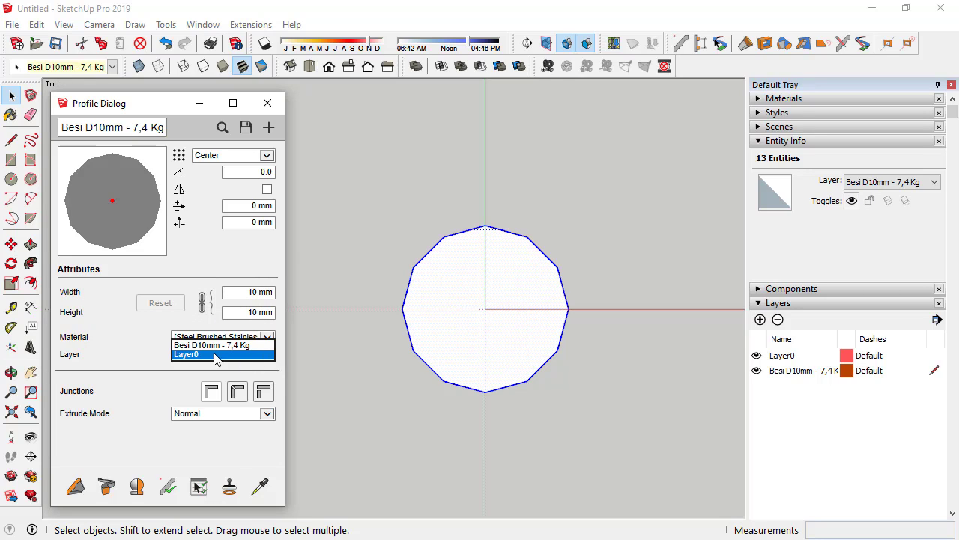
click(219, 345)
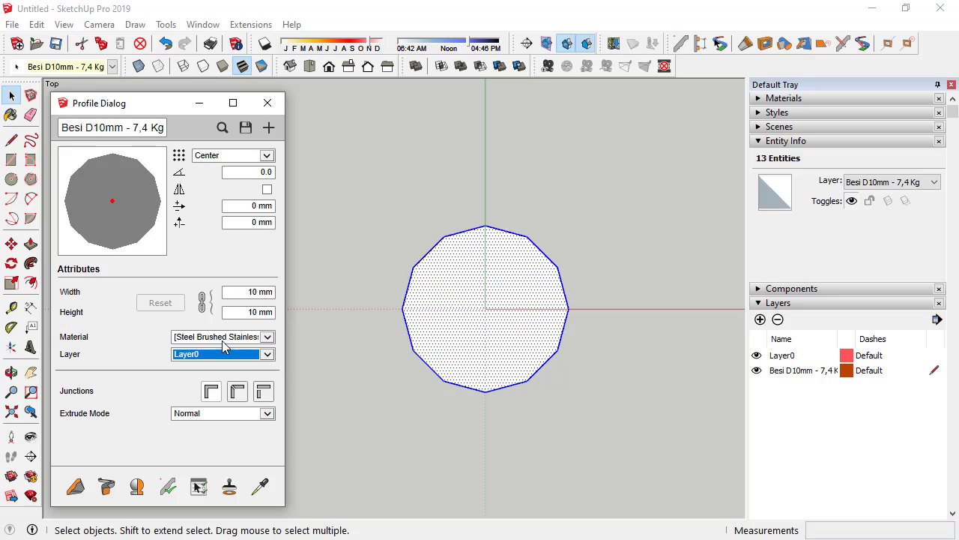
Step: Save the profile as Besi D10mm - 7,4 Kg.skp and reselect the circle's face
click(245, 129)
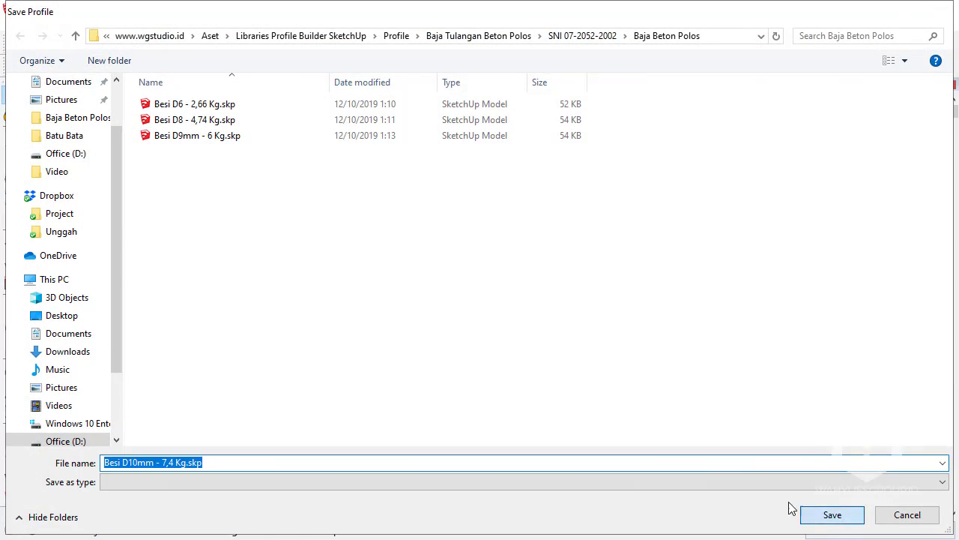
click(817, 514)
click(189, 338)
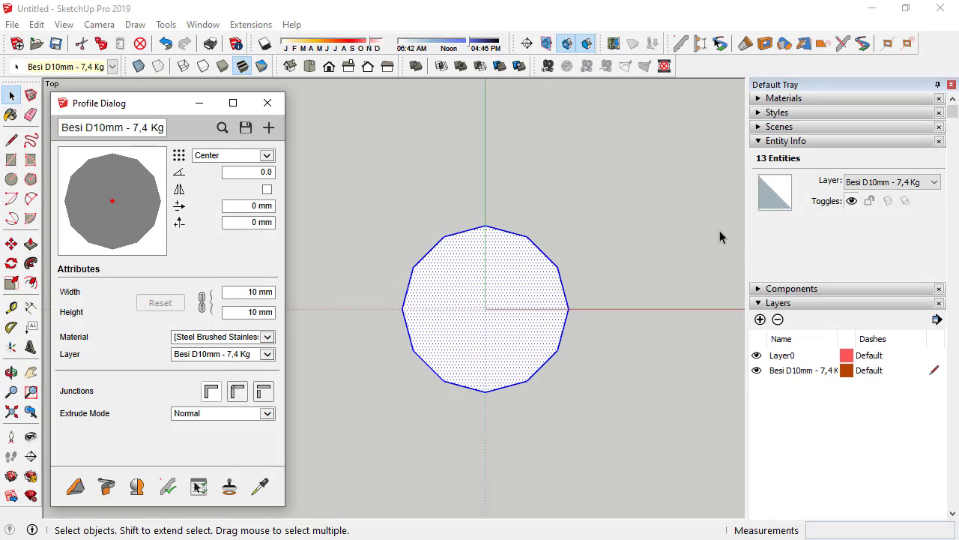
click(540, 257)
click(473, 274)
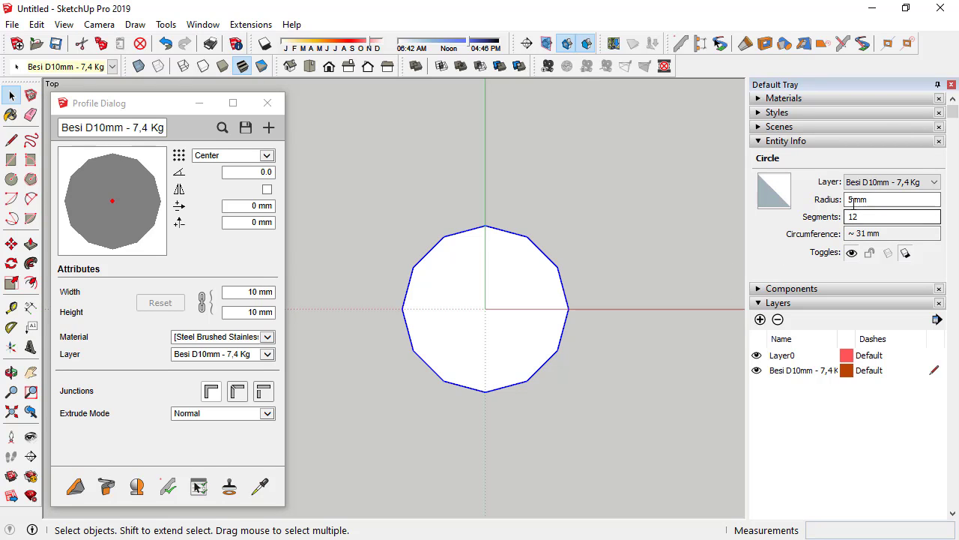
Step: Set the circle's radius to 6 mm in Entity Info
click(806, 200)
text(6)
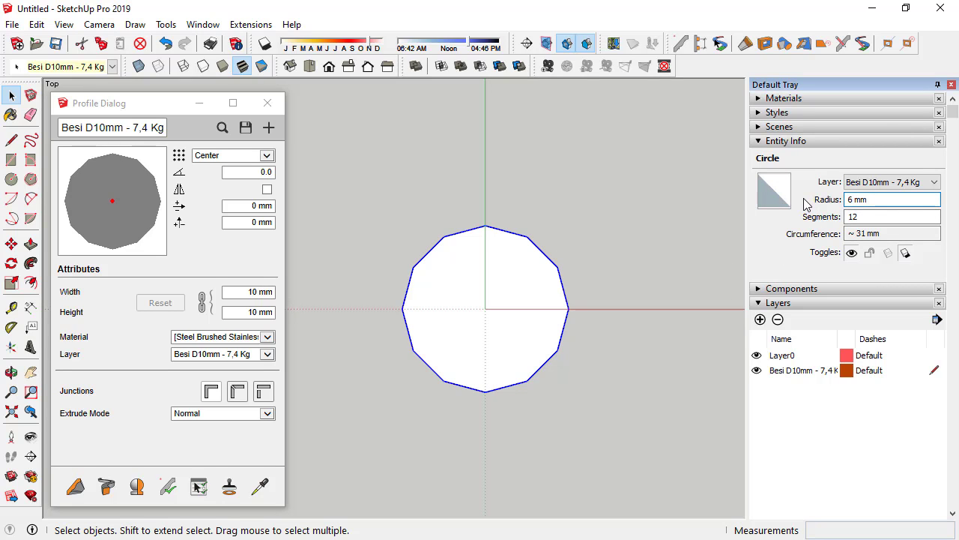
key(Return)
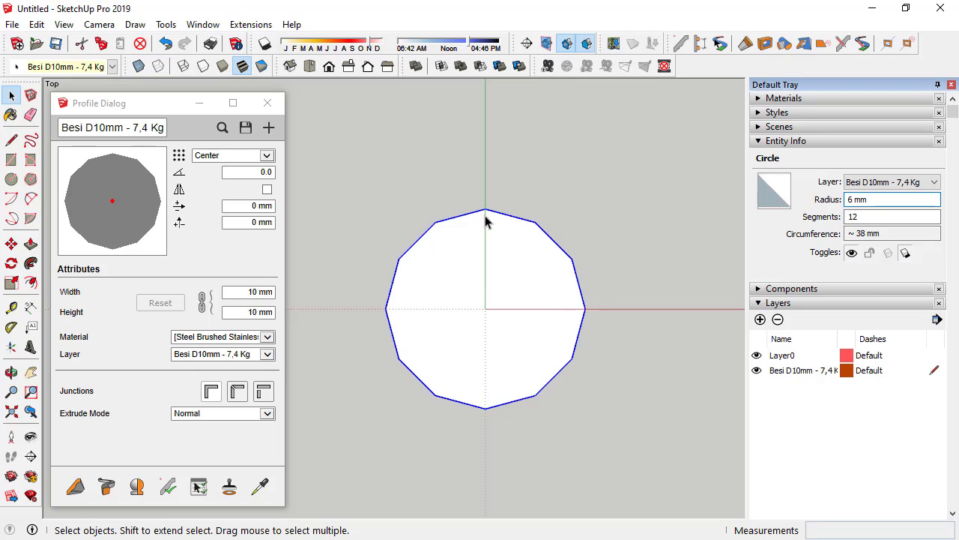
click(659, 299)
Step: Edit the layer name from Besi D10mm - 7,4 Kg to Besi D12mm - 10,66 Kg
double_click(783, 370)
click(796, 370)
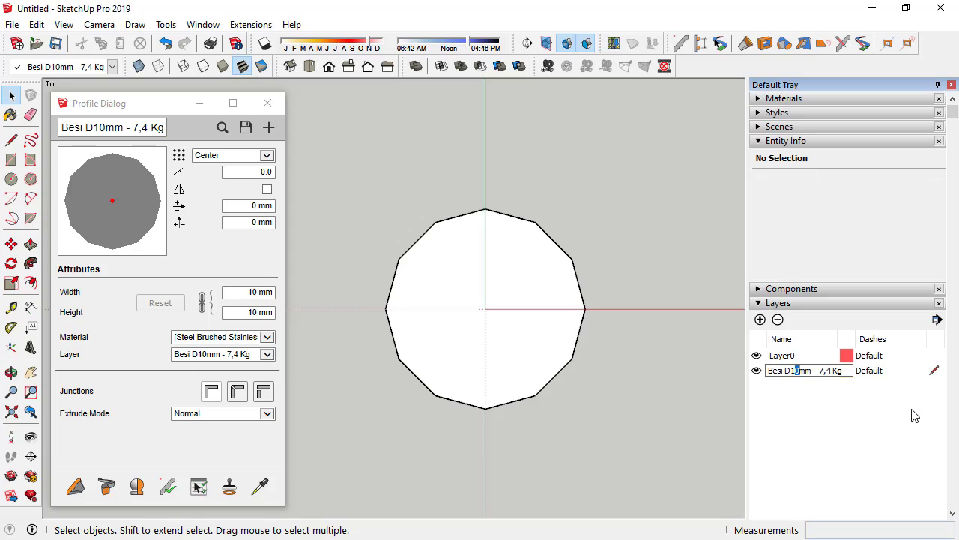
text(2)
key(shift+Right)
text(10)
key(Right)
key(shift+Right)
text(6)
key(Return)
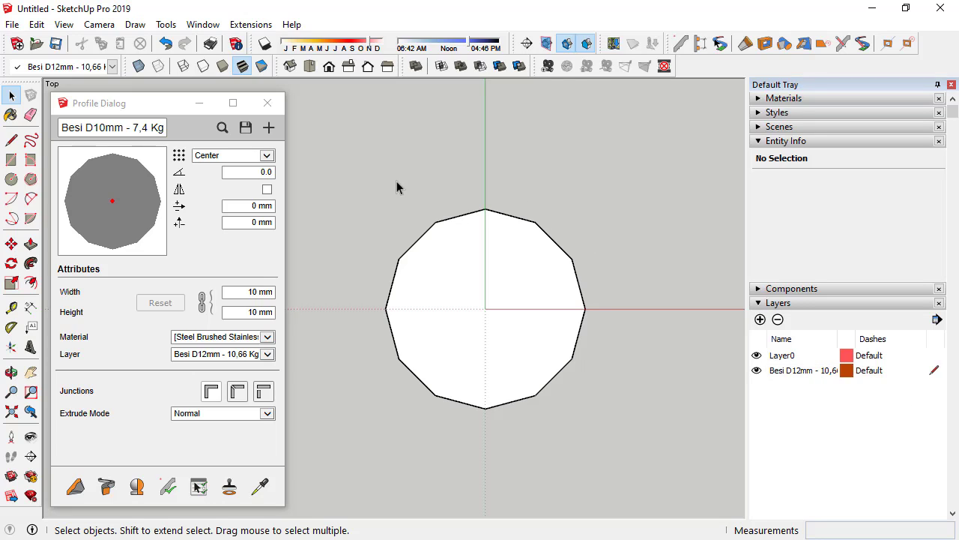
Step: Select the circle with its face and create a new profile named Besi D12mm - 10,66 Kg
drag(375, 167, 691, 504)
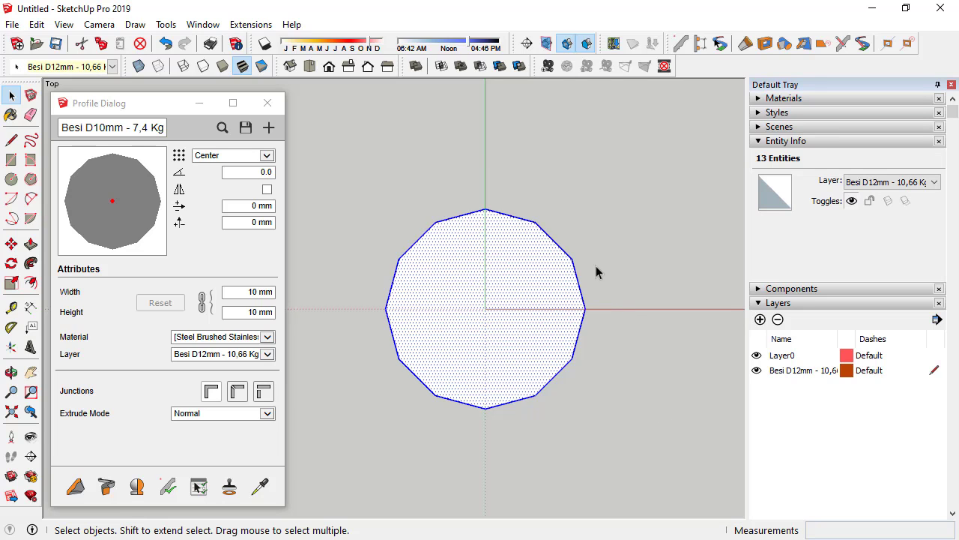
click(553, 249)
drag(344, 141, 656, 471)
click(275, 125)
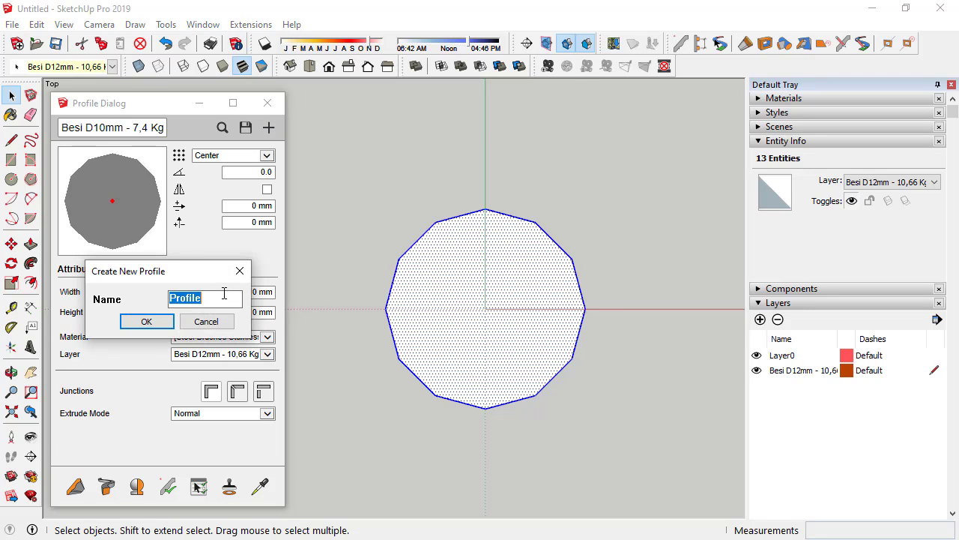
text(Besi D)
text(12mm -)
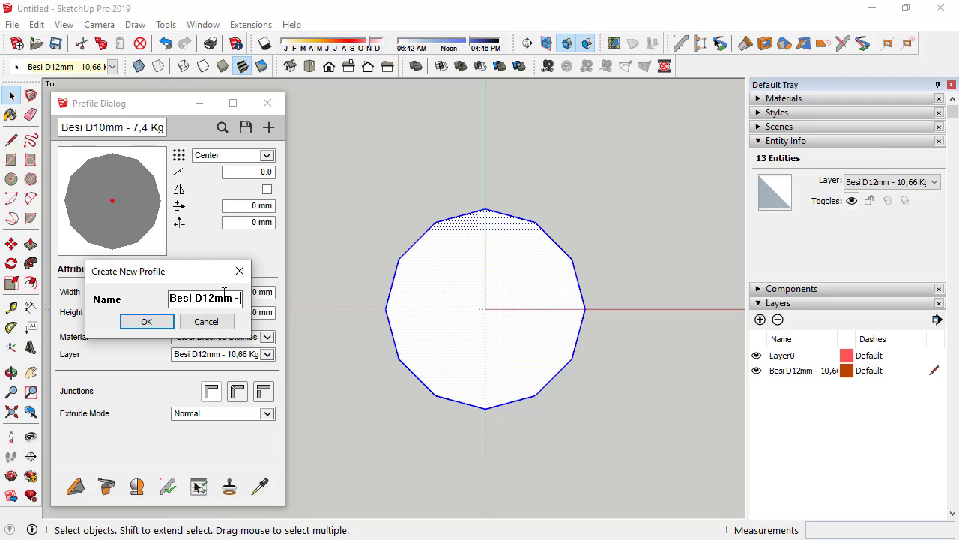
text( 12)
text(,)
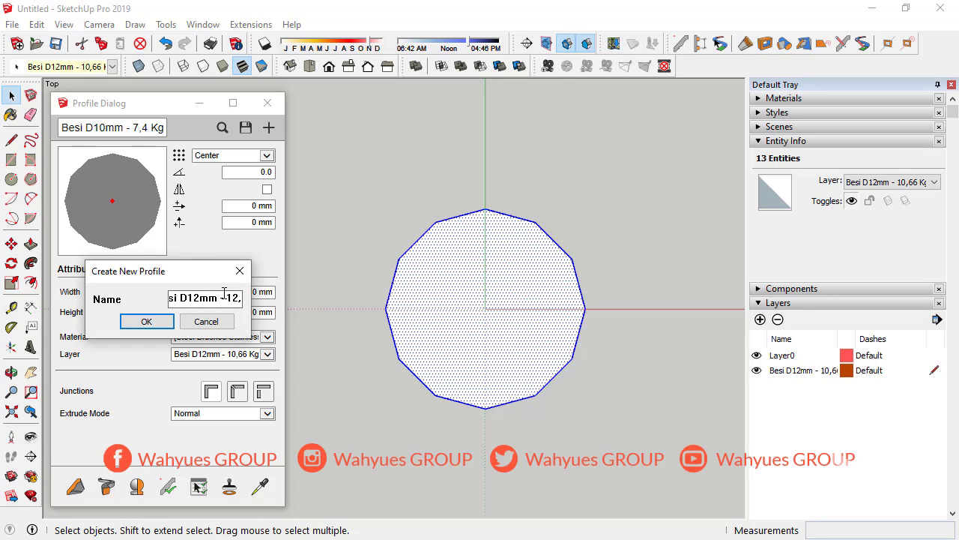
key(BackSpace)
key(BackSpace)
text(0,)
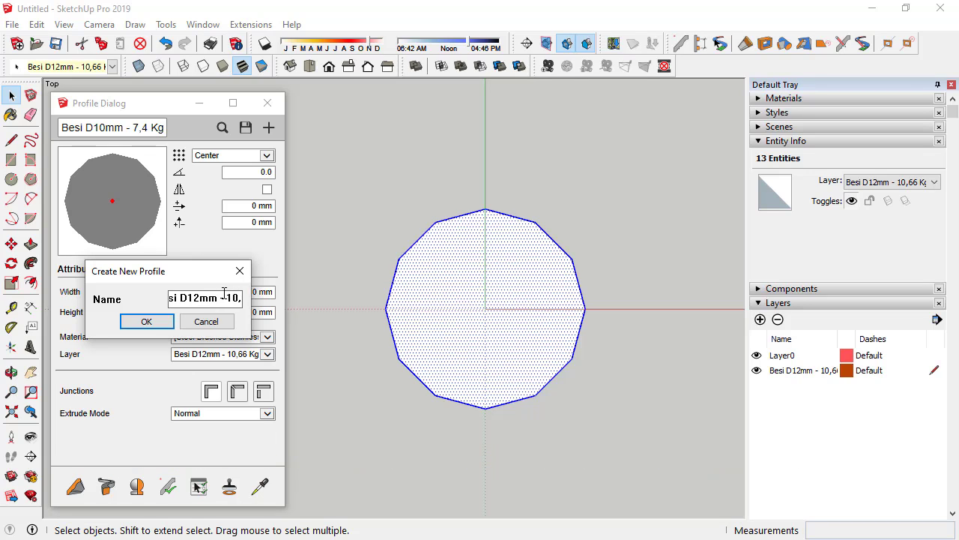
text(66 Kg)
key(Return)
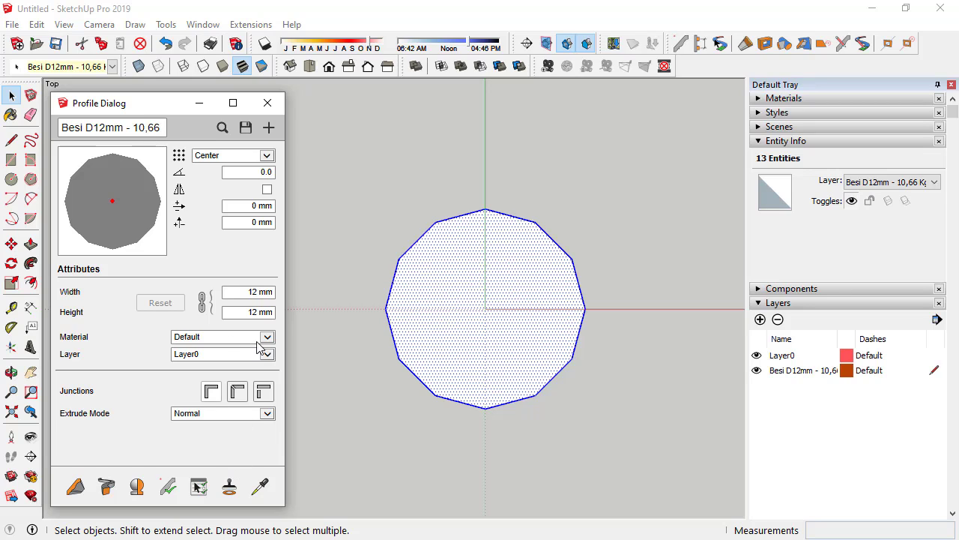
Step: Give the profile Steel Brushed Stainless on layer Besi D12mm - 10,66 Kg and save it
click(275, 337)
click(210, 439)
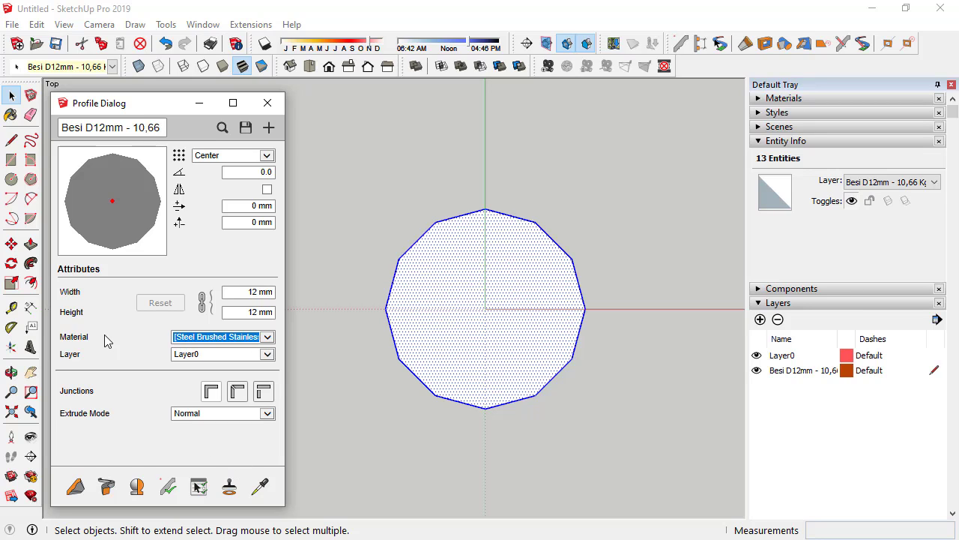
click(221, 354)
click(217, 345)
click(245, 127)
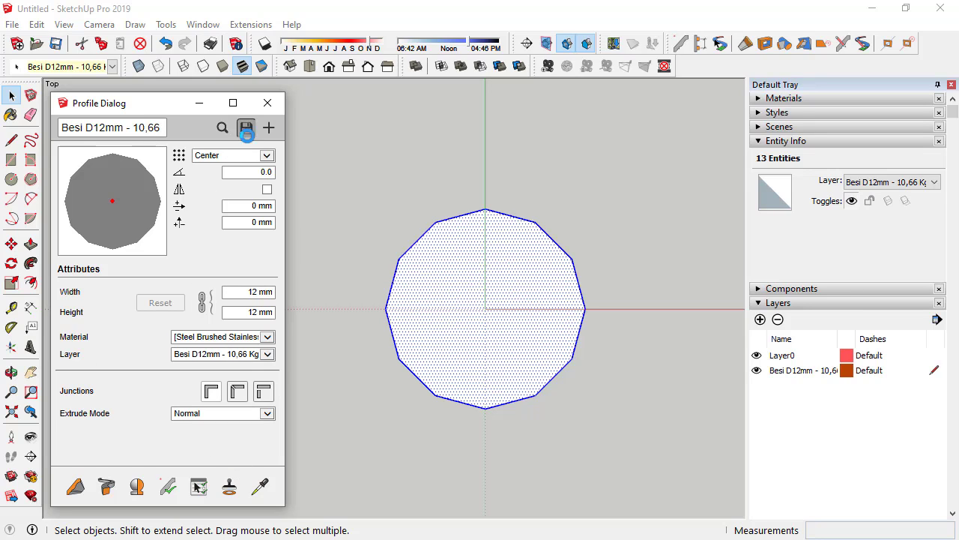
click(831, 514)
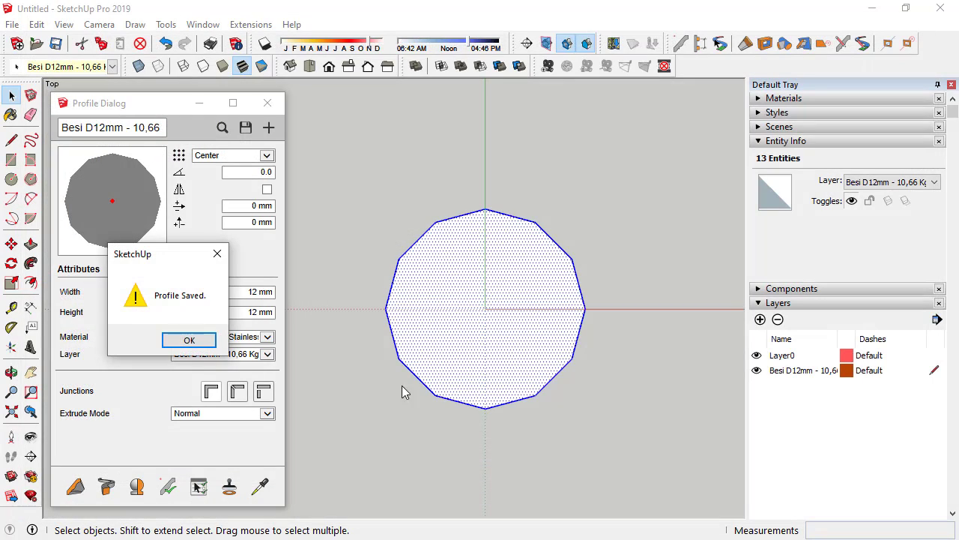
click(188, 340)
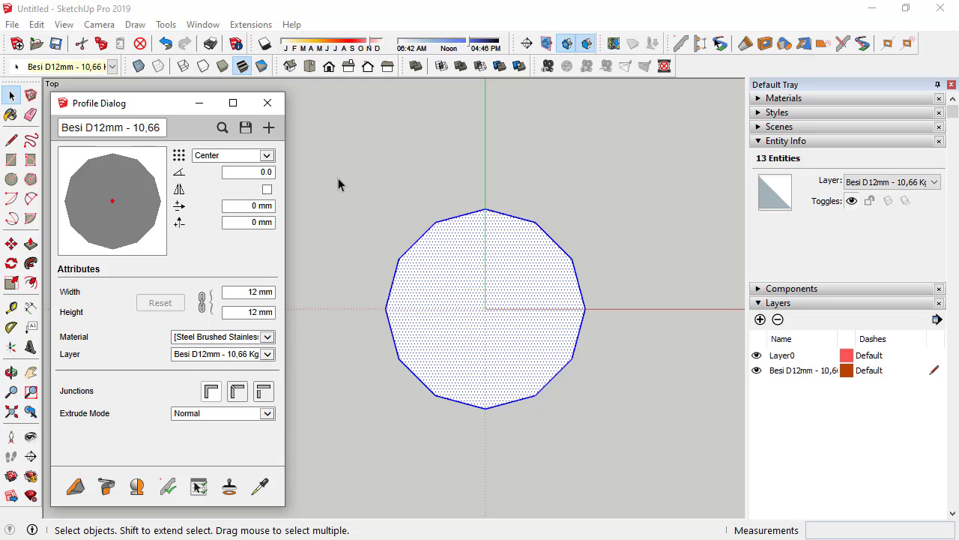
click(338, 177)
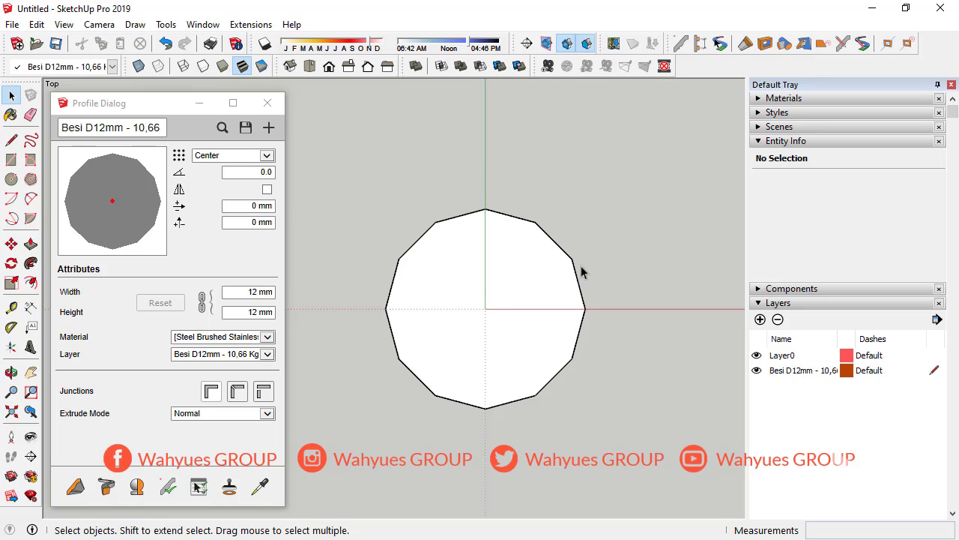
Step: Start a new model, discarding unsaved changes, and close the profile window
click(15, 43)
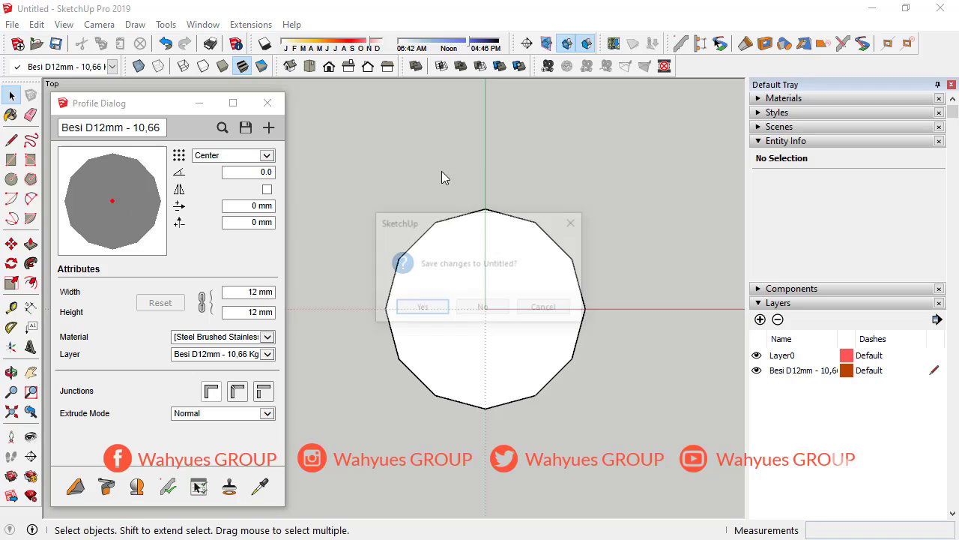
click(494, 313)
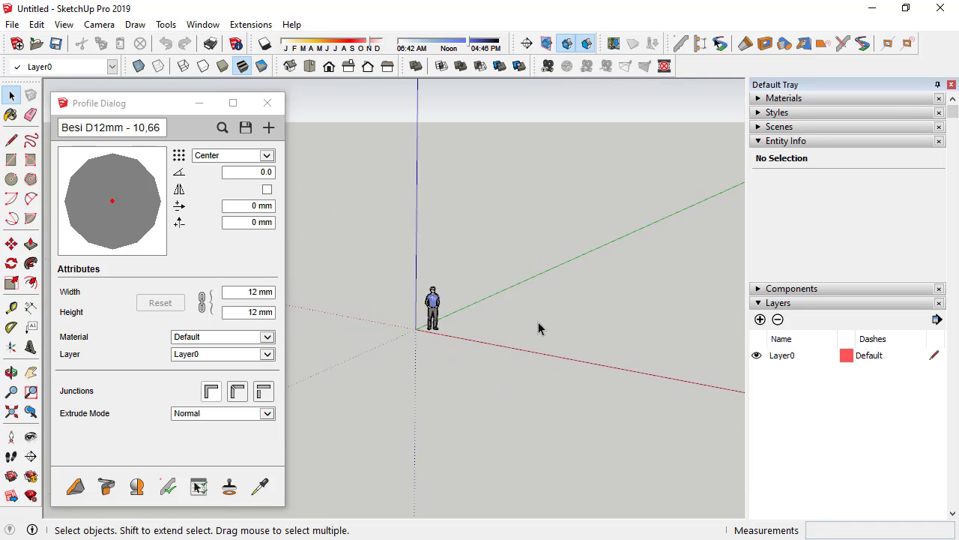
click(264, 112)
click(274, 103)
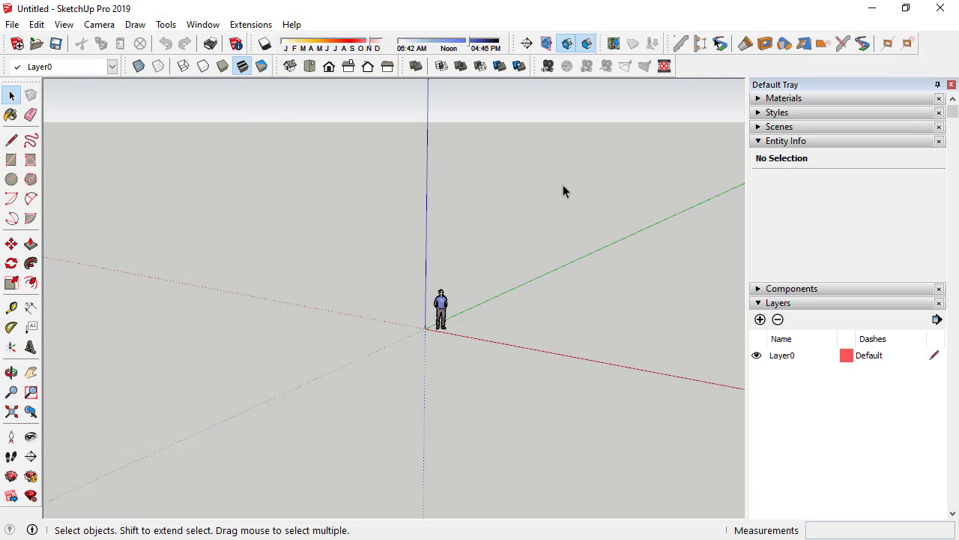
Step: Switch to a top parallel-projection view and delete the small leftover component
click(310, 66)
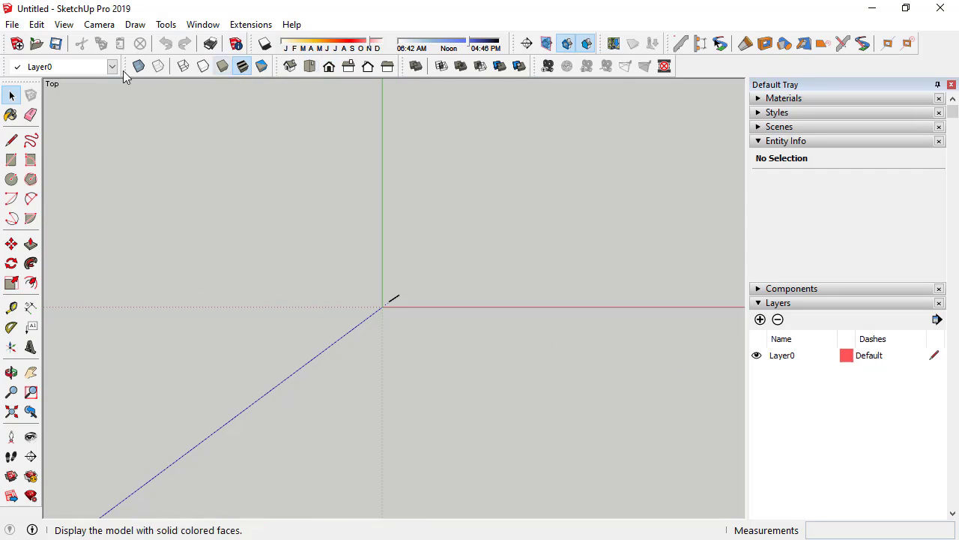
click(99, 24)
click(150, 98)
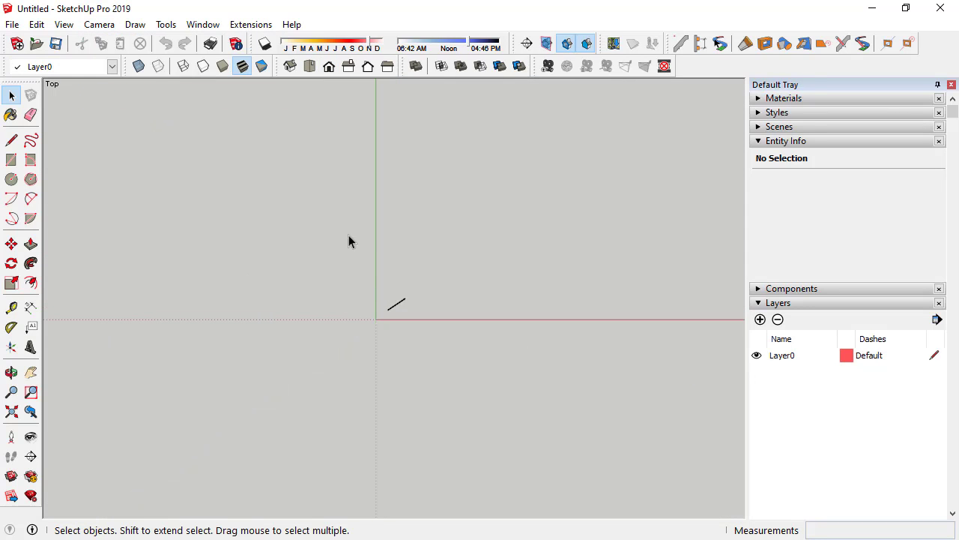
key(ctrl+a)
key(Delete)
scroll(319, 253, up, 3)
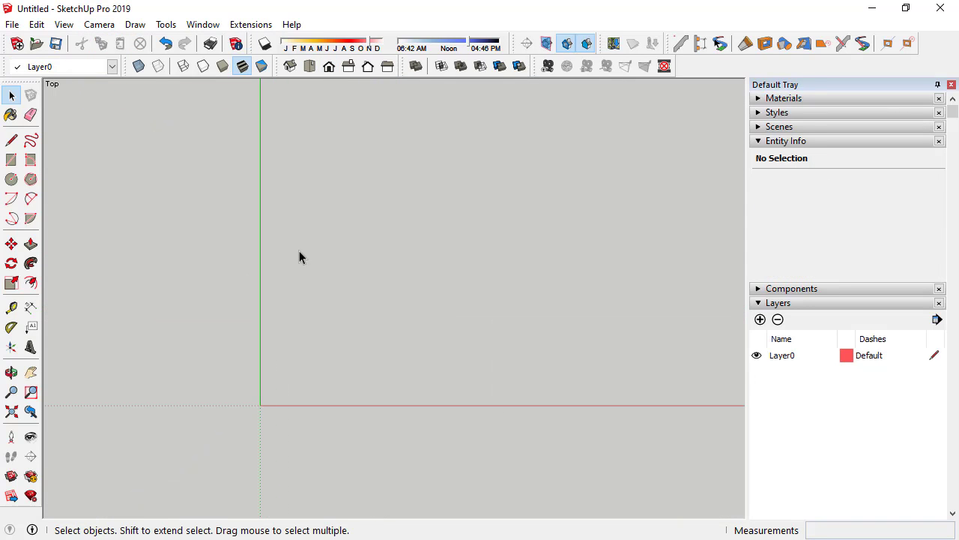
Step: Browse the Profile Builder library up to the root and into the Kolom folder, then close both windows
click(680, 43)
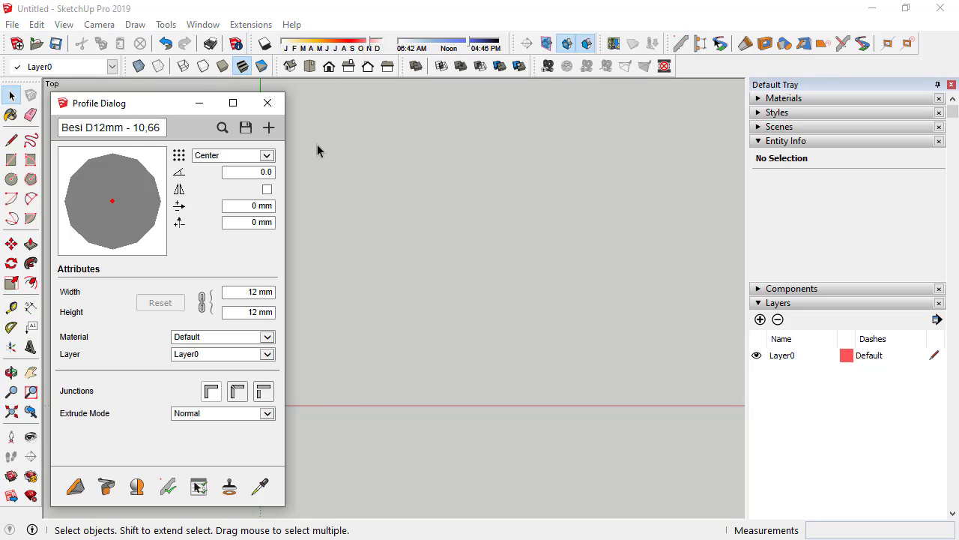
click(222, 128)
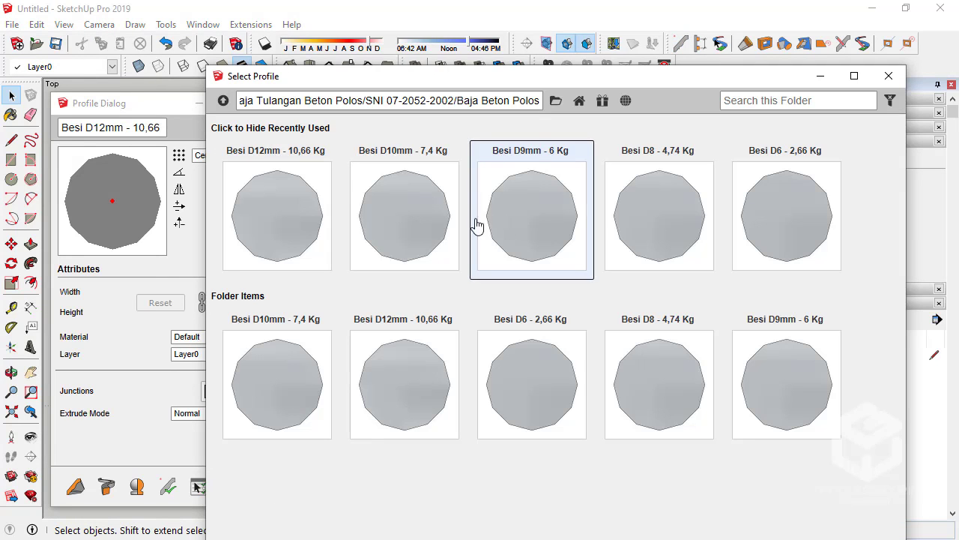
click(224, 101)
click(223, 101)
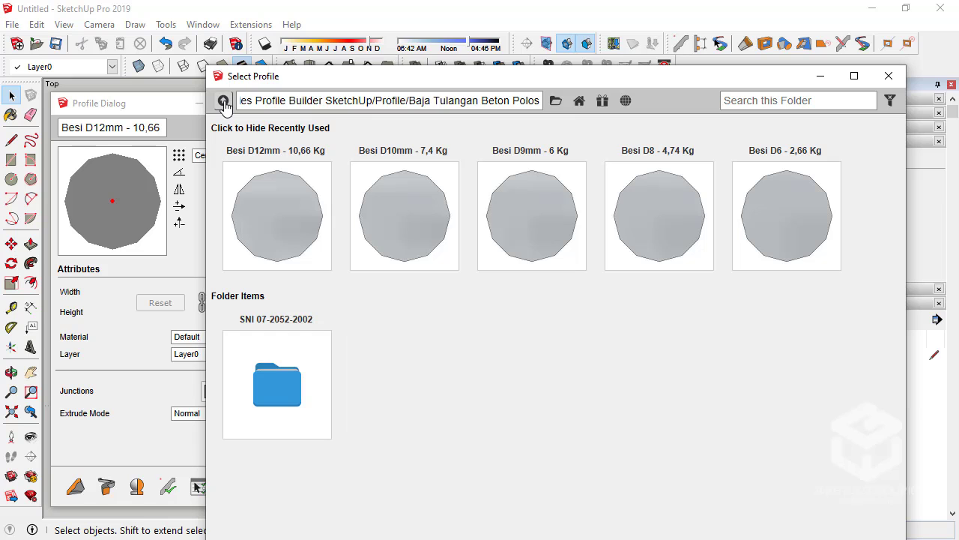
click(223, 102)
click(407, 495)
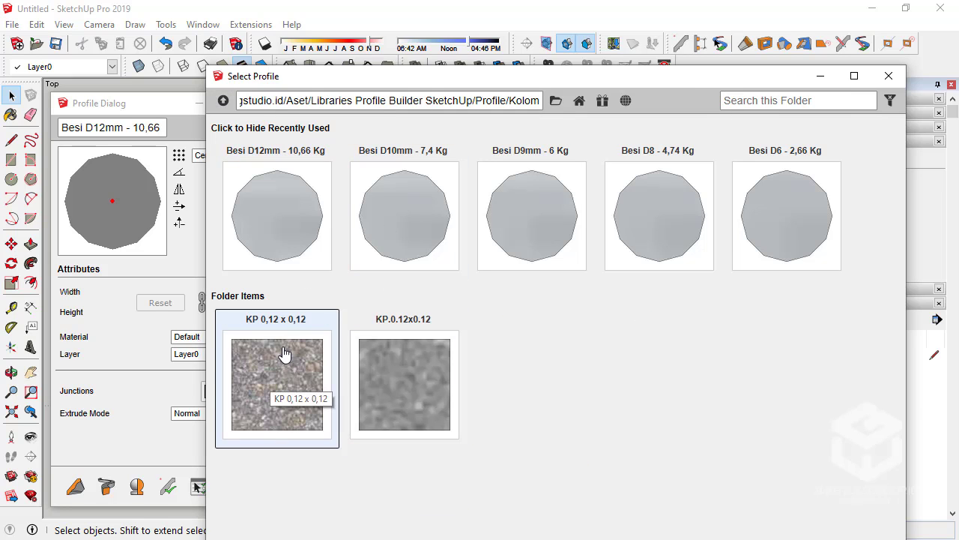
click(888, 78)
click(268, 105)
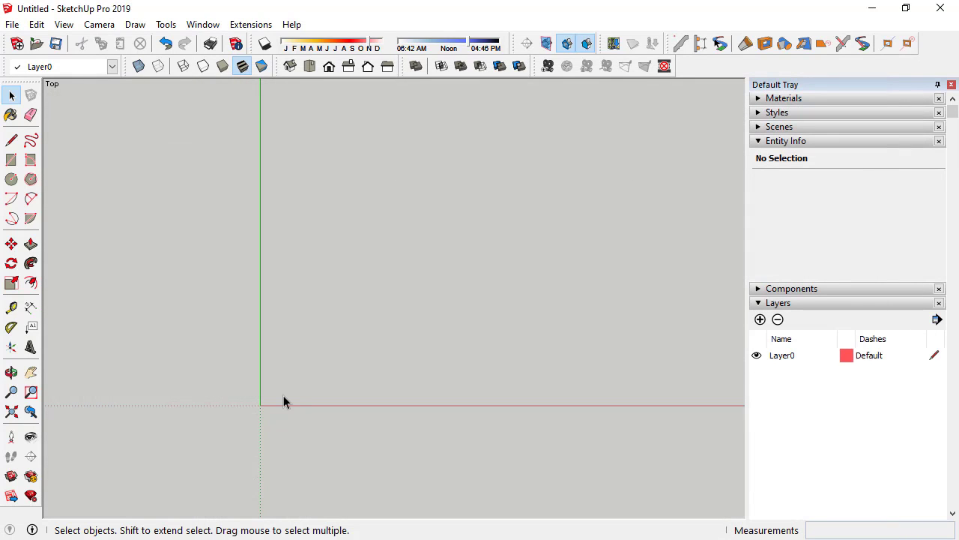
Step: Draw a 120 × 120 mm square with one corner at the origin
click(11, 160)
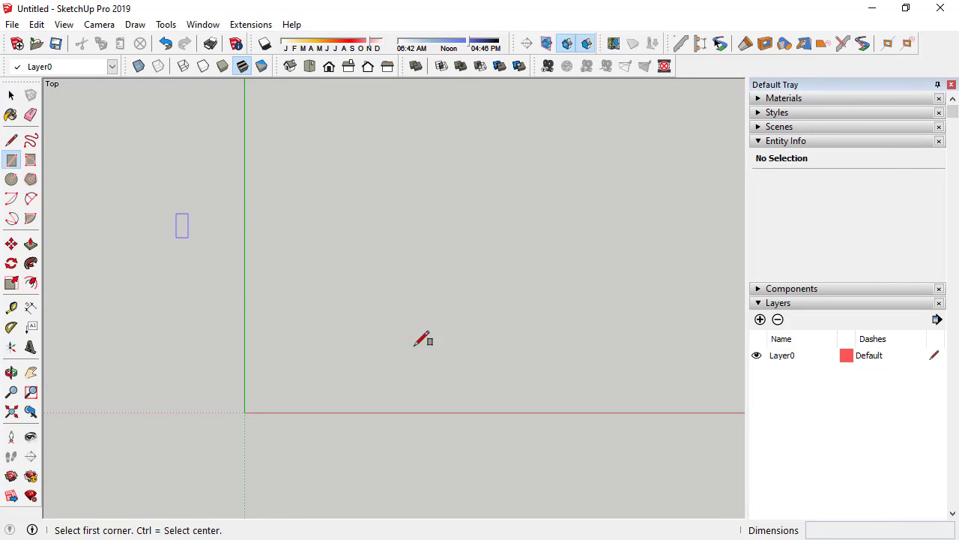
click(244, 412)
text(12)
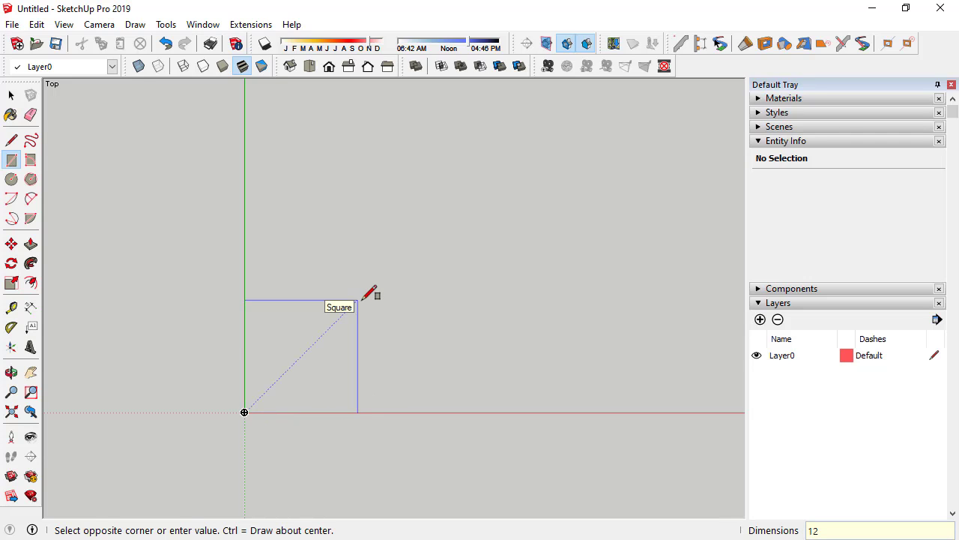
text(0;12)
key(Return)
scroll(293, 407, up, 2)
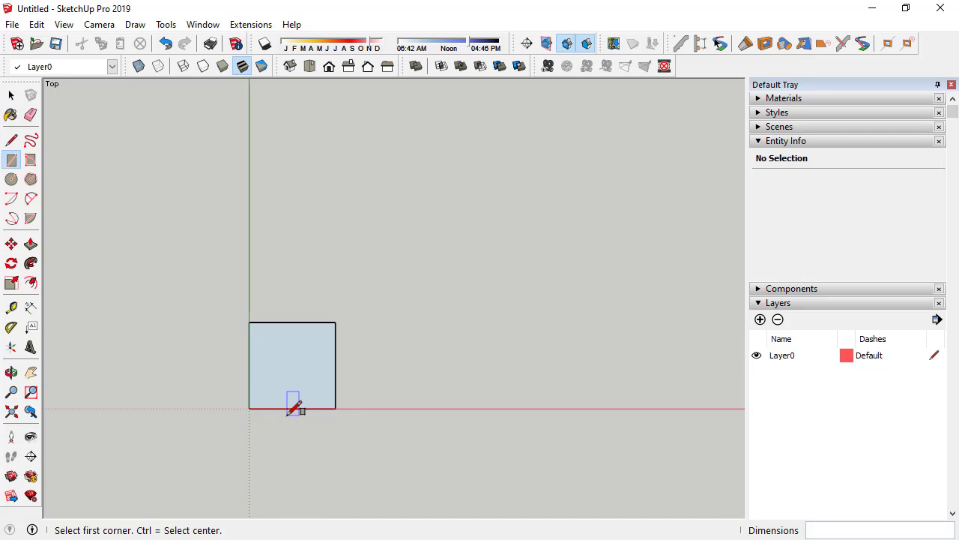
scroll(293, 407, up, 2)
click(11, 95)
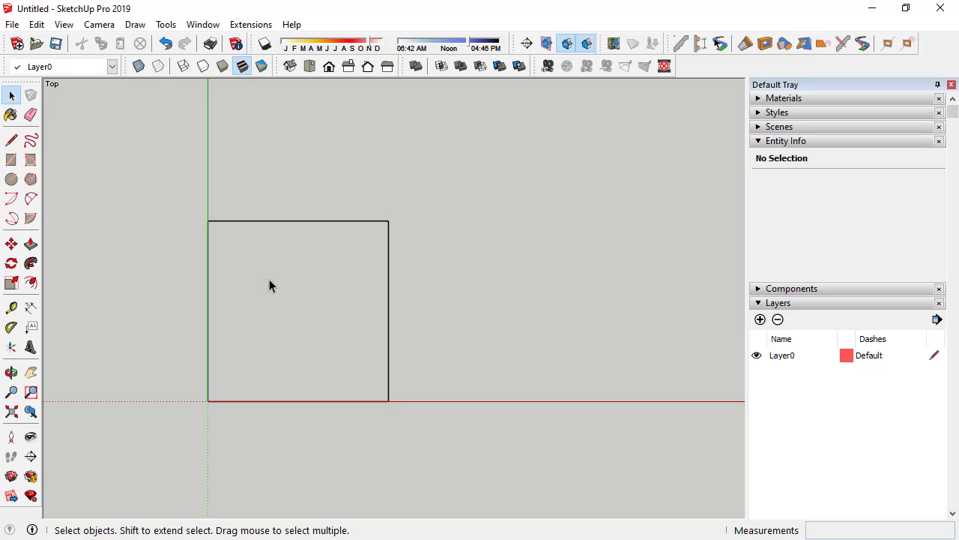
Step: Place guides 25 mm in from the left, top, right and bottom edges of the square
scroll(225, 281, up, 2)
scroll(324, 265, down, 2)
scroll(248, 262, up, 2)
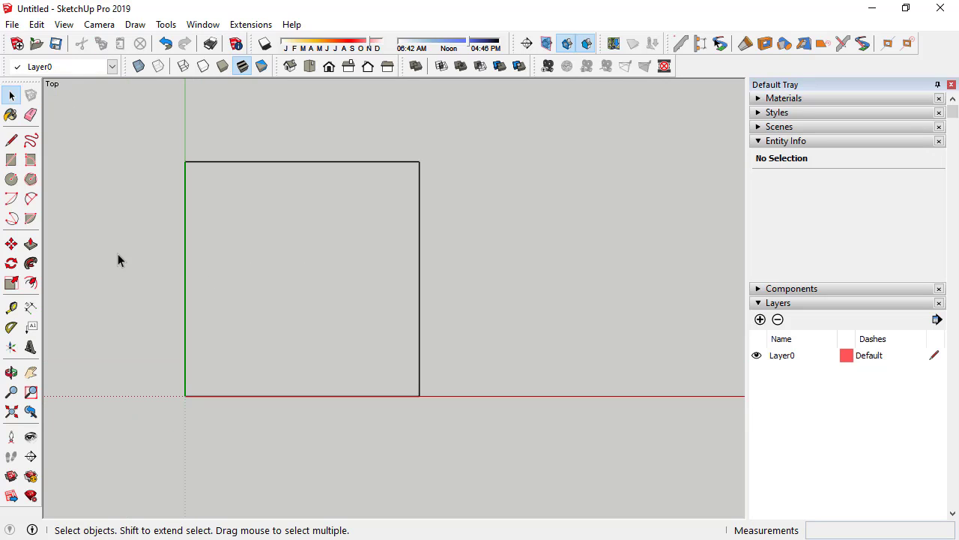
click(12, 307)
click(184, 248)
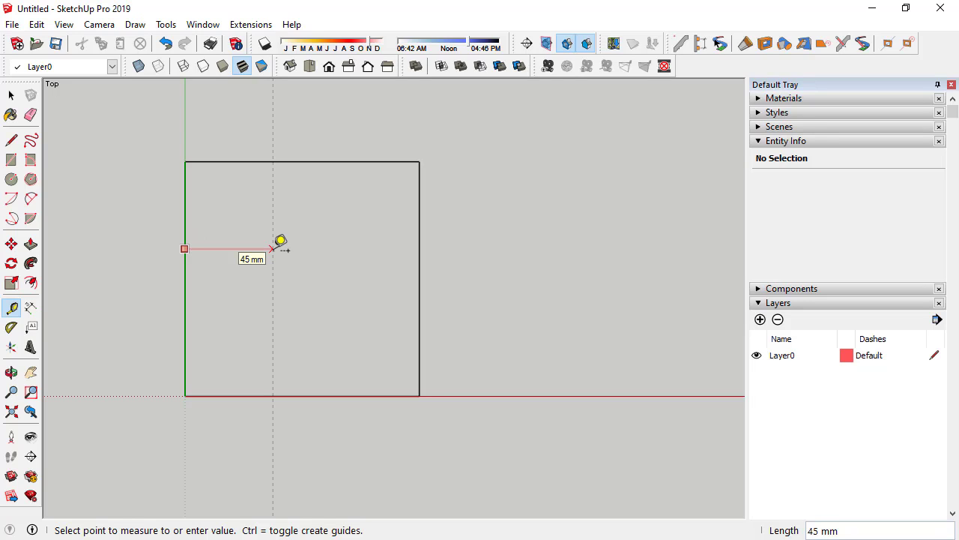
key(Return)
click(312, 161)
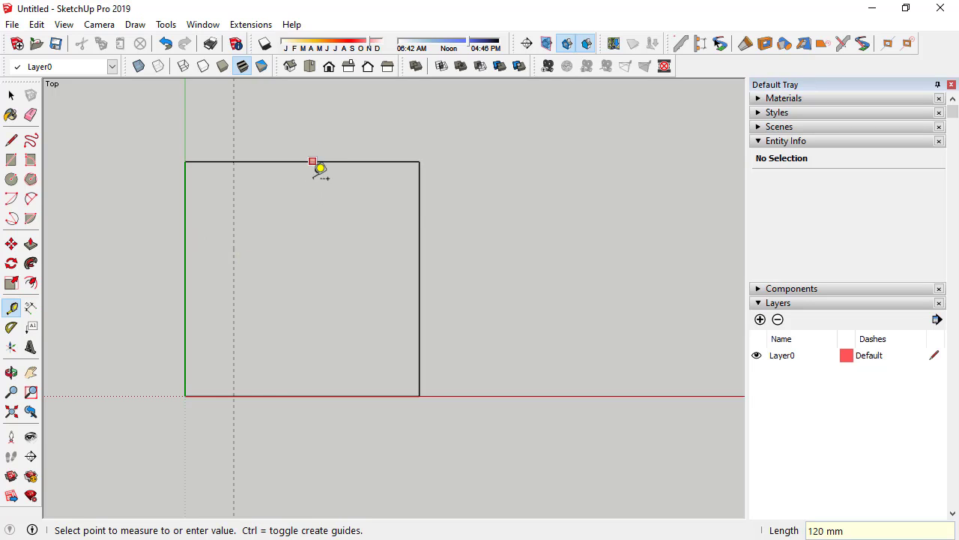
click(321, 209)
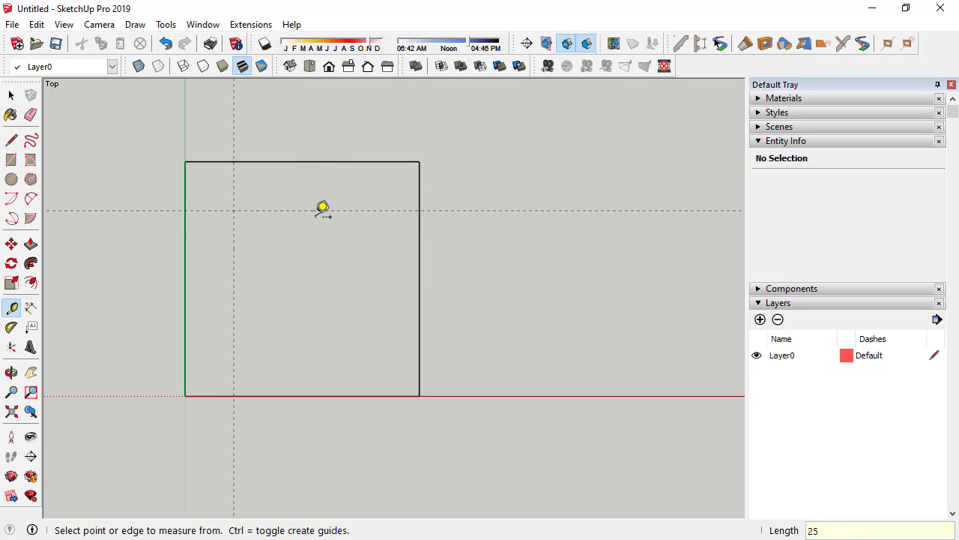
click(419, 244)
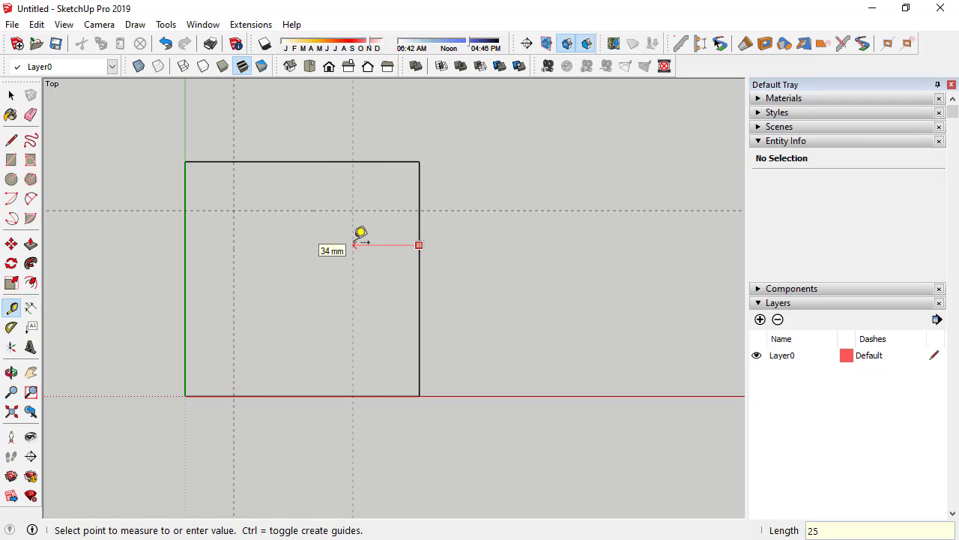
key(Return)
click(293, 395)
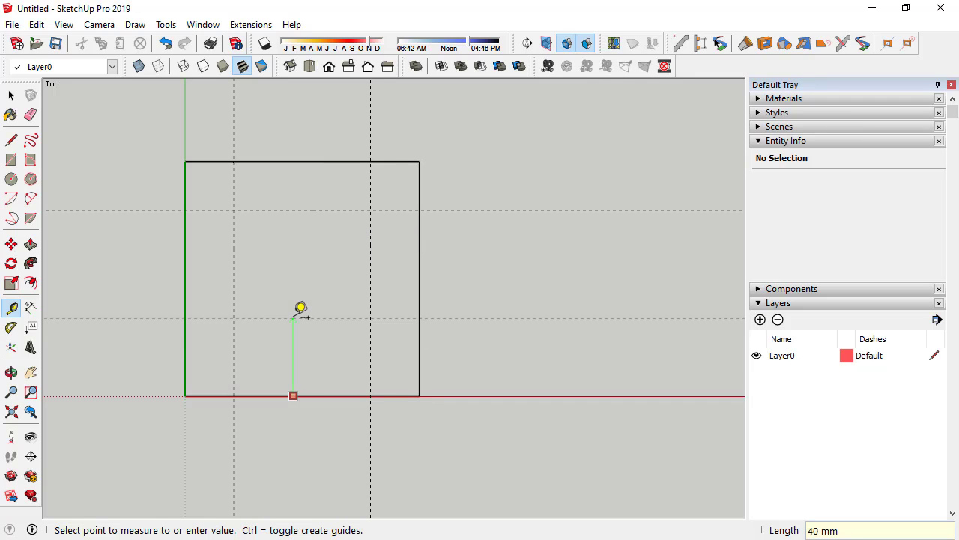
text(25)
key(Return)
Step: Add a guide 3 mm inside each of the four 25 mm guides
scroll(314, 292, up, 2)
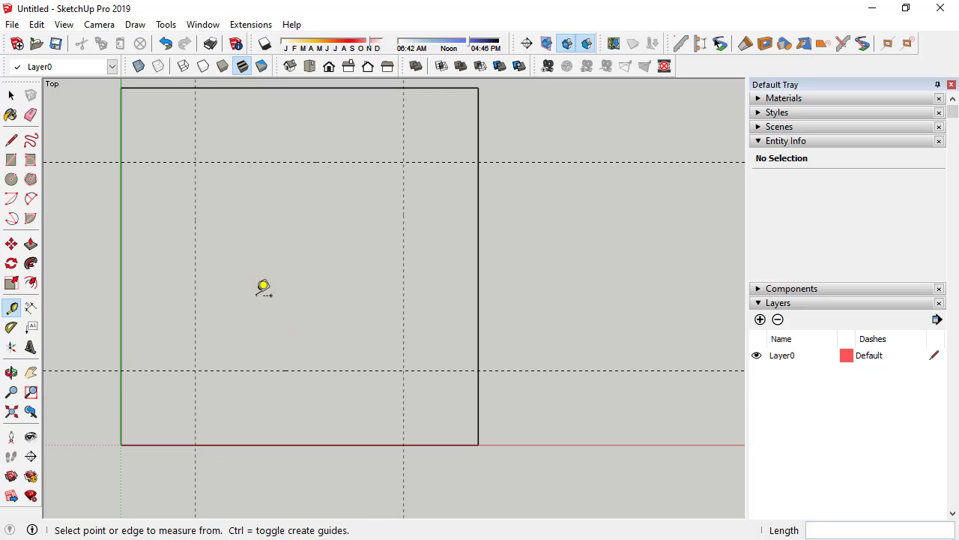
click(195, 250)
text(3)
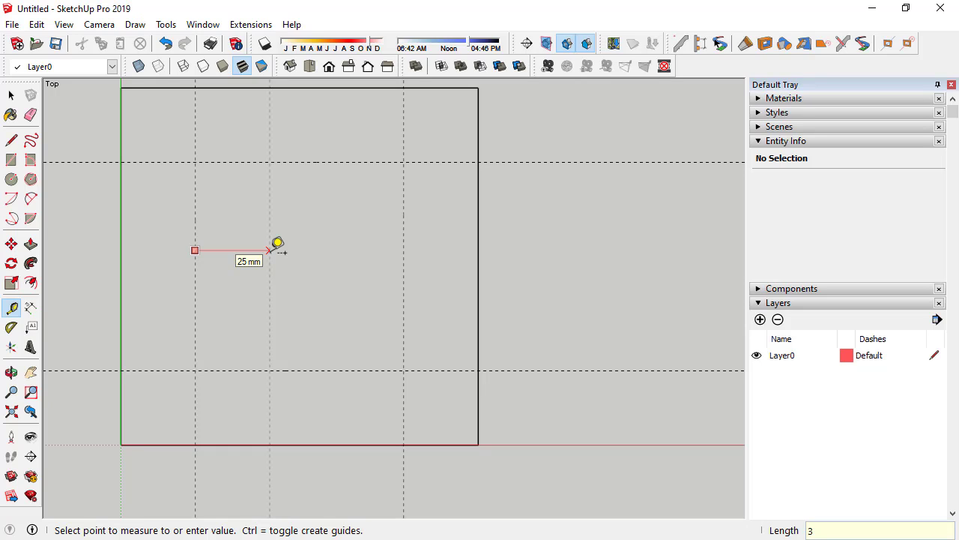
key(Return)
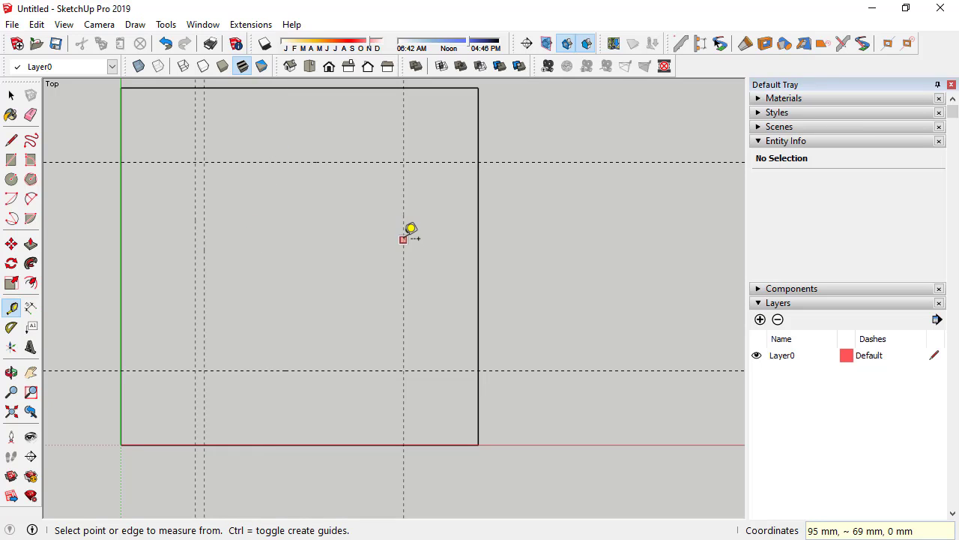
click(404, 238)
text(3)
key(Return)
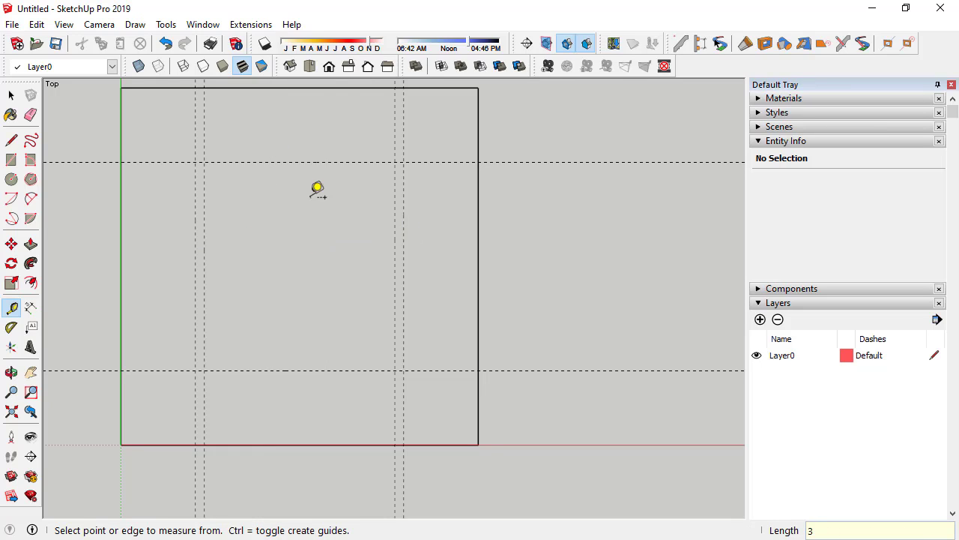
click(306, 162)
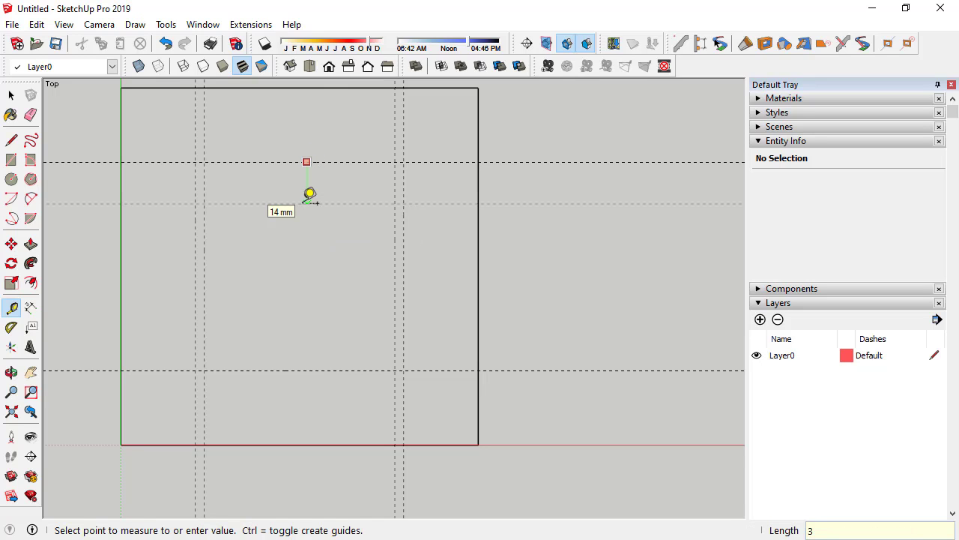
key(Return)
click(288, 370)
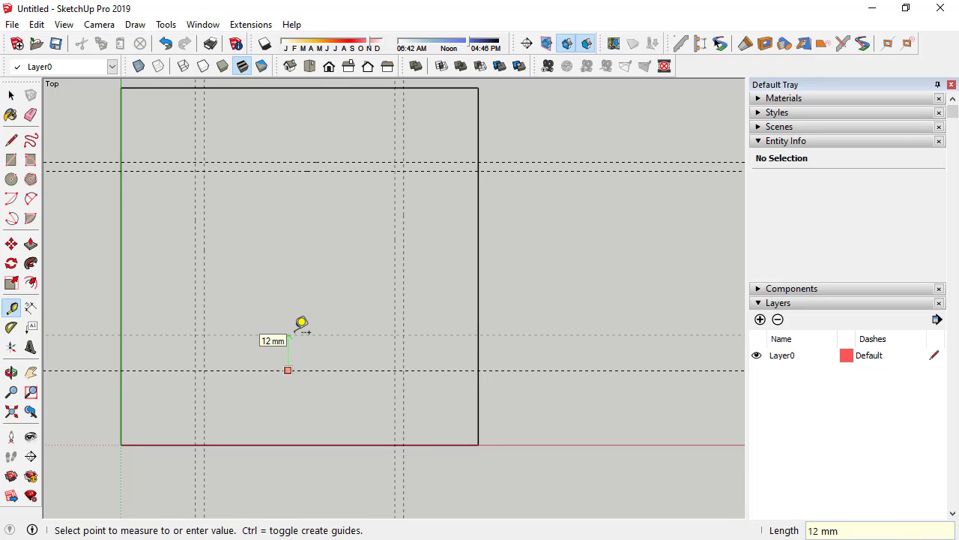
key(Return)
Step: Add another set of 3 mm offset guides on the left, bottom and right sides
click(204, 222)
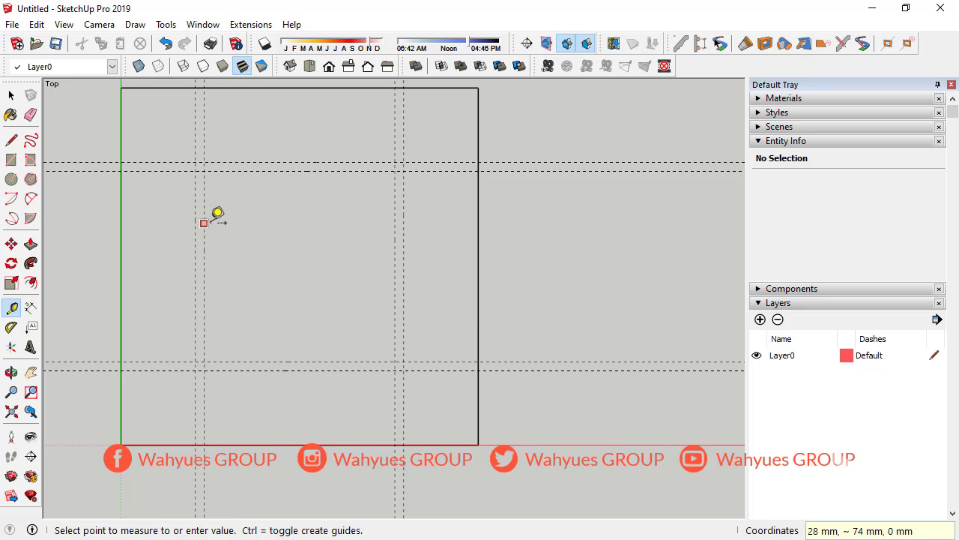
key(Return)
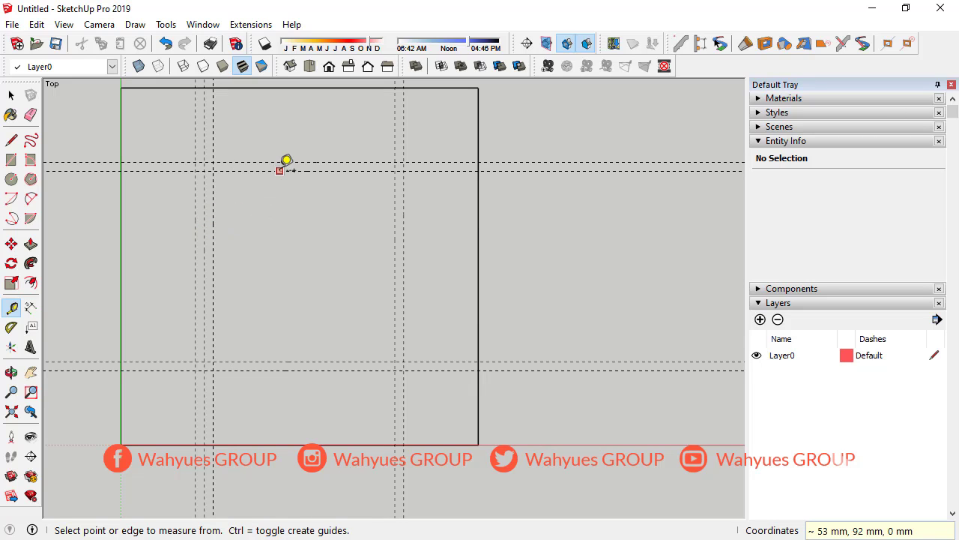
click(280, 171)
key(Escape)
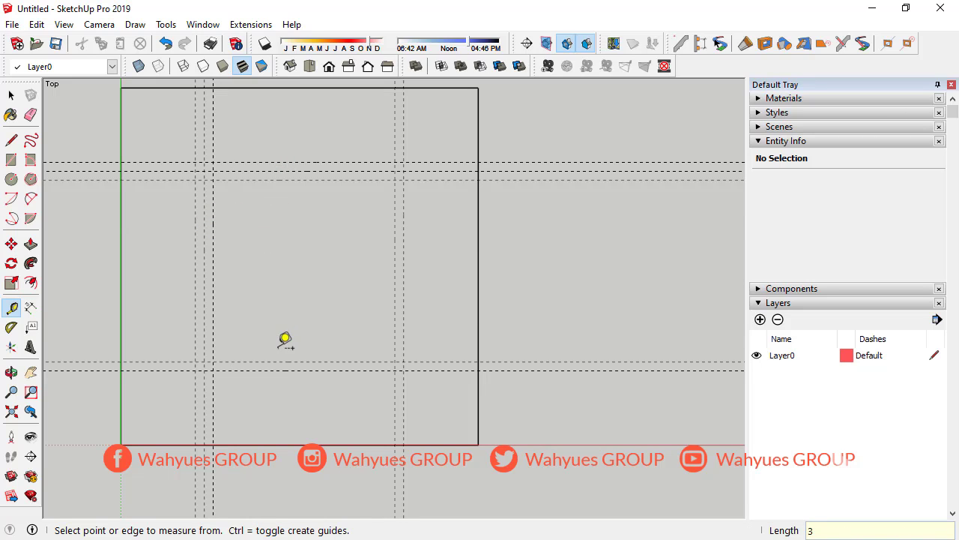
click(272, 361)
key(Return)
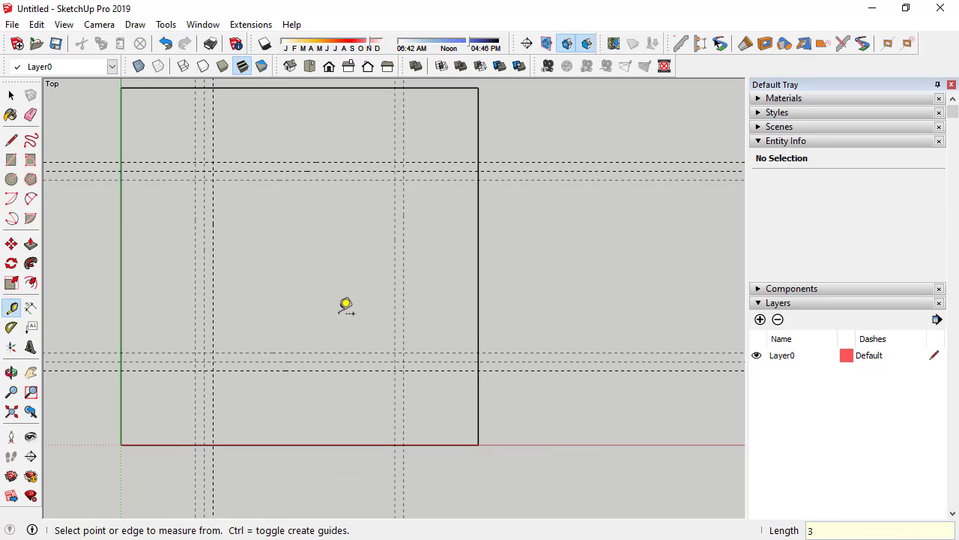
click(395, 247)
text(3)
key(Return)
Step: Add guides 5 mm further inside on the left, top, right and bottom sides
scroll(364, 235, up, 1)
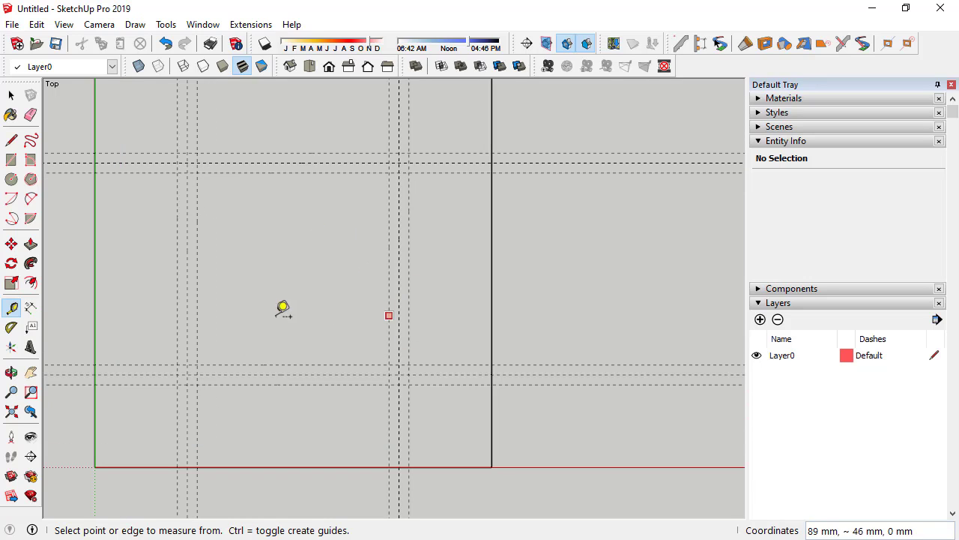
click(197, 211)
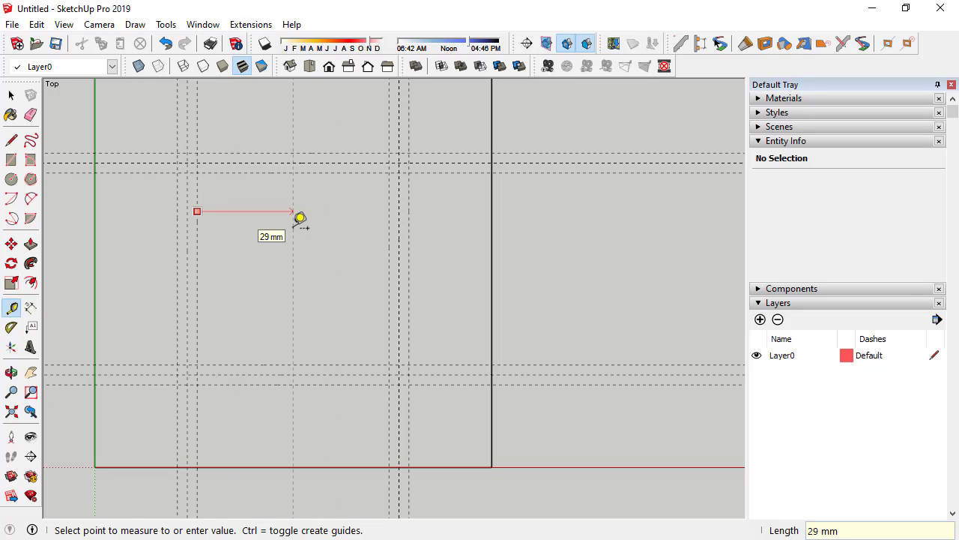
key(Return)
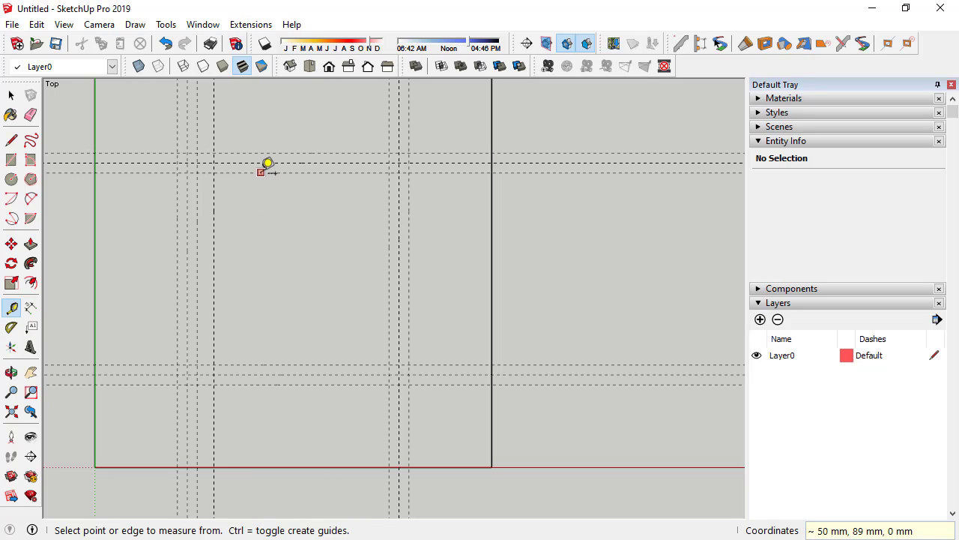
click(261, 172)
key(Return)
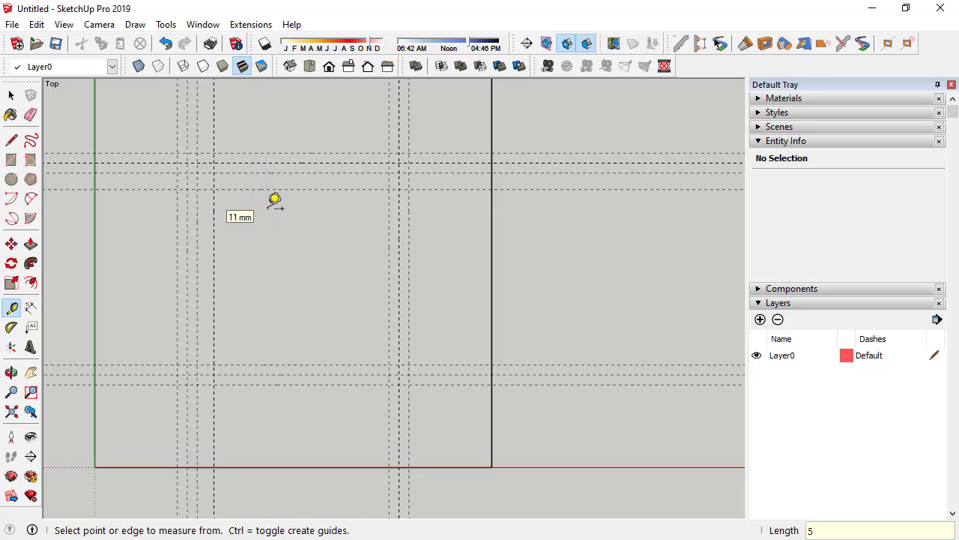
click(389, 219)
text(5)
key(Return)
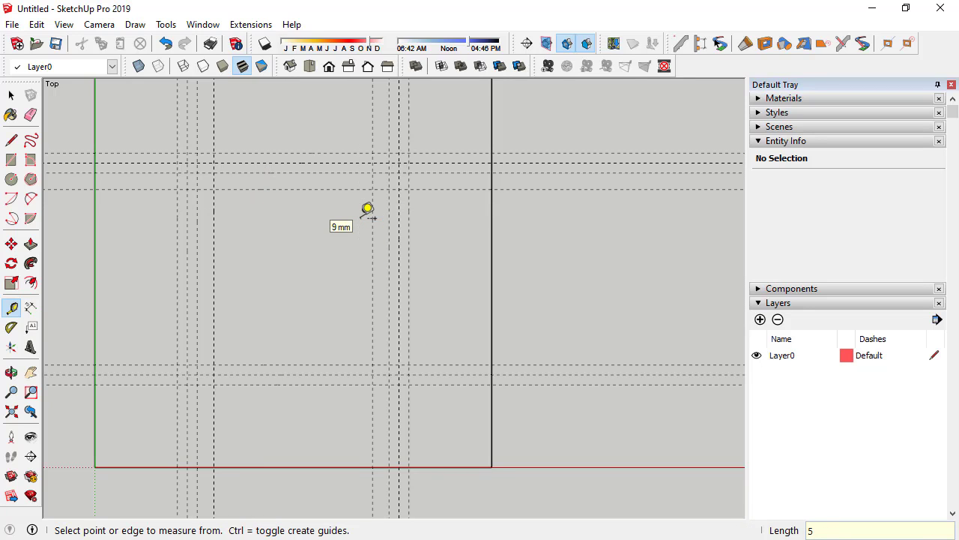
click(275, 364)
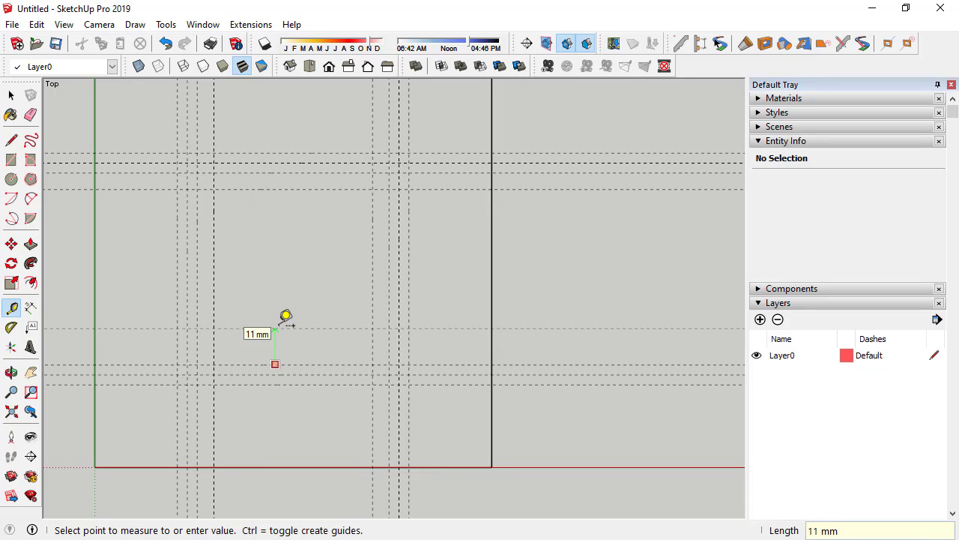
text(5)
key(Return)
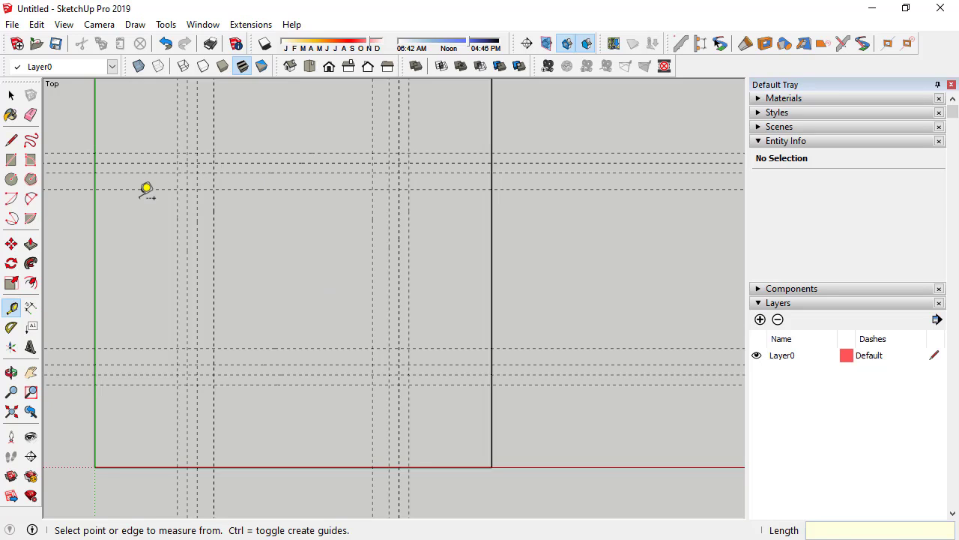
click(11, 160)
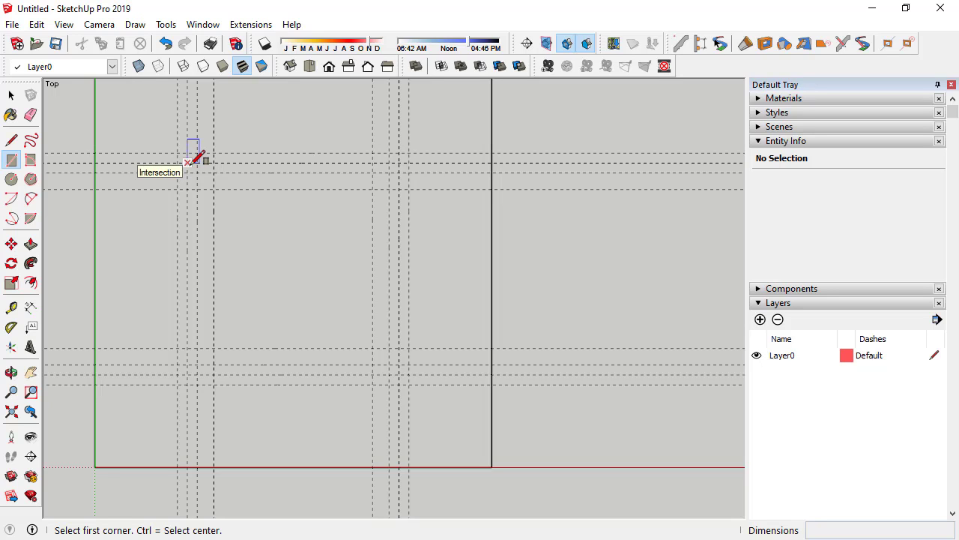
Step: Draw a square between the inner guide intersections and round its top-left corner with an arc
click(188, 162)
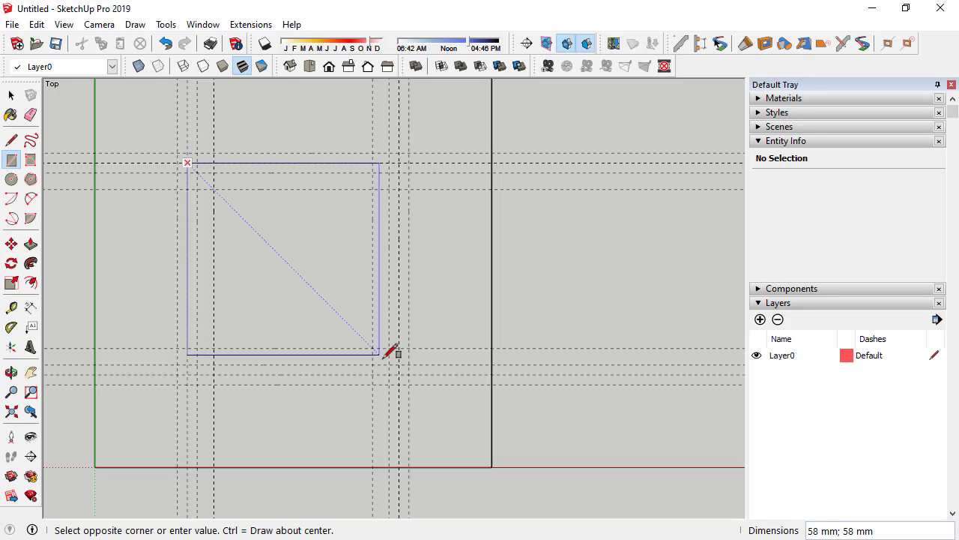
click(399, 373)
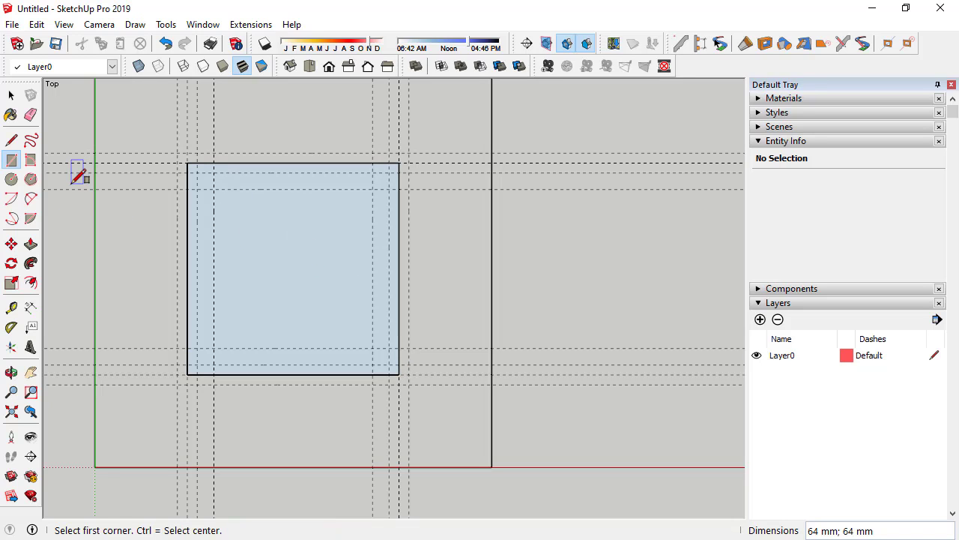
click(30, 198)
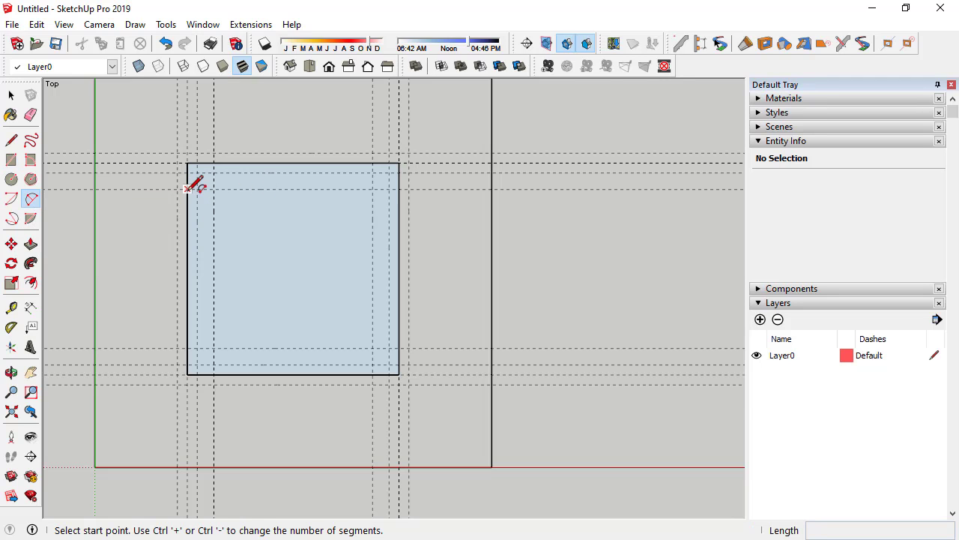
click(187, 189)
scroll(188, 188, up, 2)
scroll(196, 182, up, 2)
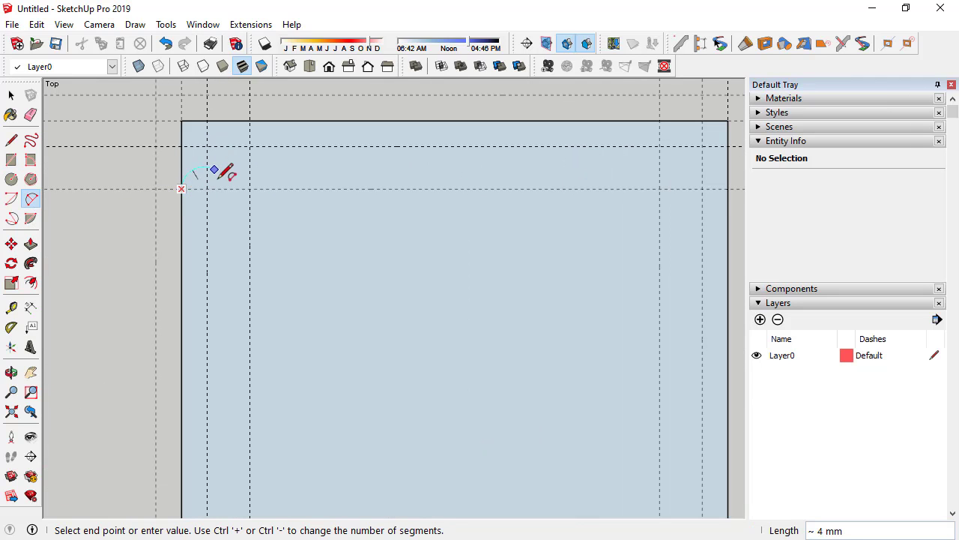
click(255, 129)
scroll(132, 225, down, 3)
scroll(369, 177, up, 3)
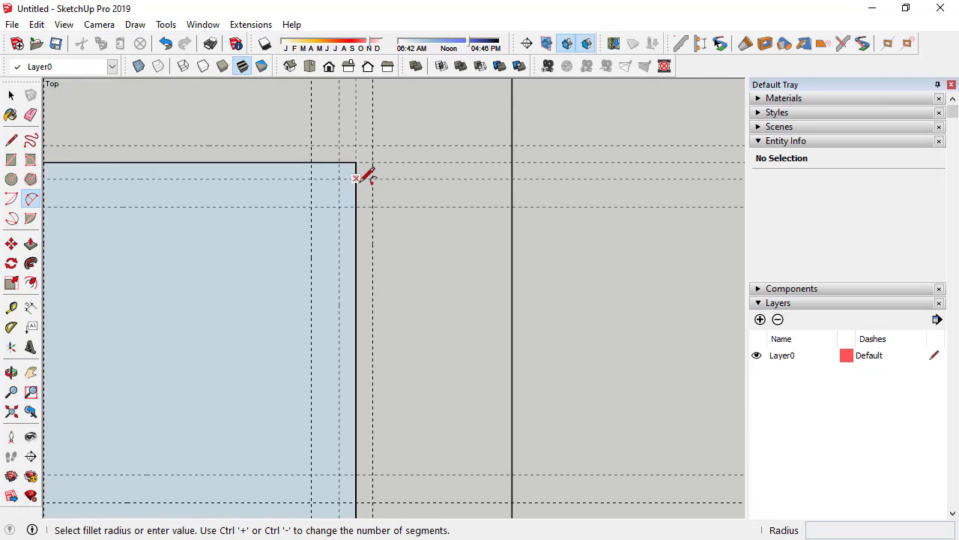
Step: Round the top-right, bottom-right and bottom-left corners with 2 Point Arcs
click(311, 162)
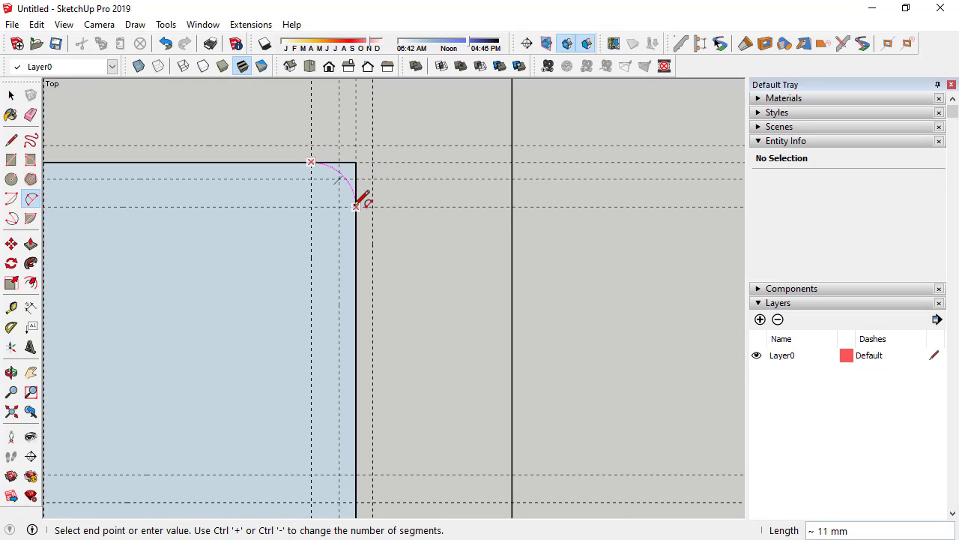
click(357, 206)
scroll(428, 182, down, 3)
scroll(377, 355, up, 2)
scroll(403, 304, up, 2)
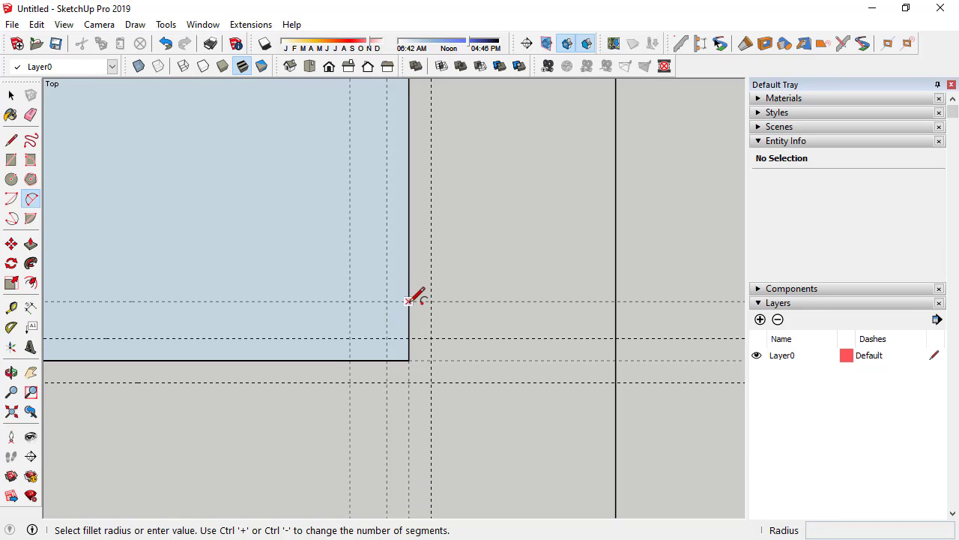
click(409, 300)
click(352, 360)
scroll(413, 338, down, 2)
scroll(226, 347, up, 1)
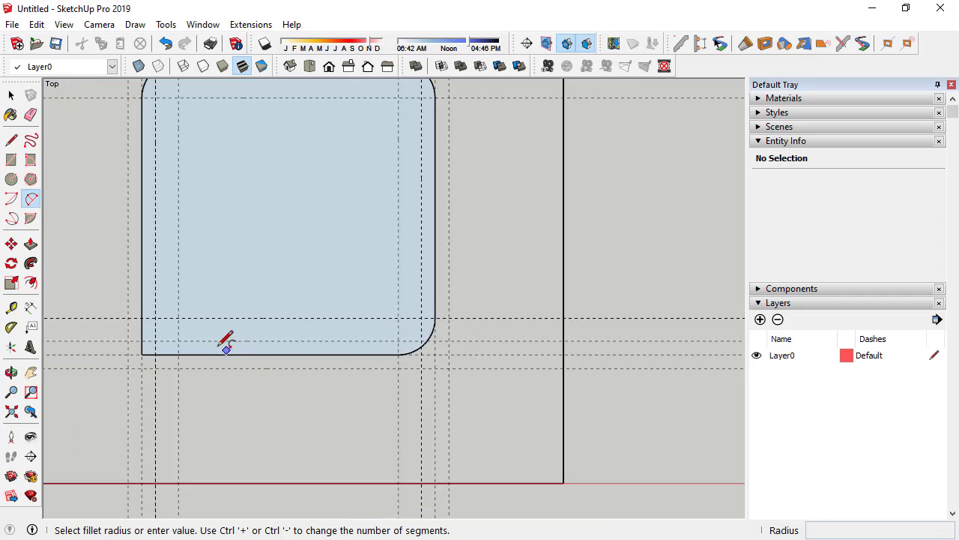
scroll(204, 345, up, 2)
click(156, 362)
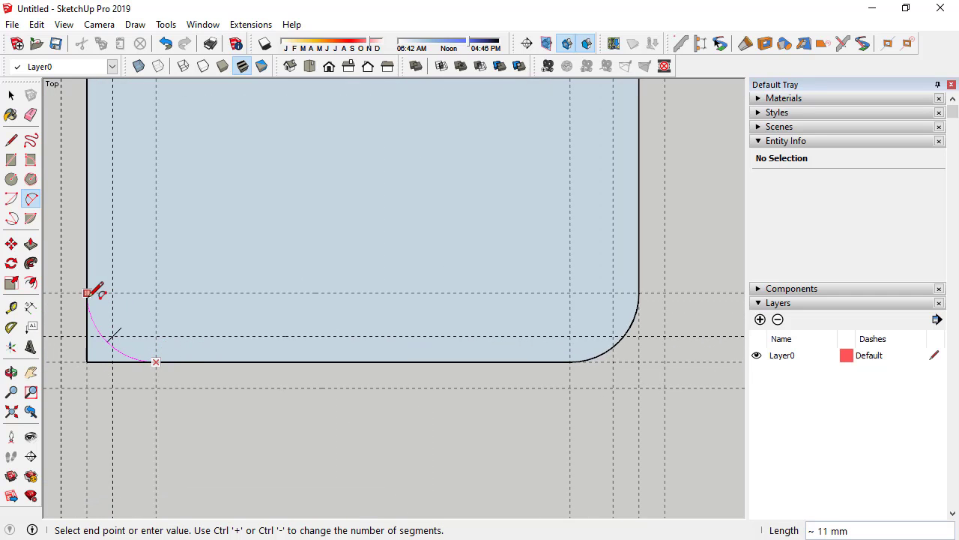
click(87, 292)
scroll(277, 365, down, 1)
scroll(272, 289, down, 1)
scroll(272, 289, down, 1)
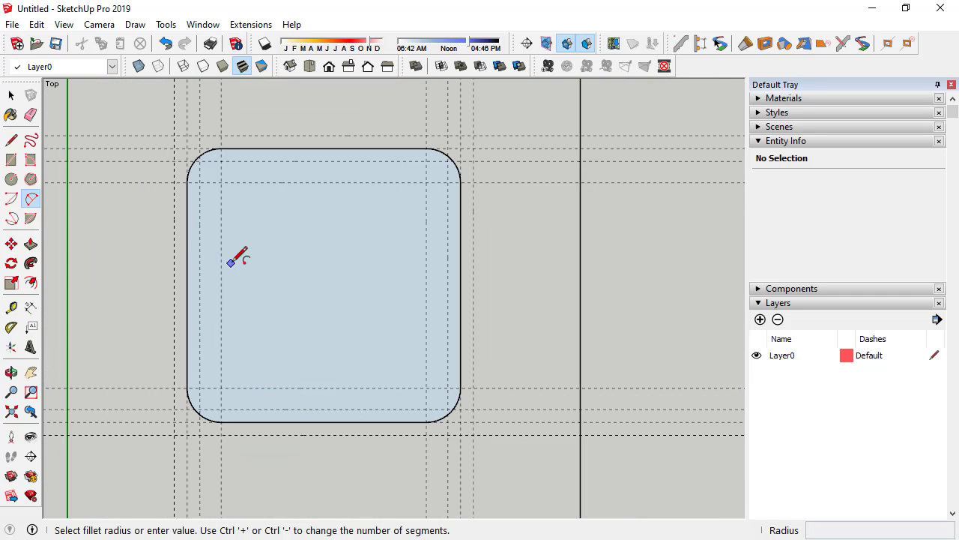
key(space)
Step: Select all 52 edges of the rounded outline, then check the top and bottom straight edges
click(263, 225)
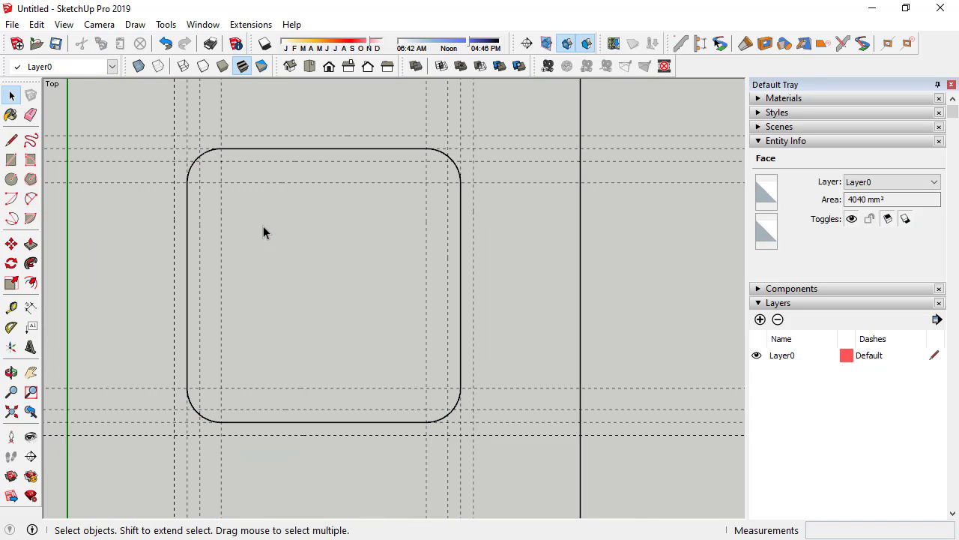
key(Escape)
scroll(263, 226, down, 3)
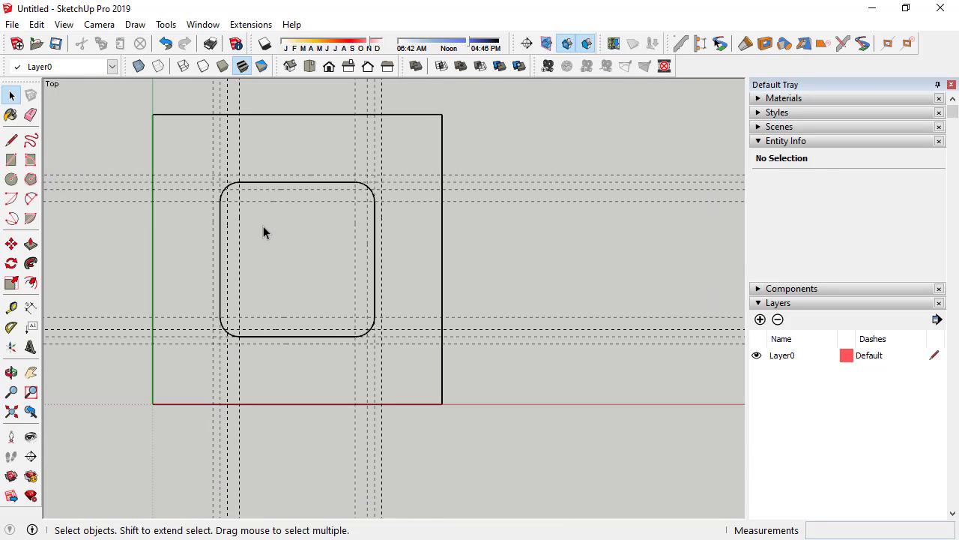
scroll(263, 226, down, 1)
scroll(296, 197, up, 2)
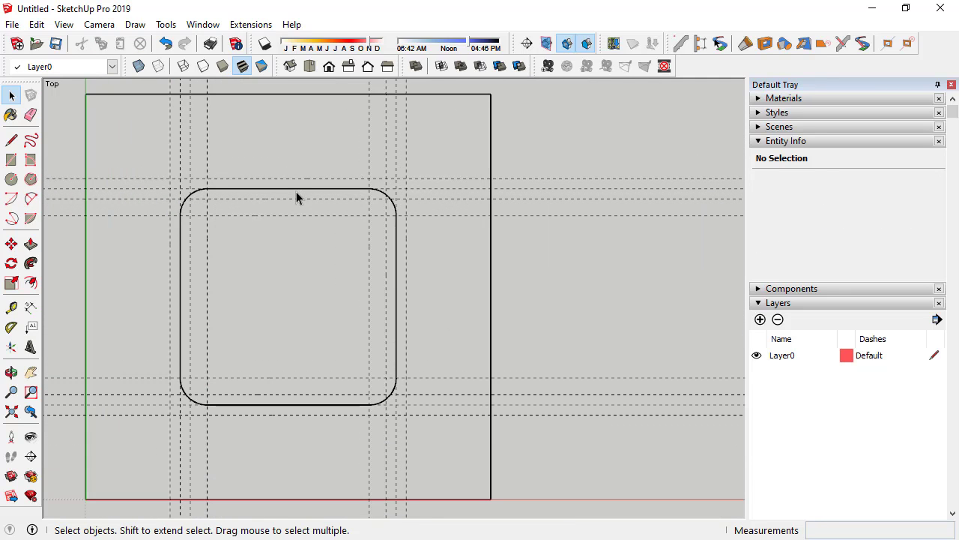
scroll(248, 340, down, 1)
scroll(248, 339, down, 1)
scroll(264, 332, up, 1)
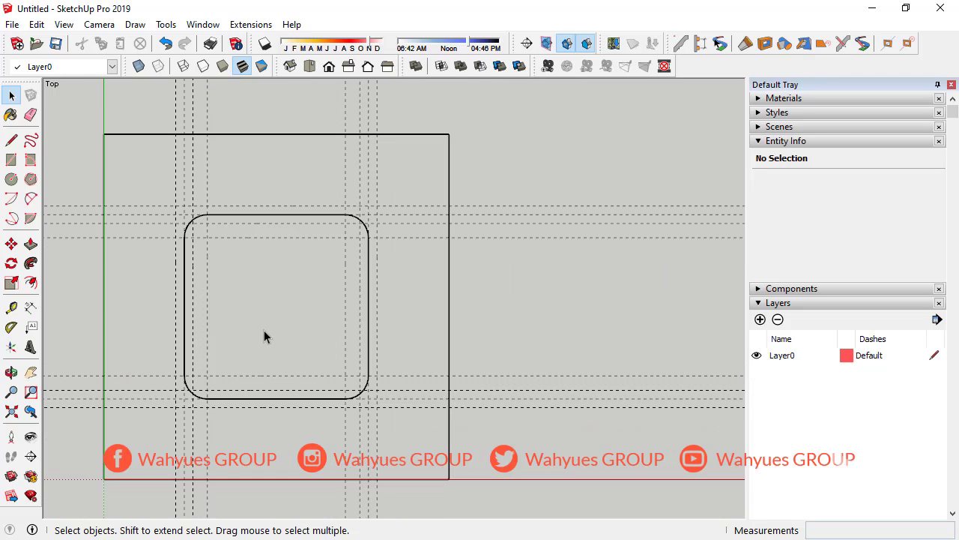
triple_click(257, 215)
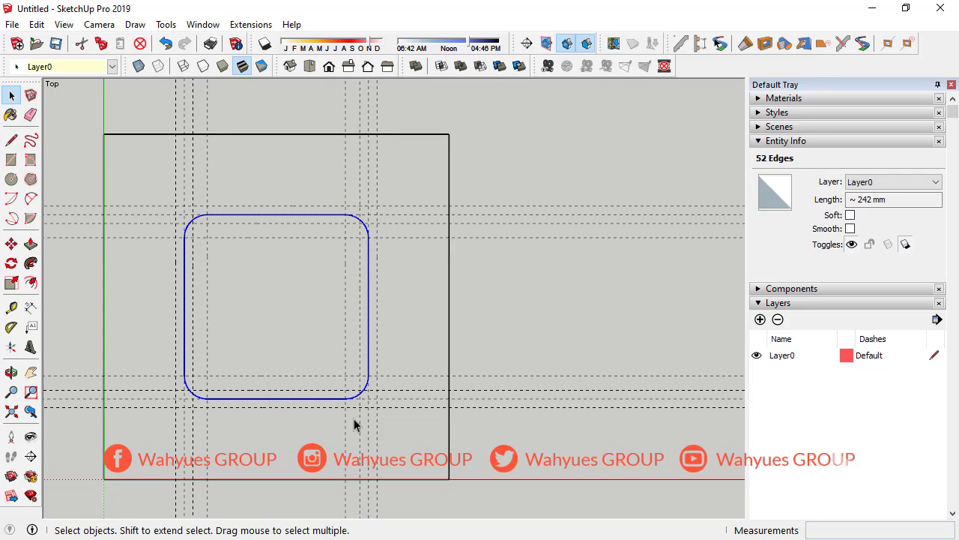
click(274, 219)
click(265, 215)
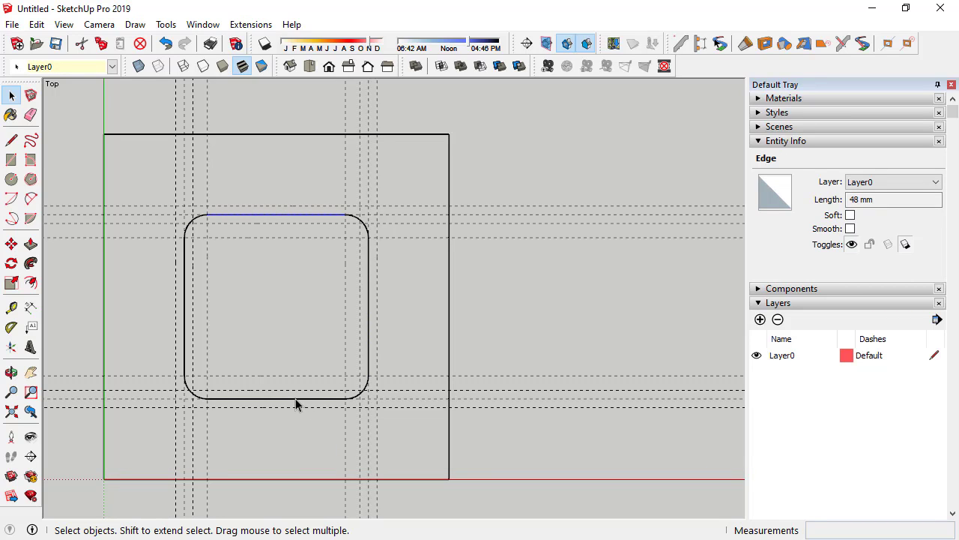
click(296, 399)
Step: Enable the s4u-Weld toolbar and weld the selected outline edges into one curve
triple_click(282, 215)
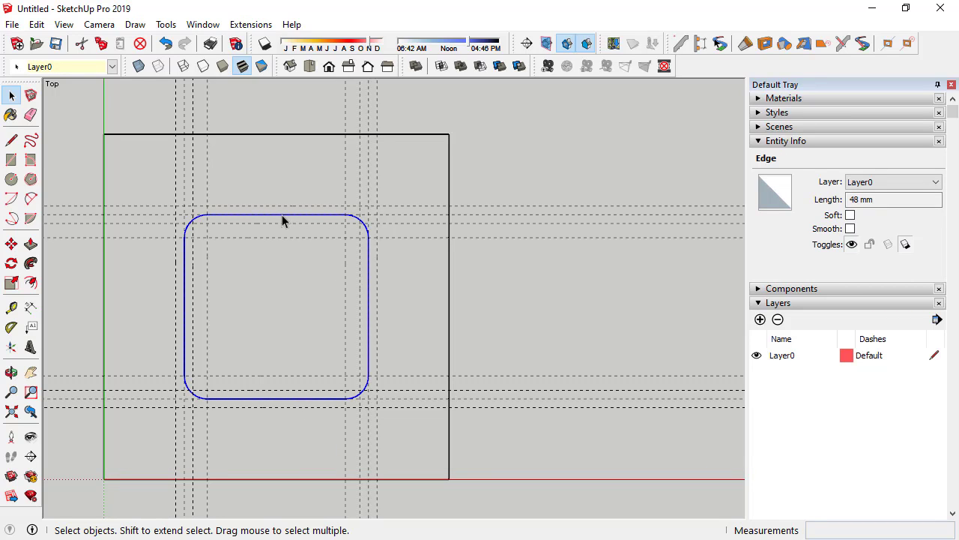
right_click(698, 66)
scroll(730, 343, down, 4)
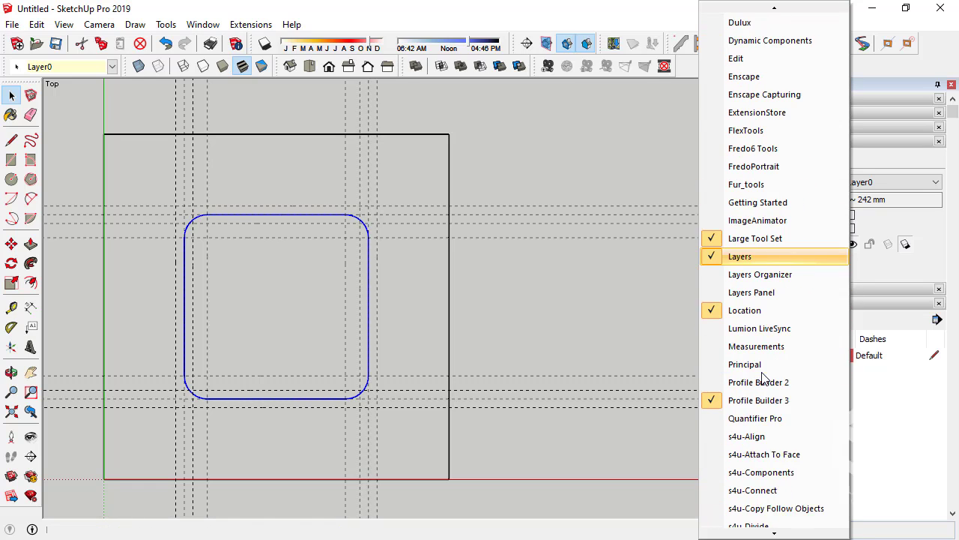
scroll(746, 364, down, 2)
scroll(760, 383, down, 4)
scroll(761, 382, down, 4)
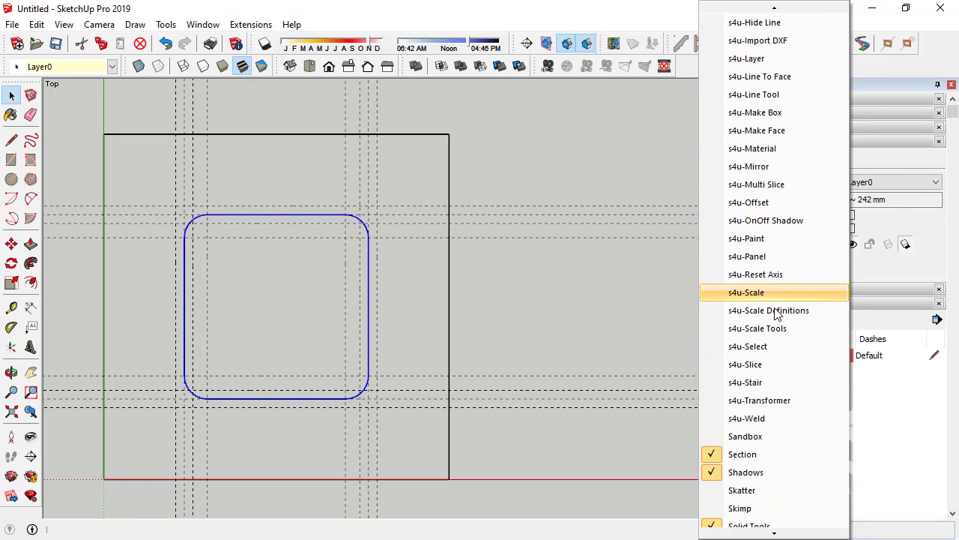
click(738, 418)
click(524, 166)
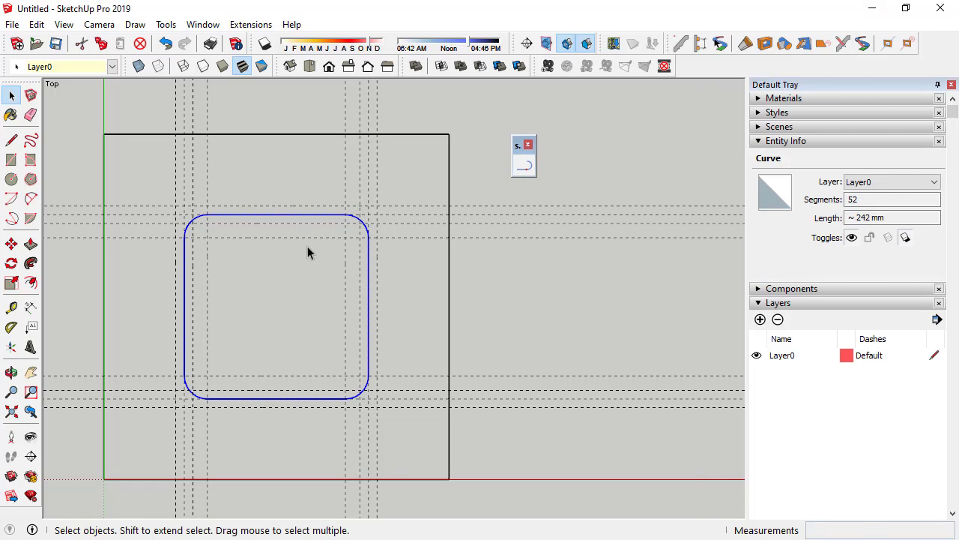
Step: Reselect the welded outline to confirm it is a single 52-segment curve
click(306, 240)
click(300, 215)
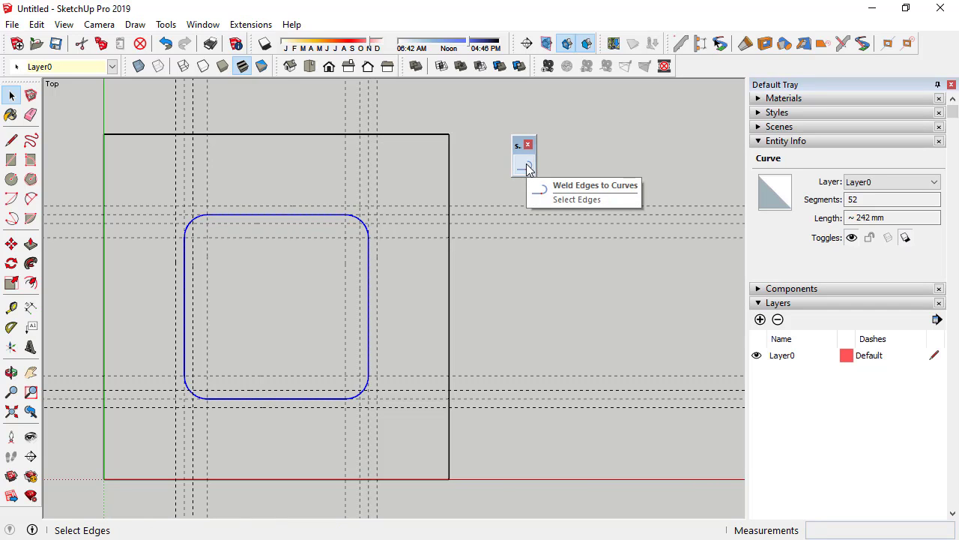
click(289, 307)
scroll(221, 305, up, 2)
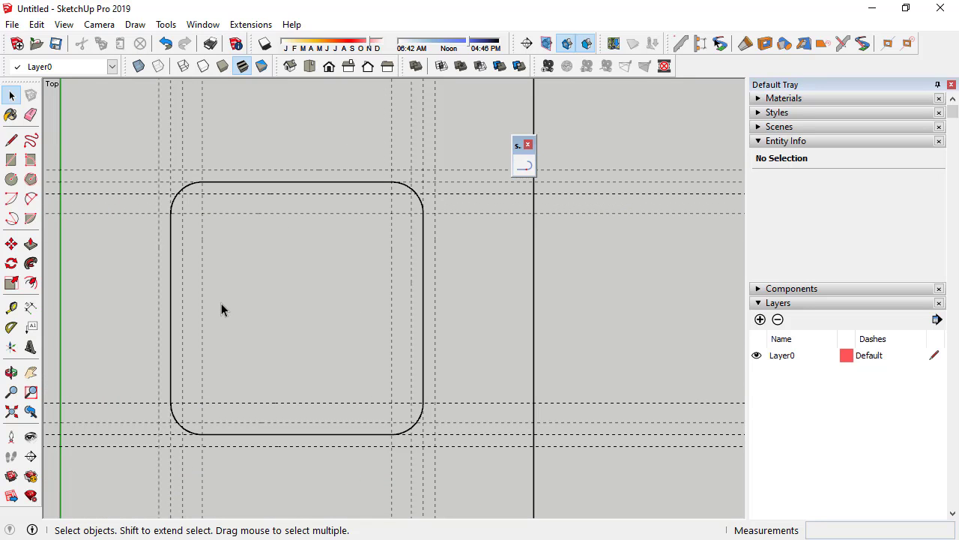
click(274, 182)
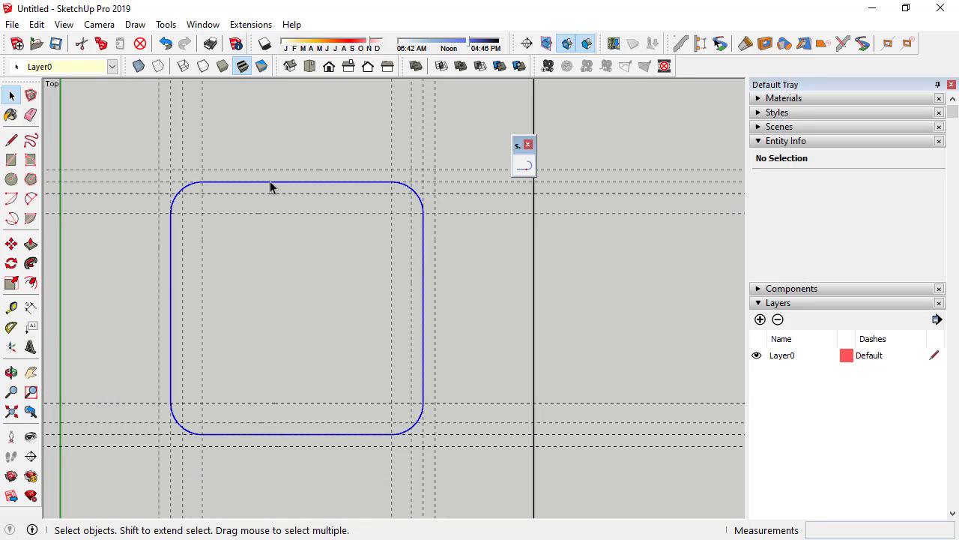
scroll(278, 220, down, 2)
scroll(224, 237, up, 1)
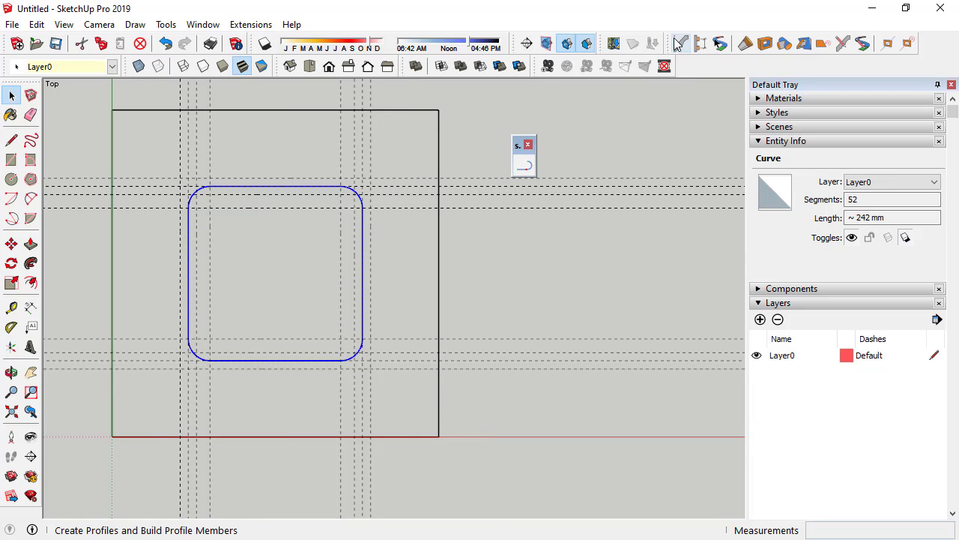
Step: Build the Besi D6 - 2,66 Kg rebar profile along the welded rounded curve
click(524, 165)
drag(145, 111, 649, 103)
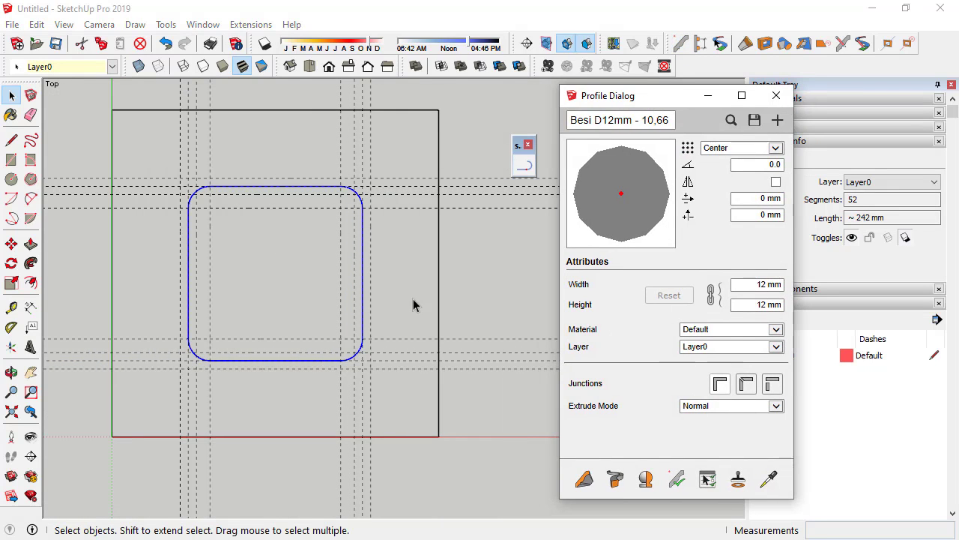
click(731, 122)
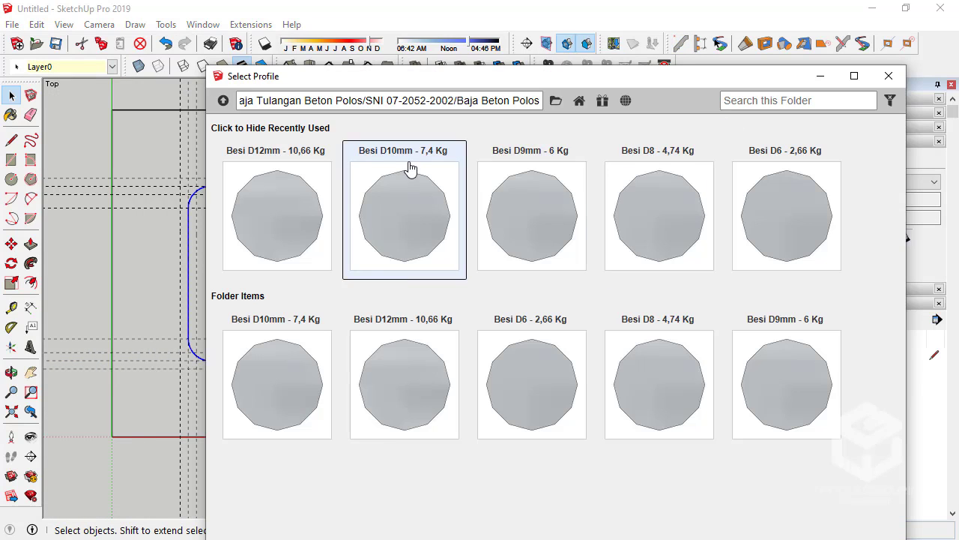
double_click(814, 234)
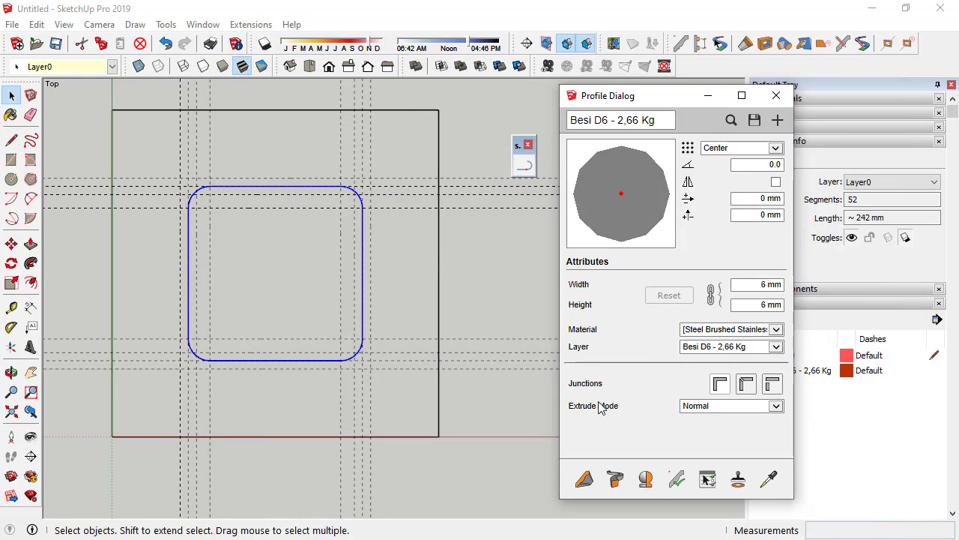
click(626, 487)
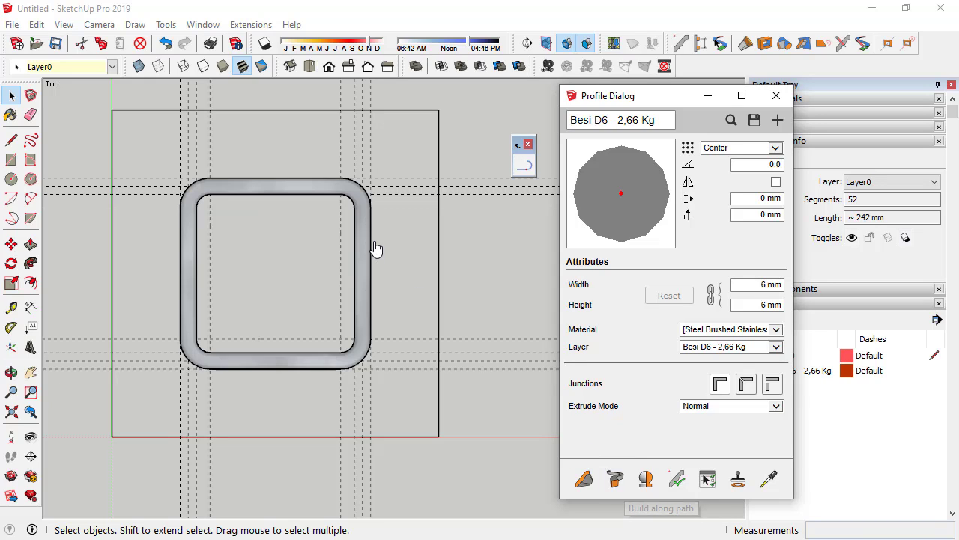
Step: Deselect the finished stirrup and zoom out around the column outline
click(288, 199)
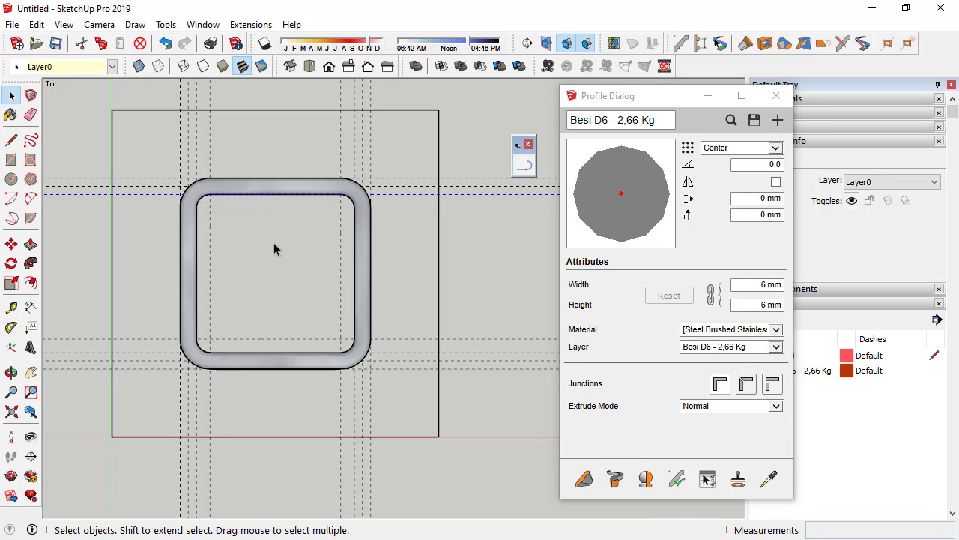
scroll(274, 244, down, 3)
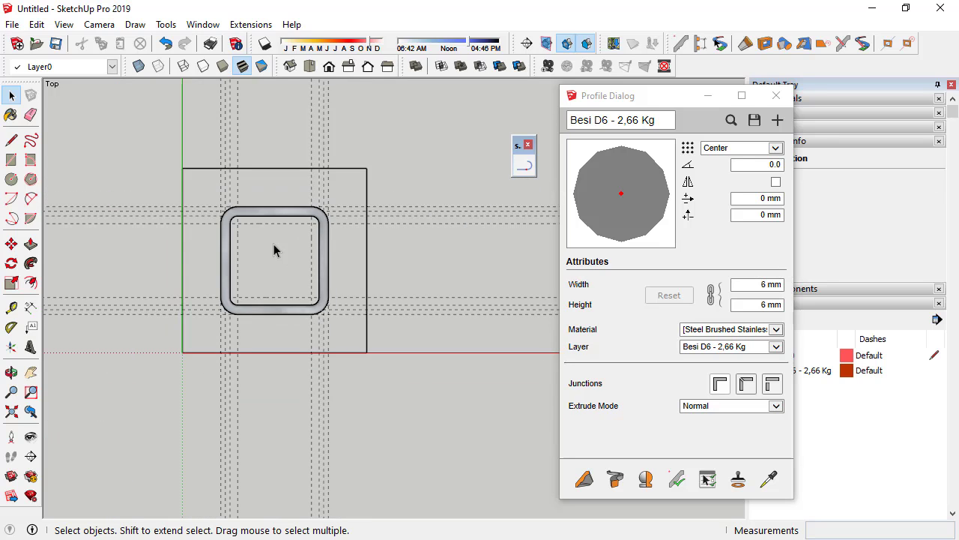
scroll(176, 263, down, 2)
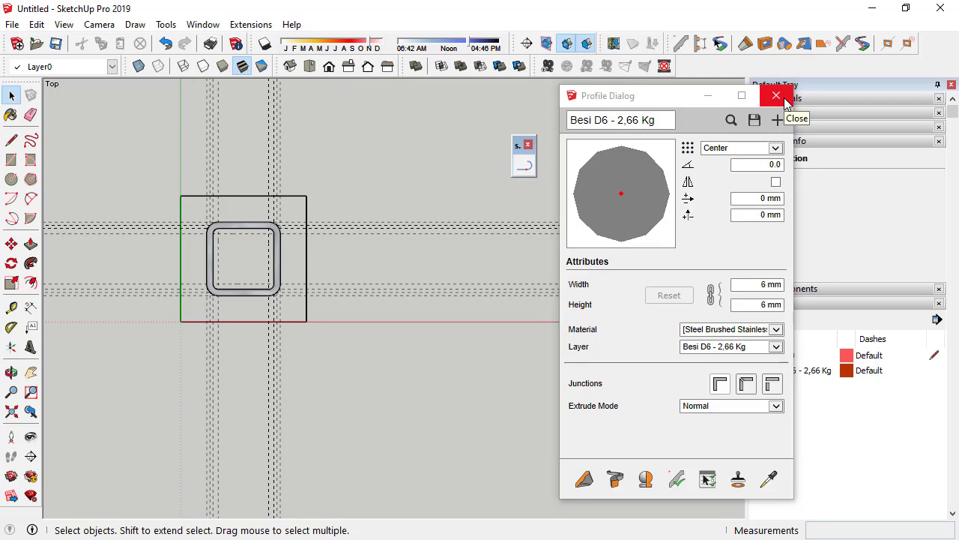
Step: Load the KP 0,12 x 0,12 profile from the Profile/Kolom library with Bottom-Left alignment
click(732, 120)
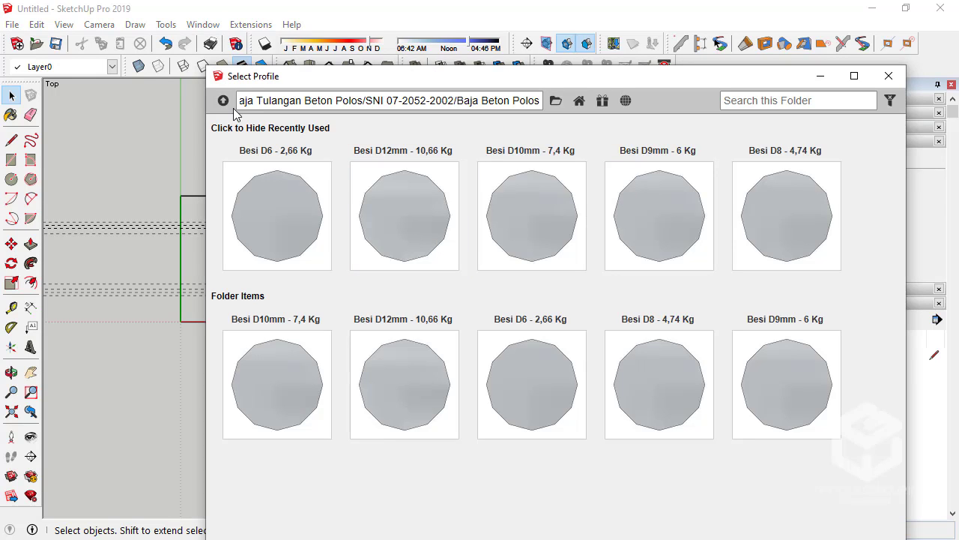
click(223, 102)
click(223, 102)
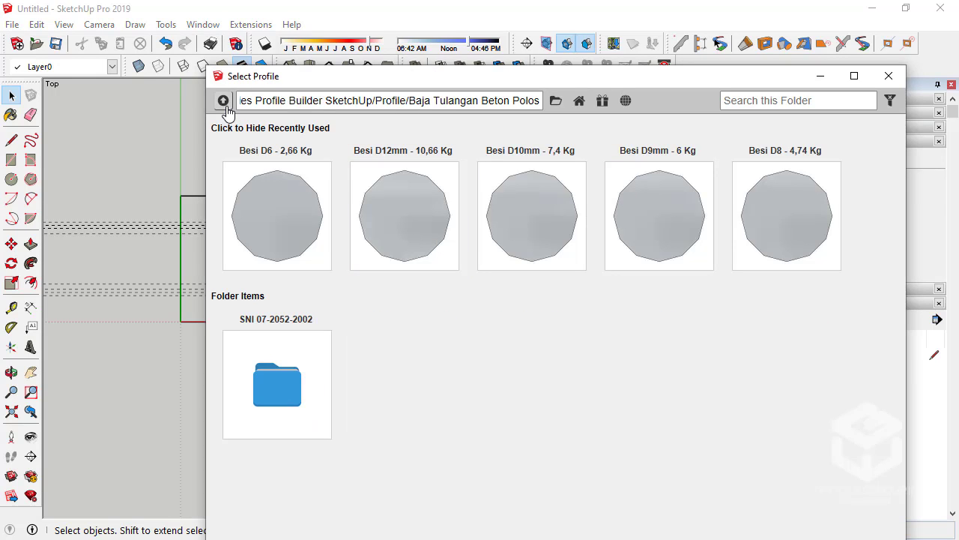
click(223, 100)
click(404, 519)
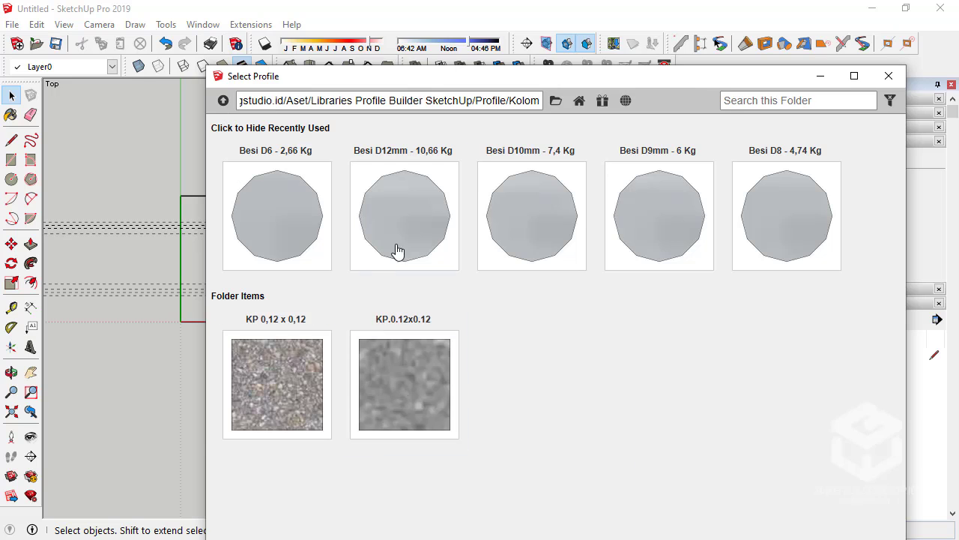
click(279, 367)
double_click(277, 387)
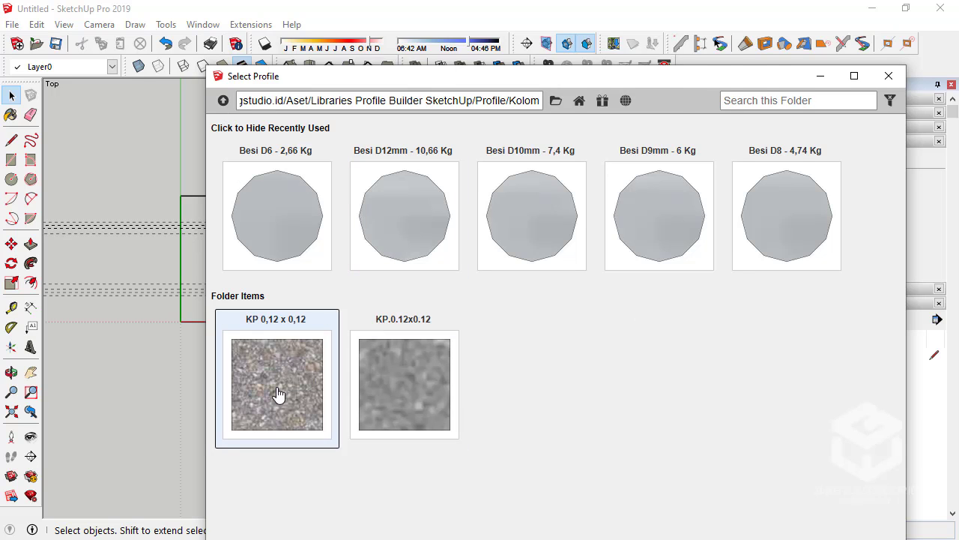
click(776, 147)
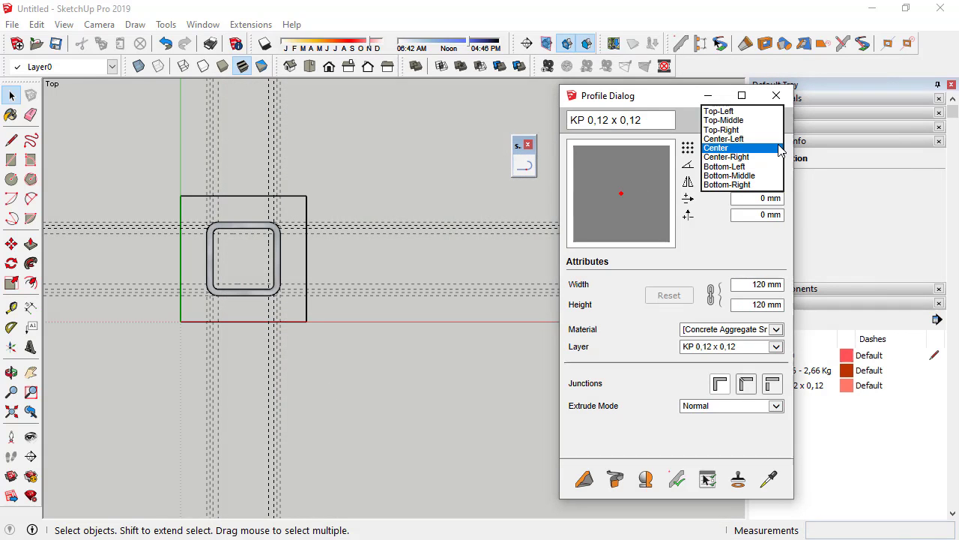
click(731, 167)
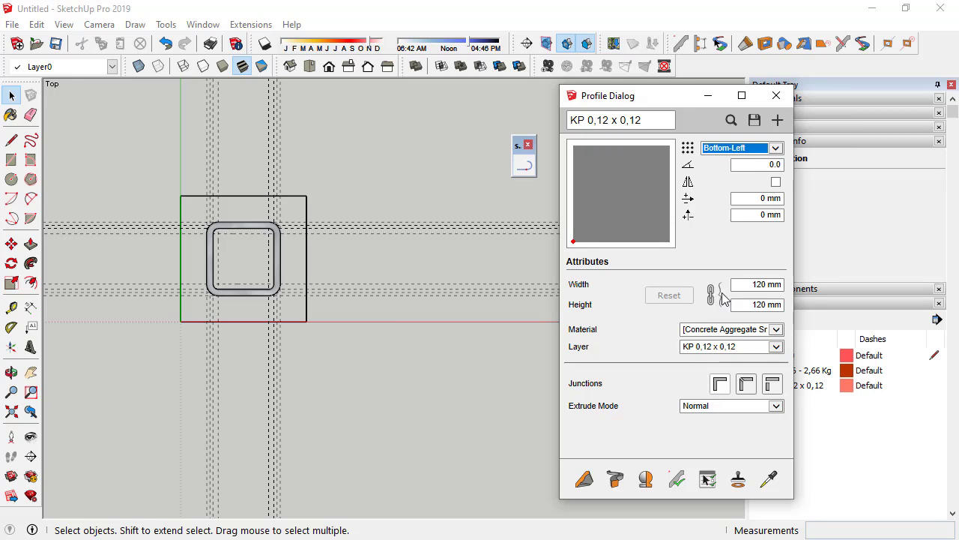
Step: Draw the 120 x 120 mm concrete column straight up from the square outline's corner
click(584, 479)
mouse_move(248, 322)
middle_down()
mouse_move(152, 303)
mouse_move(314, 286)
mouse_move(307, 225)
middle_up()
click(308, 291)
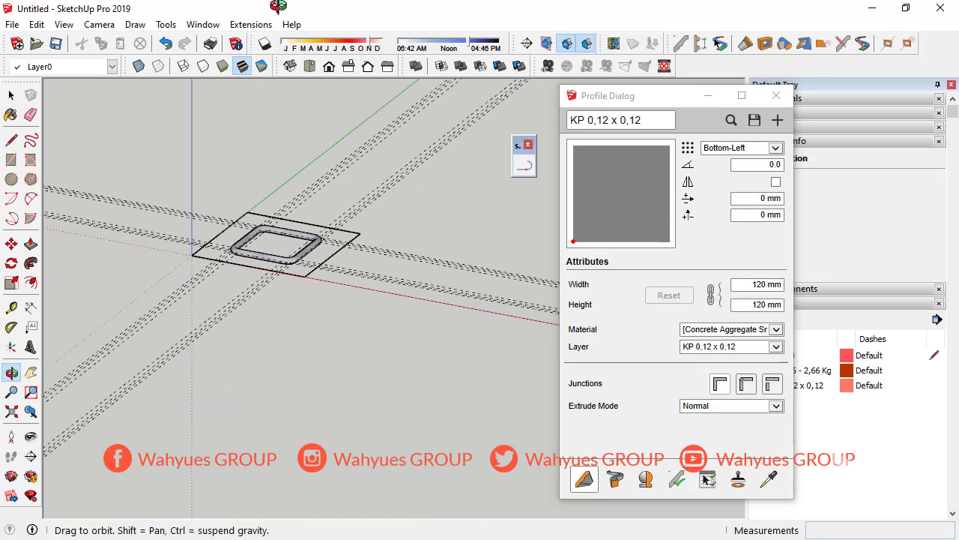
scroll(310, 136, down, 2)
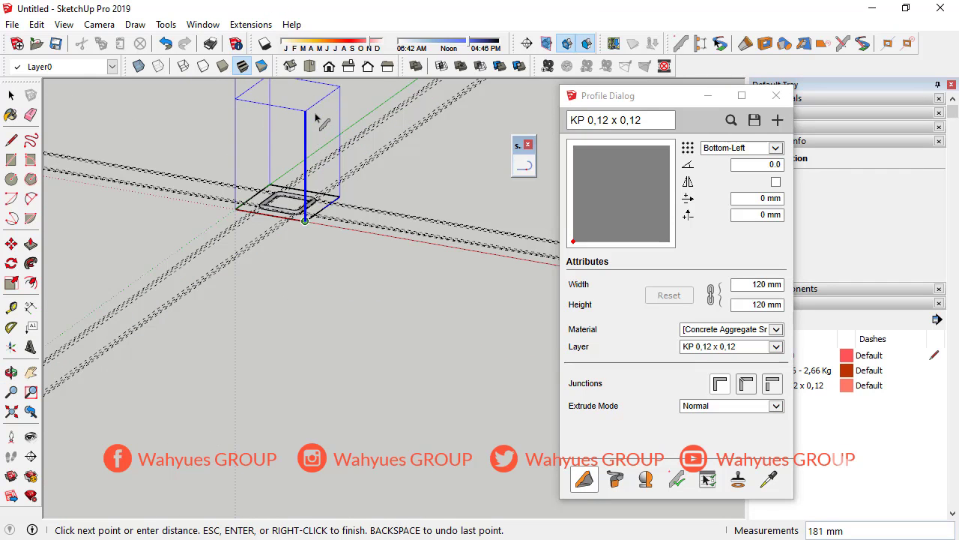
click(316, 115)
click(11, 95)
scroll(317, 325, down, 2)
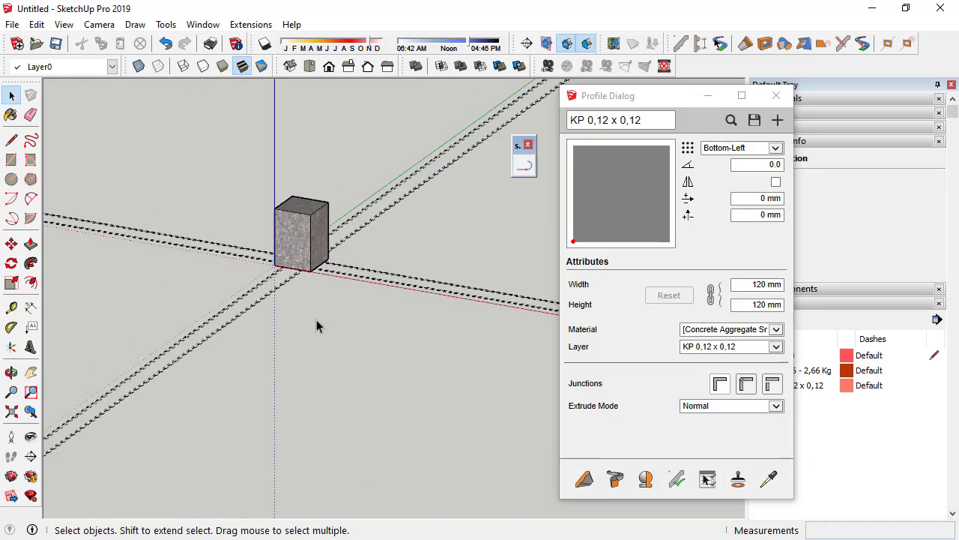
scroll(306, 246, up, 1)
scroll(296, 262, up, 3)
scroll(165, 197, down, 2)
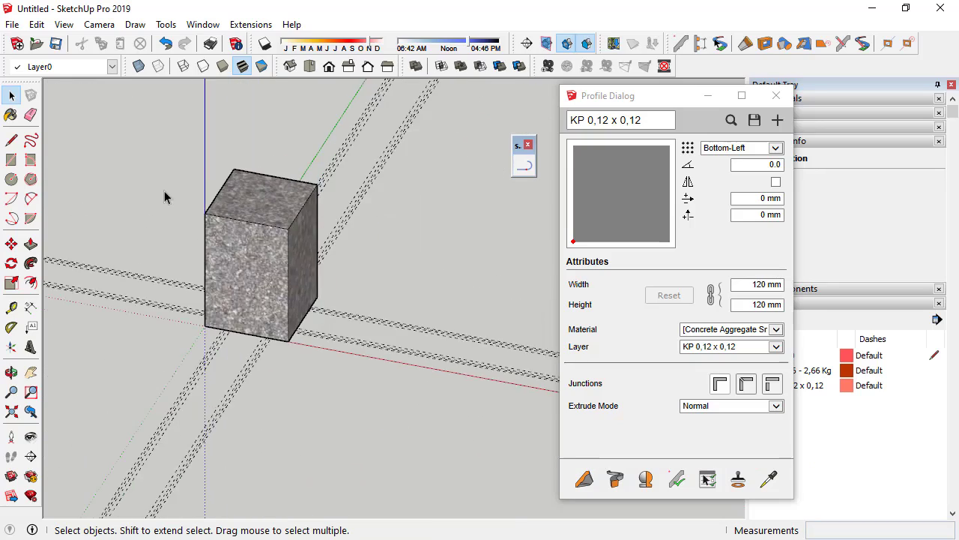
mouse_move(164, 197)
middle_down()
mouse_move(328, 238)
mouse_move(250, 272)
mouse_move(217, 250)
middle_up()
scroll(253, 242, up, 1)
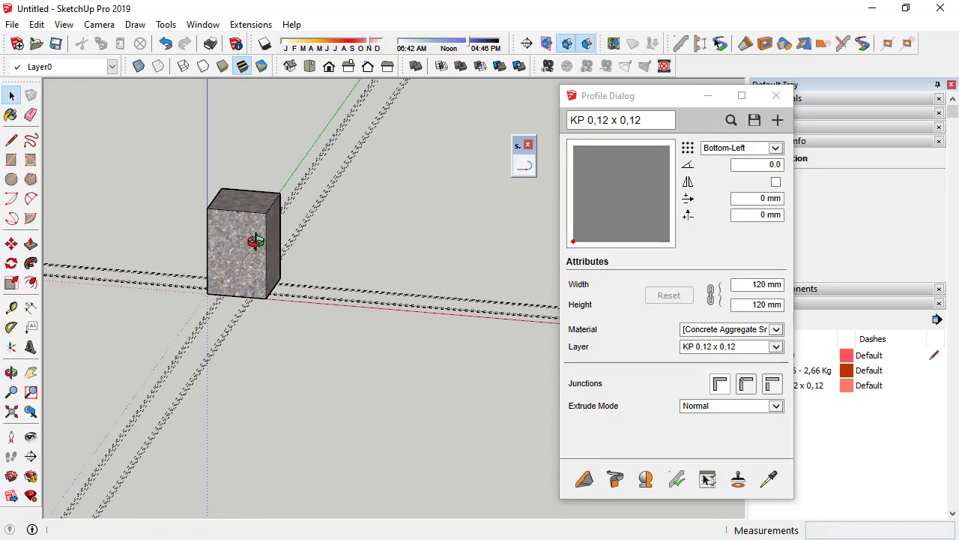
scroll(261, 251, up, 1)
scroll(261, 250, up, 2)
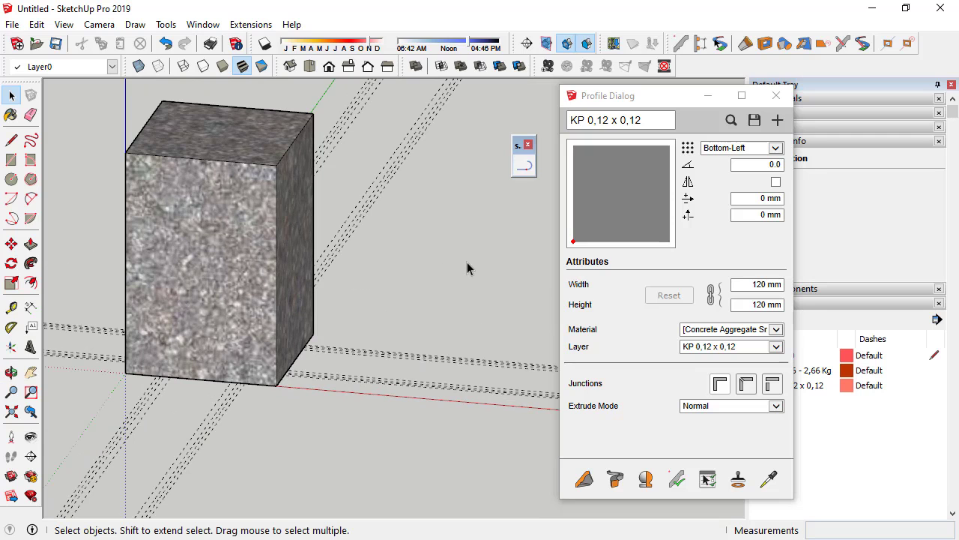
Step: Turn on X-Ray and select both the stirrup and the concrete column
click(140, 66)
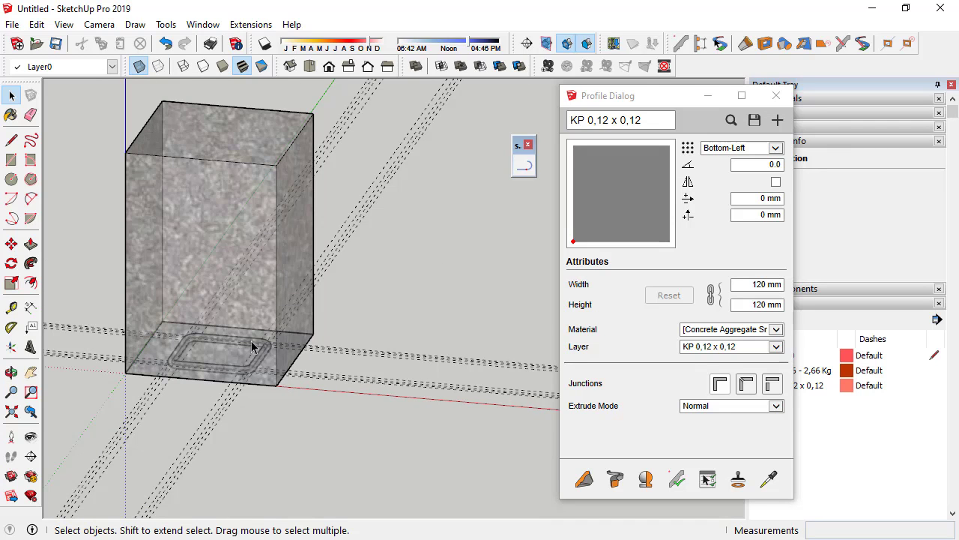
click(251, 346)
middle_drag(251, 346, 187, 214)
scroll(218, 366, up, 3)
scroll(218, 366, up, 3)
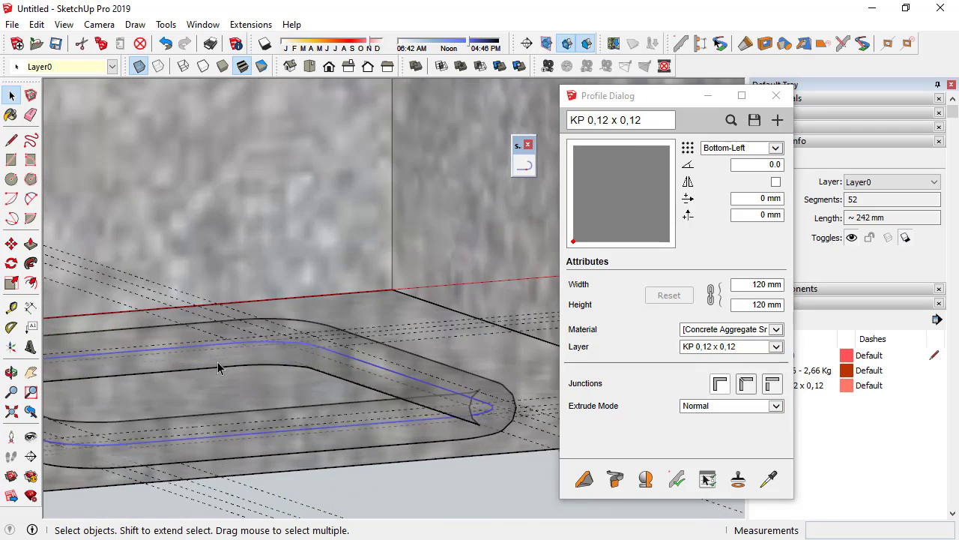
click(217, 365)
scroll(252, 214, down, 5)
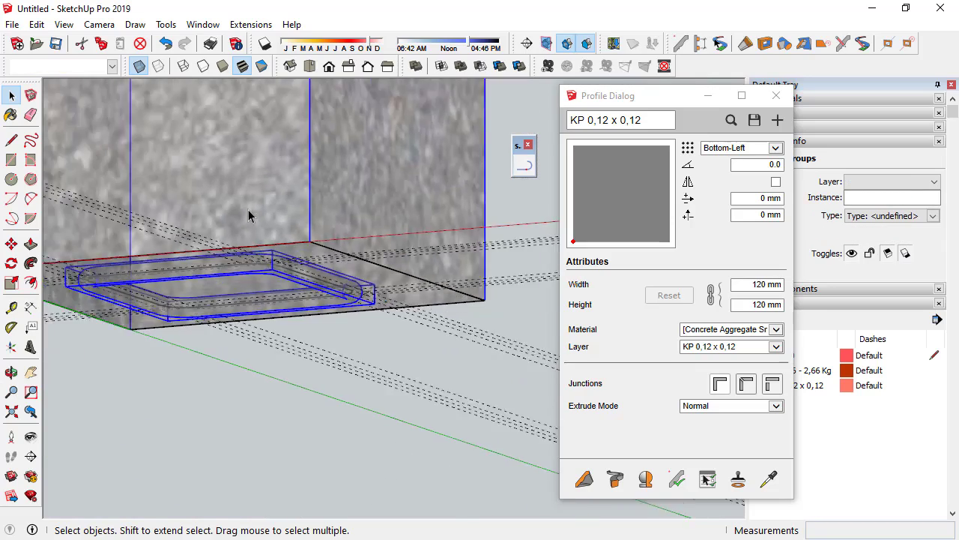
middle_drag(252, 214, 278, 257)
scroll(278, 257, up, 3)
scroll(296, 251, up, 3)
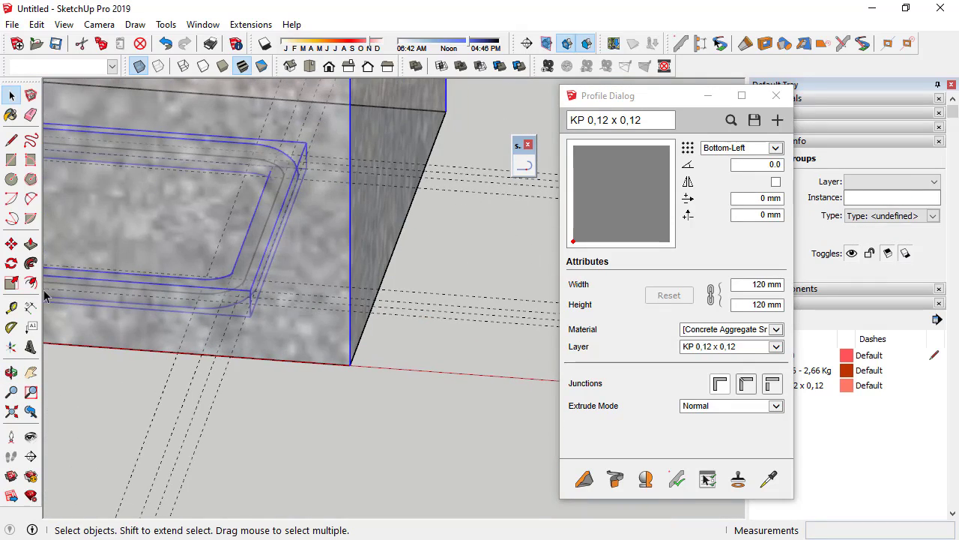
Step: Test-rotate the column and stirrup 90 degrees about the column corner, then undo it
click(11, 263)
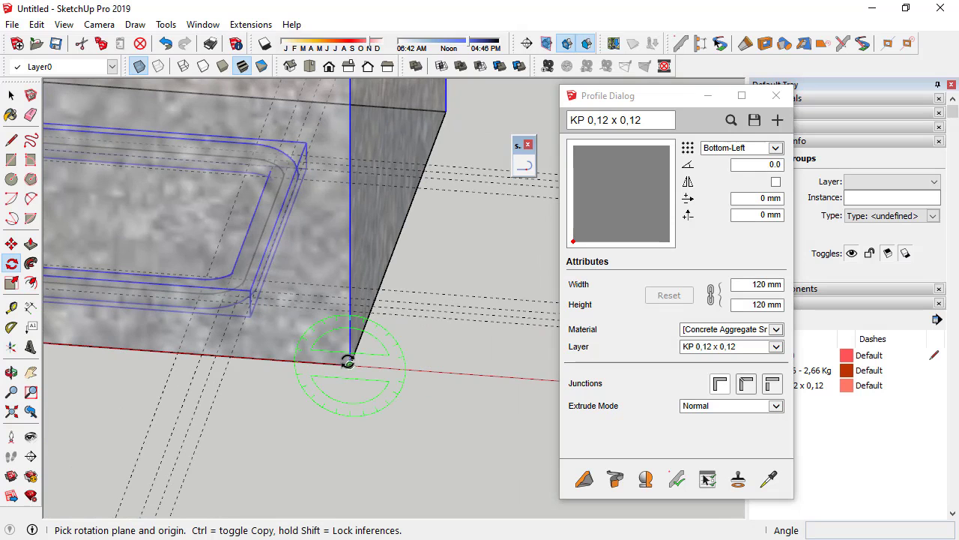
click(350, 365)
click(350, 240)
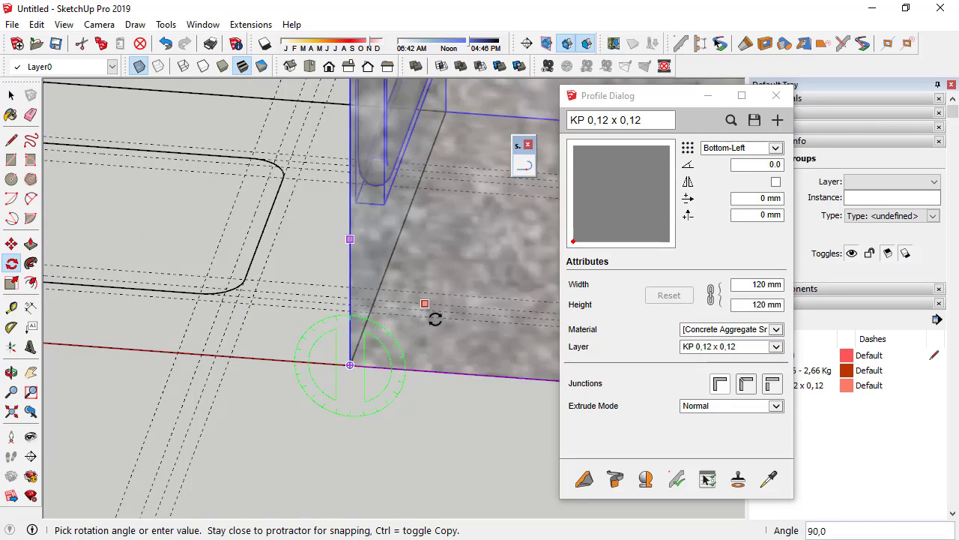
click(450, 374)
scroll(310, 349, down, 3)
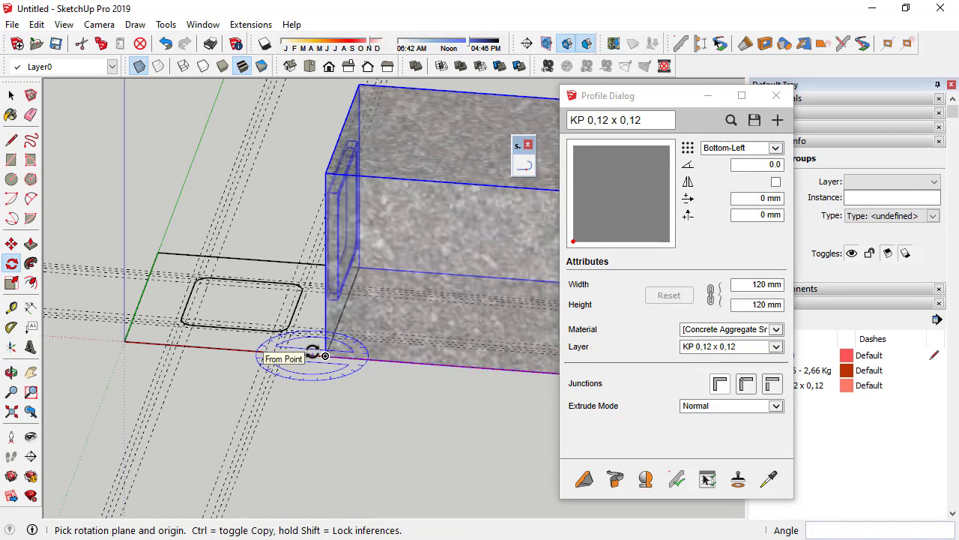
key(ctrl+z)
Step: Close Profile Dialog and start a New Assembly in the Assembly Dialog
click(11, 95)
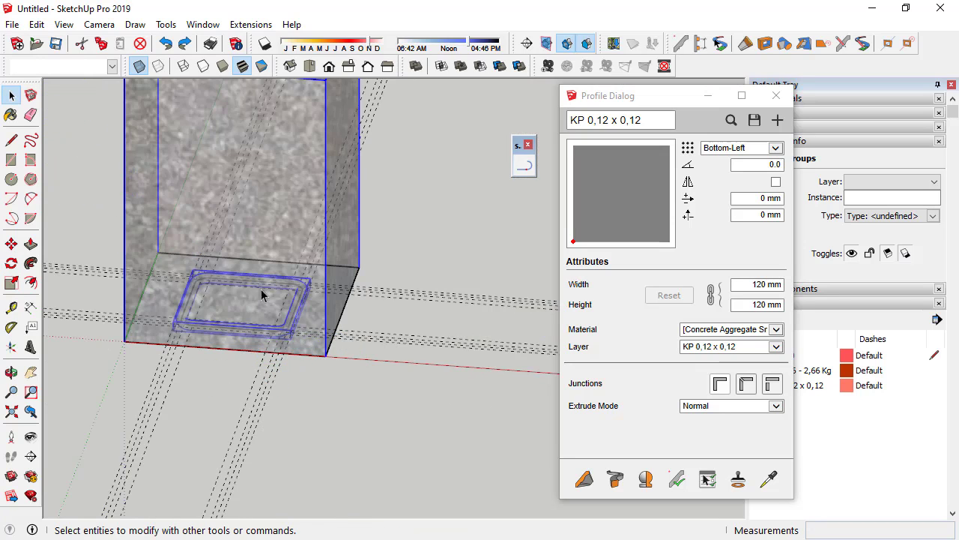
scroll(264, 302, down, 3)
scroll(293, 275, up, 3)
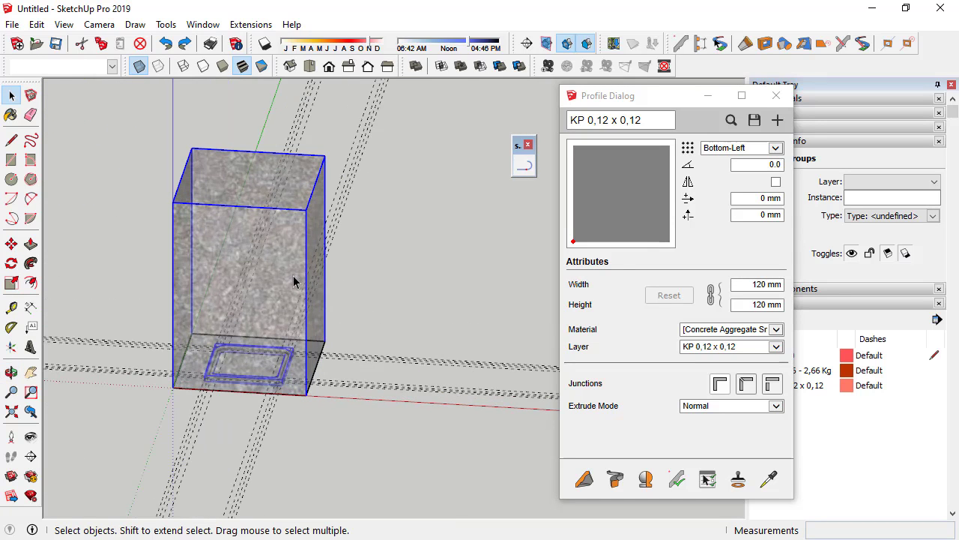
click(775, 97)
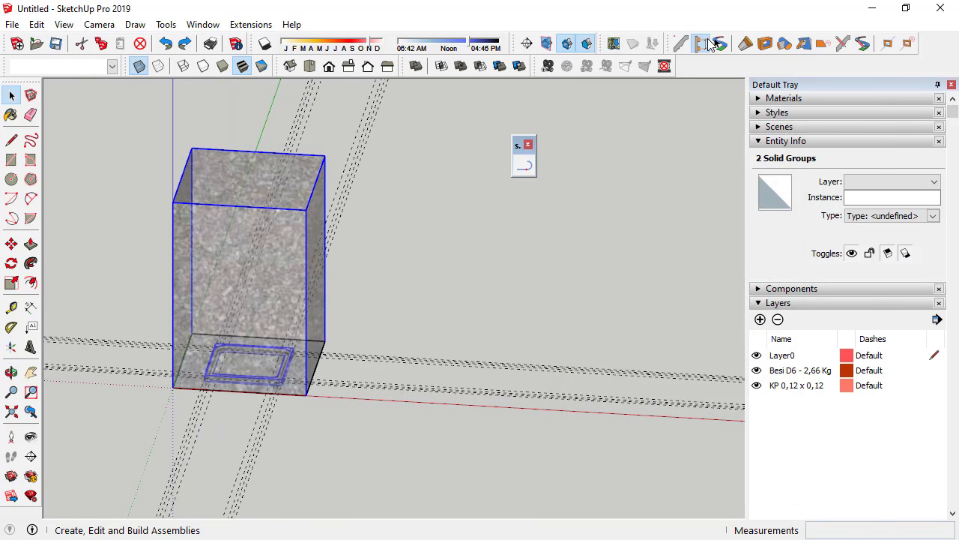
click(718, 44)
mouse_move(675, 95)
mouse_down()
mouse_move(688, 49)
mouse_move(666, 50)
mouse_up()
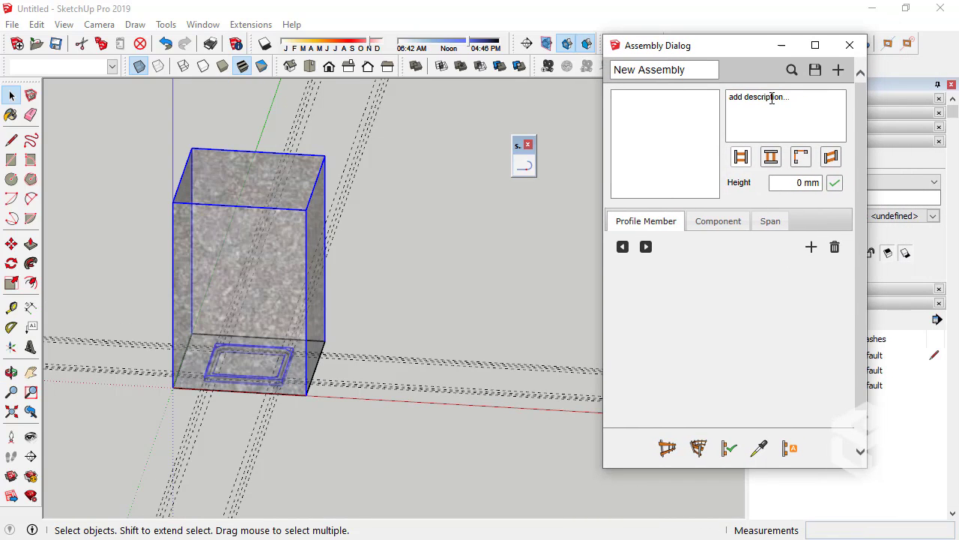
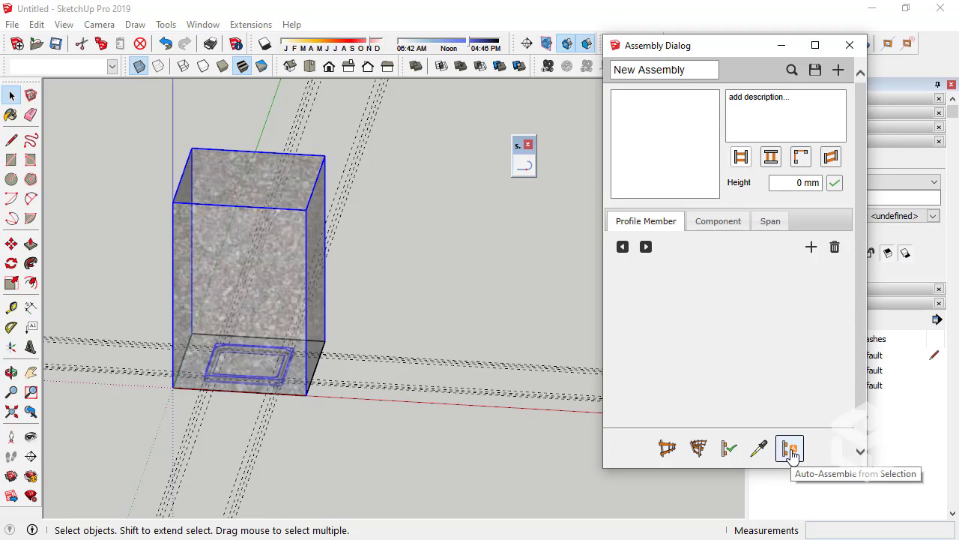
Step: Try Auto-Assemble on the column box and dismiss the red-axis warning
click(791, 452)
mouse_move(696, 203)
mouse_down()
mouse_move(424, 191)
mouse_move(440, 233)
mouse_up()
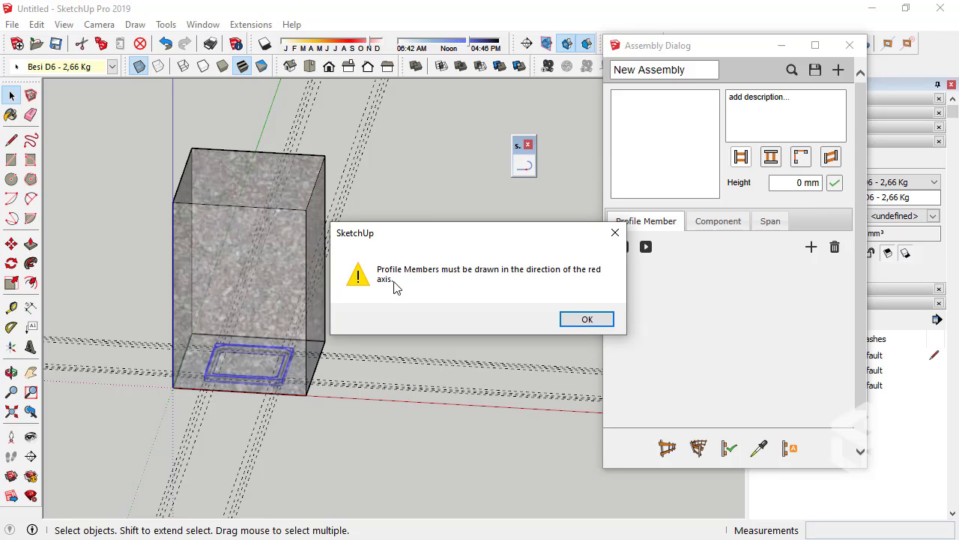
click(599, 320)
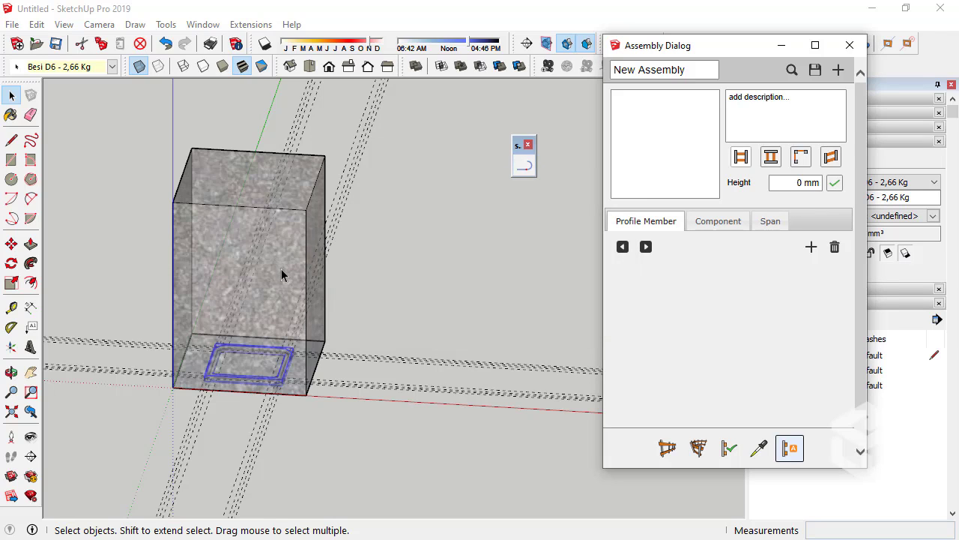
Step: Rotate the column box 90° about its bottom corner
click(303, 253)
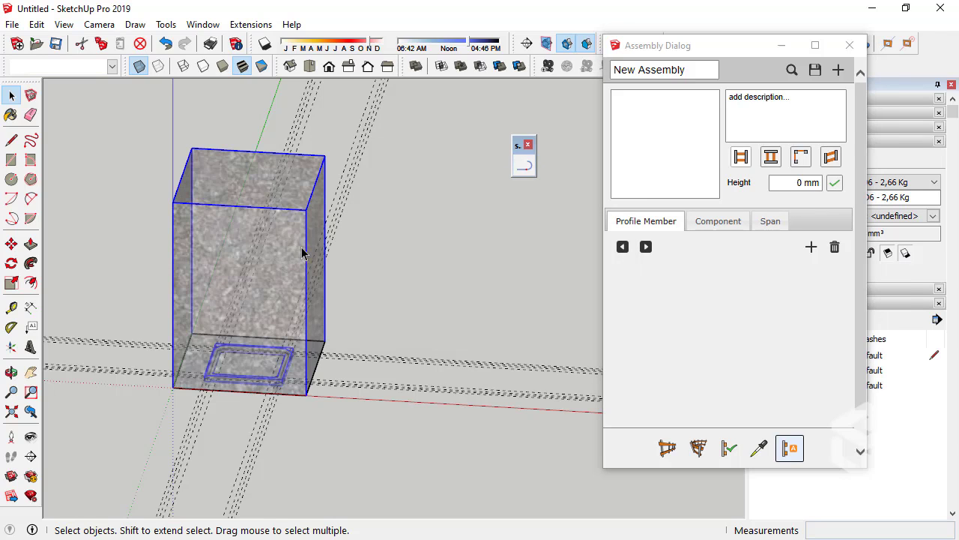
click(11, 263)
scroll(300, 385, up, 3)
scroll(300, 412, up, 2)
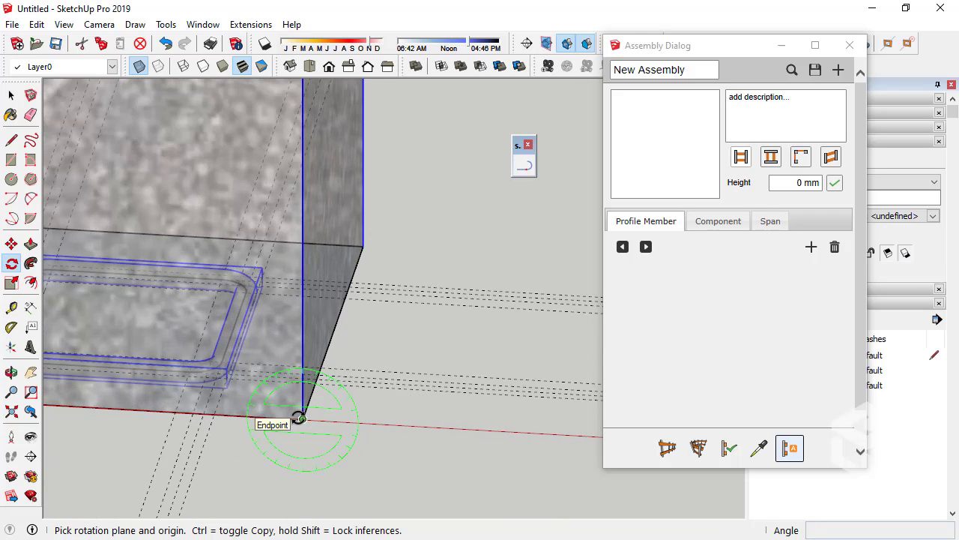
drag(299, 418, 298, 341)
click(300, 308)
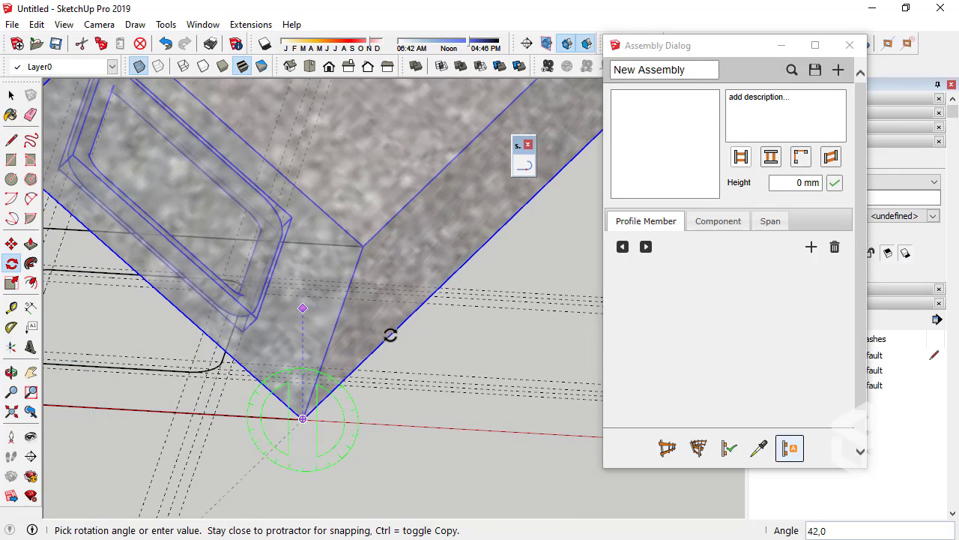
text(0)
key(Return)
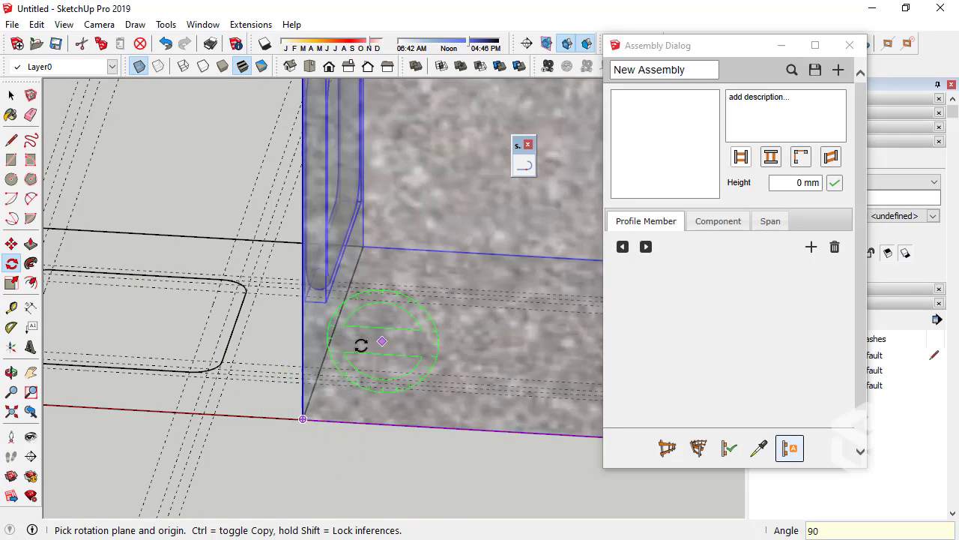
Step: Retry Auto-Assemble twice on the rotated box, dismissing each red-axis warning
scroll(322, 344, down, 5)
click(760, 448)
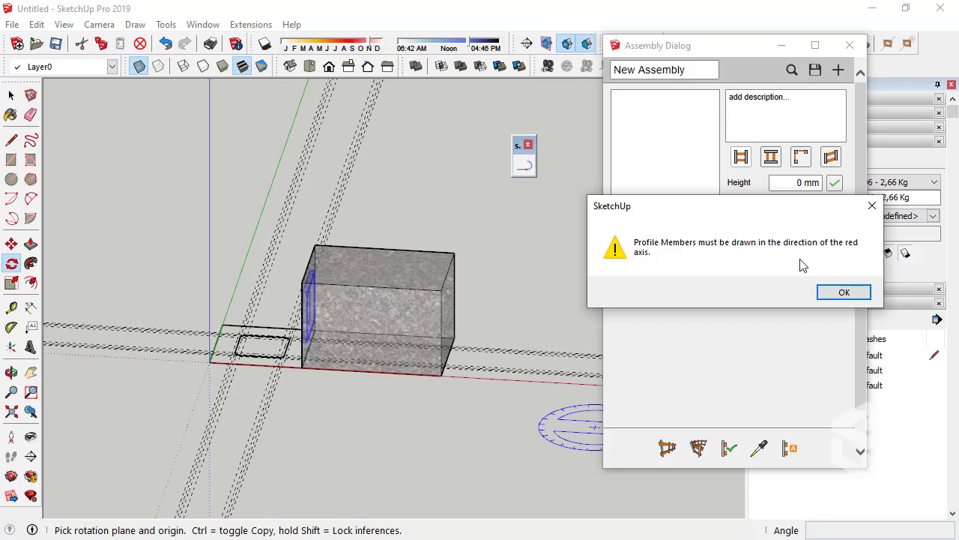
click(836, 292)
middle_drag(778, 299, 480, 344)
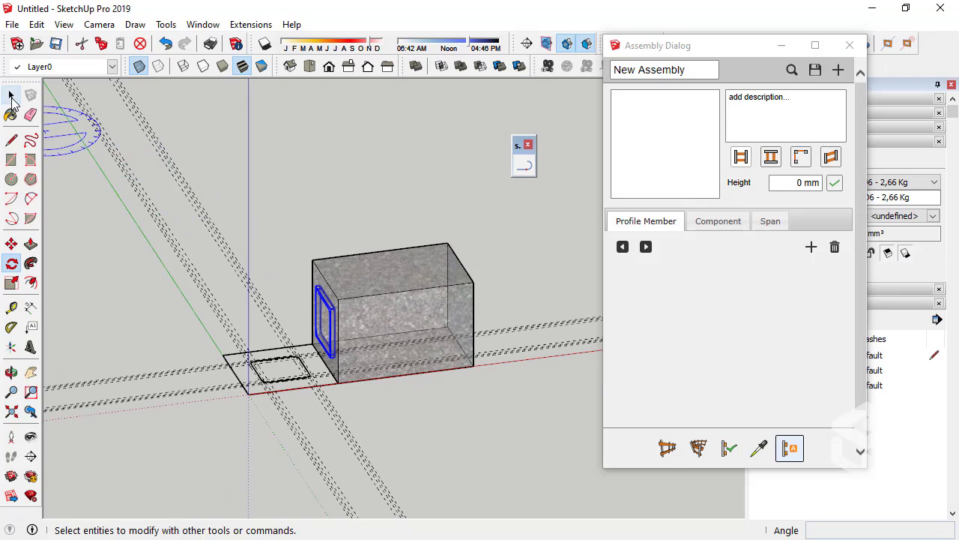
click(11, 95)
click(434, 298)
click(788, 448)
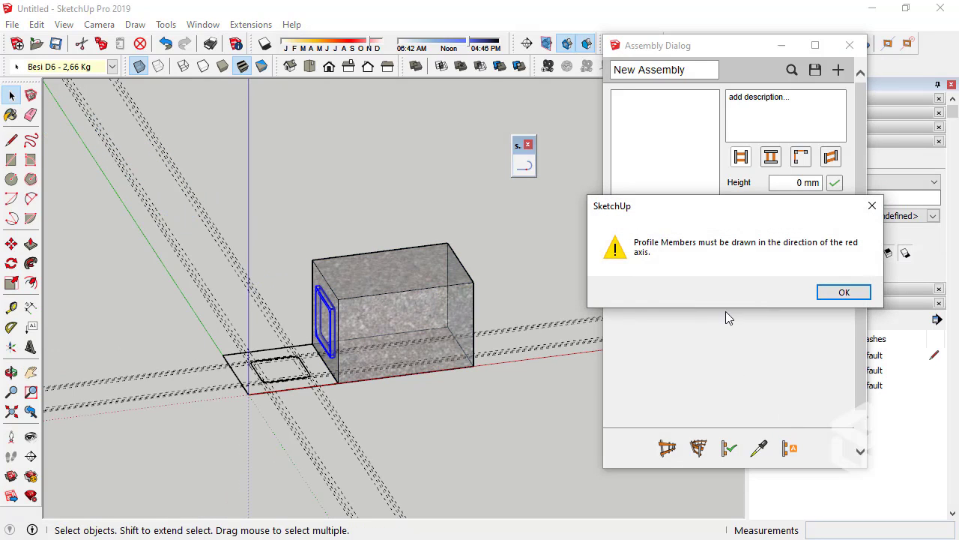
click(843, 291)
Step: Zoom in and select the D6 stirrup frame
middle_drag(595, 336, 439, 324)
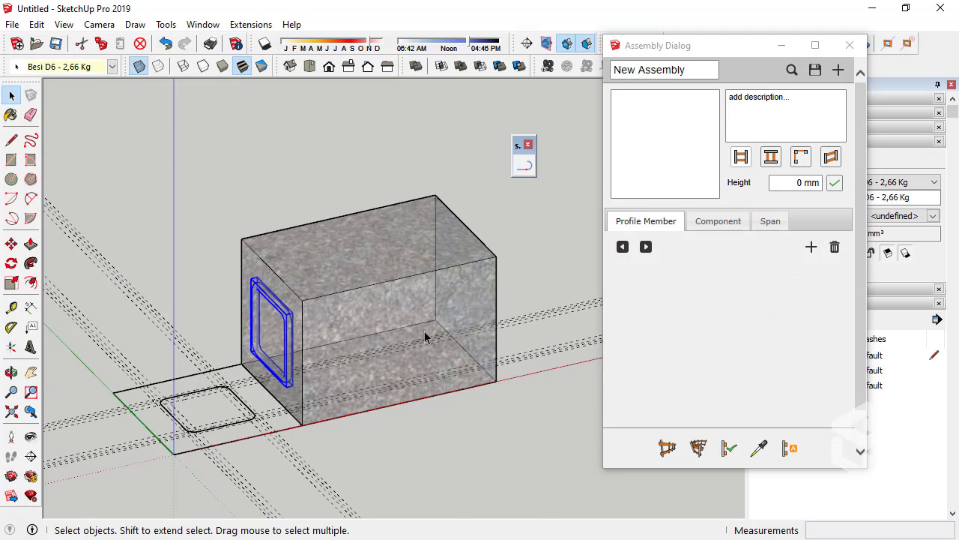
scroll(322, 319, up, 3)
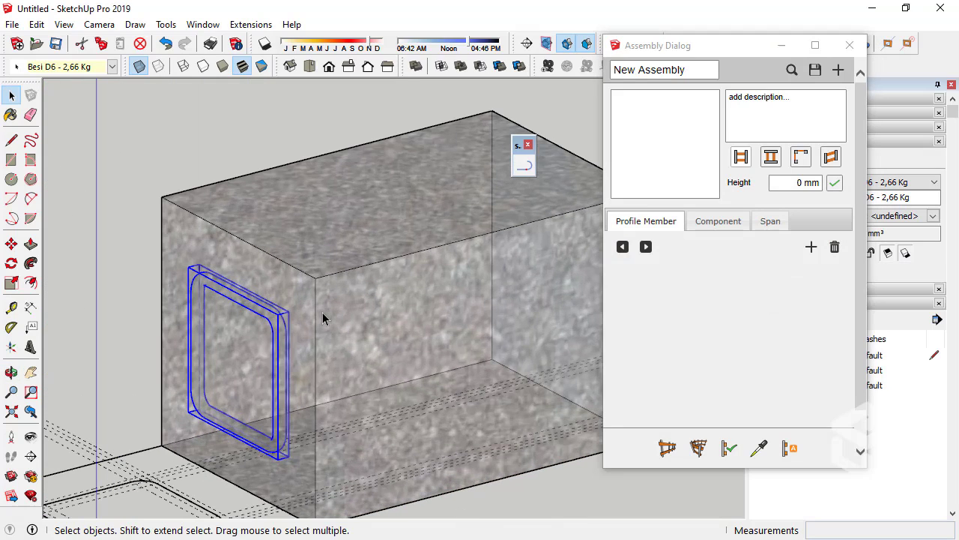
click(223, 240)
click(232, 297)
Step: Set the assembly to use components, then cancel a first Make Component attempt
click(716, 225)
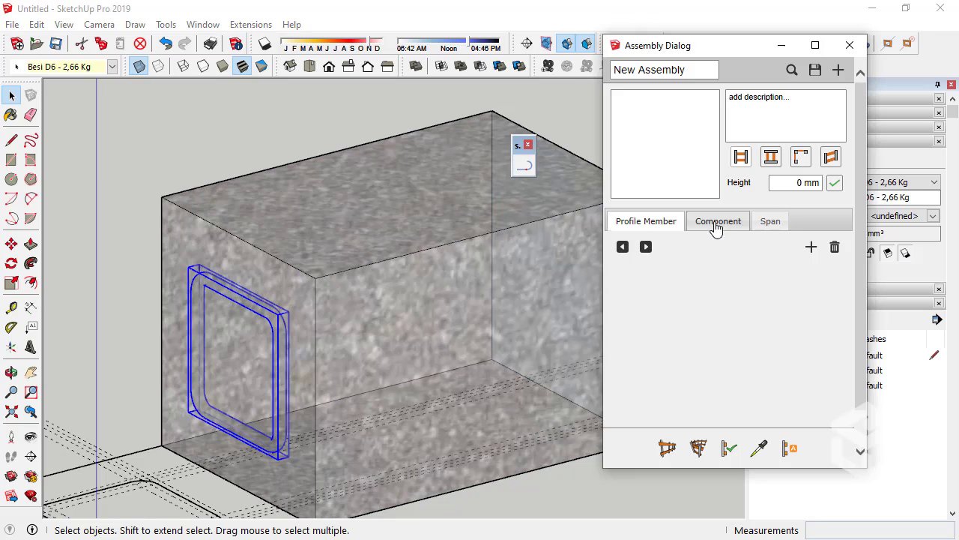
right_click(249, 307)
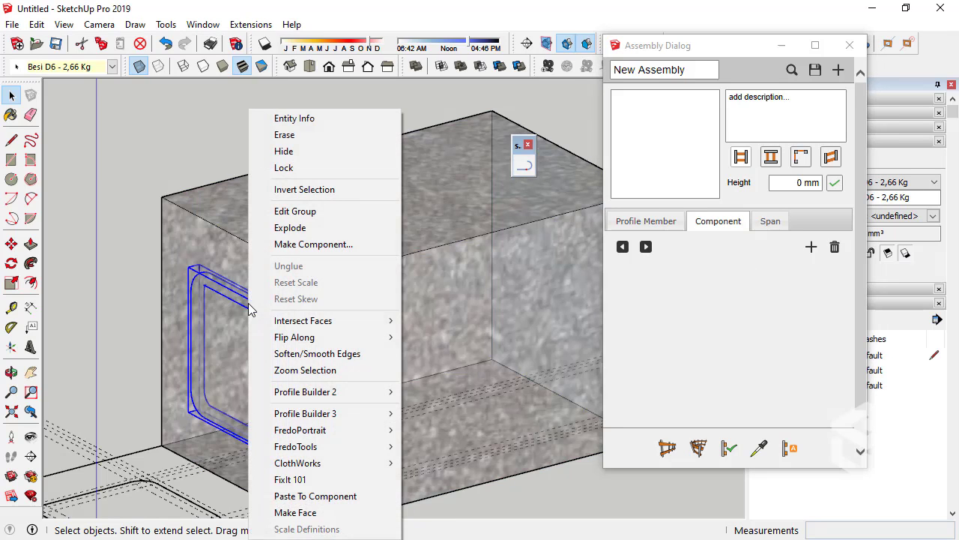
click(315, 245)
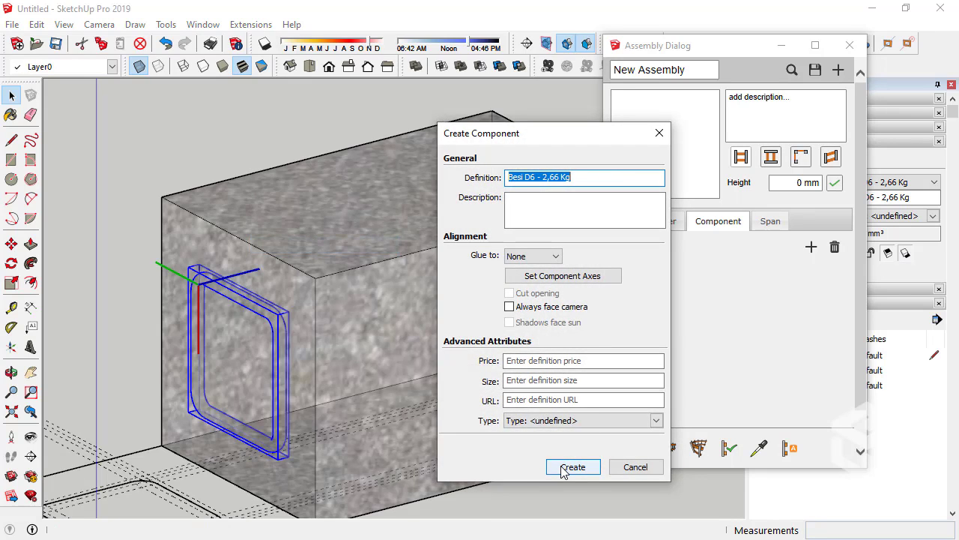
click(635, 467)
click(279, 143)
Step: Reorient the view and pick out the stirrup frame at the column's base
mouse_move(278, 139)
middle_down()
mouse_move(342, 180)
mouse_move(274, 394)
middle_up()
scroll(274, 394, up, 3)
scroll(204, 275, up, 2)
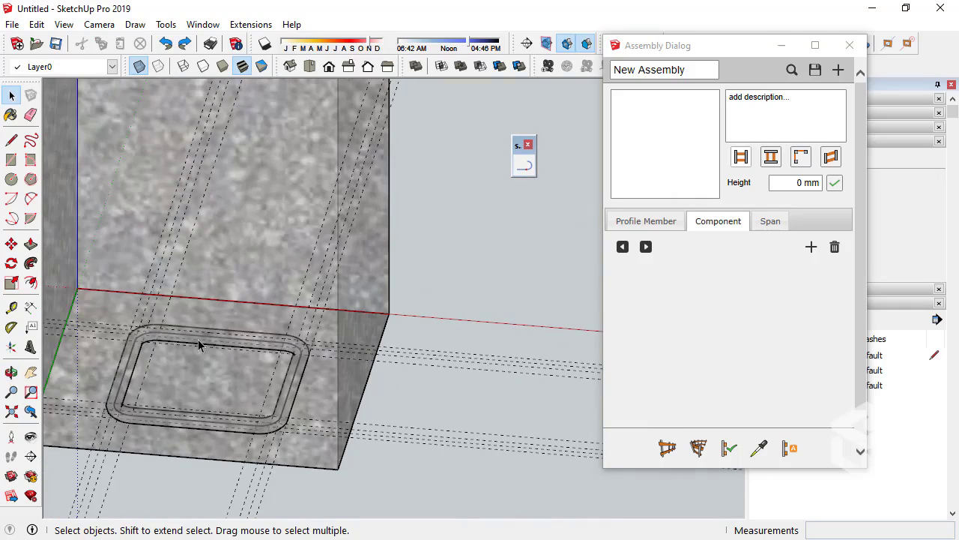
mouse_move(198, 344)
middle_down()
mouse_move(219, 310)
mouse_move(140, 402)
middle_up()
click(139, 402)
scroll(214, 274, down, 2)
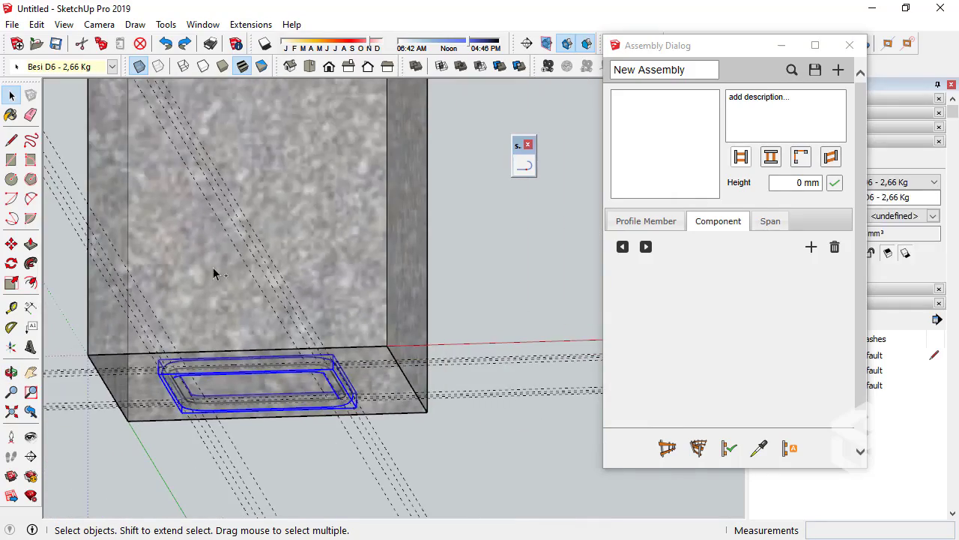
click(213, 264)
right_click(213, 263)
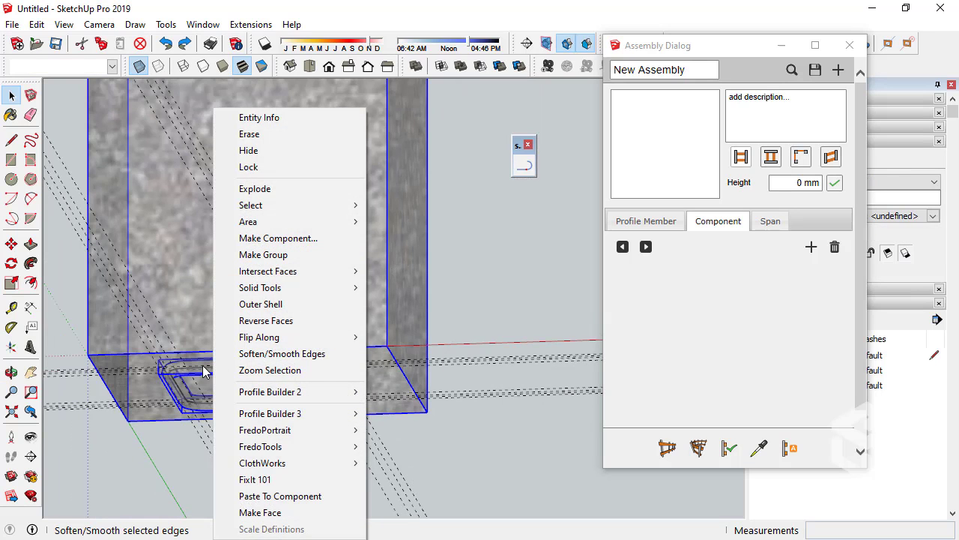
click(171, 391)
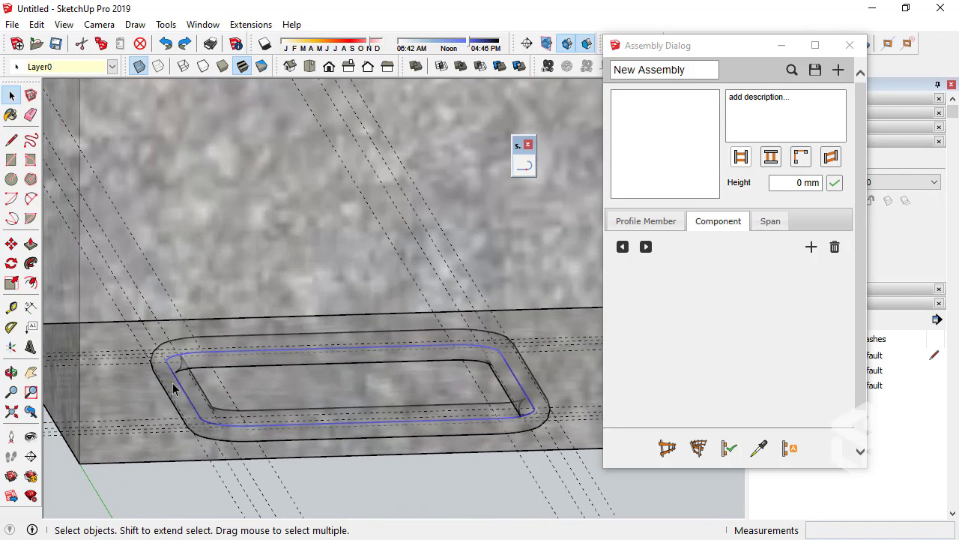
Step: Make the stirrup frame a component named Besi D6 - 2,66 Kg
scroll(172, 386, up, 3)
right_click(172, 386)
click(252, 244)
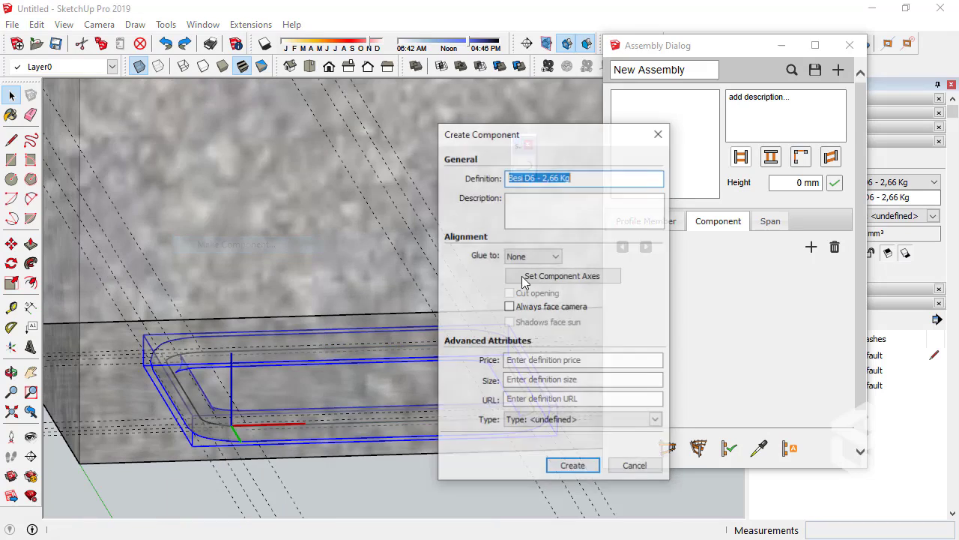
click(572, 466)
scroll(270, 315, down, 5)
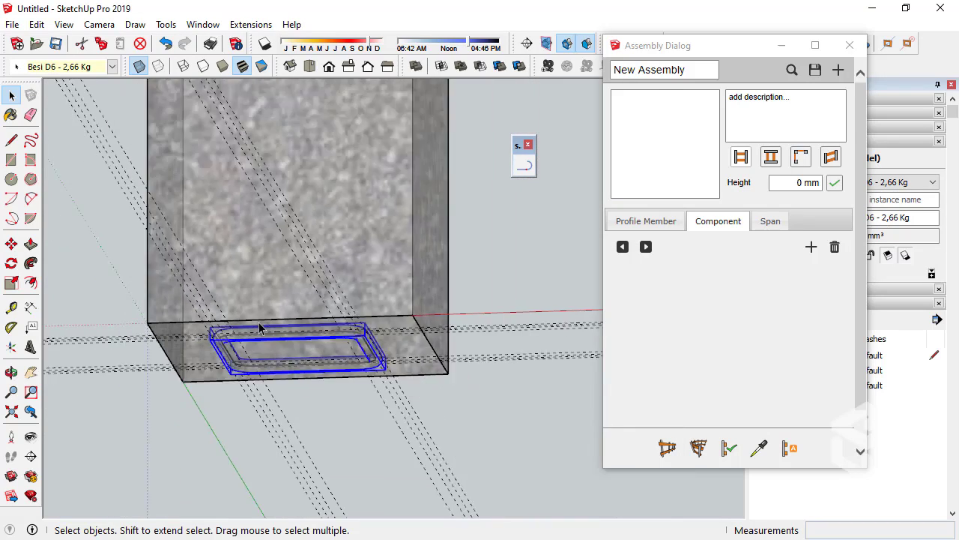
scroll(292, 262, down, 2)
middle_drag(291, 262, 364, 342)
Step: Rotate the column 90° about its bottom corner, starting from the red axis
click(11, 263)
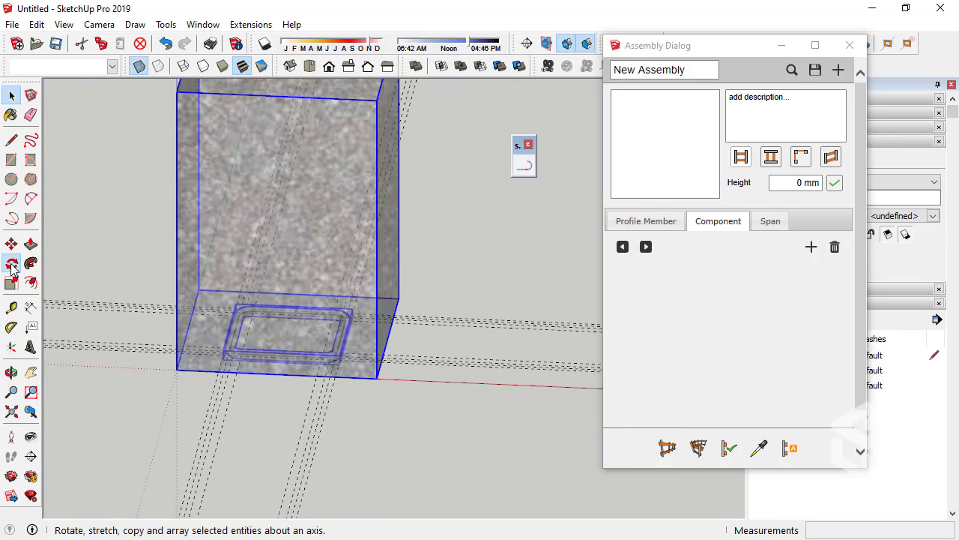
click(377, 378)
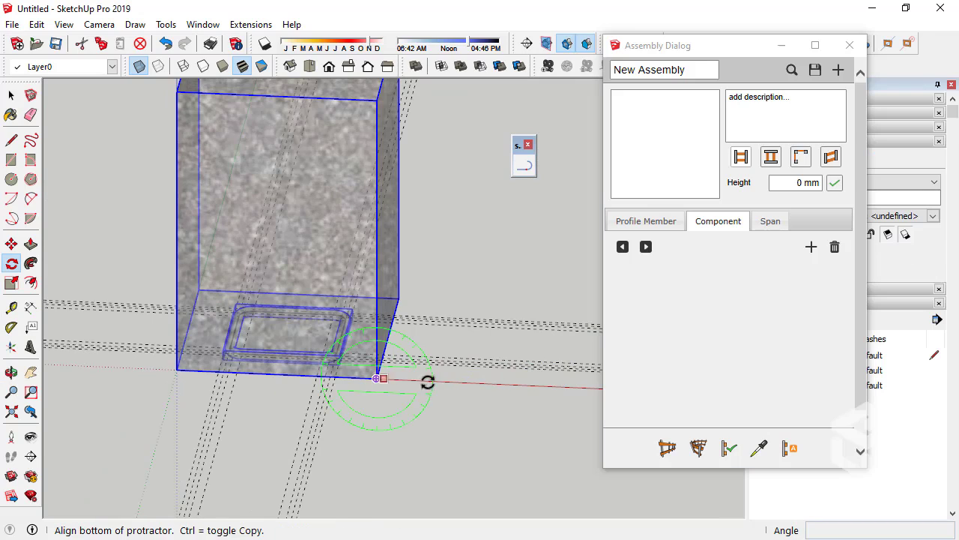
click(473, 383)
click(482, 433)
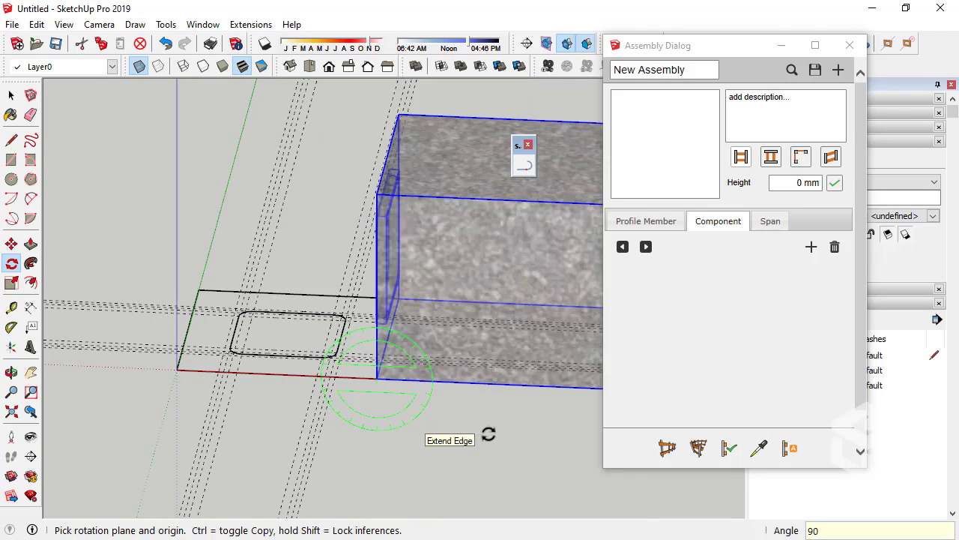
middle_drag(482, 433, 570, 322)
Step: Try Auto-Assemble, dismiss the blue-axis warning, and check Model Info's Components settings
click(791, 446)
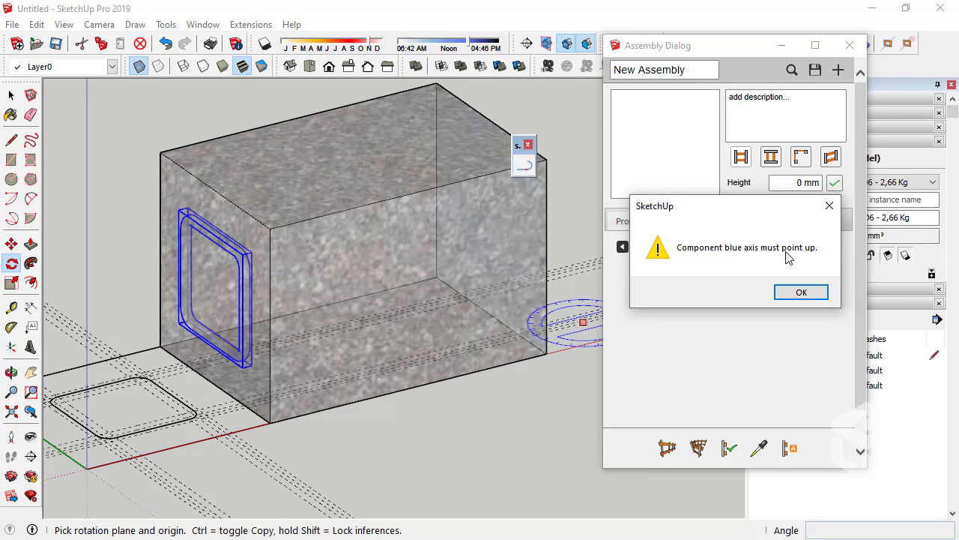
click(807, 294)
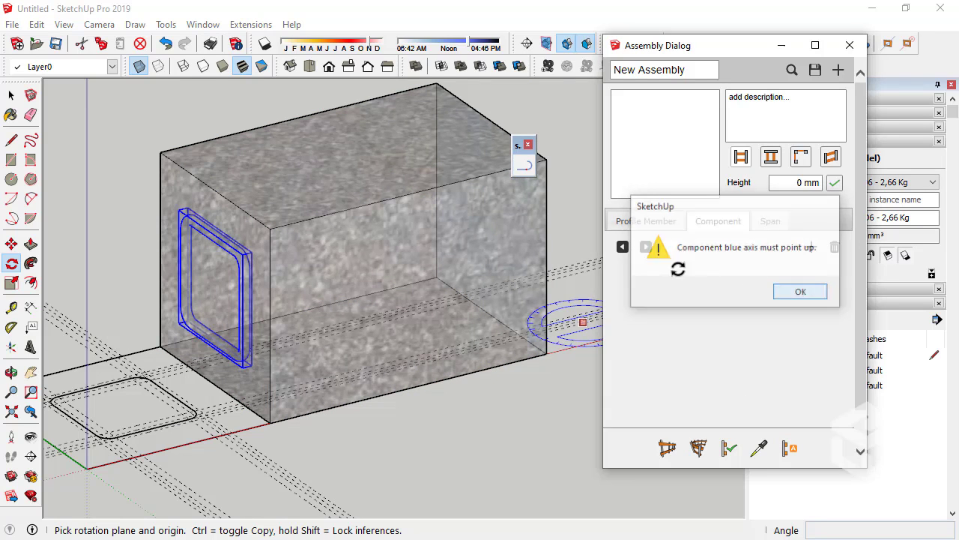
scroll(342, 310, up, 3)
click(203, 23)
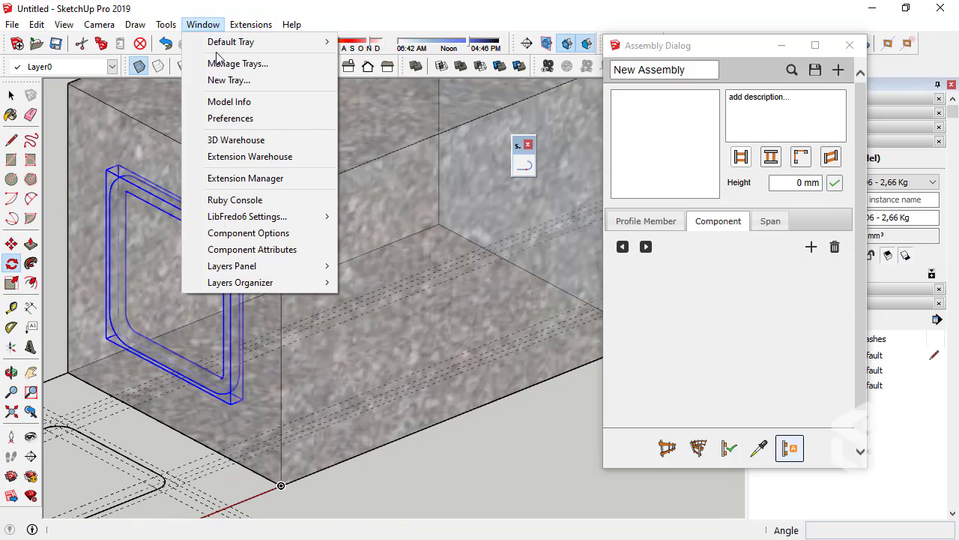
click(229, 98)
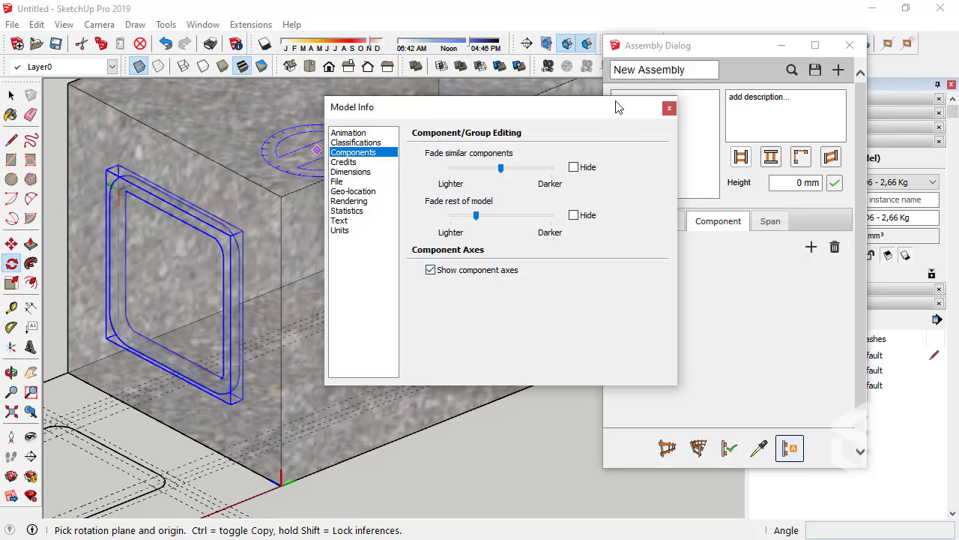
click(669, 110)
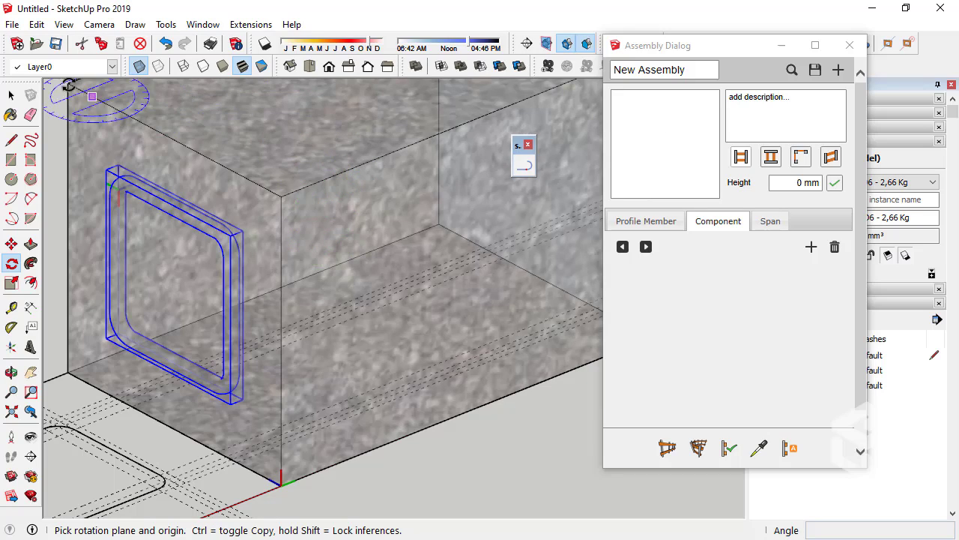
click(12, 96)
scroll(257, 272, down, 2)
Step: Select the stirrup frame and orbit to a clearer angle
scroll(317, 285, down, 2)
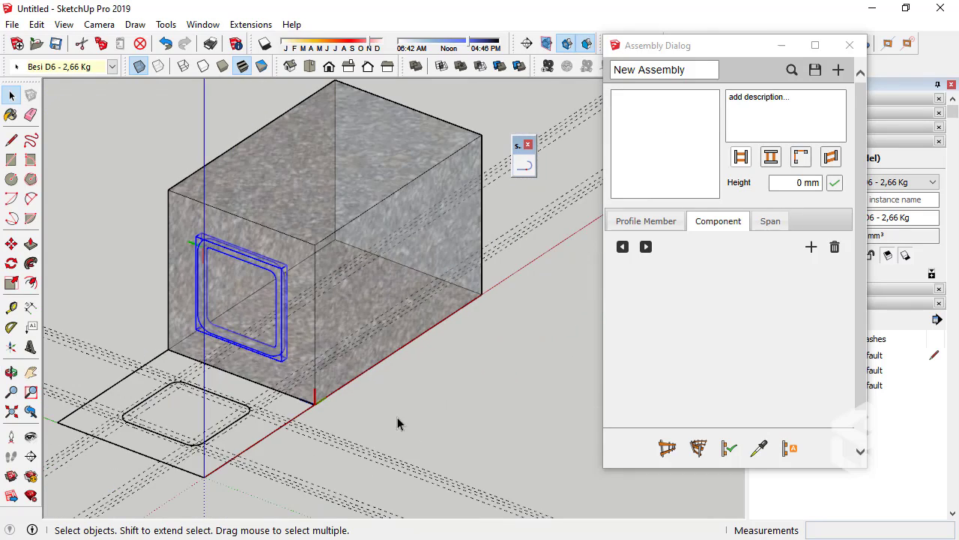
click(398, 422)
scroll(284, 339, up, 4)
click(284, 338)
middle_drag(283, 339, 253, 292)
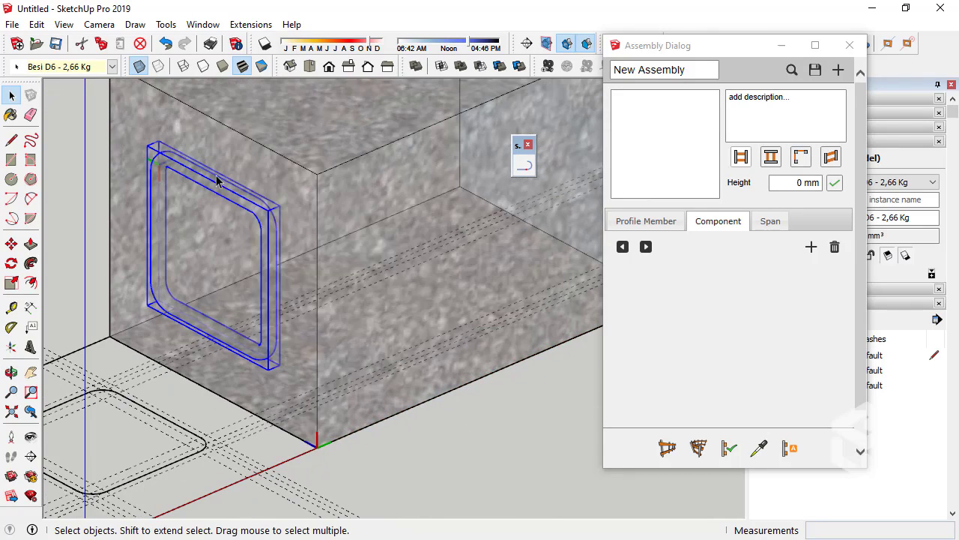
Step: Enable the s4u-Reset Axis toolbar and reset the stirrup's axes to its bottom corner
right_click(905, 68)
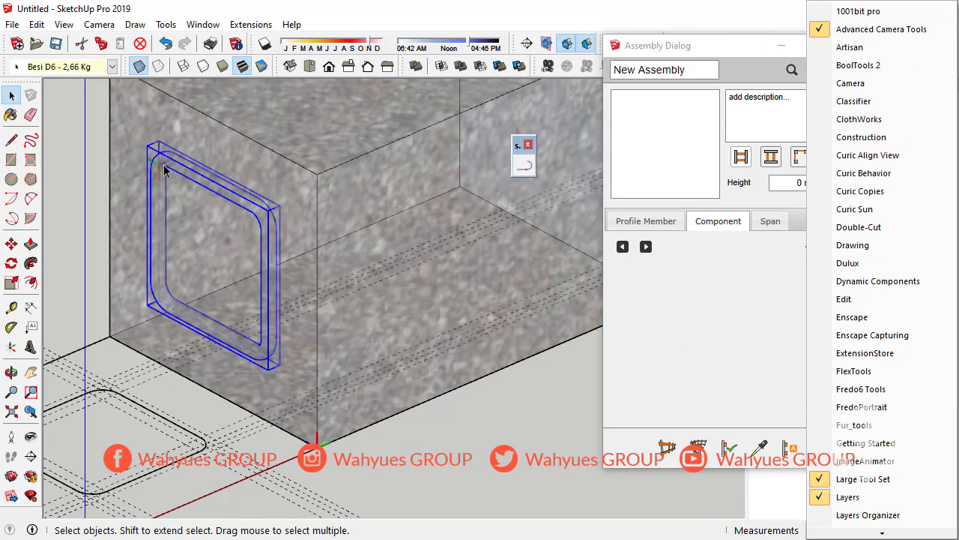
scroll(850, 315, down, 5)
scroll(850, 299, down, 3)
scroll(849, 277, down, 3)
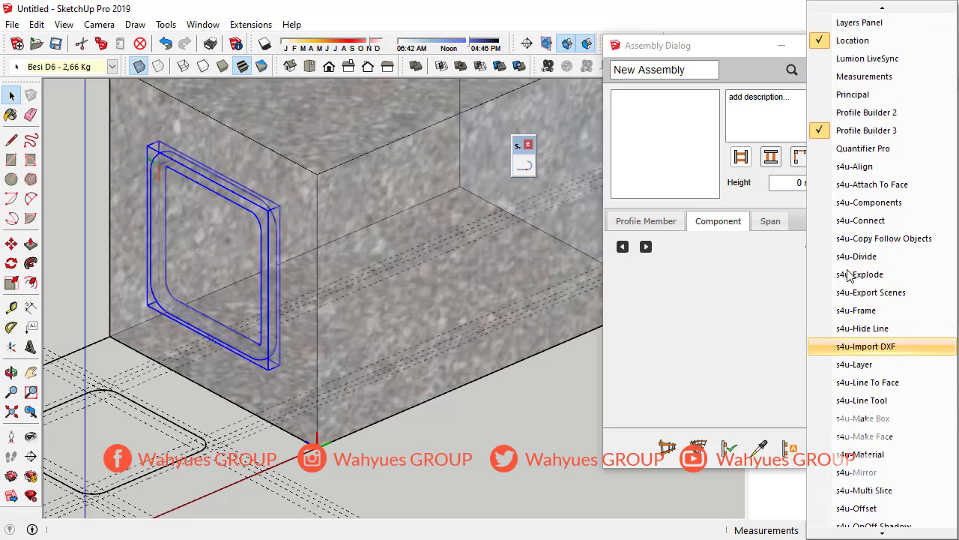
scroll(899, 419, down, 3)
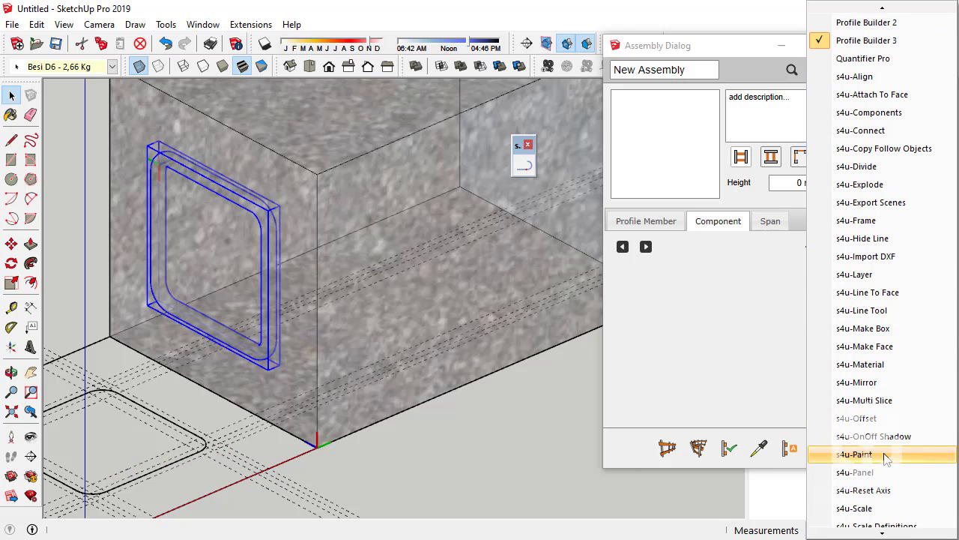
click(901, 499)
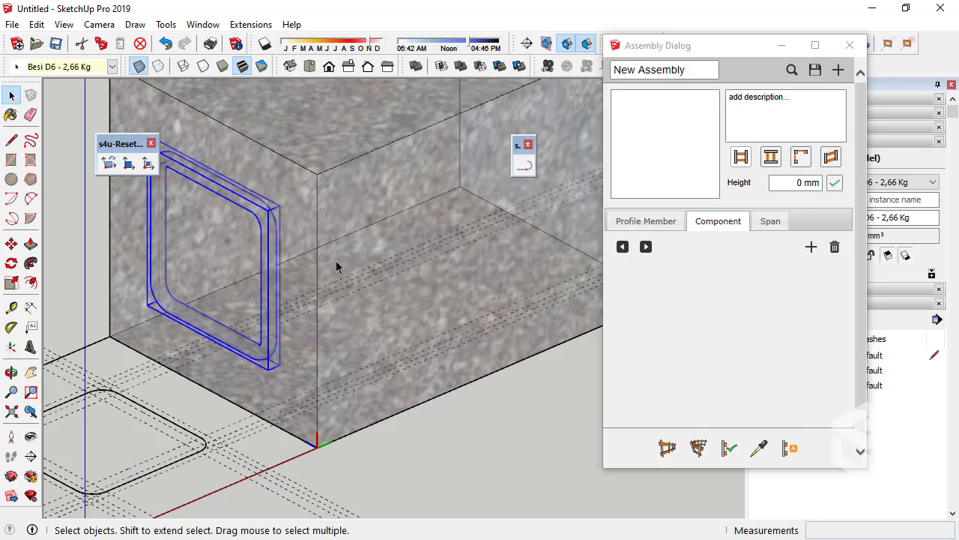
click(115, 163)
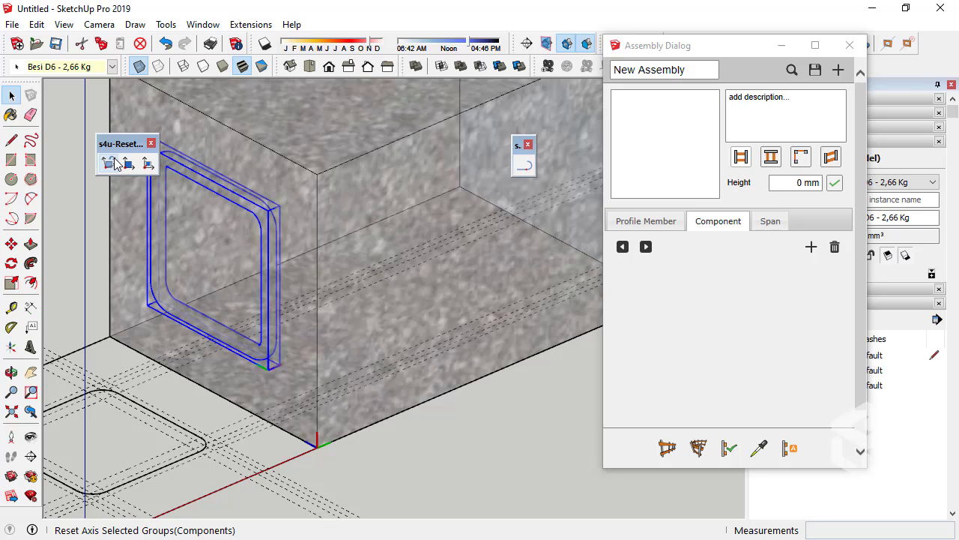
scroll(321, 365, down, 3)
click(257, 317)
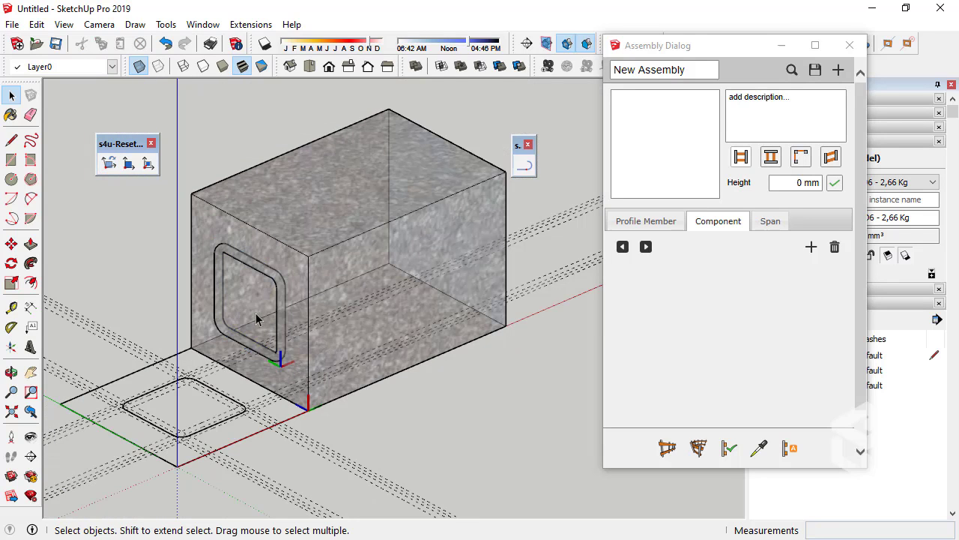
Step: Copy the Besi D6 stirrup frame 150 mm along the concrete column
click(284, 321)
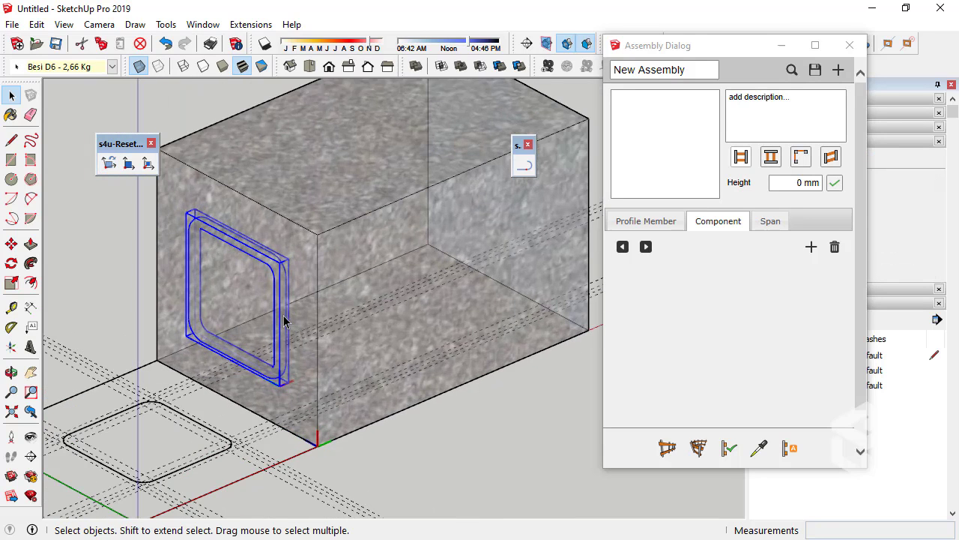
click(11, 244)
click(318, 235)
key(ctrl)
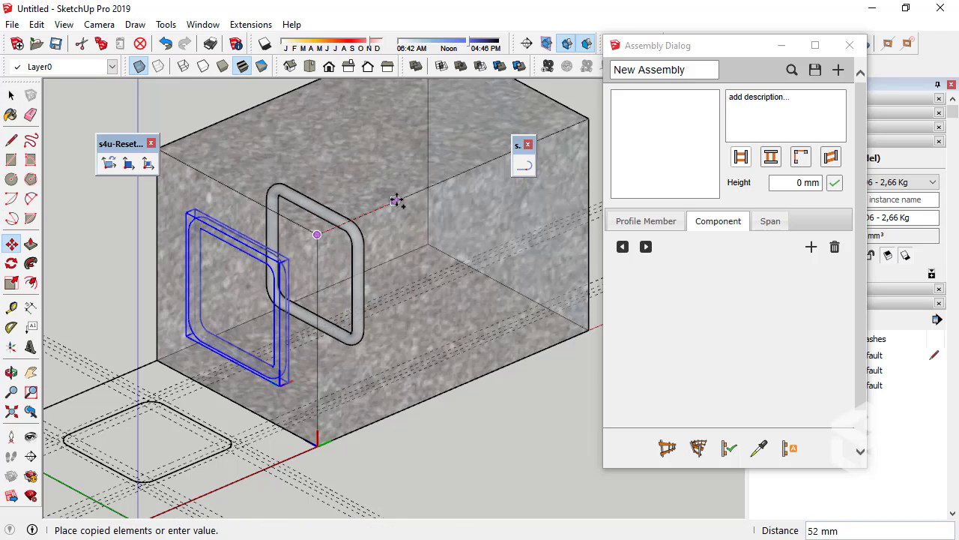
text(150)
key(Return)
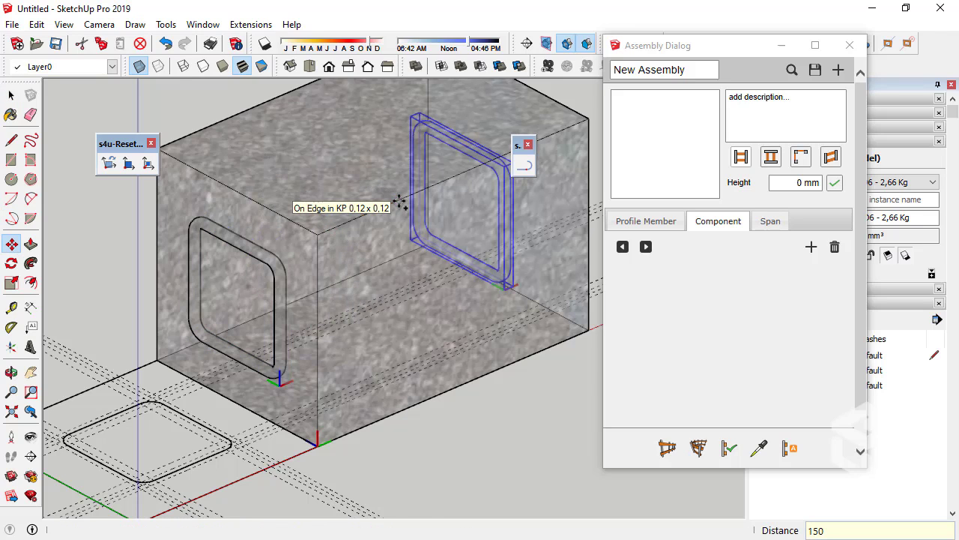
mouse_move(274, 257)
middle_down()
mouse_move(128, 306)
mouse_move(343, 299)
mouse_move(377, 263)
mouse_move(324, 325)
mouse_move(247, 300)
middle_up()
click(11, 95)
click(171, 139)
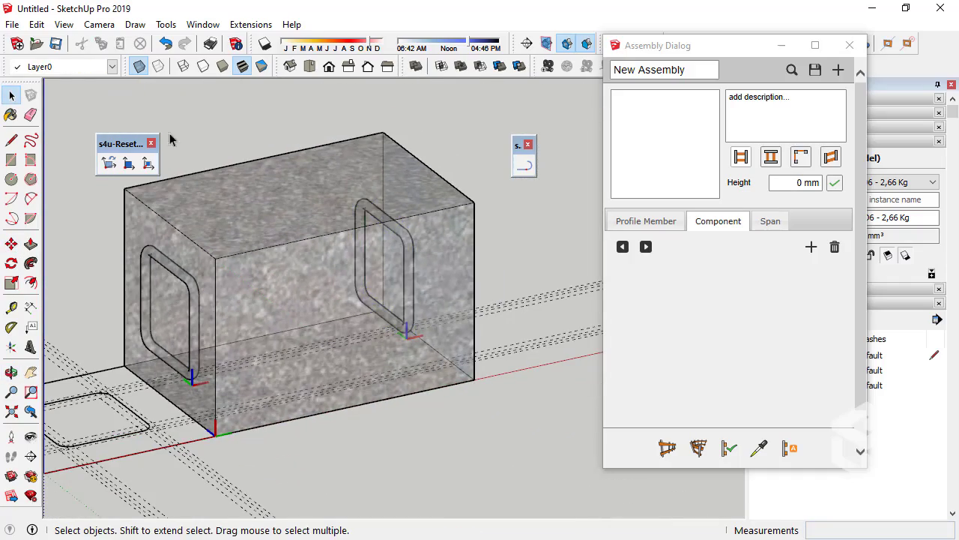
mouse_move(308, 359)
middle_down()
mouse_move(396, 360)
mouse_move(362, 343)
mouse_move(375, 337)
middle_up()
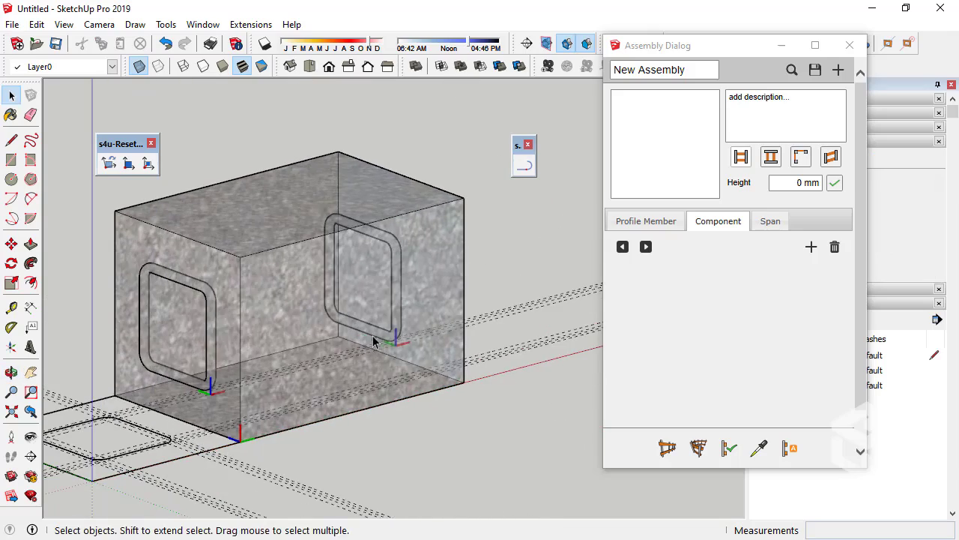
Step: Select the left stirrup, then add the concrete box and the right stirrup
scroll(240, 454, up, 1)
scroll(197, 360, up, 3)
scroll(357, 341, up, 2)
scroll(358, 341, down, 2)
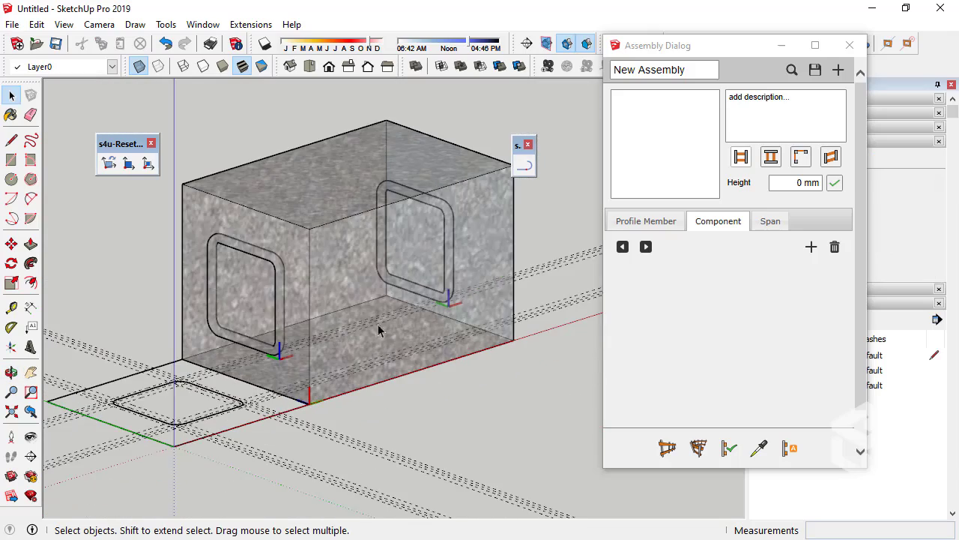
scroll(378, 324, up, 3)
click(272, 313)
shift+click(482, 275)
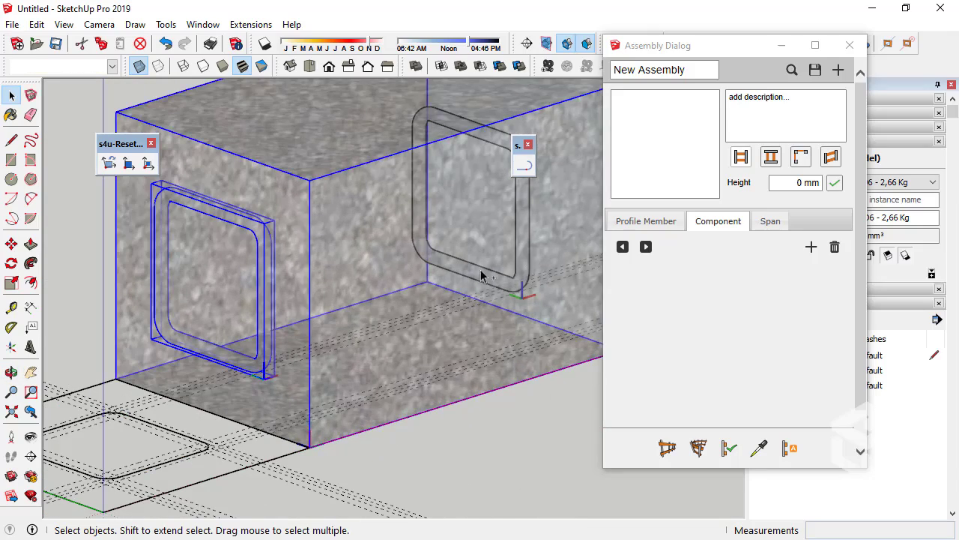
scroll(345, 260, down, 2)
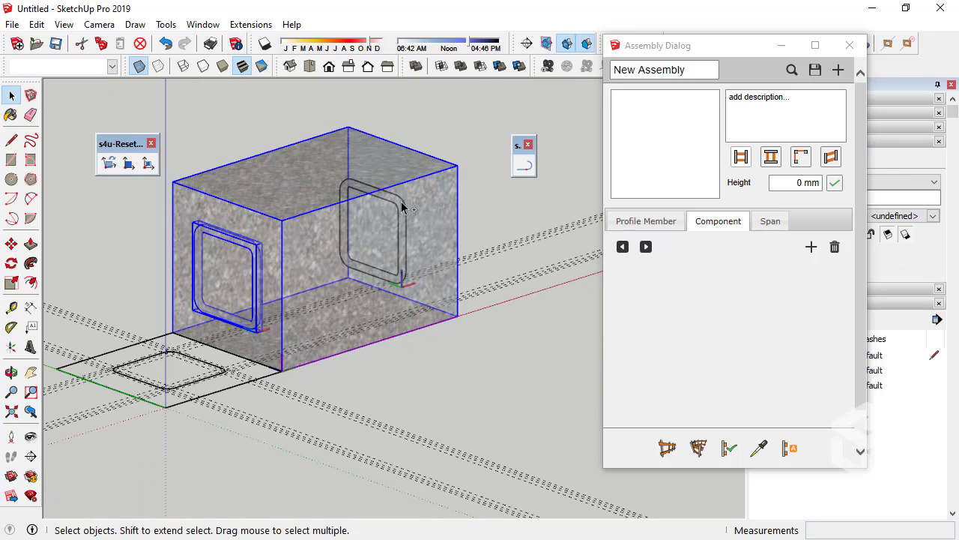
shift+click(390, 240)
middle_drag(367, 282, 405, 292)
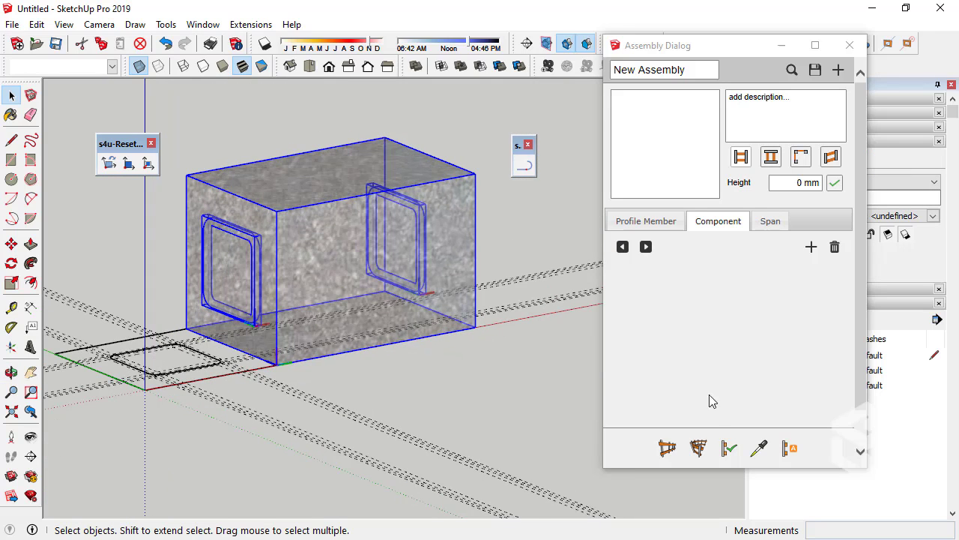
Step: Load the box and stirrups as Component#1, then start a Build Assembly path
click(789, 447)
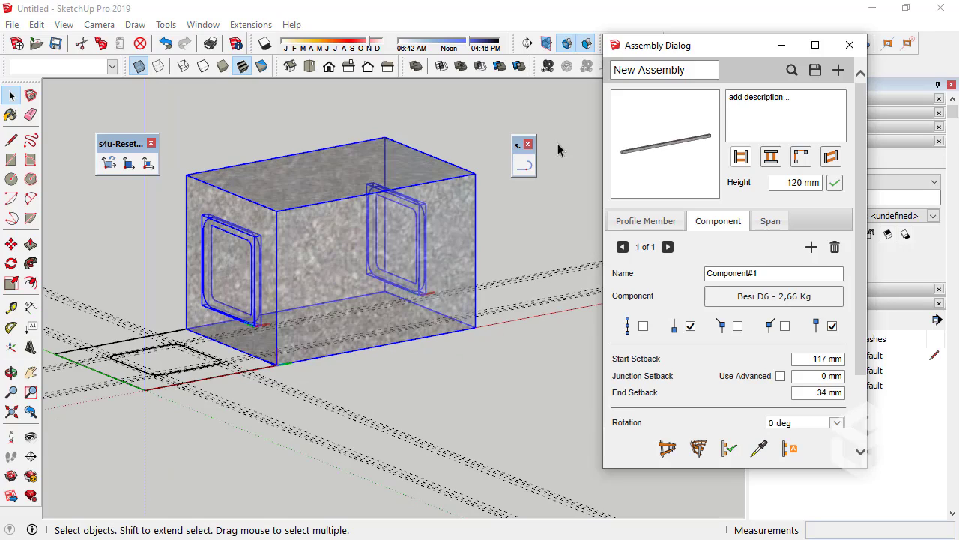
mouse_move(334, 257)
middle_down()
mouse_move(355, 300)
mouse_move(300, 255)
middle_up()
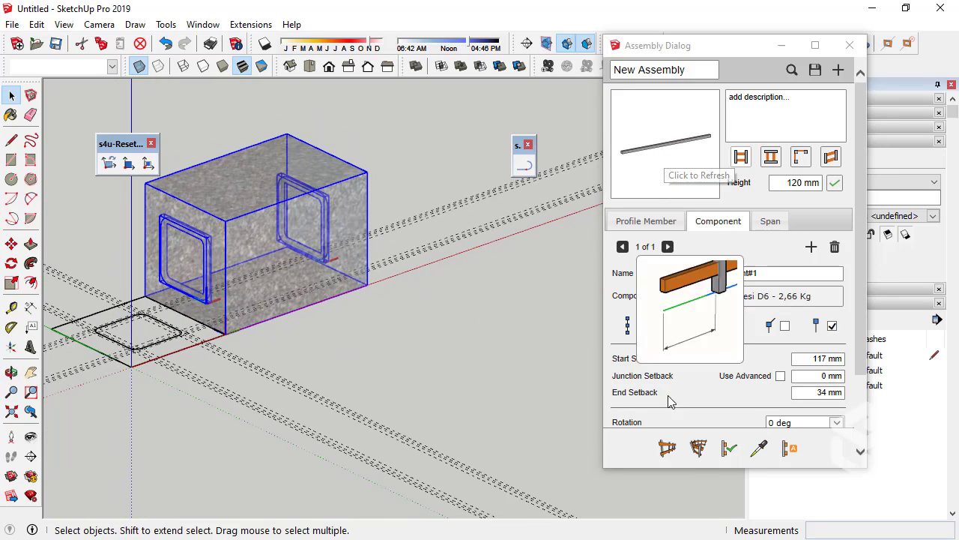
click(667, 447)
click(313, 375)
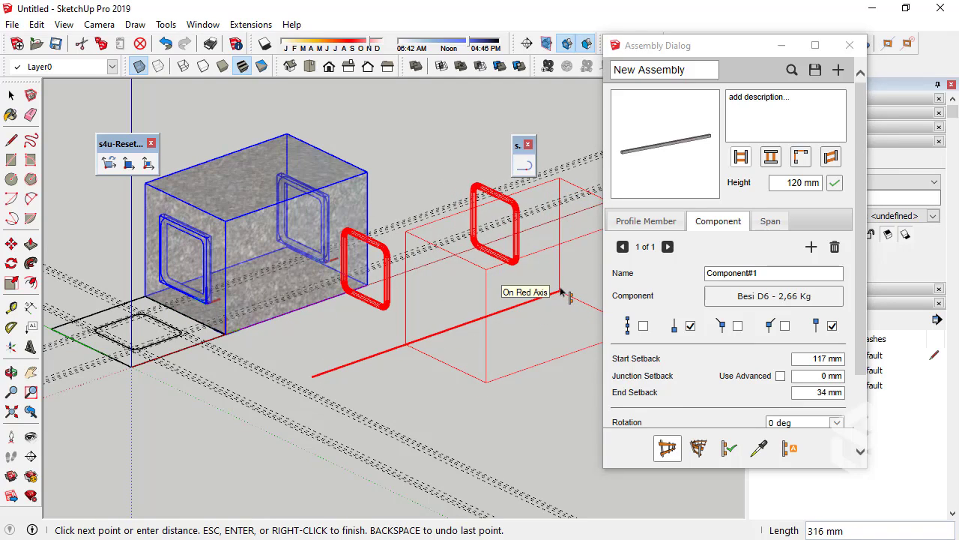
Step: Finish the short path to generate the first stirrup assembly
double_click(561, 292)
mouse_move(538, 292)
middle_down()
mouse_move(505, 299)
mouse_move(743, 274)
mouse_move(700, 300)
mouse_move(426, 311)
mouse_move(514, 345)
mouse_move(667, 252)
mouse_move(550, 287)
mouse_move(539, 314)
middle_up()
scroll(539, 315, down, 3)
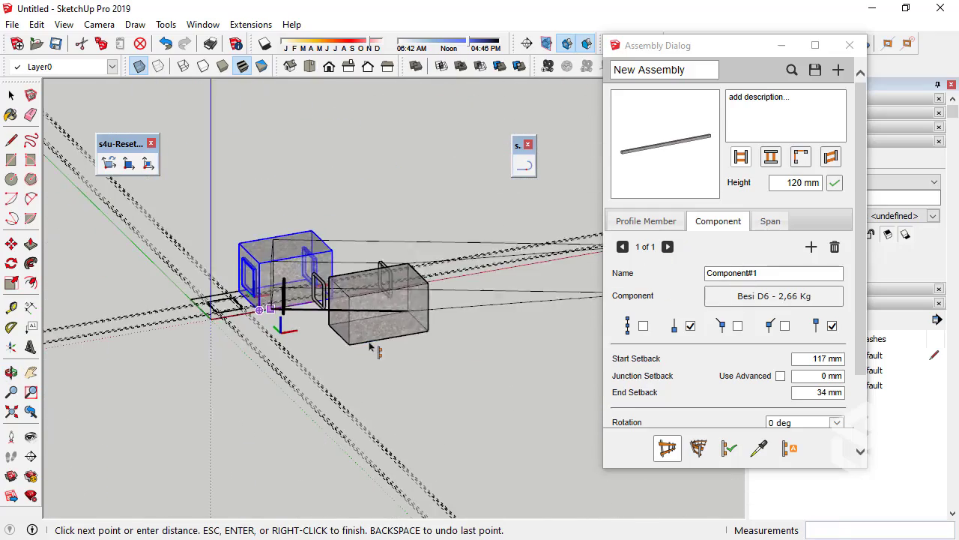
right_click(544, 345)
click(547, 345)
Step: Draw a tall vertical member, then undo it
click(412, 374)
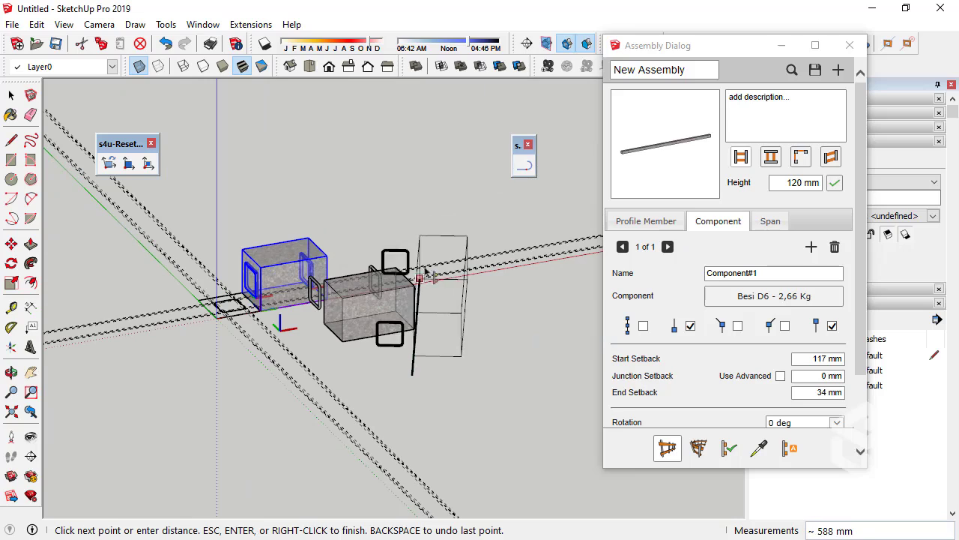
click(415, 204)
right_click(427, 196)
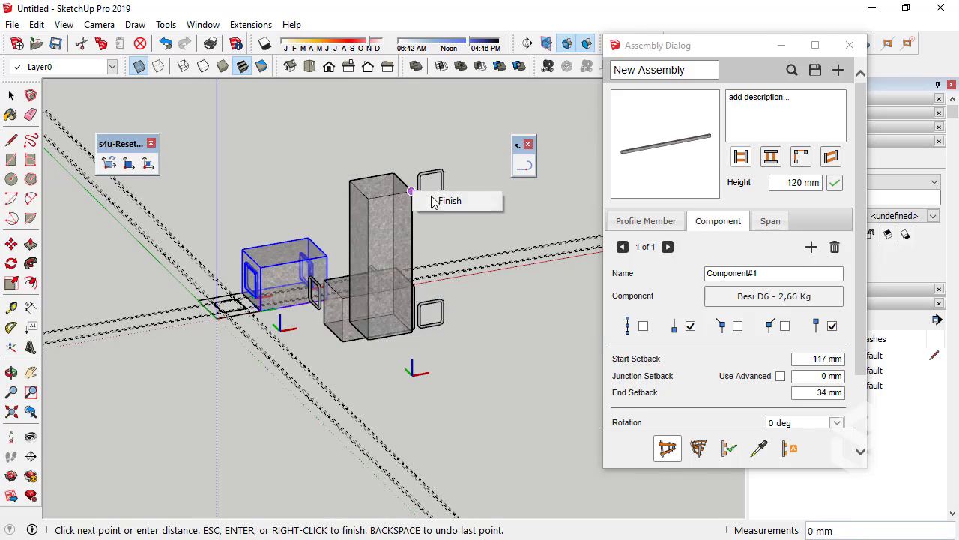
click(442, 200)
mouse_move(442, 200)
middle_down()
mouse_move(564, 319)
mouse_move(494, 370)
middle_up()
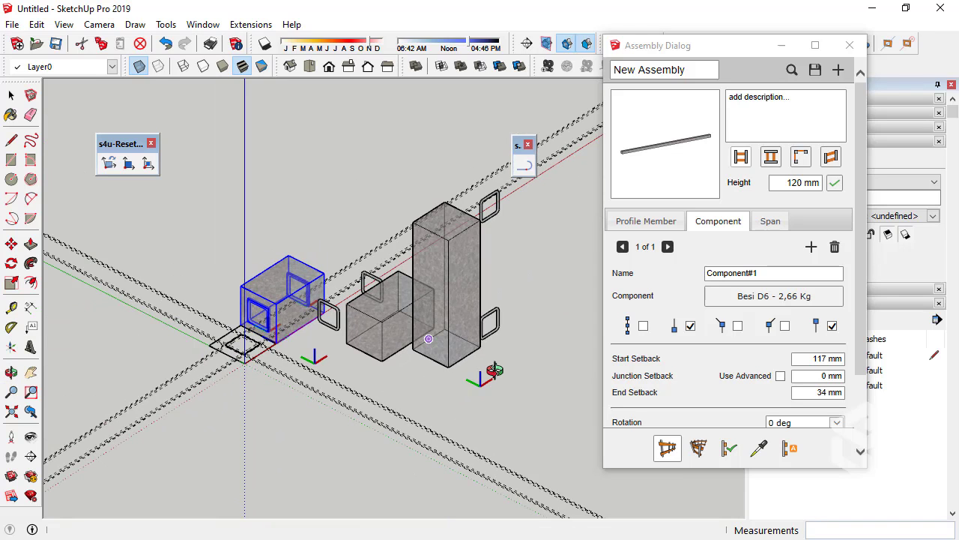
key(ctrl+z)
key(space)
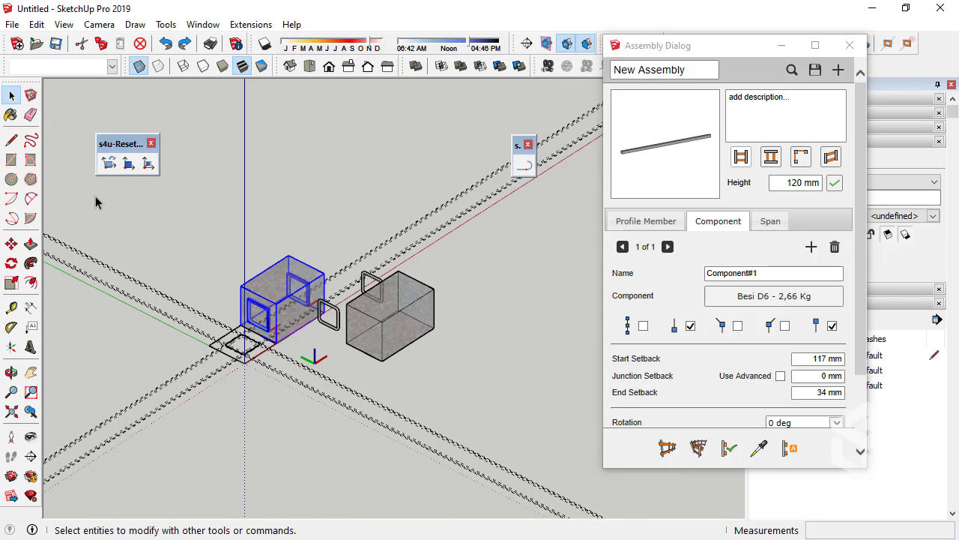
Step: Draw a new vertical column member with stirrups
scroll(388, 317, down, 2)
scroll(395, 385, up, 3)
scroll(396, 385, up, 2)
middle_drag(396, 385, 310, 332)
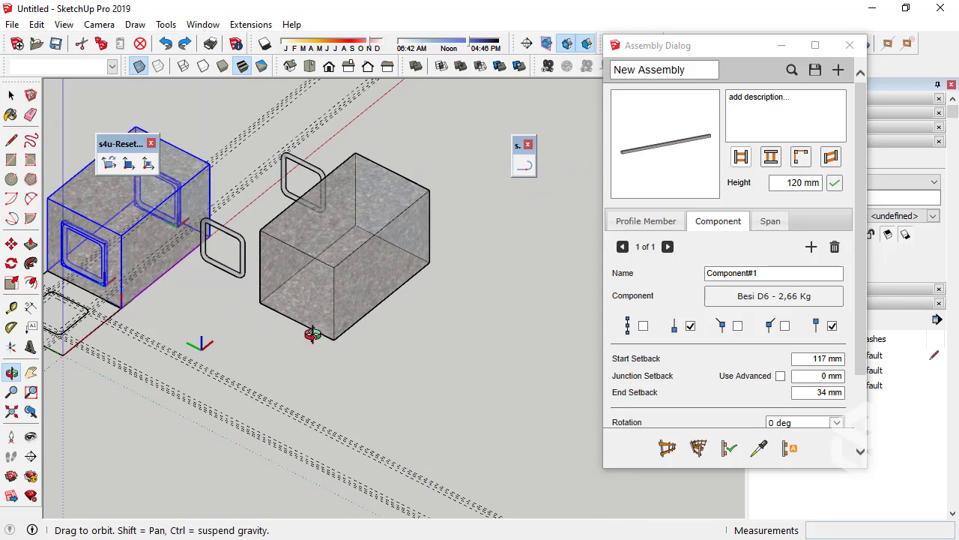
scroll(293, 413, down, 3)
scroll(368, 332, up, 1)
scroll(102, 259, down, 2)
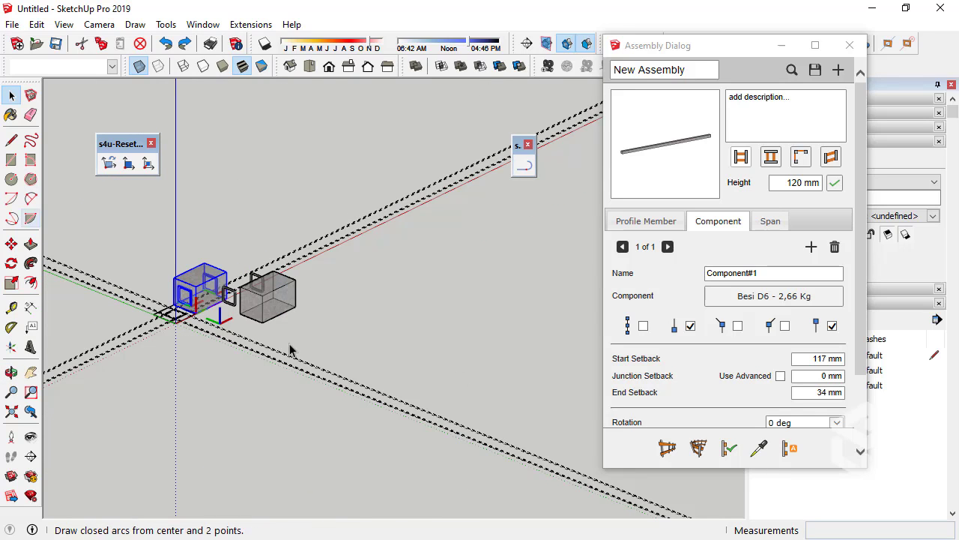
click(667, 448)
click(368, 239)
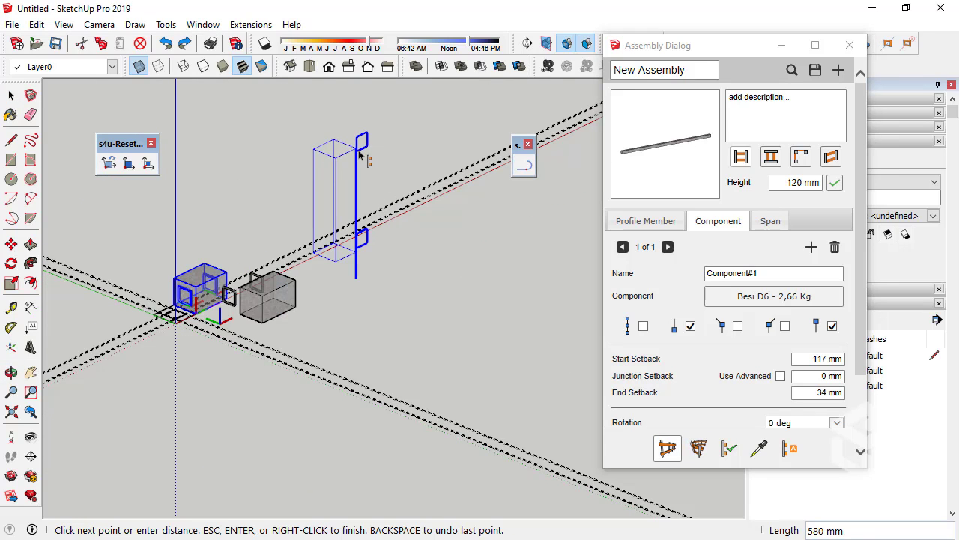
right_click(357, 145)
click(393, 154)
Step: Draw a 938 mm horizontal beam member, then return to selecting
mouse_move(352, 322)
middle_down()
mouse_move(336, 352)
mouse_move(332, 338)
mouse_move(269, 295)
middle_up()
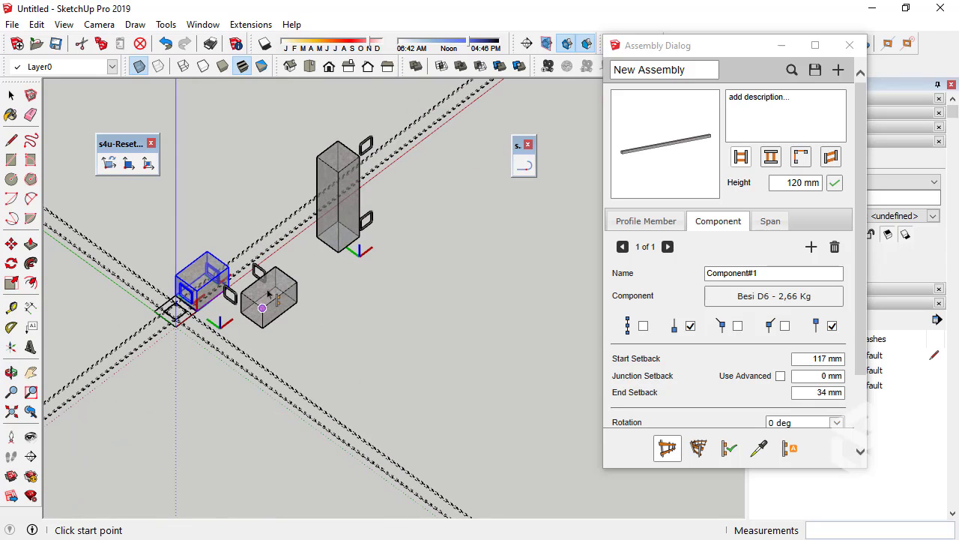
click(323, 387)
right_click(504, 265)
click(510, 262)
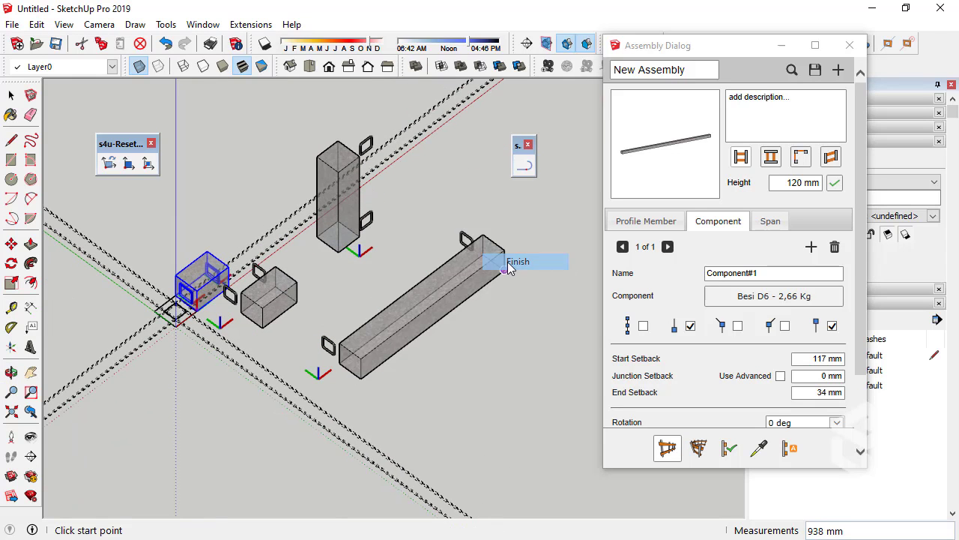
key(space)
Step: Select the long beam and apply a 0 mm start setback
click(443, 324)
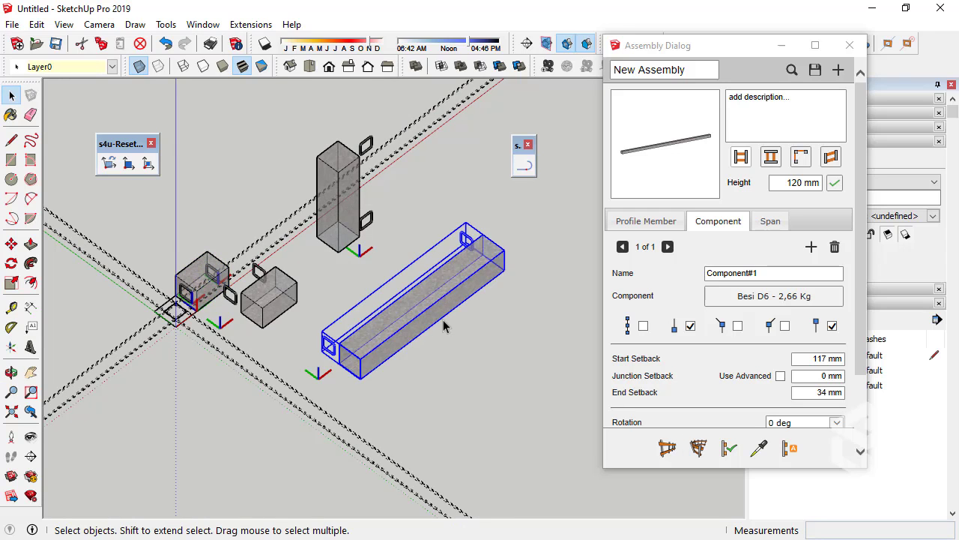
scroll(459, 283, up, 2)
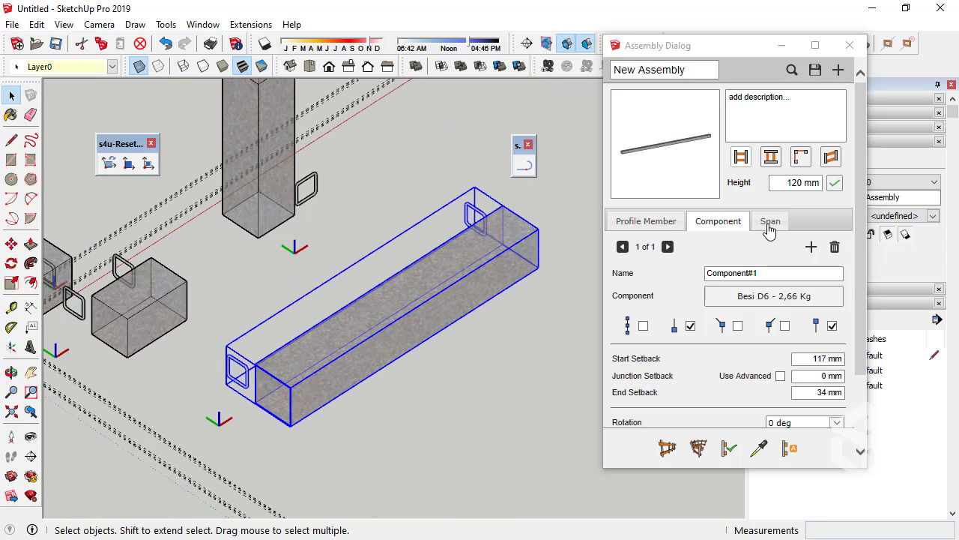
drag(695, 48, 654, 25)
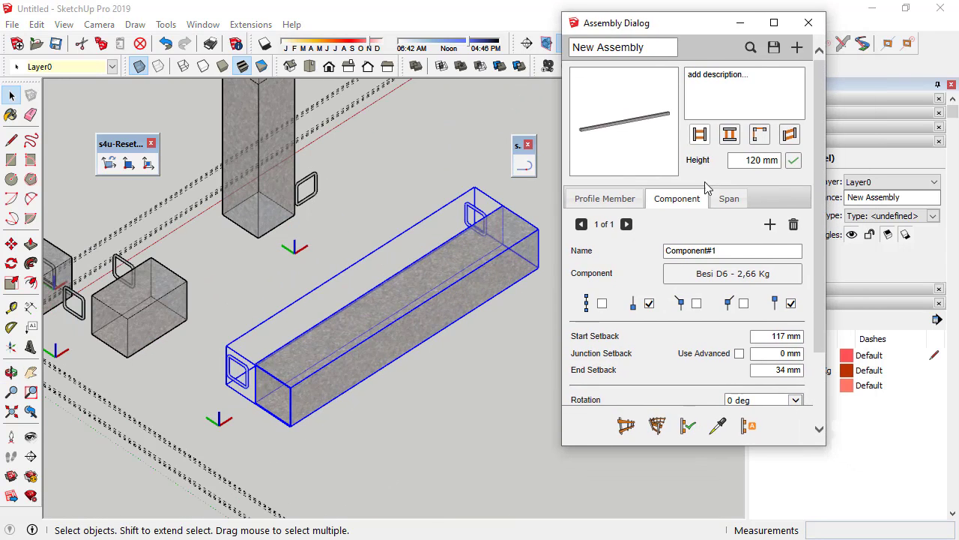
scroll(810, 207, down, 2)
text(0)
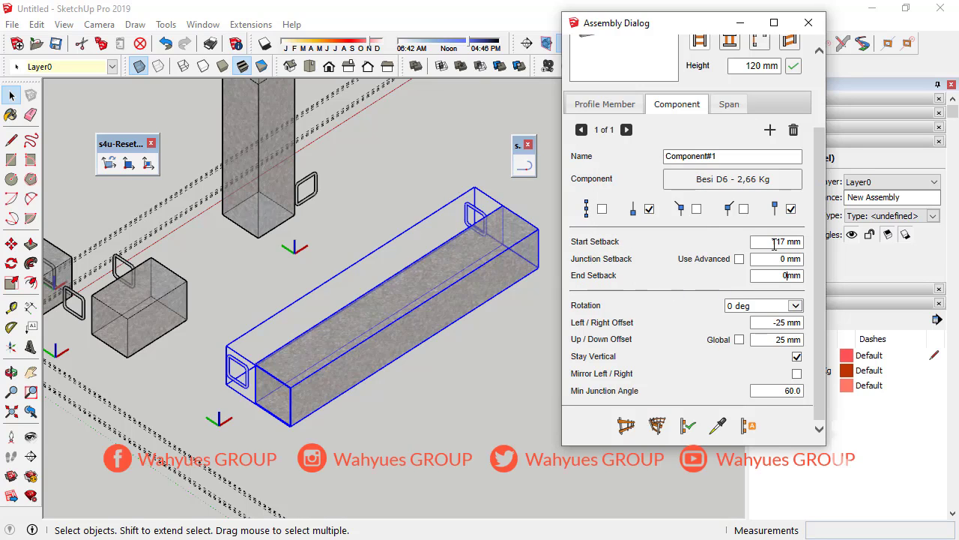
double_click(784, 241)
text(0)
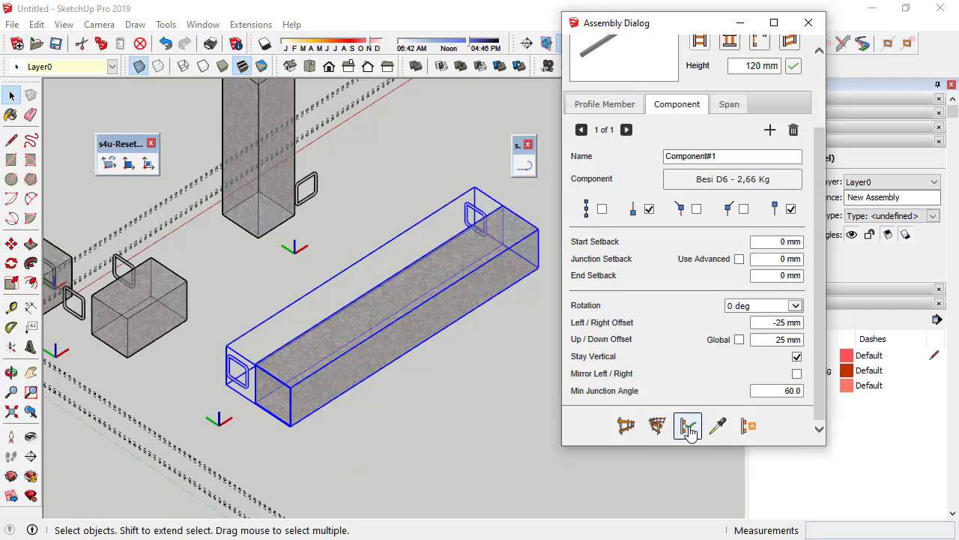
click(690, 427)
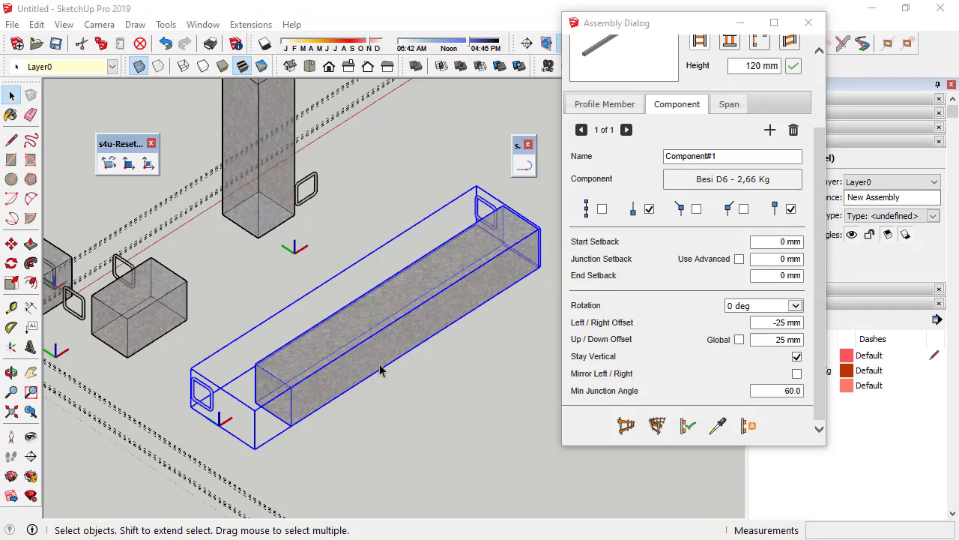
mouse_move(380, 369)
middle_down()
mouse_move(335, 364)
mouse_move(284, 391)
middle_up()
Step: Set the left/right and up/down offsets to 0 mm and apply them
drag(771, 321, 780, 321)
text(0)
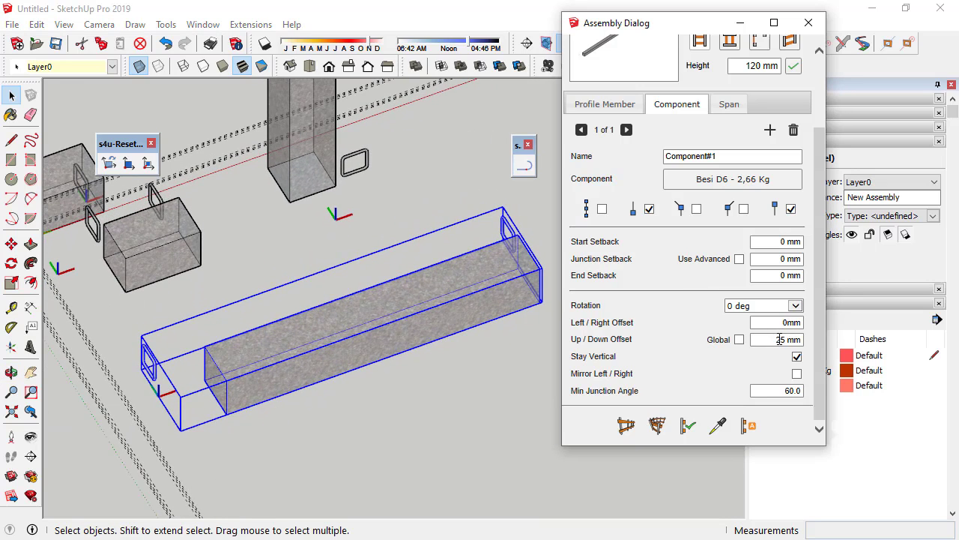
click(685, 439)
mouse_move(368, 317)
middle_down()
mouse_move(425, 326)
mouse_move(649, 155)
mouse_move(409, 329)
middle_up()
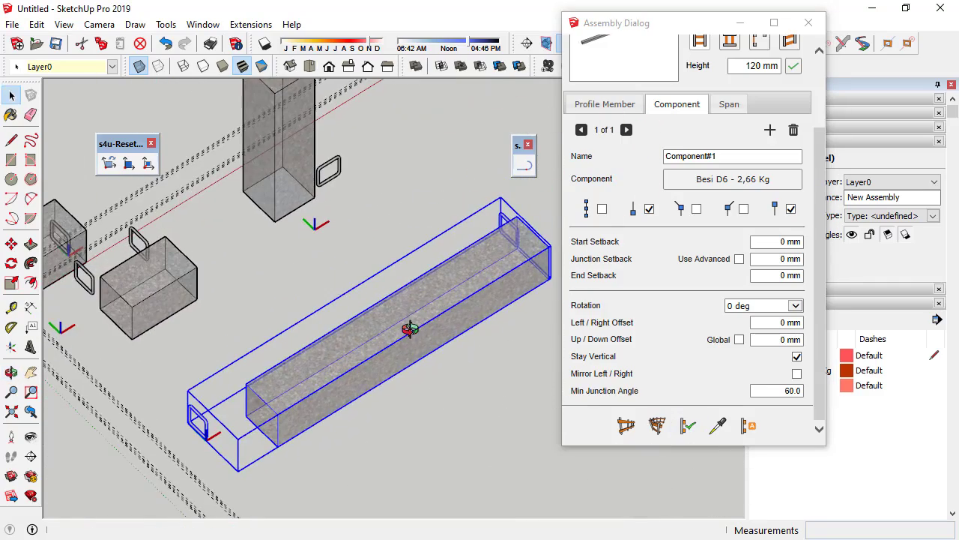
click(824, 353)
mouse_move(593, 357)
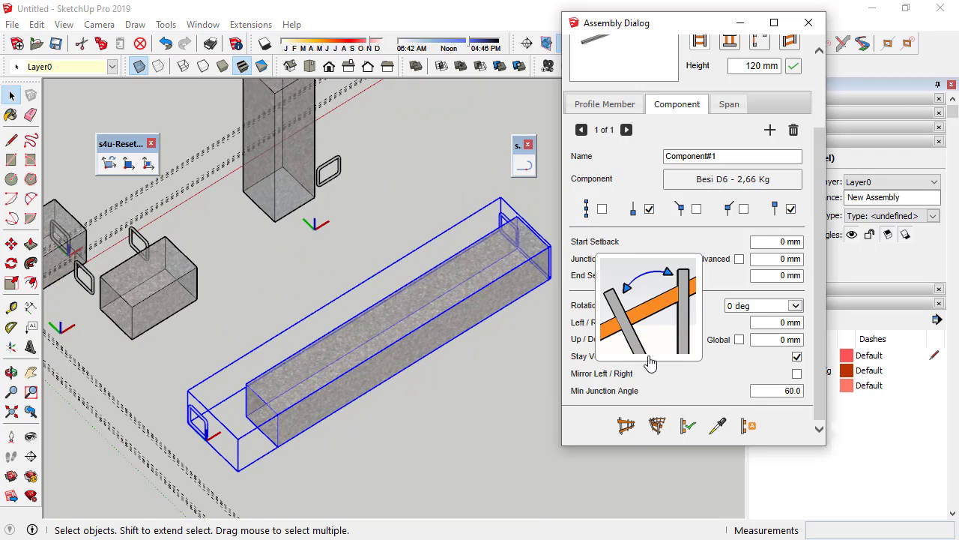
scroll(439, 332, down, 2)
scroll(353, 278, down, 2)
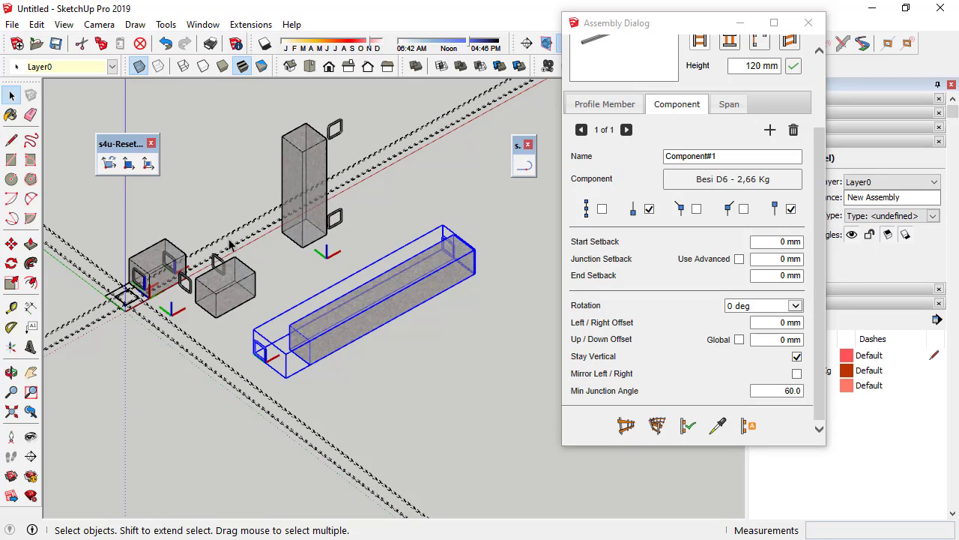
Step: Draw a trial assembly member from the beam end, then delete it
click(626, 425)
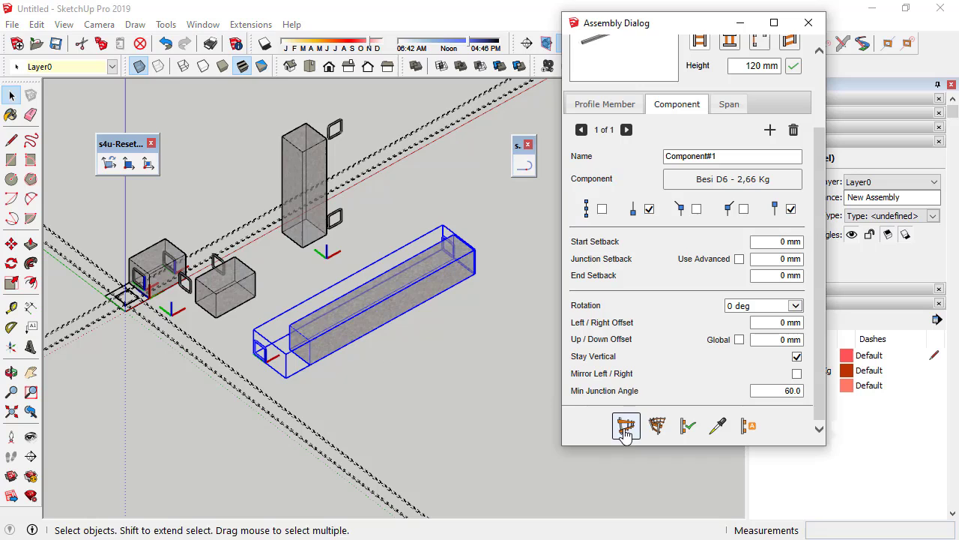
click(492, 361)
right_click(500, 222)
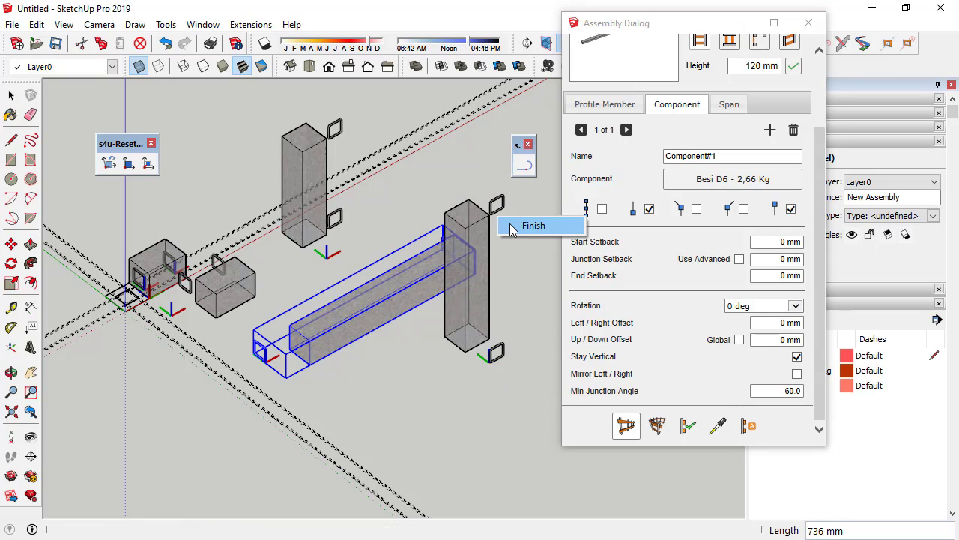
click(528, 225)
click(11, 96)
click(494, 323)
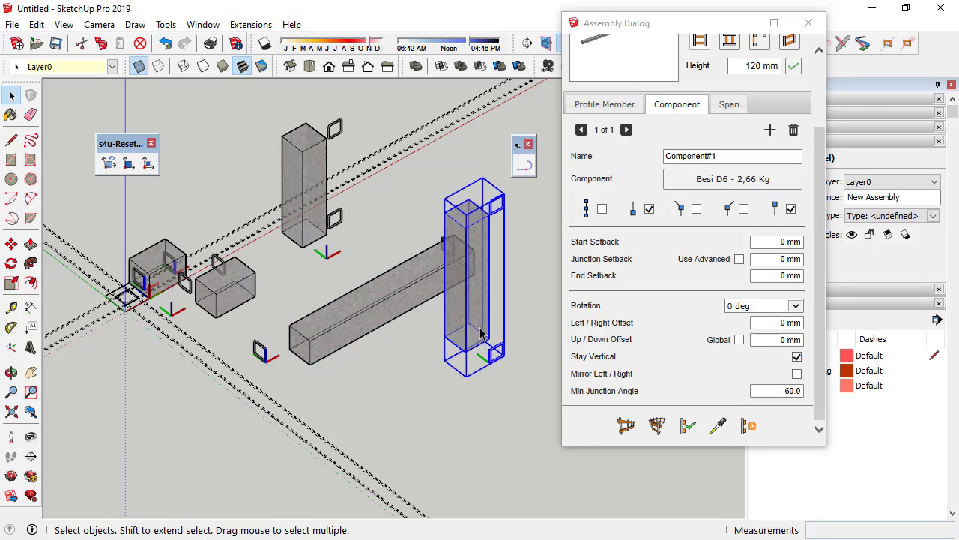
key(Delete)
middle_drag(495, 324, 437, 336)
Step: Turn off Stay Vertical and draw a new vertical column member rising from the beam
click(417, 281)
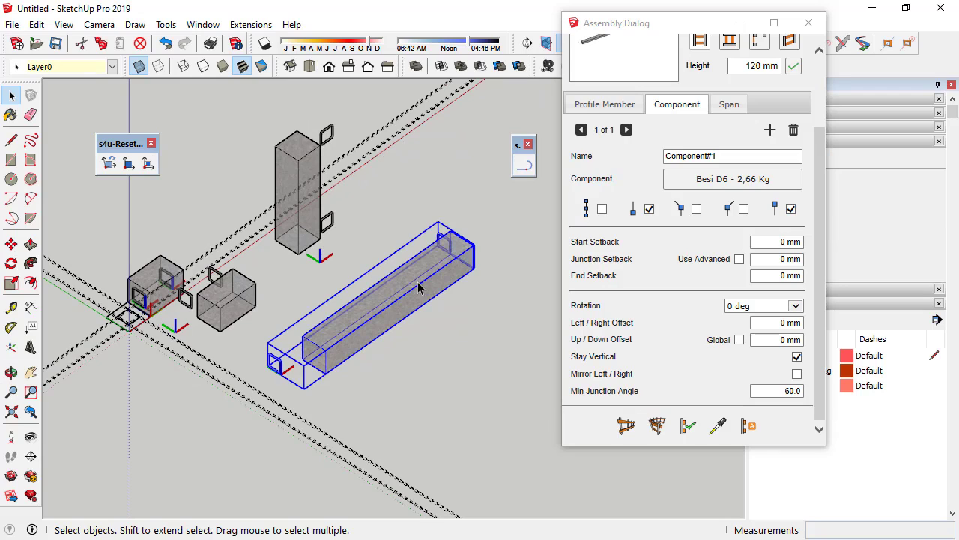
click(796, 358)
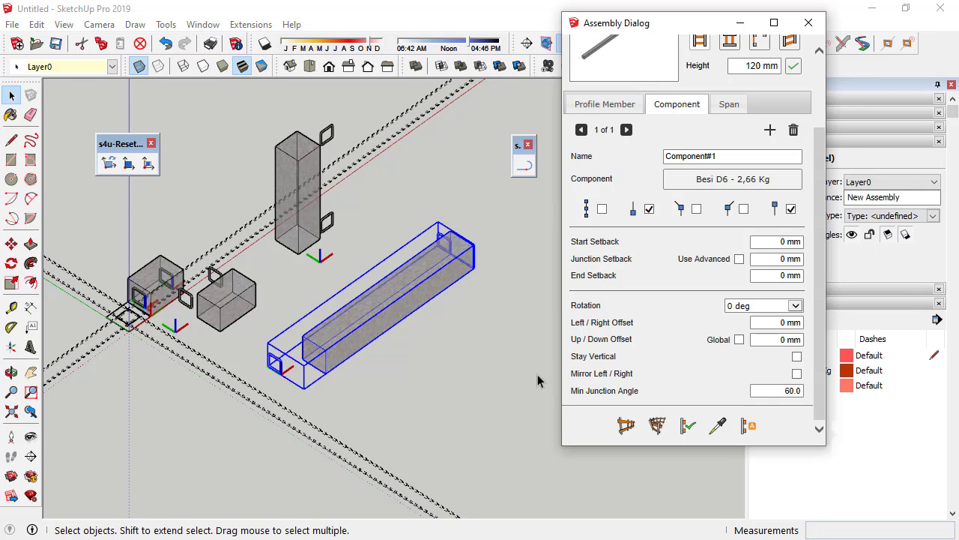
click(638, 432)
click(421, 353)
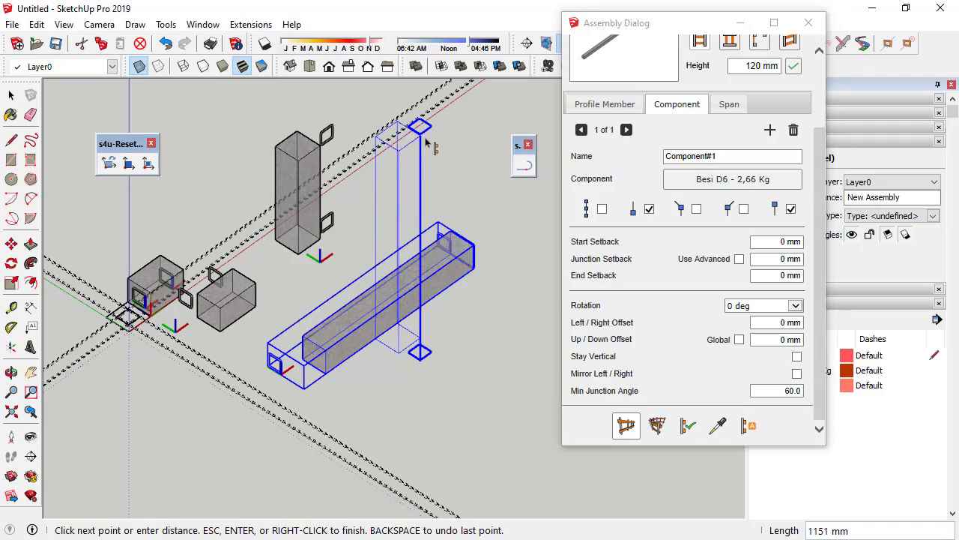
click(460, 145)
mouse_move(460, 146)
middle_down()
mouse_move(402, 466)
mouse_move(77, 387)
mouse_move(384, 202)
middle_up()
scroll(384, 202, up, 2)
key(Escape)
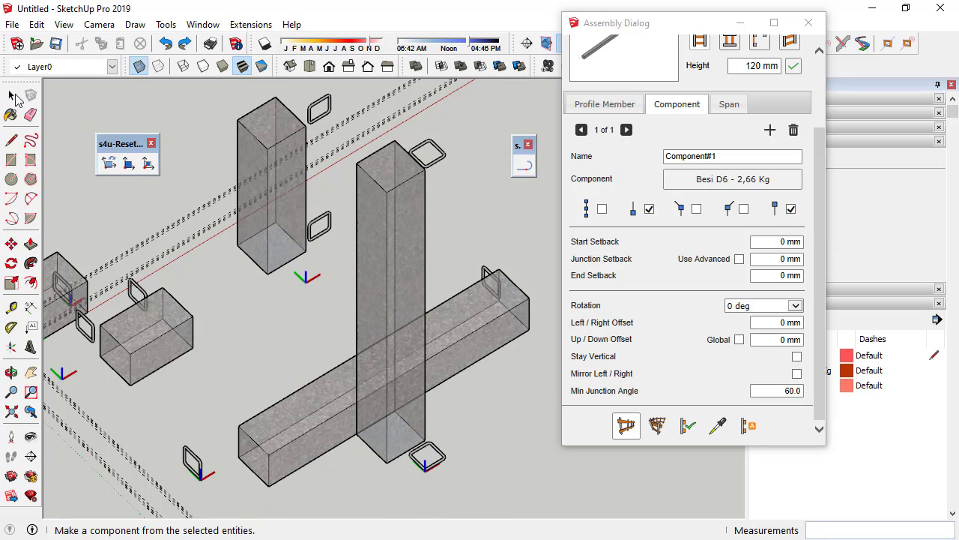
click(11, 95)
middle_drag(434, 368, 410, 286)
click(465, 315)
Step: Move the new vertical column about 620 mm away, clear of the beam
scroll(285, 255, down, 2)
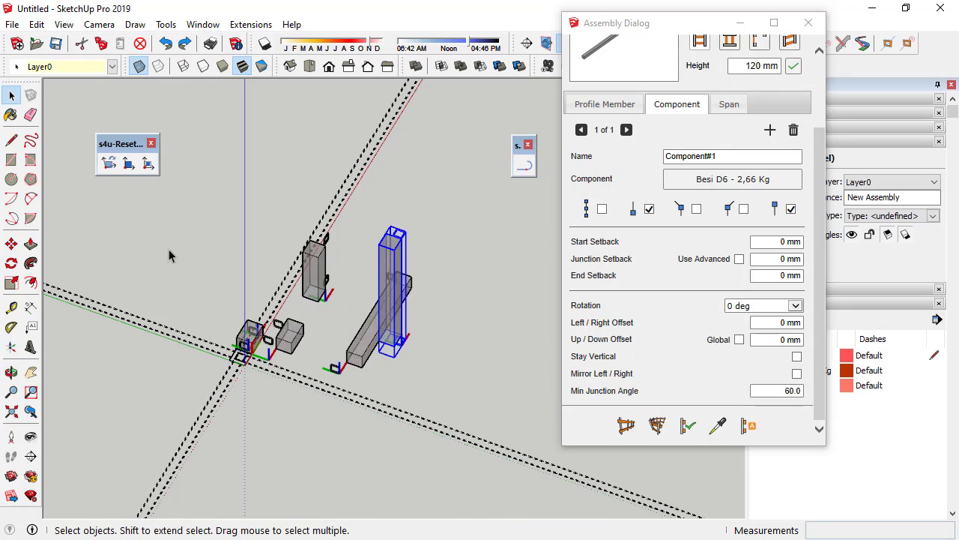
click(11, 243)
click(335, 417)
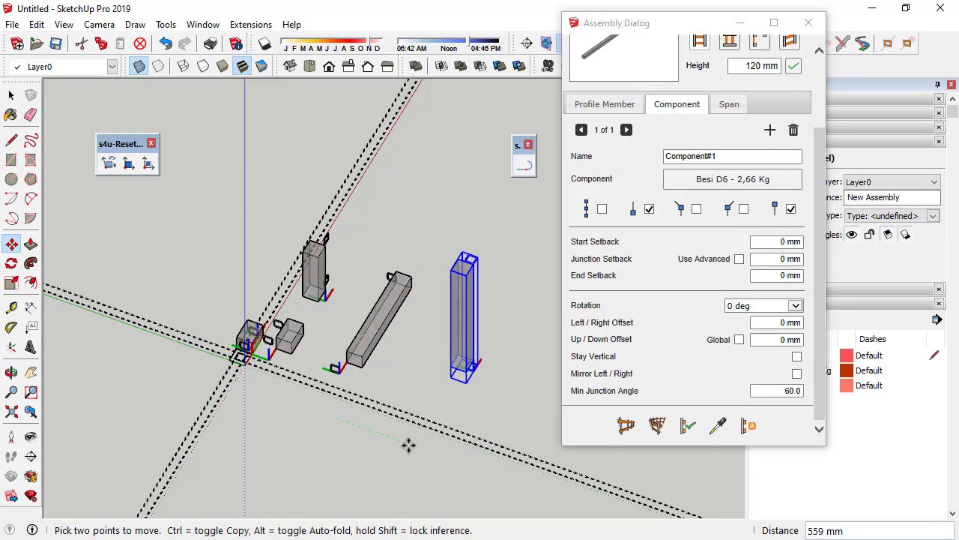
click(417, 449)
click(11, 96)
click(277, 171)
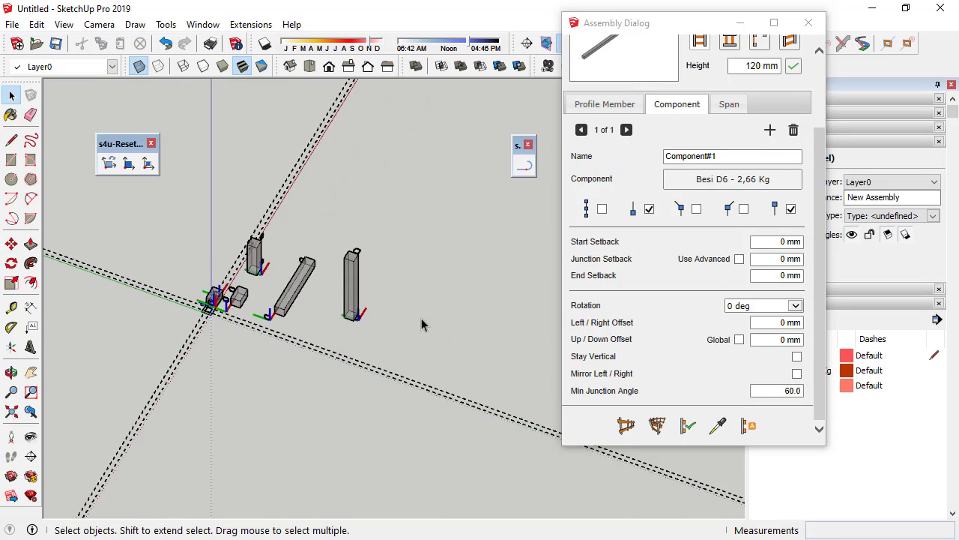
Step: Reselect the column, switch to Top view and bring up the Camera menu
scroll(375, 314, up, 3)
scroll(322, 277, up, 3)
mouse_move(322, 278)
middle_down()
mouse_move(329, 256)
mouse_move(335, 275)
middle_up()
click(335, 274)
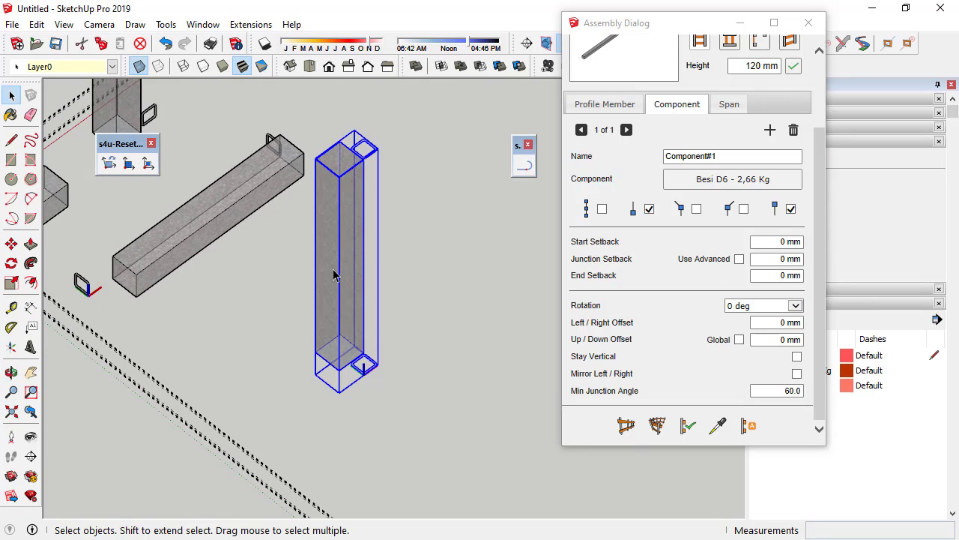
click(310, 65)
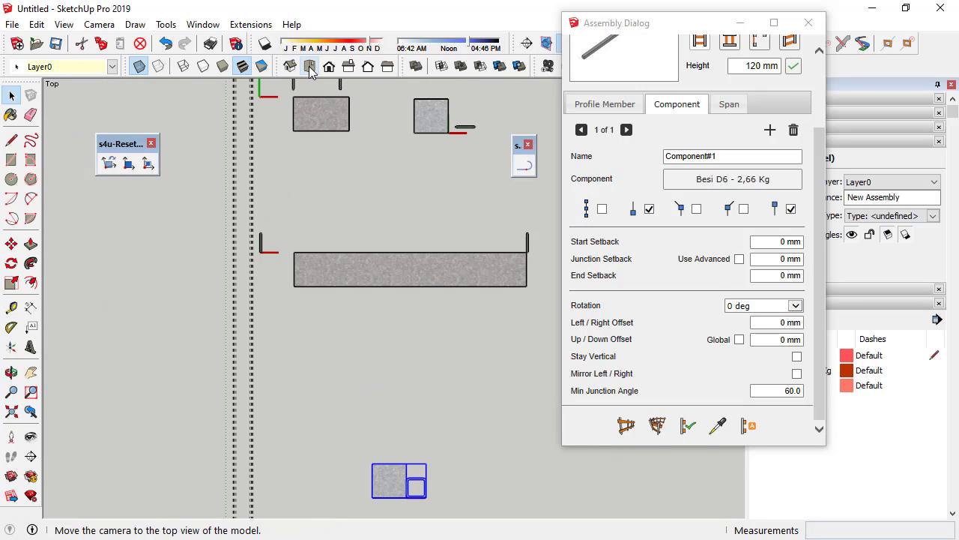
click(94, 27)
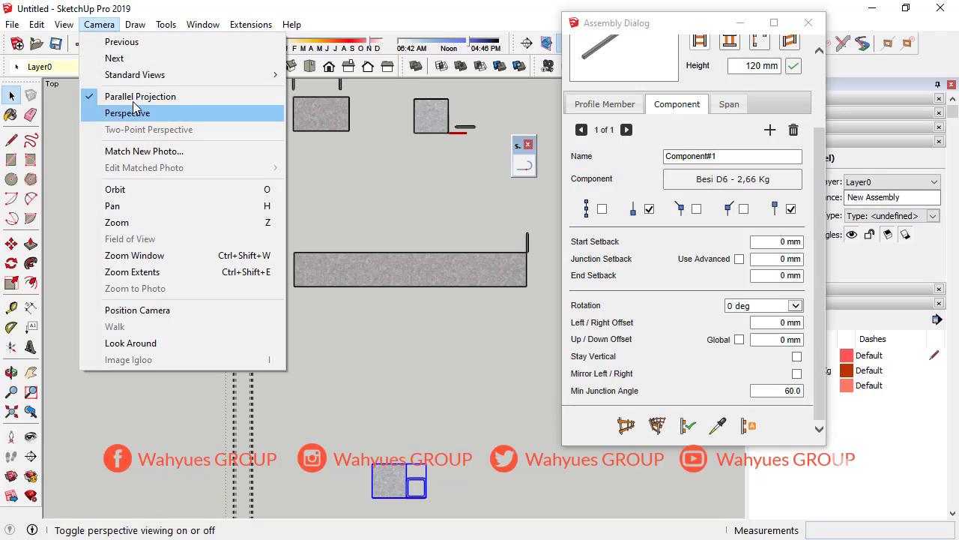
click(422, 186)
scroll(351, 223, down, 2)
scroll(383, 383, up, 2)
Step: Select the square tube profile and zoom in to inspect it
scroll(400, 392, up, 3)
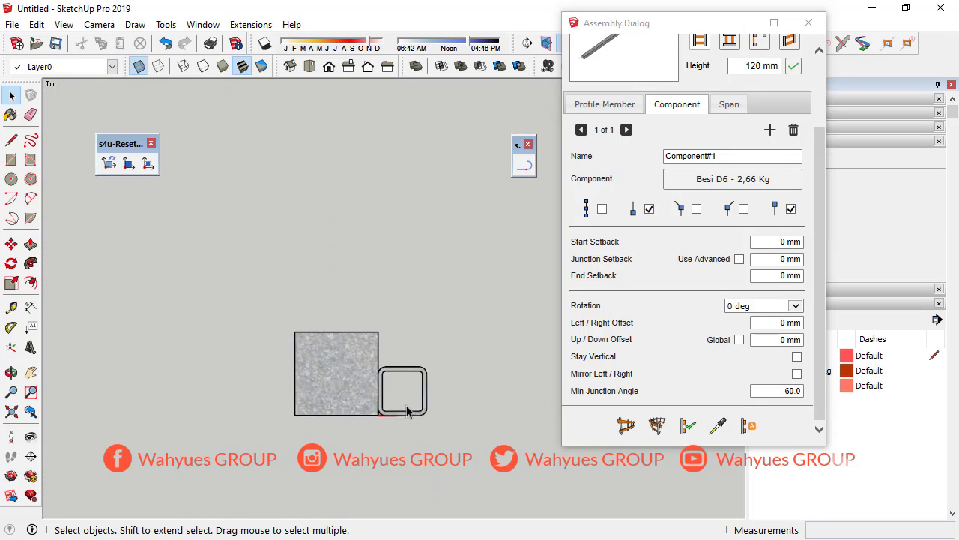
scroll(407, 410, up, 2)
click(410, 310)
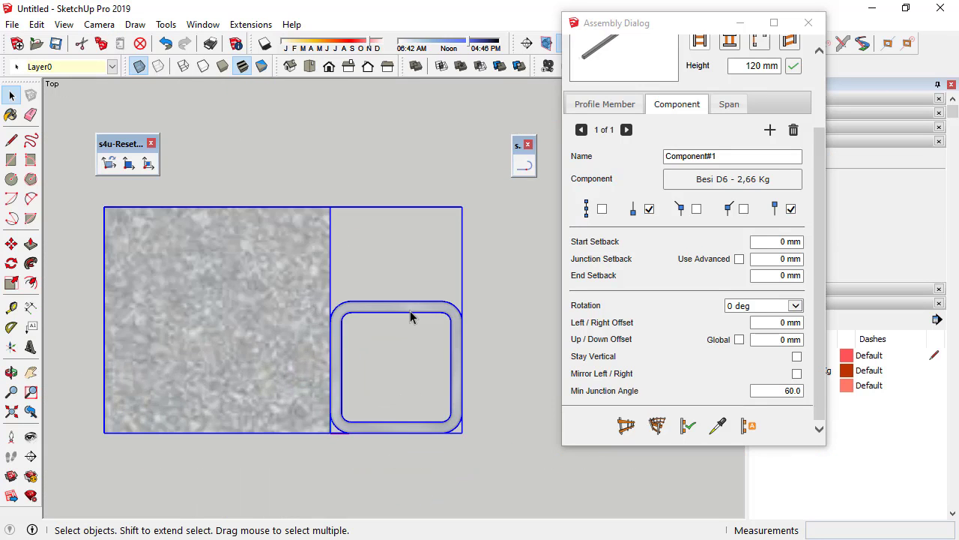
scroll(391, 404, down, 2)
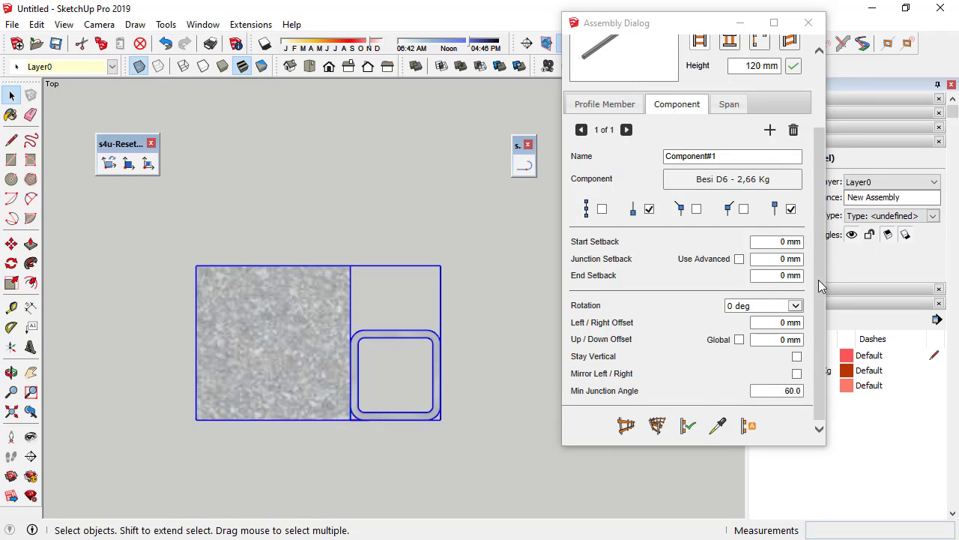
drag(821, 286, 823, 353)
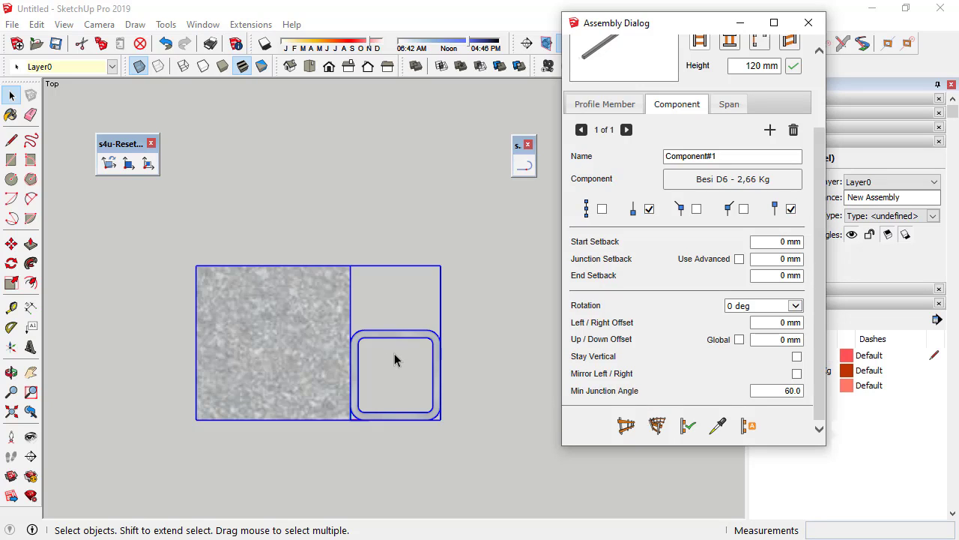
scroll(394, 353, down, 3)
scroll(392, 407, down, 2)
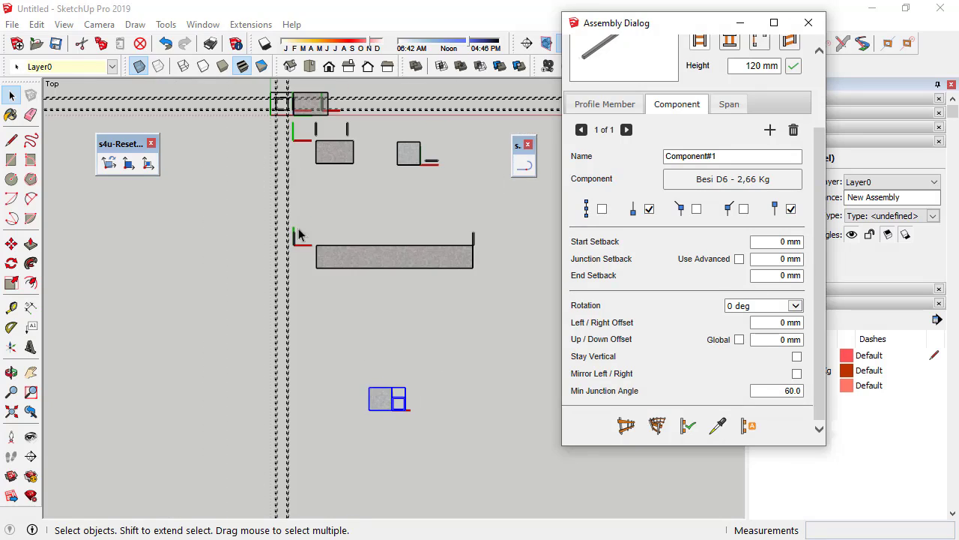
scroll(282, 83, up, 2)
scroll(259, 90, up, 2)
scroll(252, 95, up, 2)
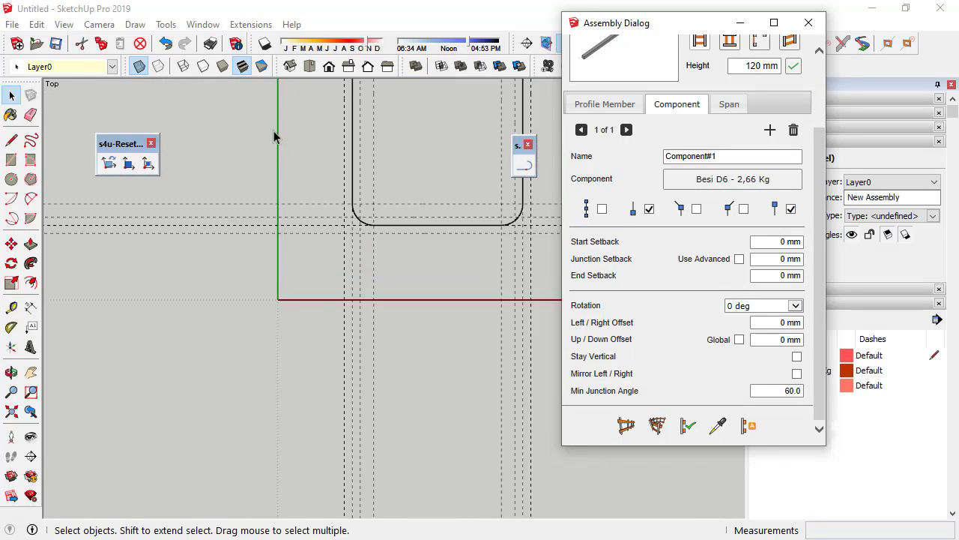
scroll(225, 195, up, 1)
scroll(315, 247, down, 2)
scroll(427, 285, up, 1)
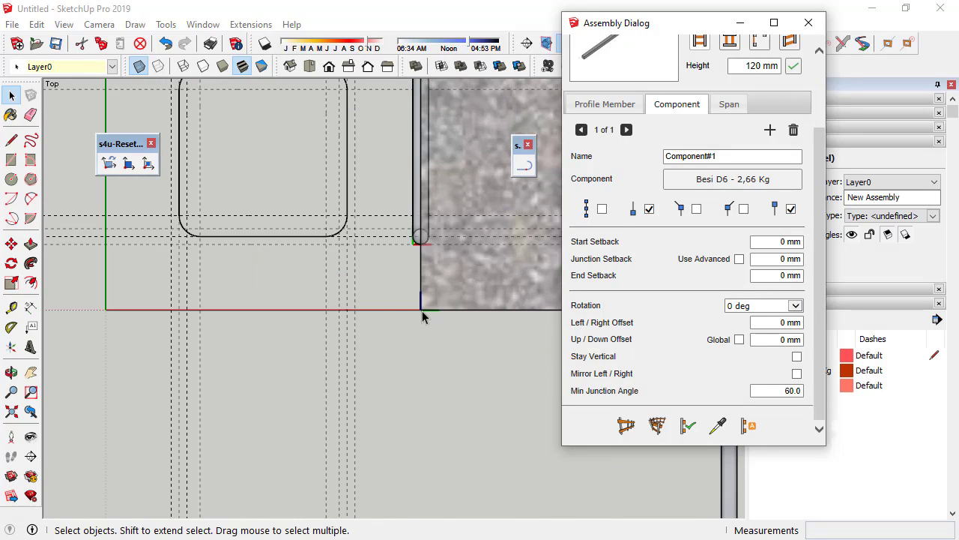
scroll(422, 311, down, 2)
scroll(283, 327, down, 1)
Step: Select the concrete block and D6 stirrup bar together and move them into position
click(353, 272)
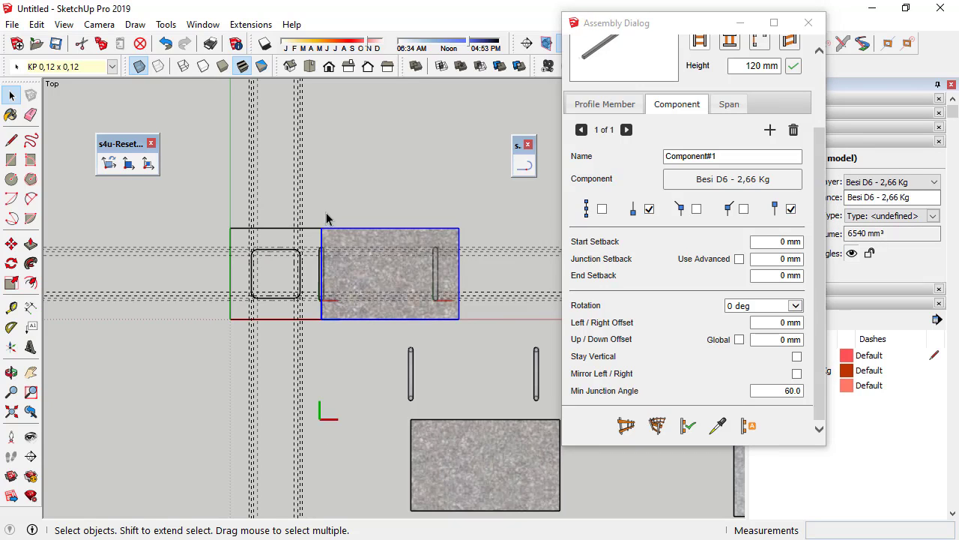
click(312, 205)
click(322, 274)
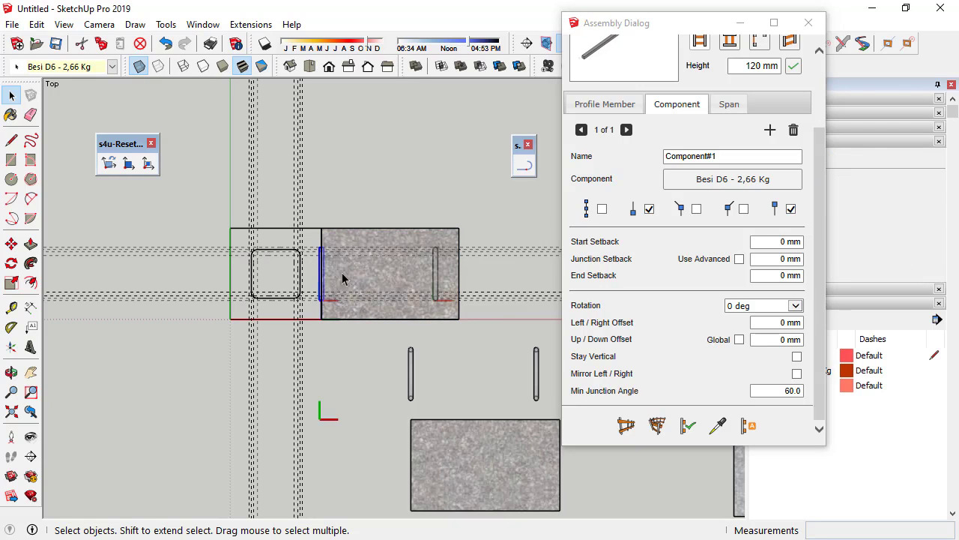
shift+click(427, 279)
shift+click(436, 279)
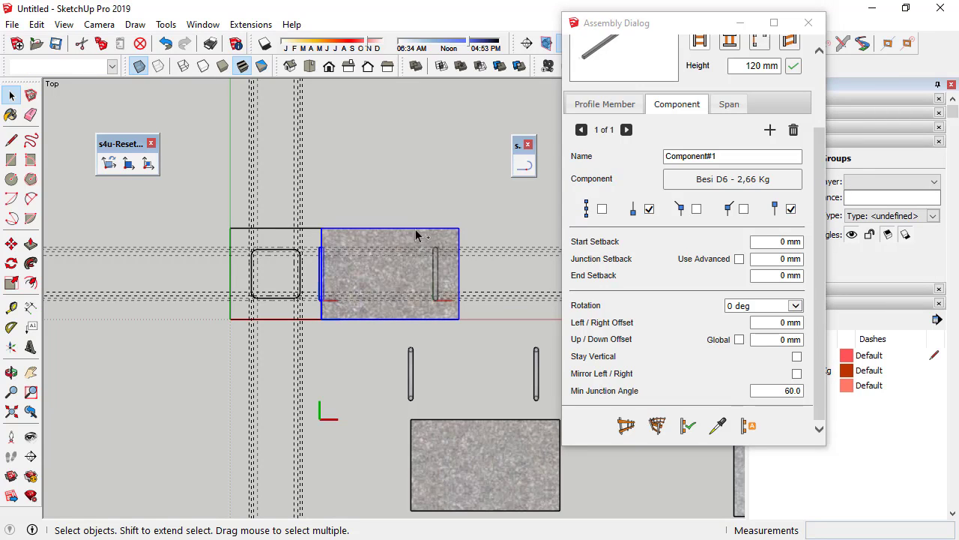
click(11, 244)
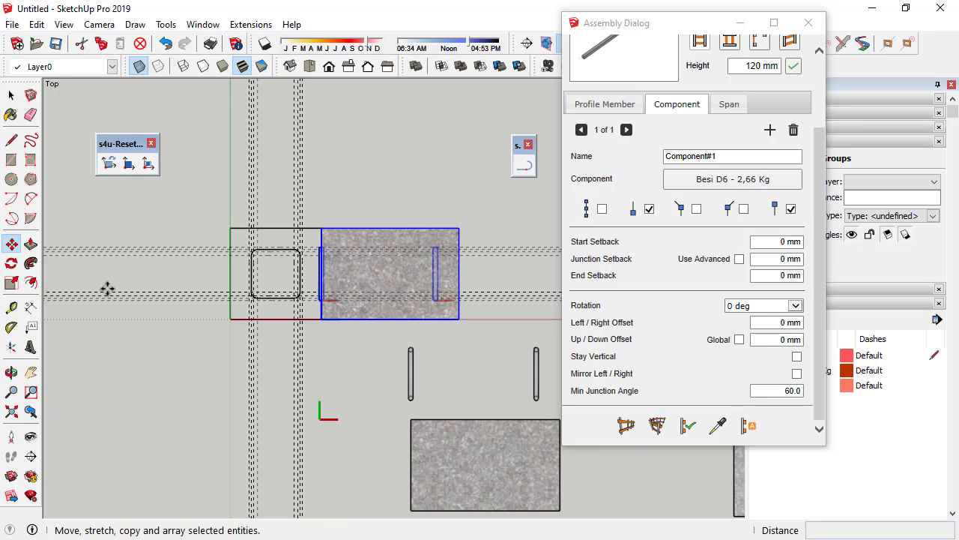
click(353, 345)
click(462, 350)
scroll(298, 292, up, 3)
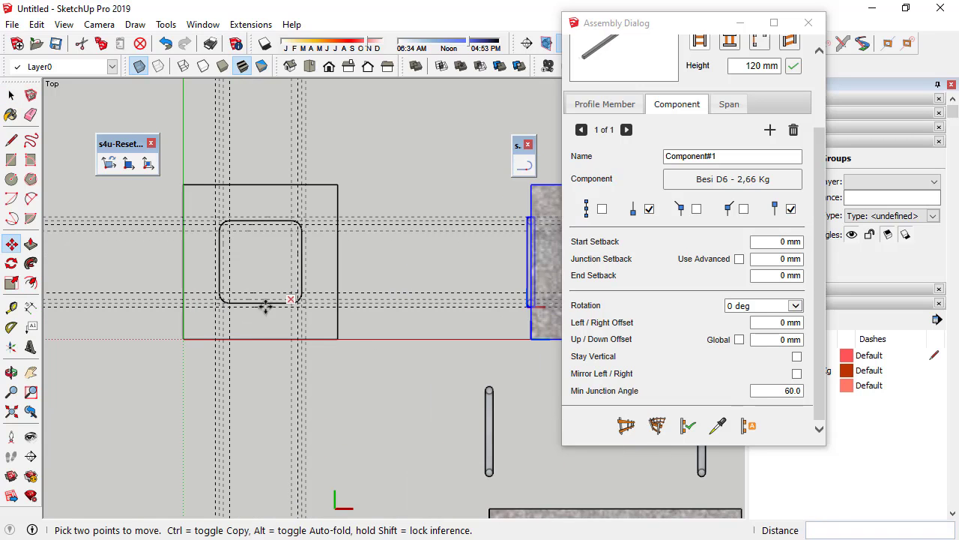
Step: Dimension the 25 mm gap from the column corner to the stirrup corner
click(31, 307)
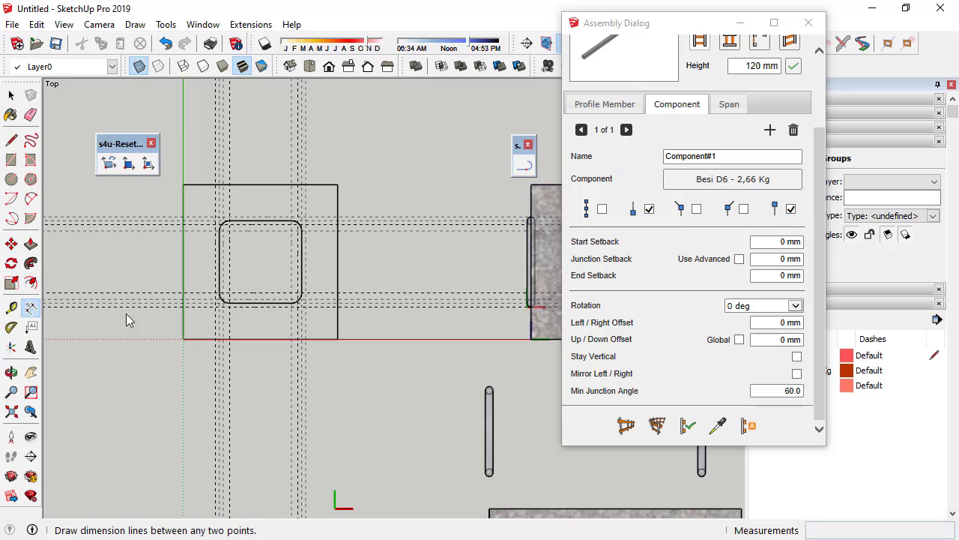
scroll(332, 303, up, 3)
click(343, 364)
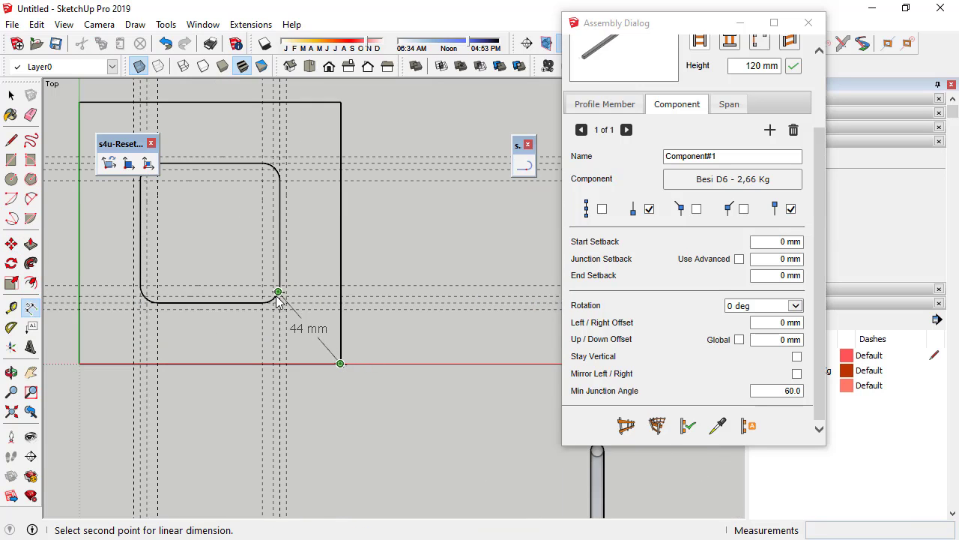
scroll(296, 314, up, 3)
scroll(318, 341, up, 3)
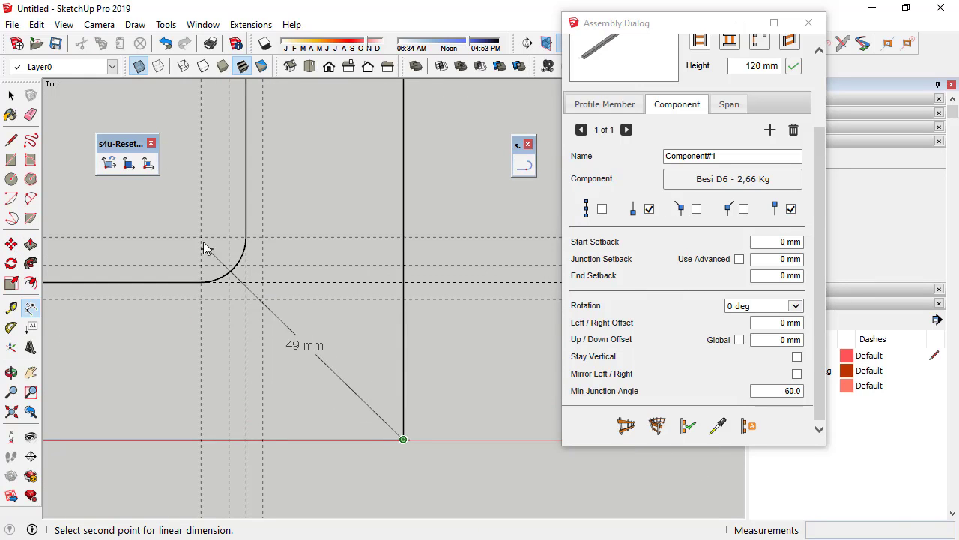
click(266, 239)
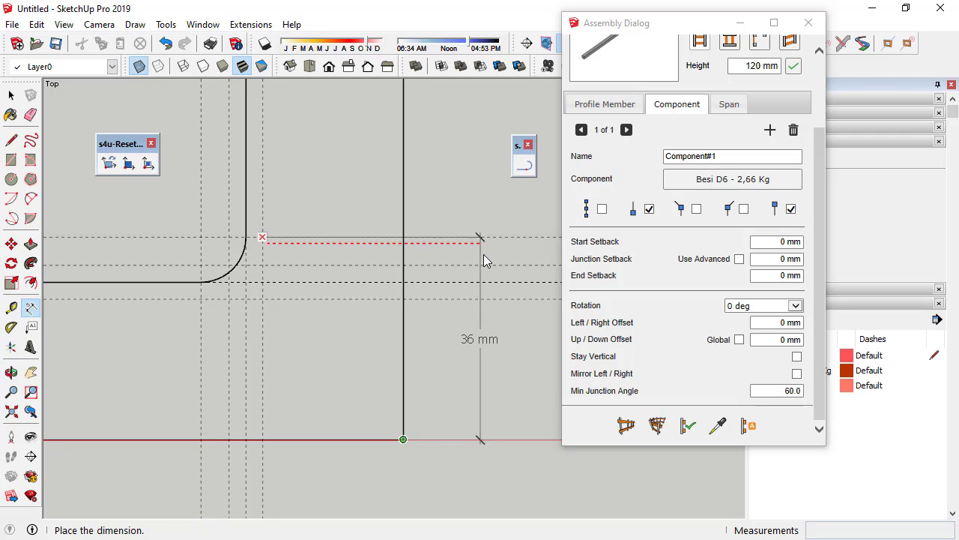
click(293, 120)
scroll(276, 227, down, 3)
scroll(190, 196, down, 3)
scroll(239, 181, down, 3)
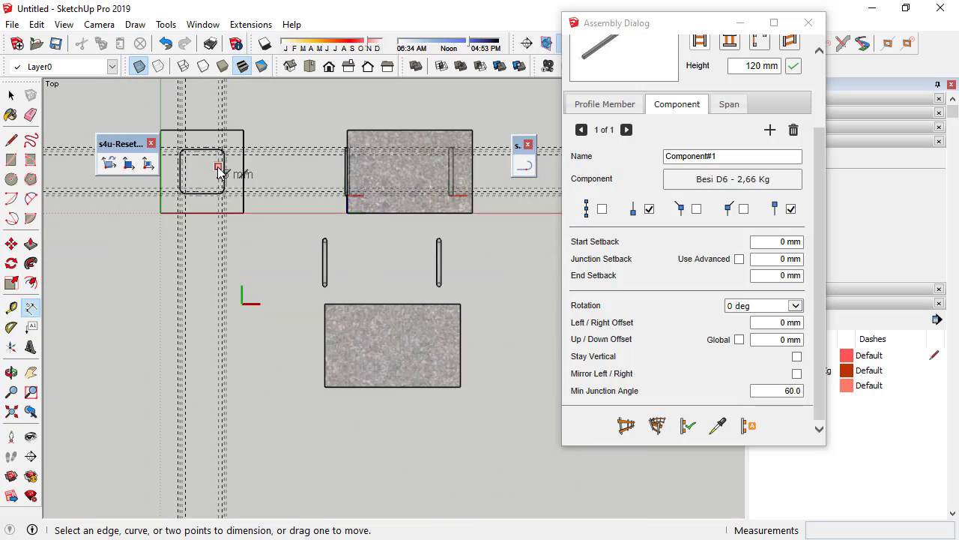
scroll(267, 235, down, 2)
scroll(267, 234, down, 5)
scroll(321, 364, up, 1)
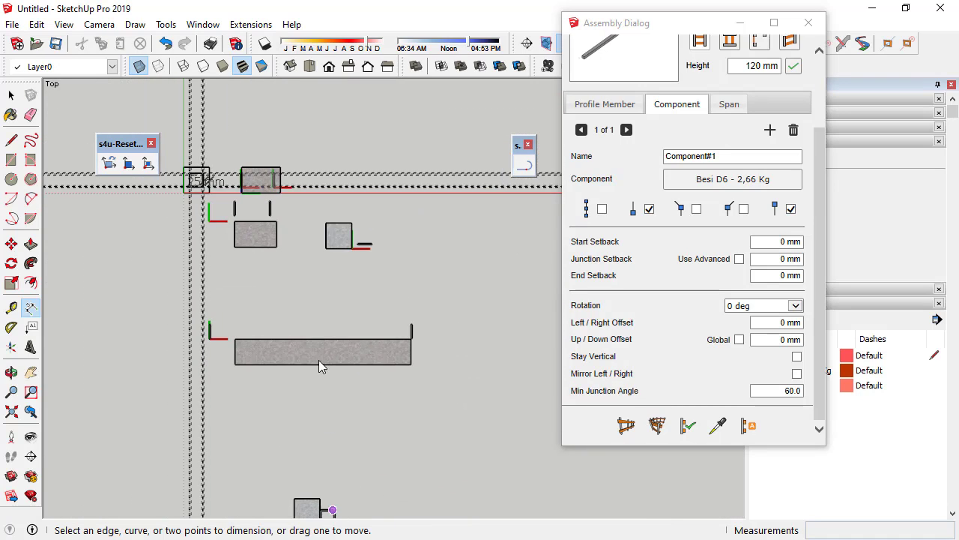
scroll(310, 467, up, 1)
scroll(343, 439, up, 4)
scroll(322, 433, up, 3)
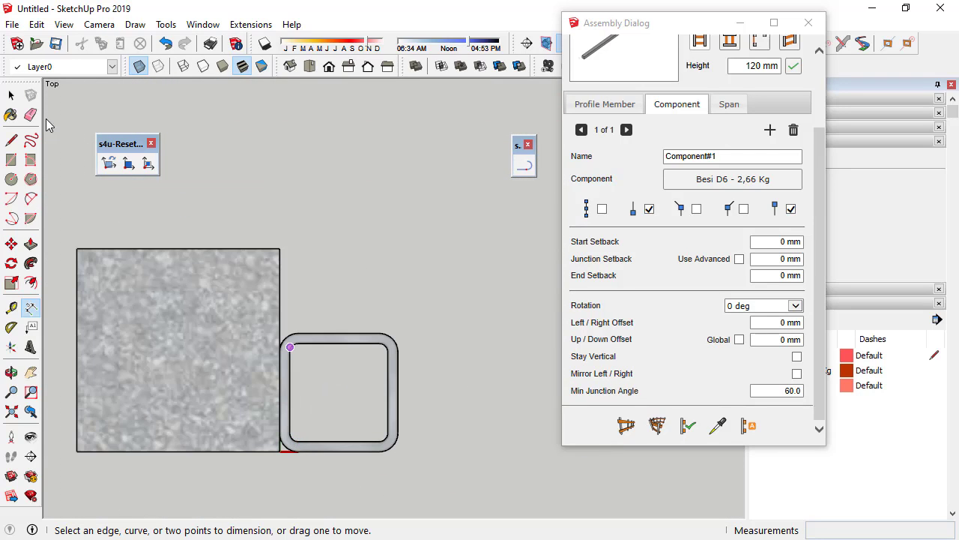
key(space)
Step: Give the New Assembly a 25 mm left/right offset and a 25 mm up/down offset
click(225, 300)
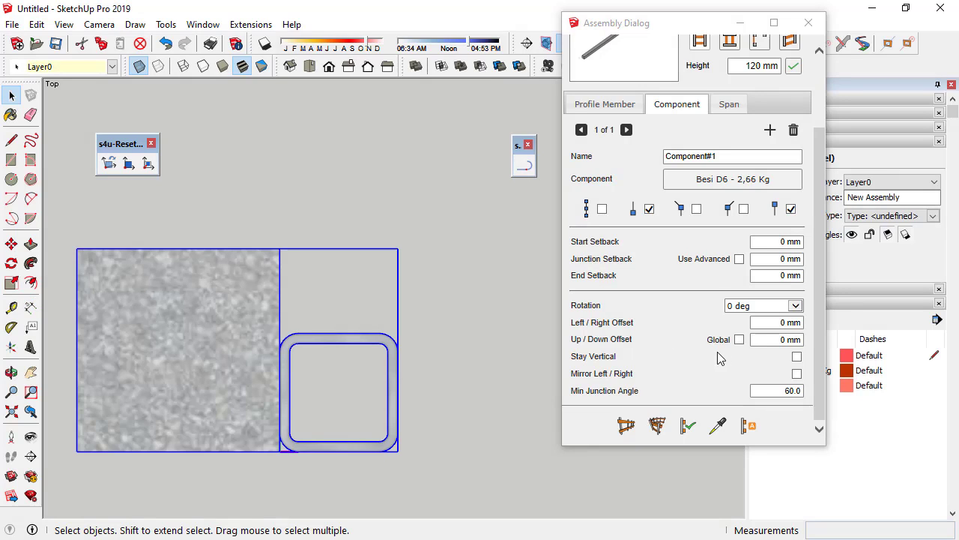
click(781, 322)
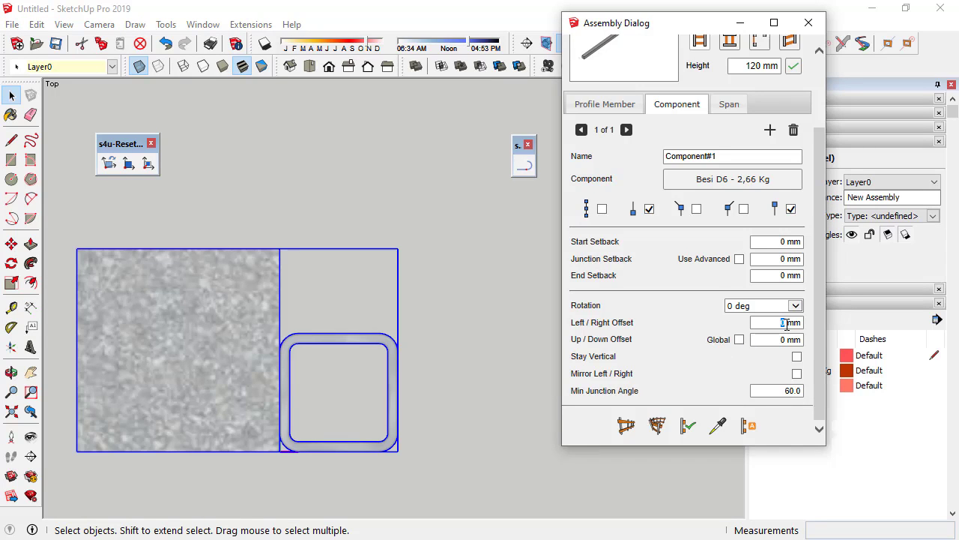
text(25)
click(688, 425)
text(25)
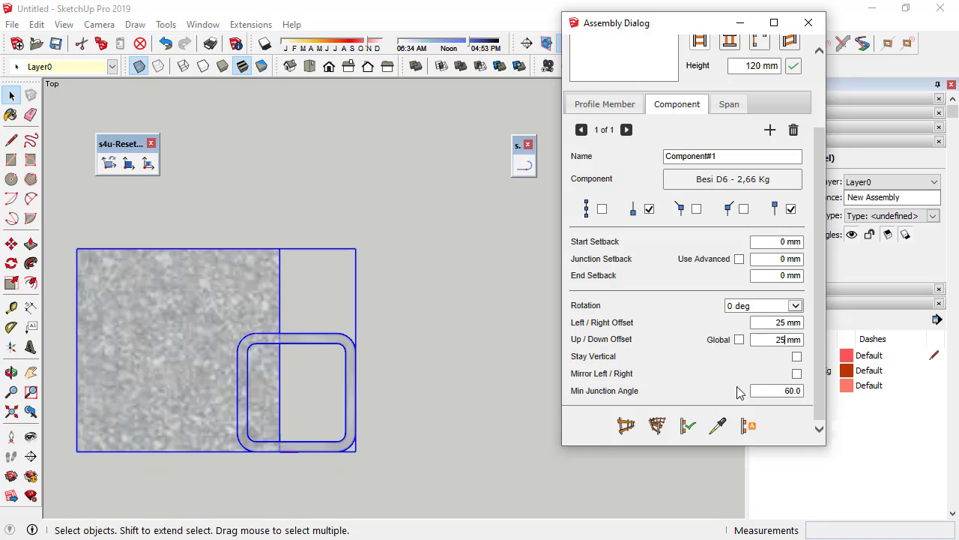
click(687, 427)
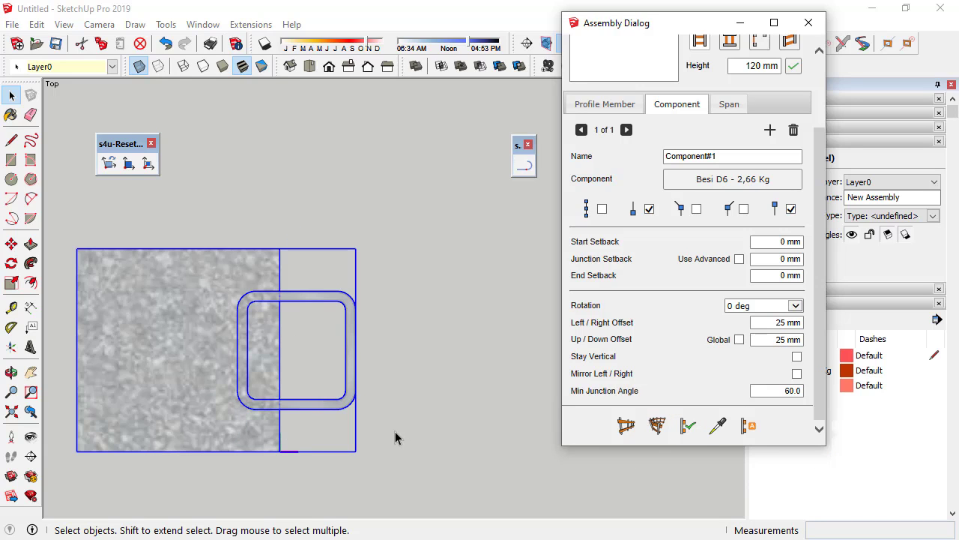
click(381, 324)
scroll(327, 368, down, 3)
scroll(342, 410, down, 3)
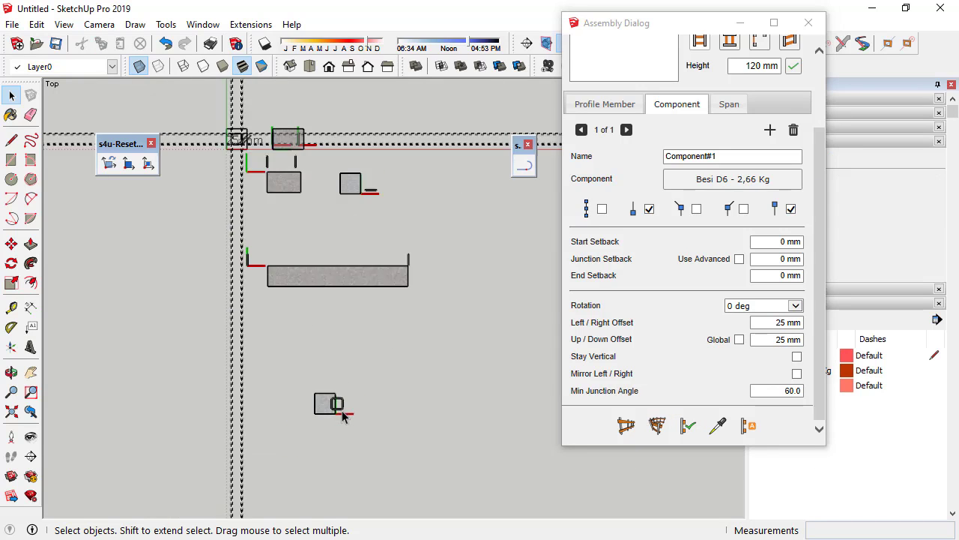
scroll(266, 242, up, 1)
scroll(248, 150, up, 2)
scroll(231, 187, up, 2)
scroll(231, 187, up, 2)
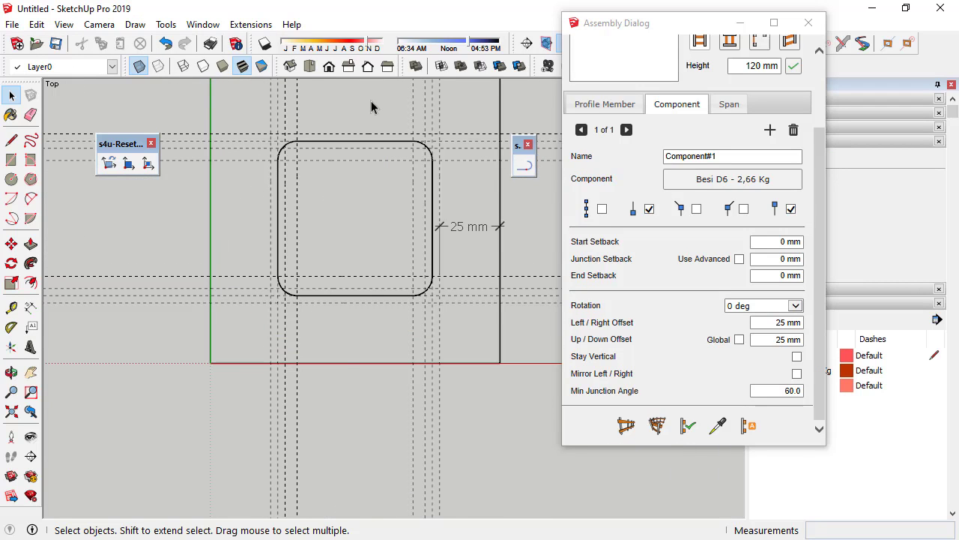
click(30, 309)
click(210, 363)
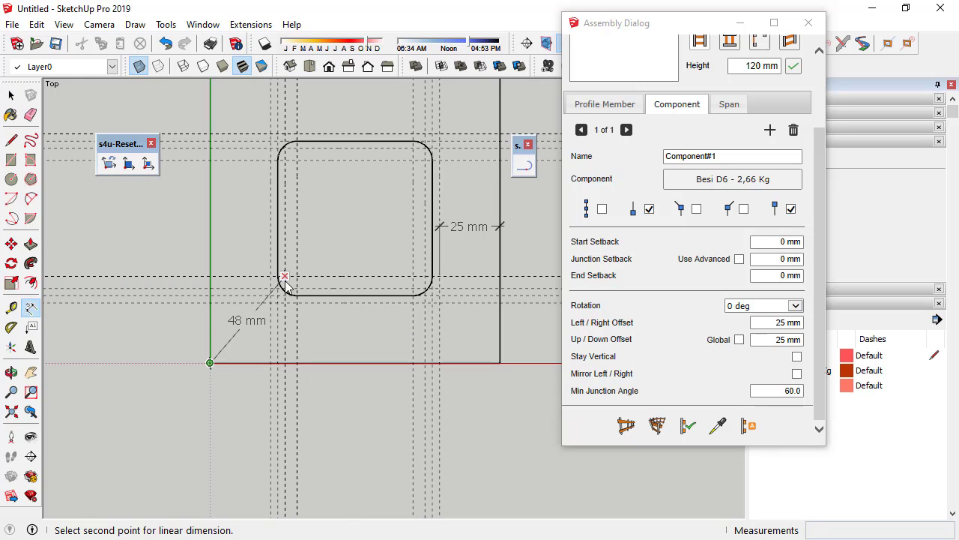
scroll(285, 283, up, 2)
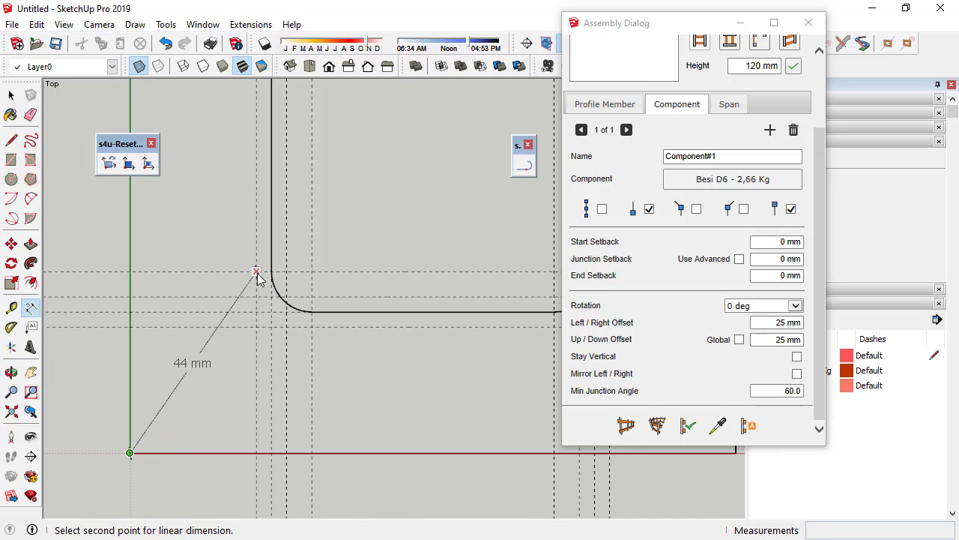
scroll(187, 300, down, 2)
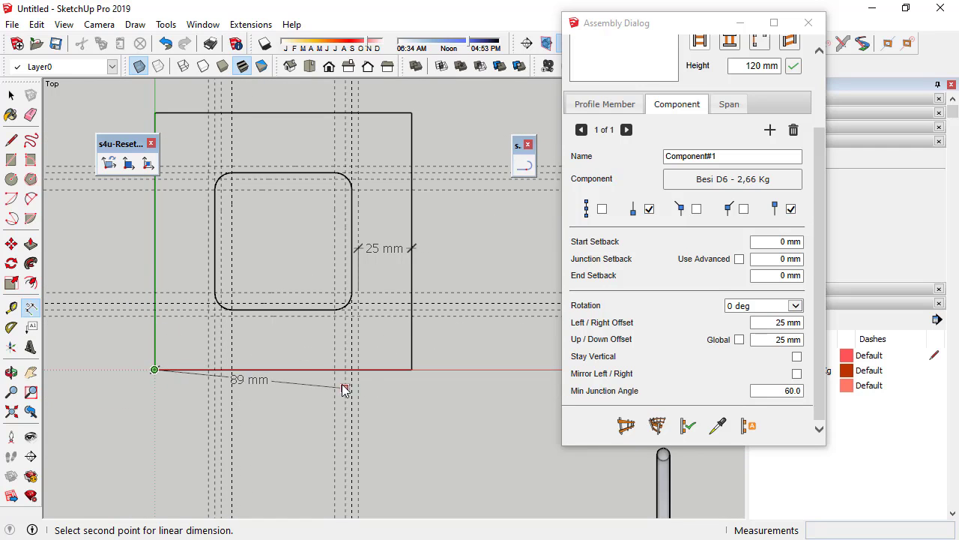
scroll(216, 255, down, 2)
scroll(215, 255, down, 4)
scroll(215, 255, down, 2)
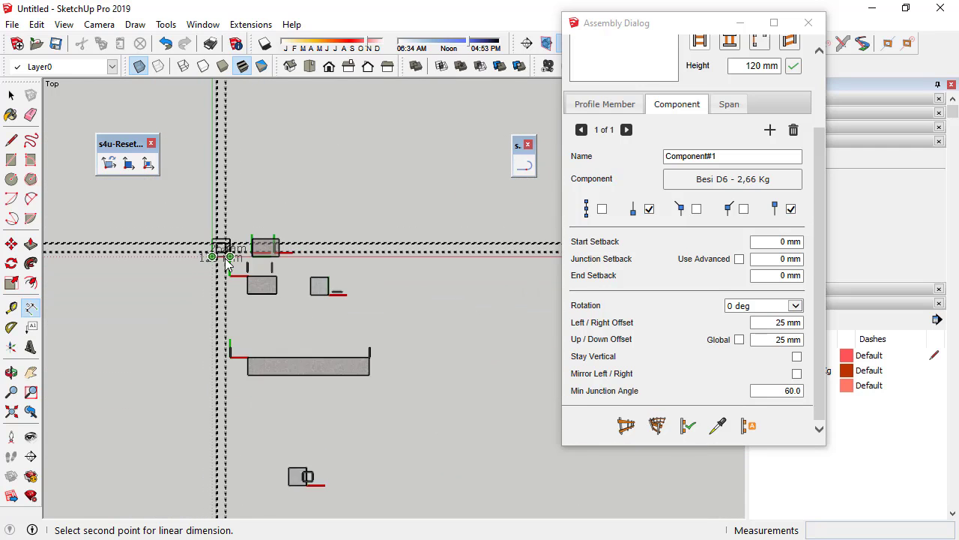
scroll(283, 446, up, 3)
scroll(284, 446, up, 1)
scroll(284, 435, up, 3)
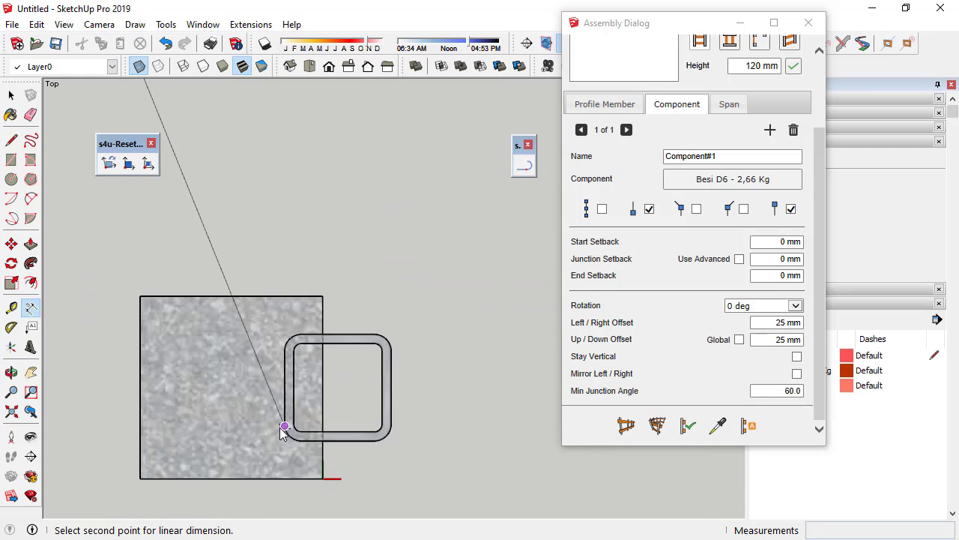
scroll(285, 416, up, 1)
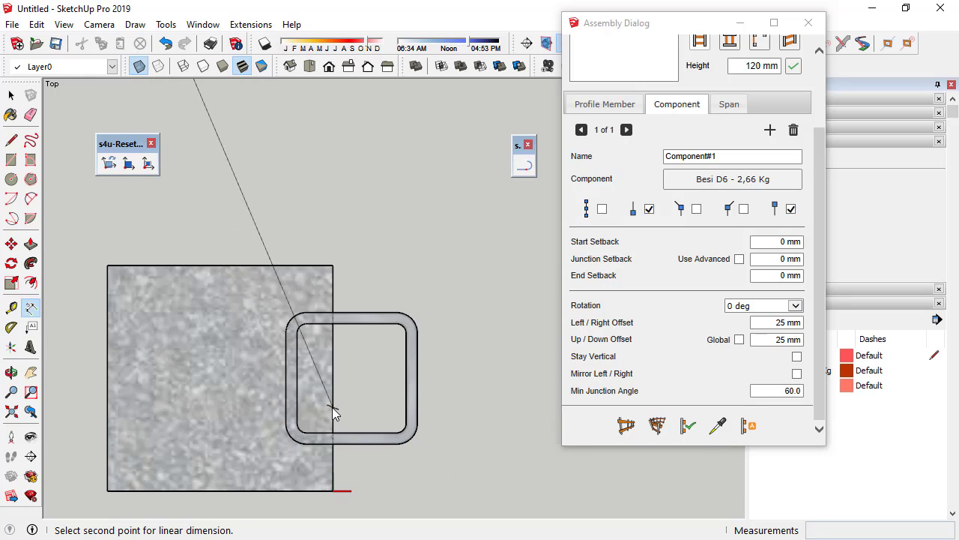
key(Escape)
scroll(332, 419, down, 1)
scroll(353, 465, down, 2)
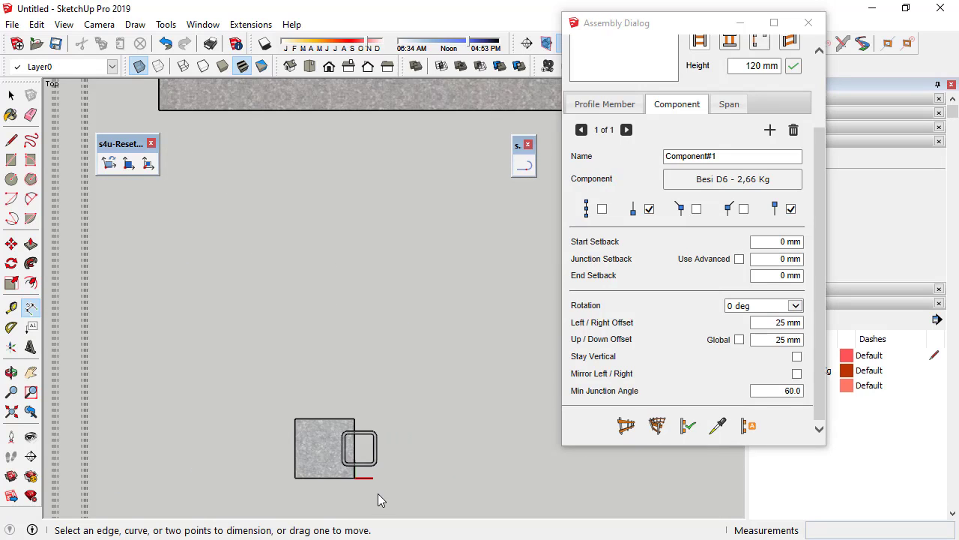
scroll(378, 493, down, 3)
scroll(265, 209, up, 3)
scroll(293, 255, up, 2)
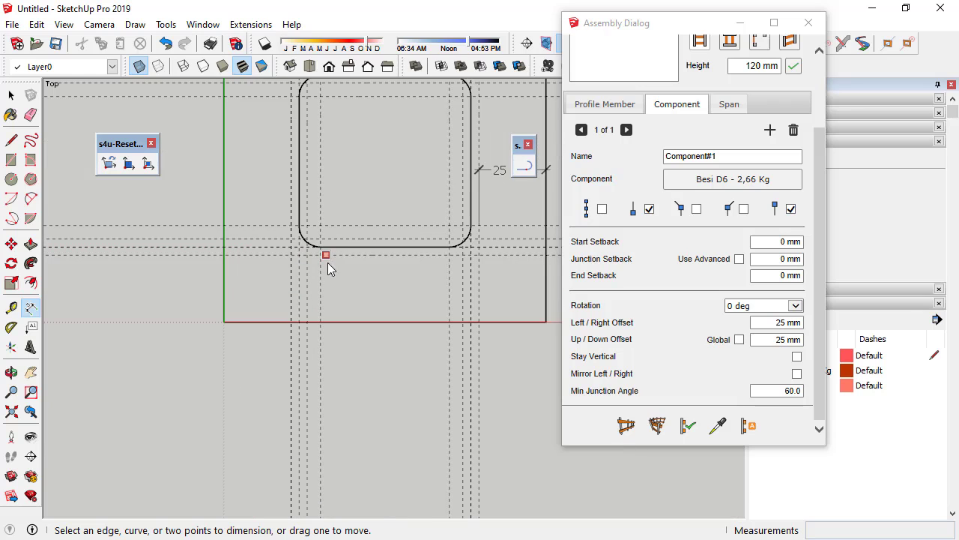
scroll(299, 223, up, 2)
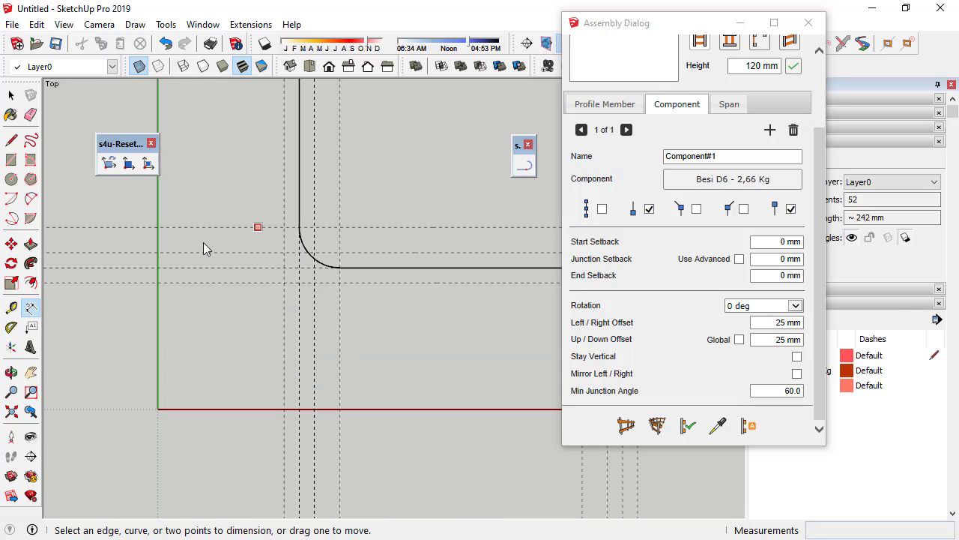
click(158, 227)
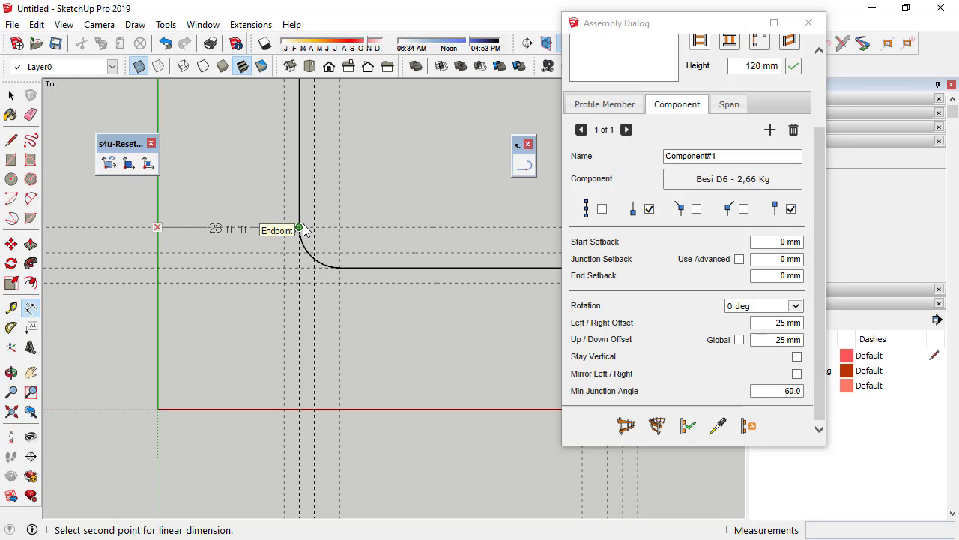
scroll(306, 258, down, 2)
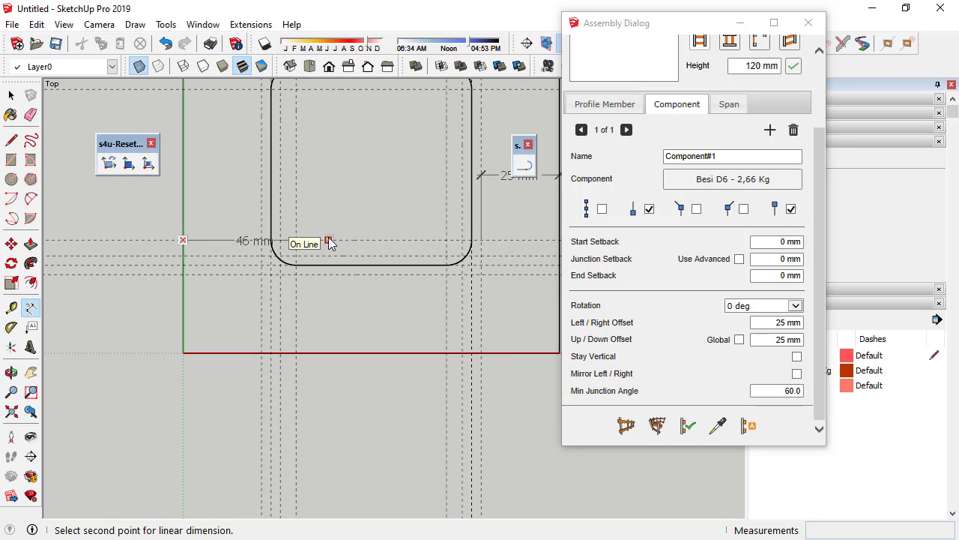
key(Escape)
scroll(268, 229, down, 2)
scroll(278, 214, down, 2)
scroll(295, 297, down, 2)
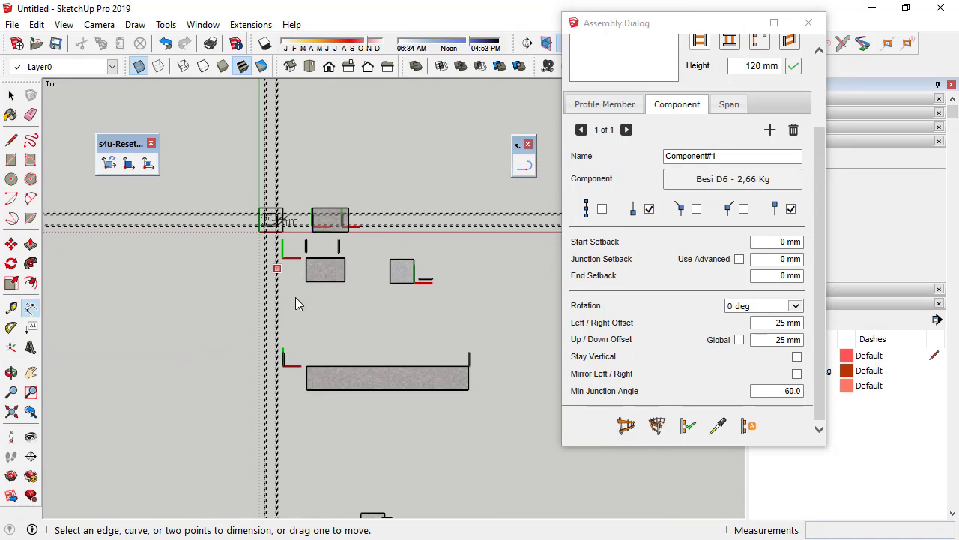
scroll(315, 359, down, 1)
scroll(355, 434, up, 3)
scroll(354, 435, up, 3)
scroll(354, 434, up, 1)
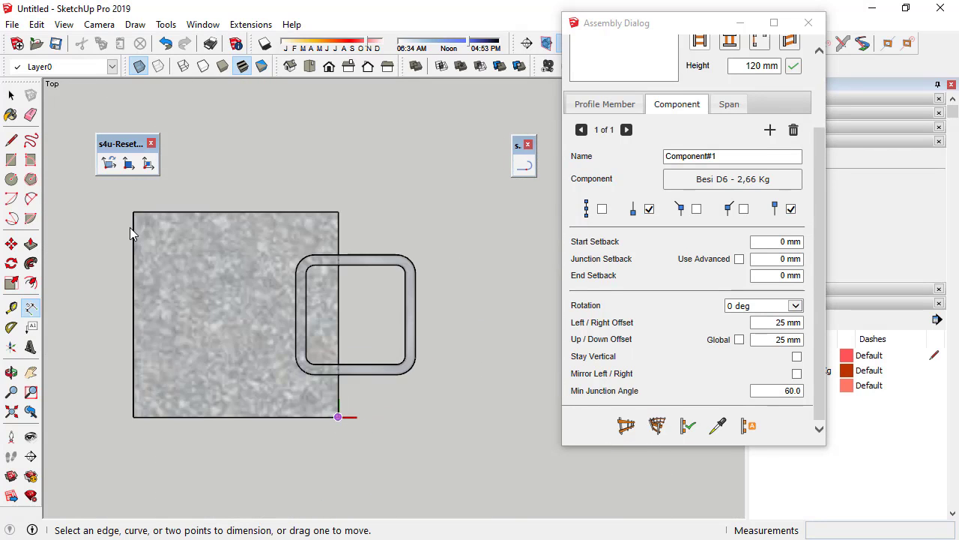
click(10, 95)
Step: Edit and apply the left/right offset on the stirrup assembly component
click(10, 96)
click(778, 323)
text(-25)
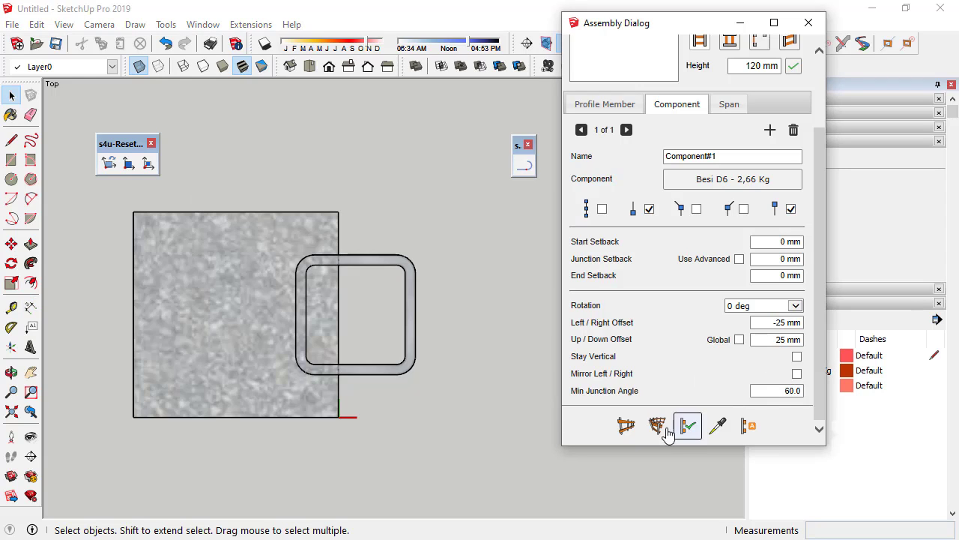
click(270, 287)
click(687, 425)
text(25)
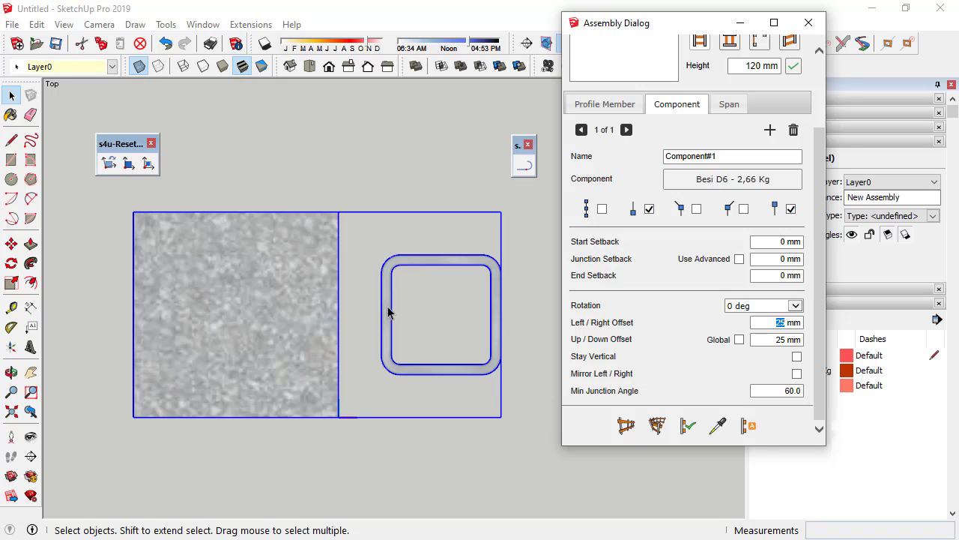
click(682, 434)
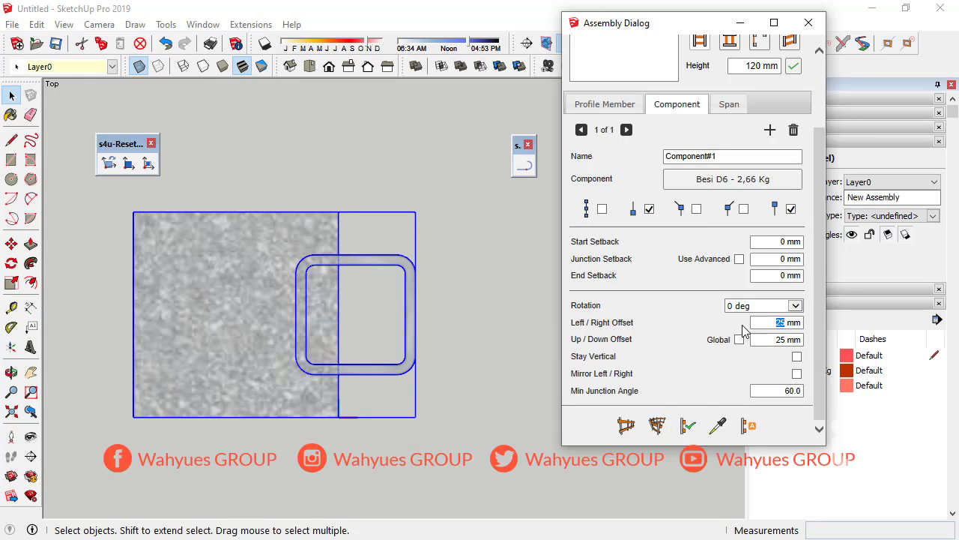
click(770, 326)
scroll(297, 337, up, 2)
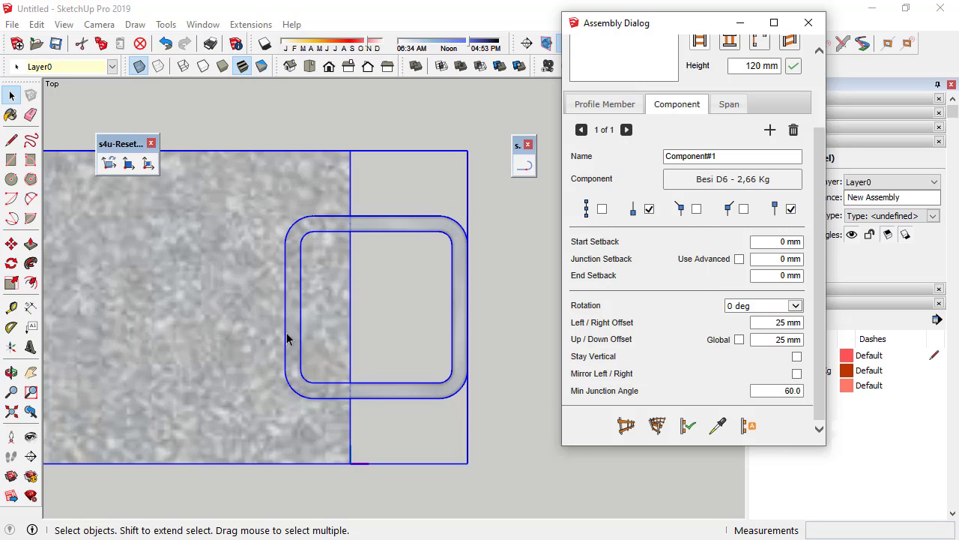
Step: Apply a 70 mm left/right offset after selecting the column assembly
click(30, 310)
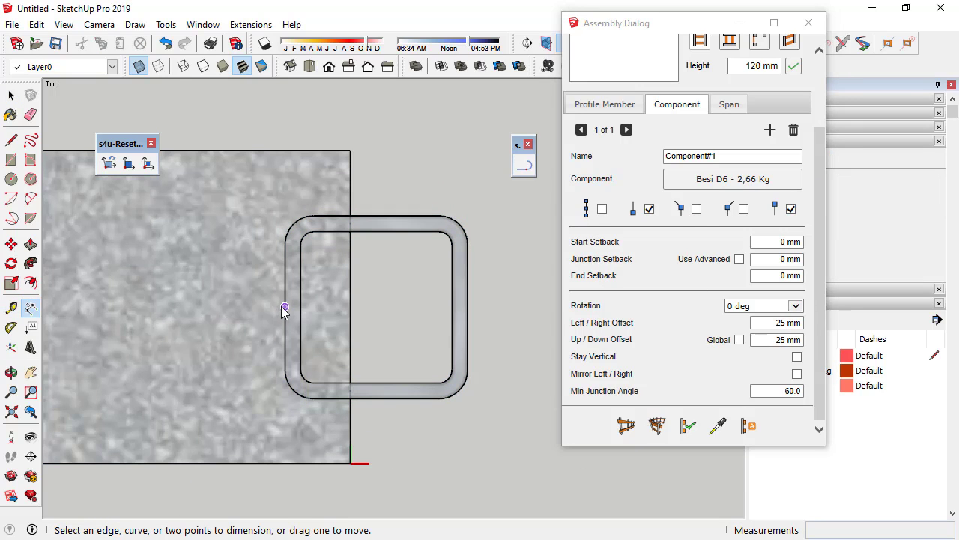
click(284, 308)
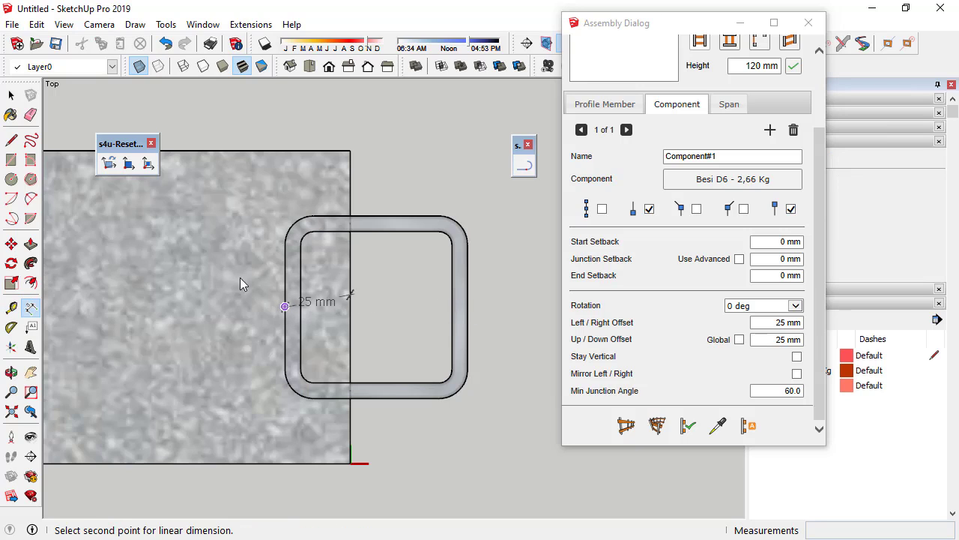
click(11, 95)
double_click(784, 323)
text(70)
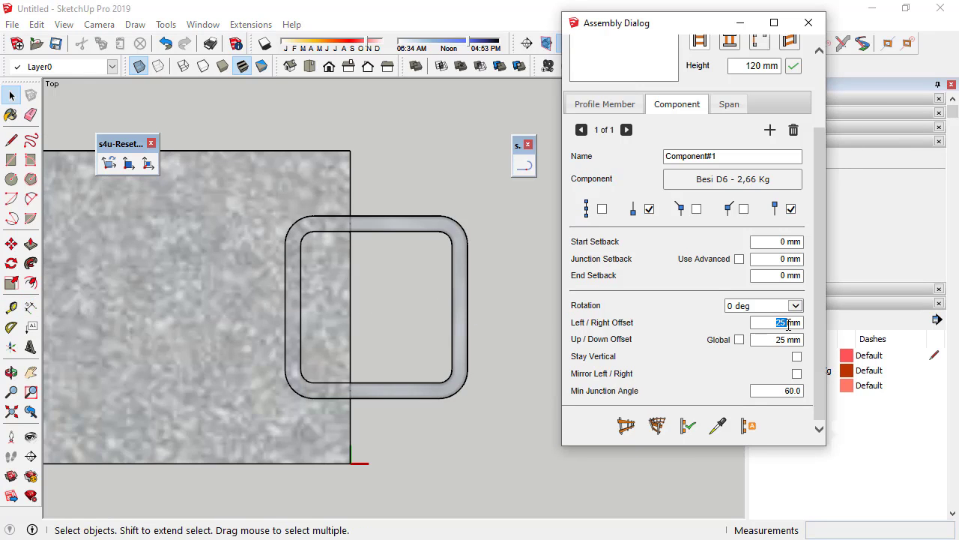
click(684, 418)
click(750, 270)
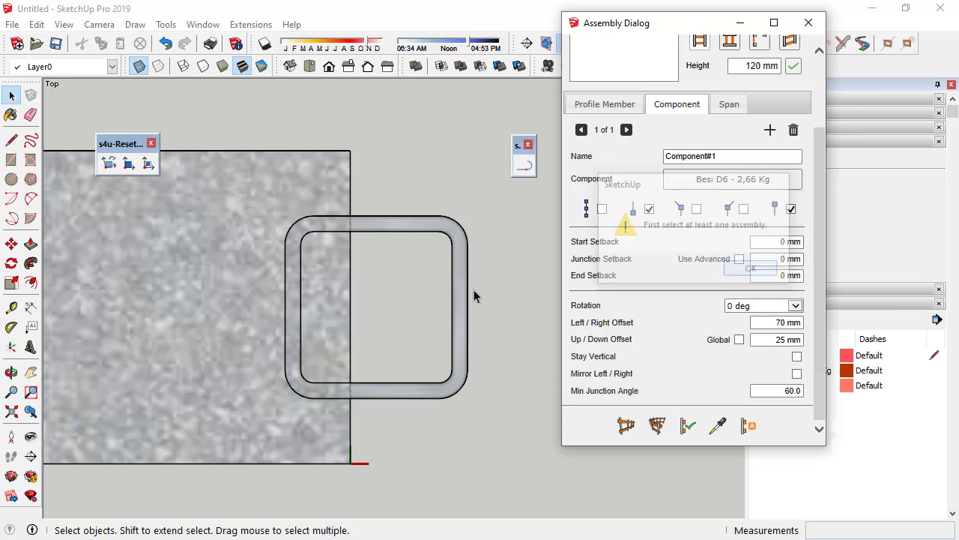
click(472, 293)
click(688, 425)
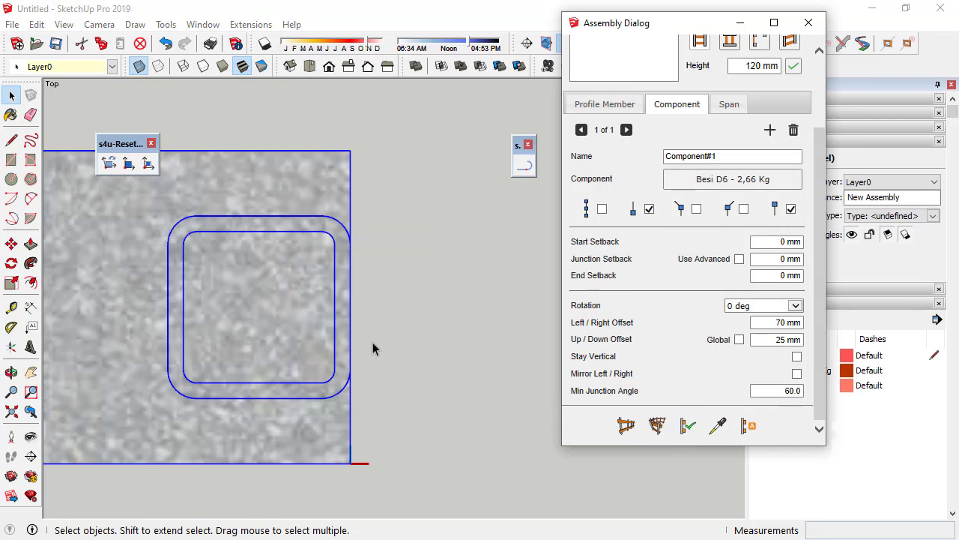
scroll(396, 312, down, 2)
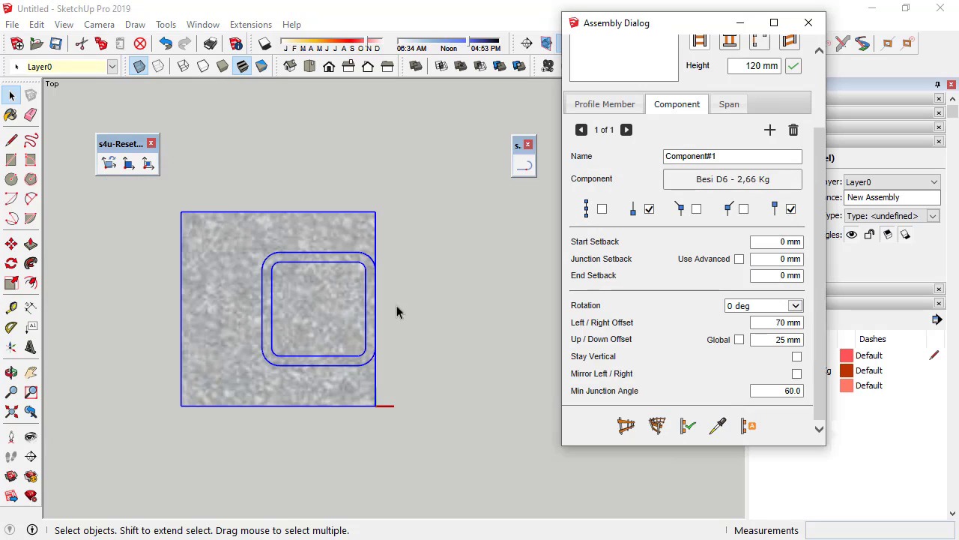
Step: Replace the 70 mm left/right offset with 95 mm and apply it
double_click(785, 323)
text(95)
click(688, 426)
scroll(255, 281, up, 3)
scroll(162, 277, down, 2)
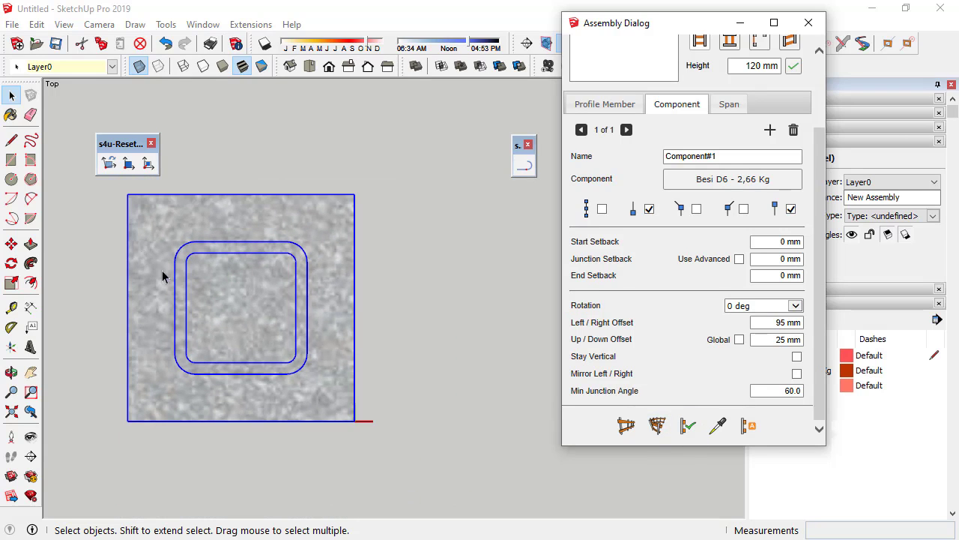
Step: Check the stirrup and column edge distances with the Dimension tool
click(31, 307)
click(306, 308)
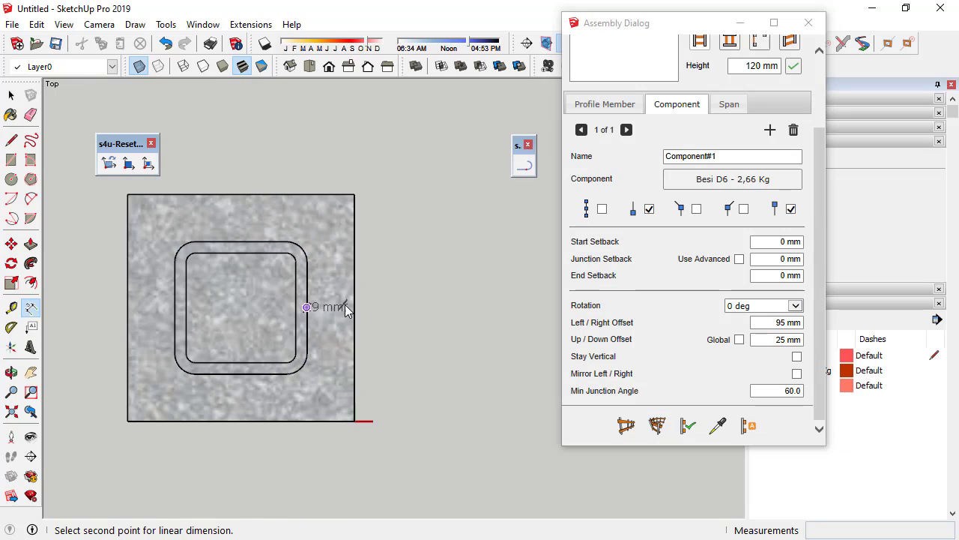
key(Escape)
click(240, 243)
key(Escape)
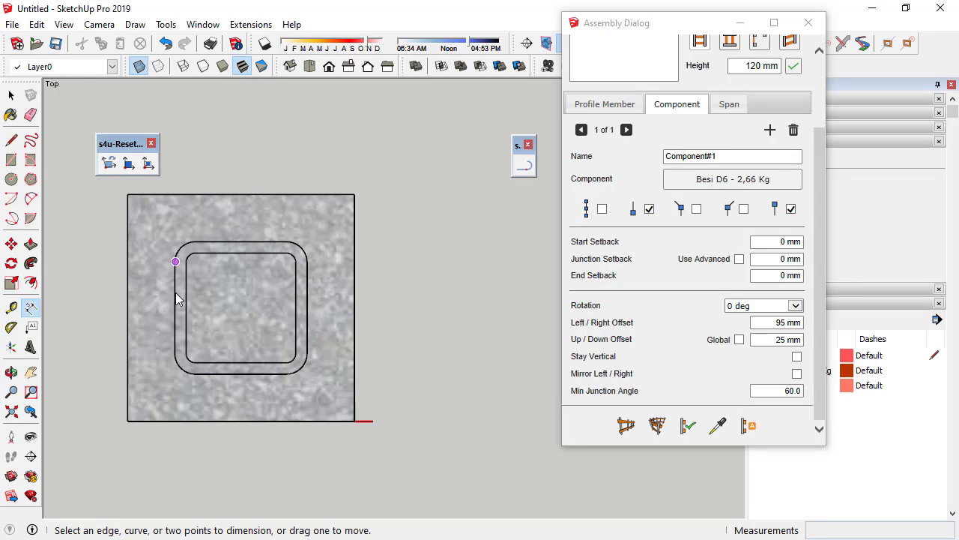
click(175, 307)
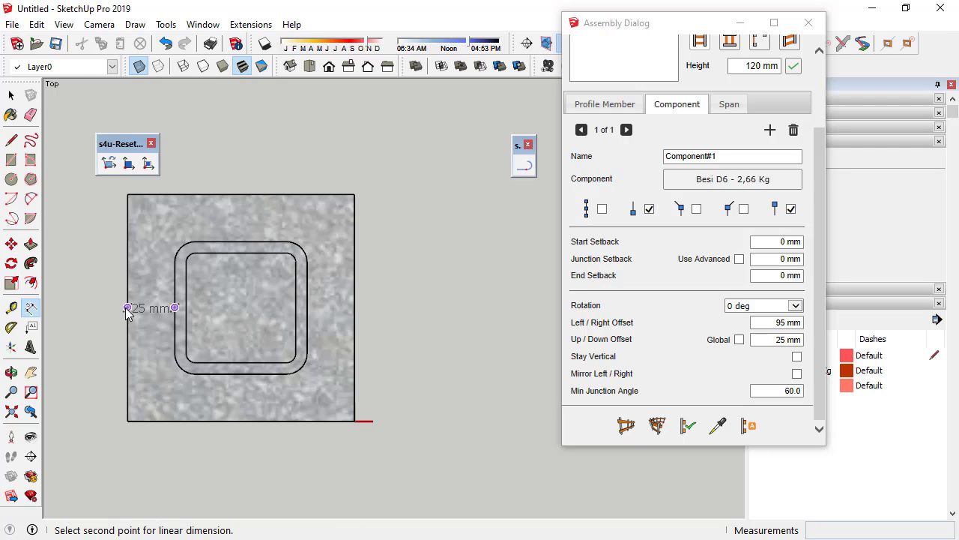
key(Escape)
scroll(300, 388, down, 1)
scroll(248, 323, down, 2)
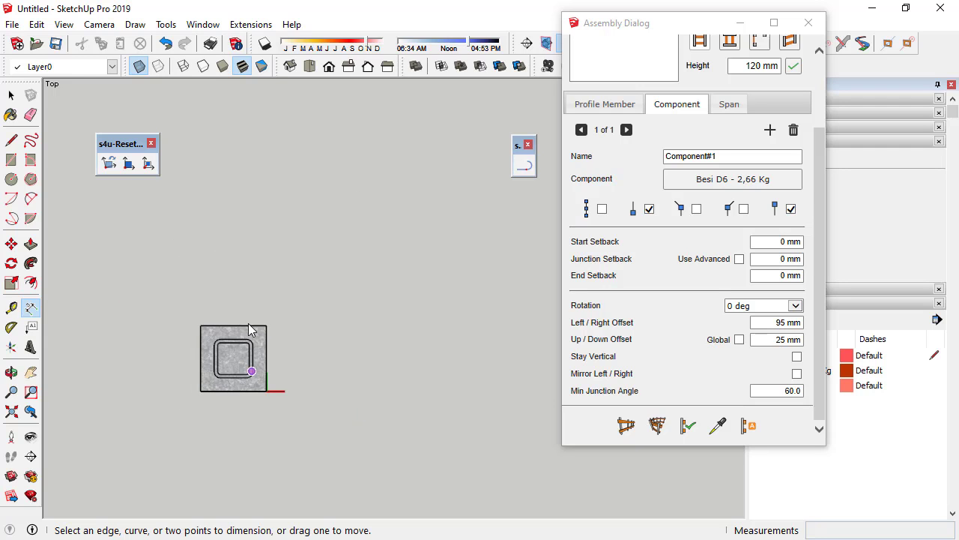
Step: Return to Top view and show ProfileMember#1's KP 0,12 x 0,12 settings
middle_drag(265, 419, 113, 190)
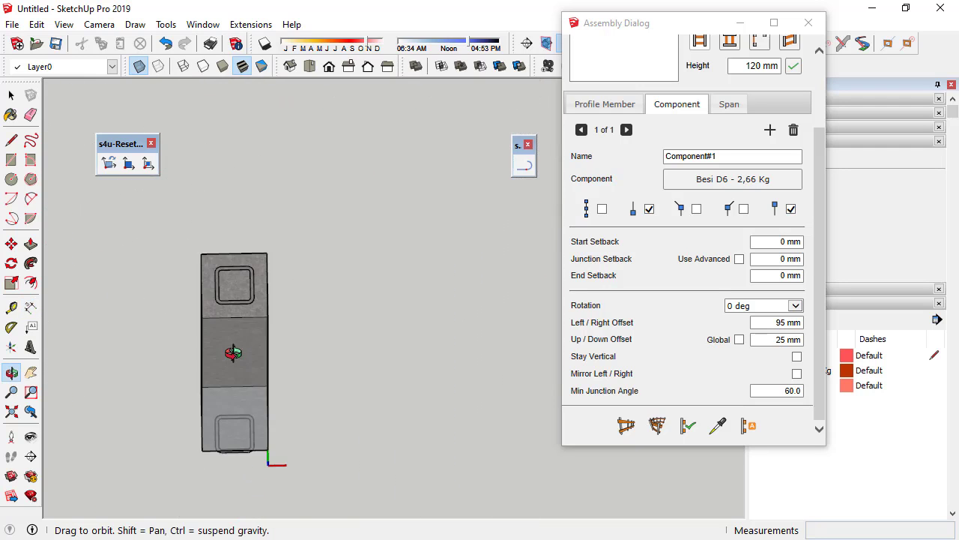
click(11, 95)
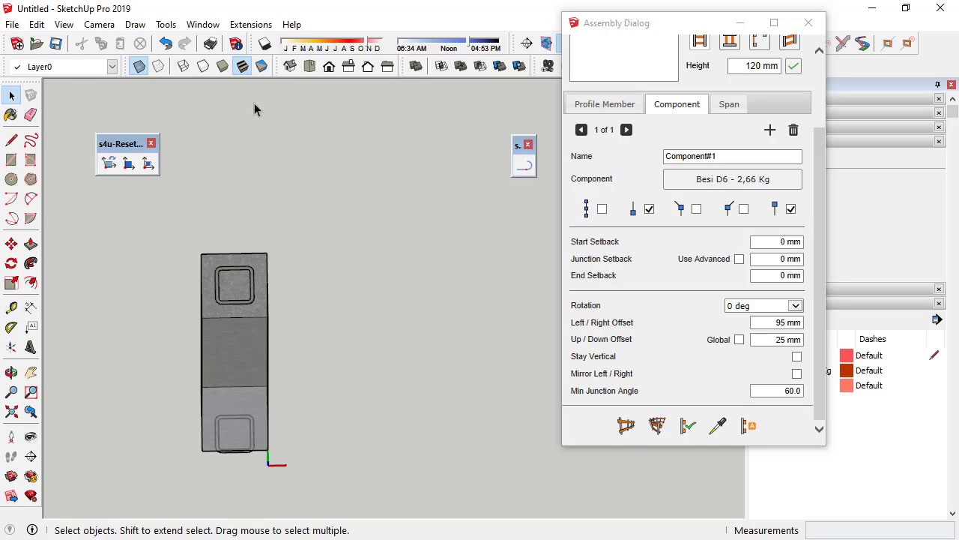
click(309, 66)
scroll(428, 311, up, 2)
scroll(379, 251, up, 2)
scroll(378, 250, up, 1)
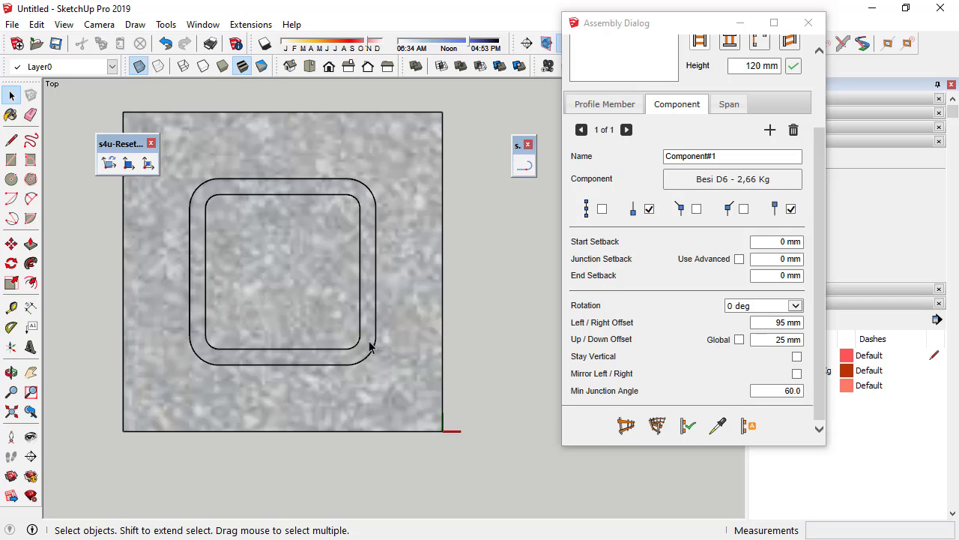
click(613, 104)
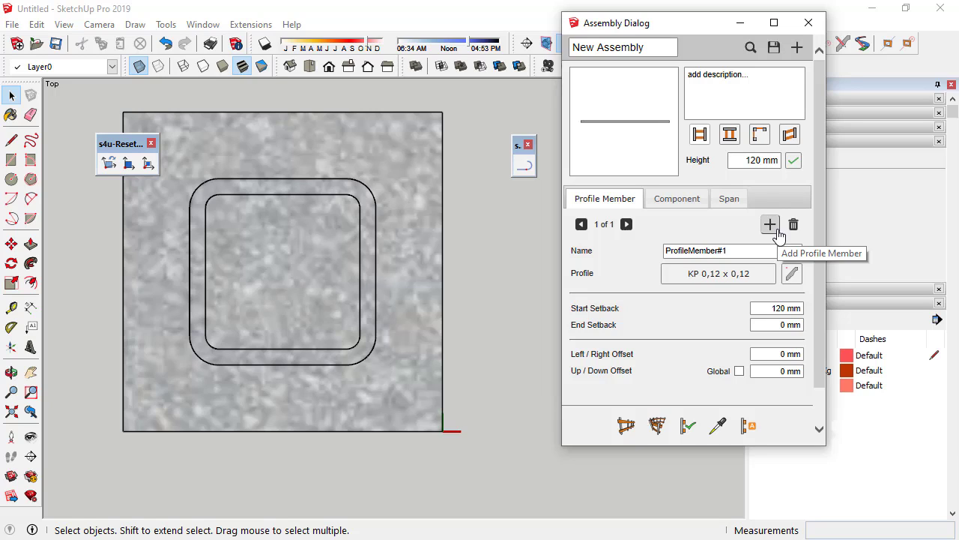
Step: Add ProfileMember#2 to the assembly using the Besi D10mm - 7,4 Kg rebar profile
click(777, 234)
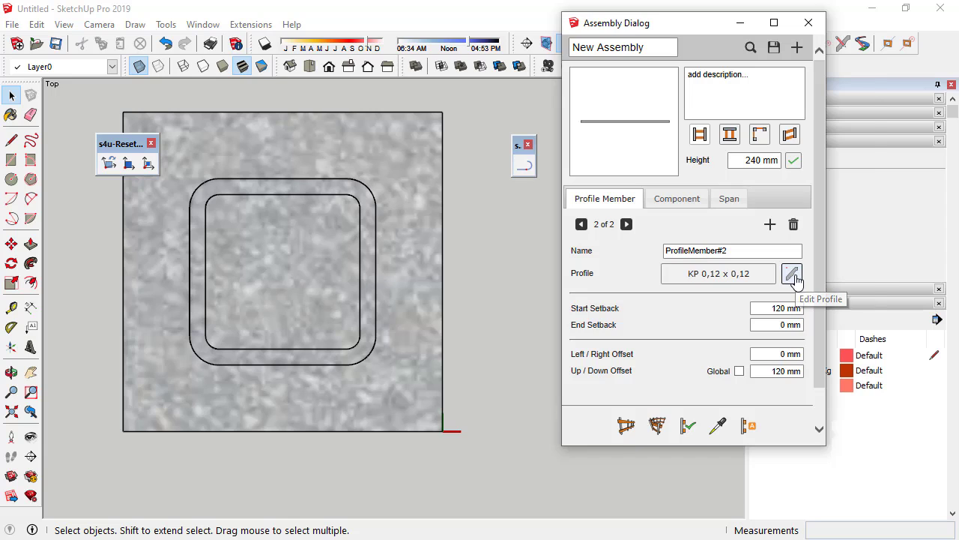
click(792, 275)
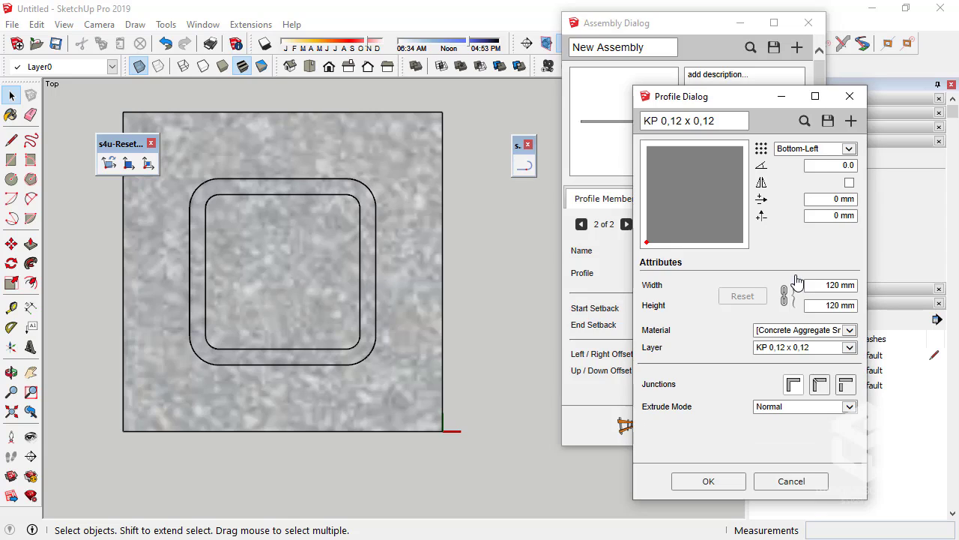
click(804, 122)
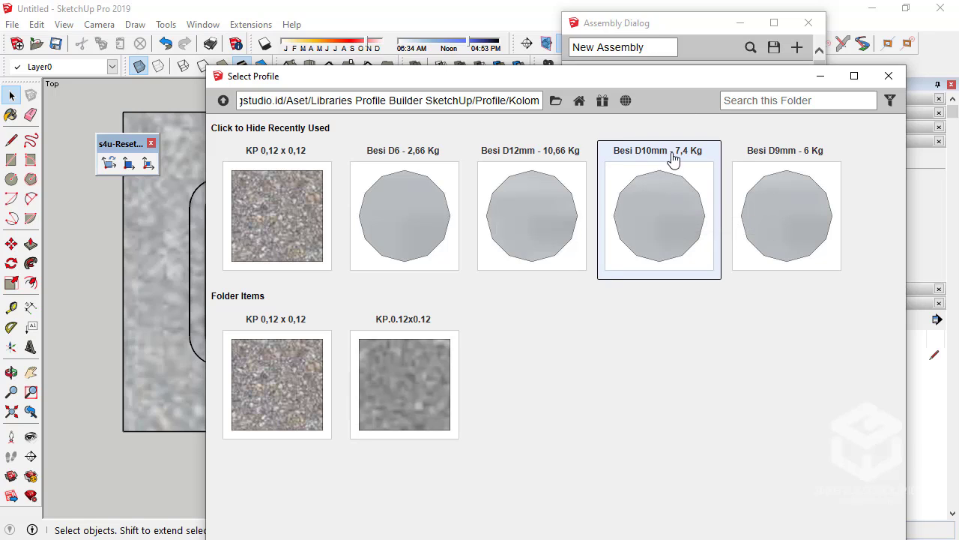
click(679, 217)
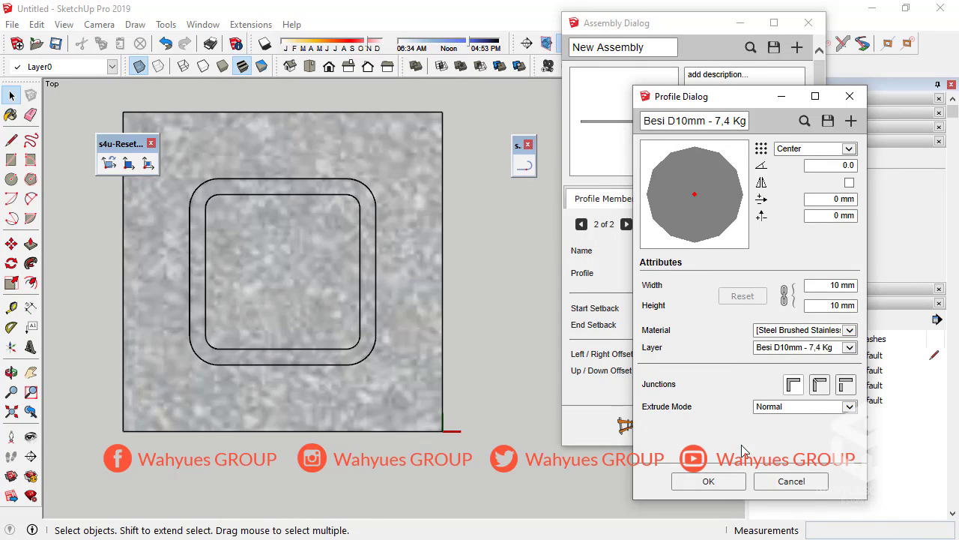
click(718, 482)
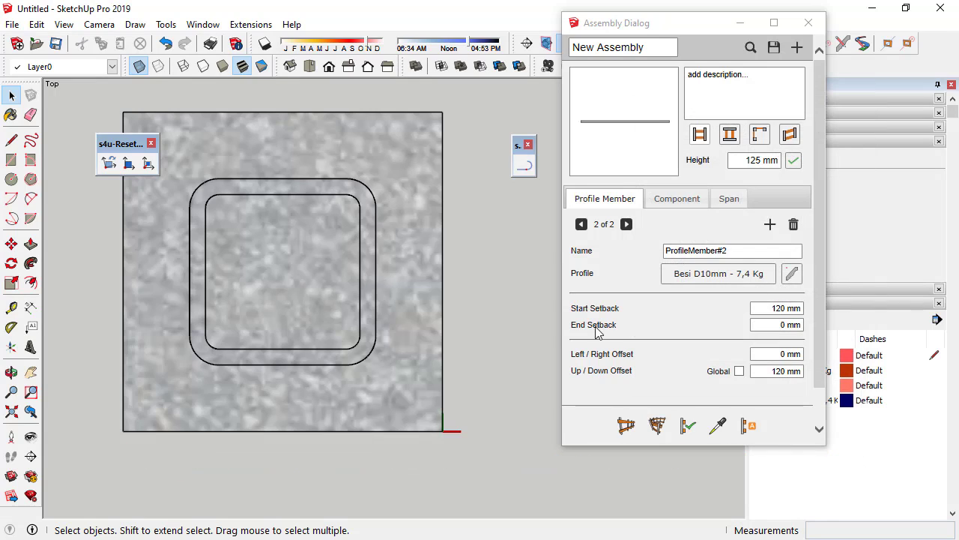
Step: Apply the column assembly attributes so the D10 rebar appears at the top-right corner
triple_click(405, 333)
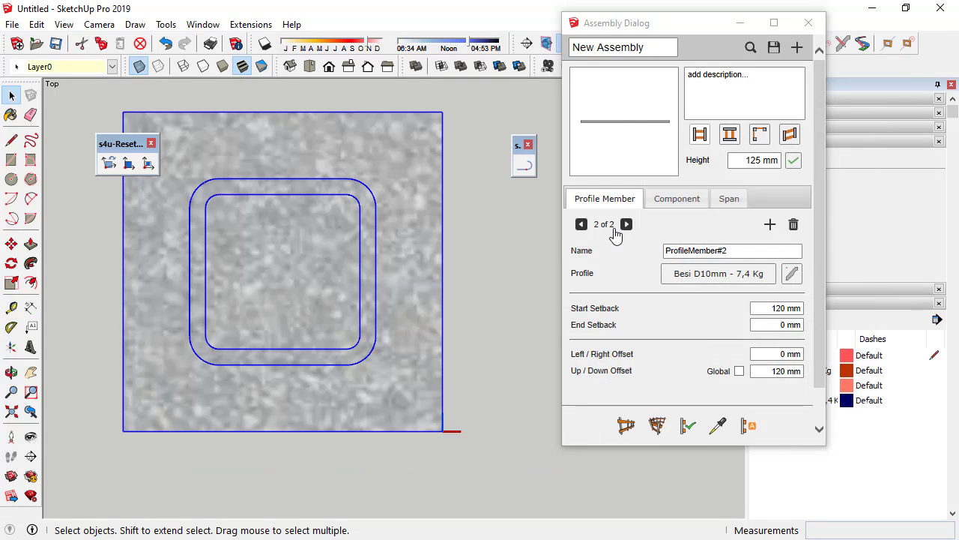
click(686, 432)
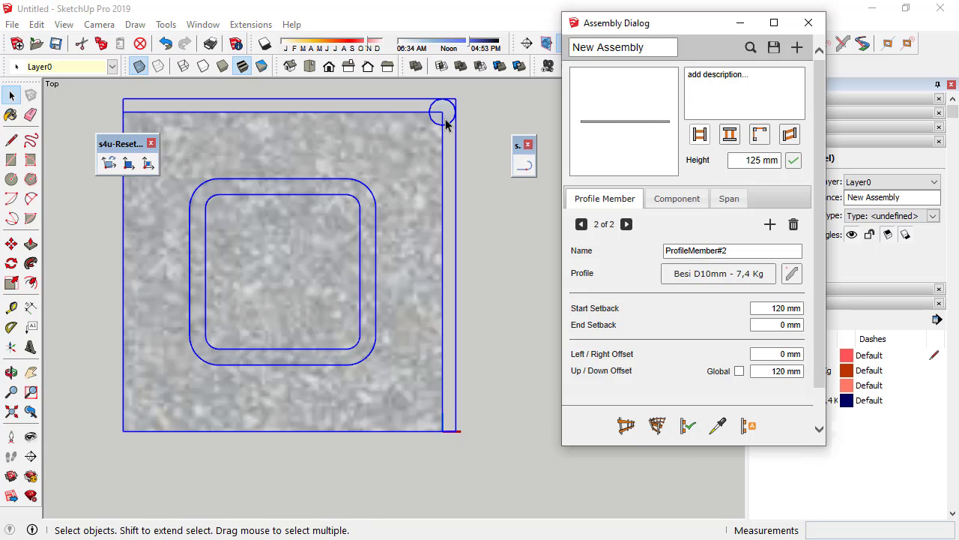
scroll(363, 338, down, 5)
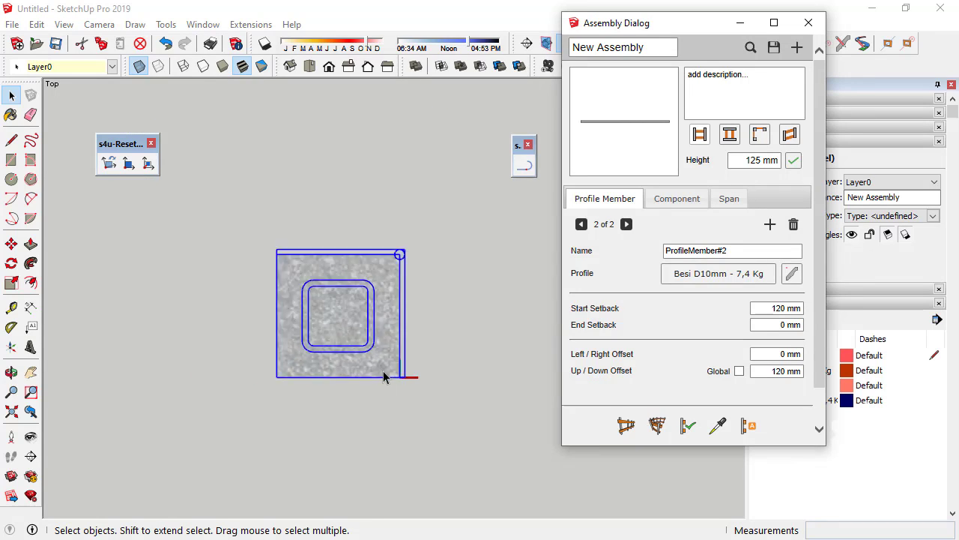
scroll(390, 375, down, 2)
scroll(393, 382, down, 3)
scroll(327, 216, up, 2)
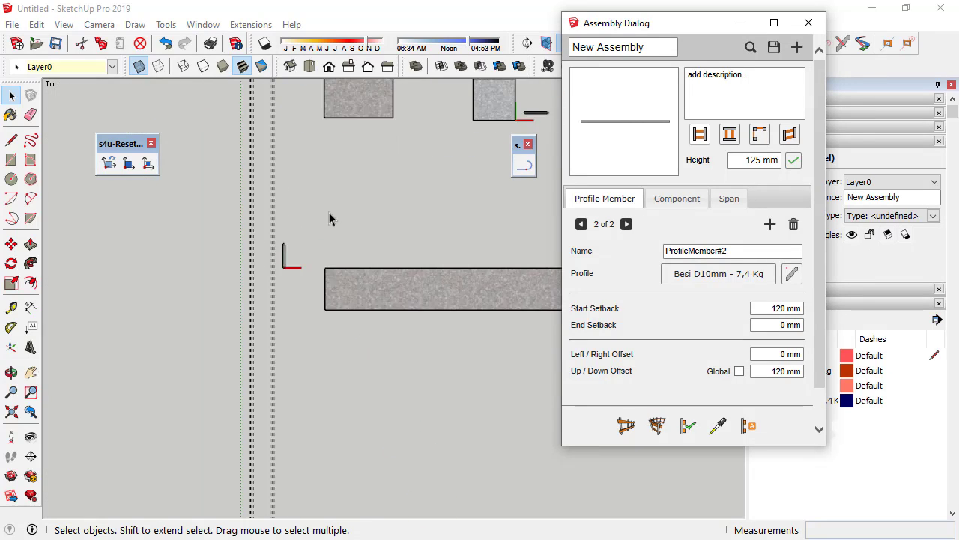
scroll(317, 400, down, 2)
scroll(314, 221, up, 2)
scroll(300, 210, up, 2)
scroll(338, 232, up, 3)
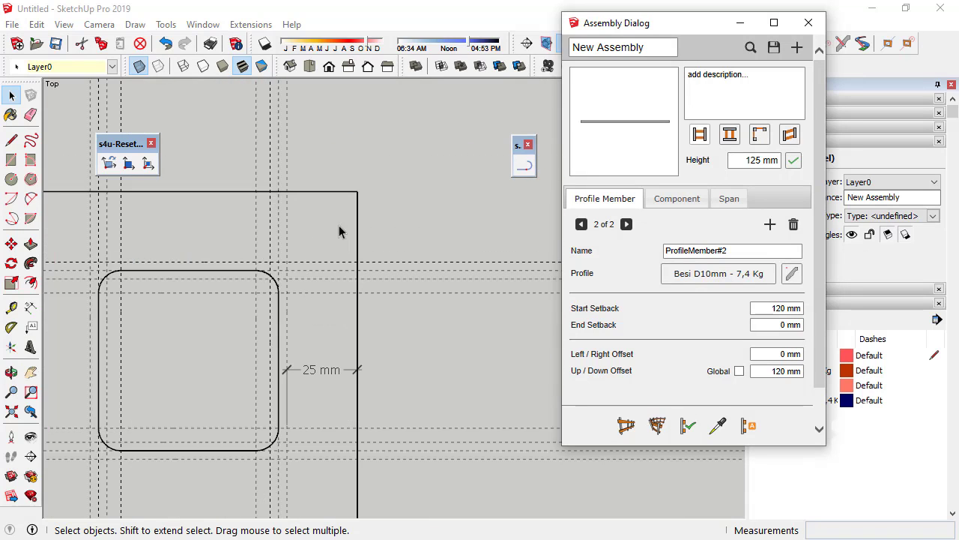
scroll(234, 187, up, 1)
Step: Dimension the rebar's 36 mm offset from the stirrup corner, then reselect the column assembly
click(31, 308)
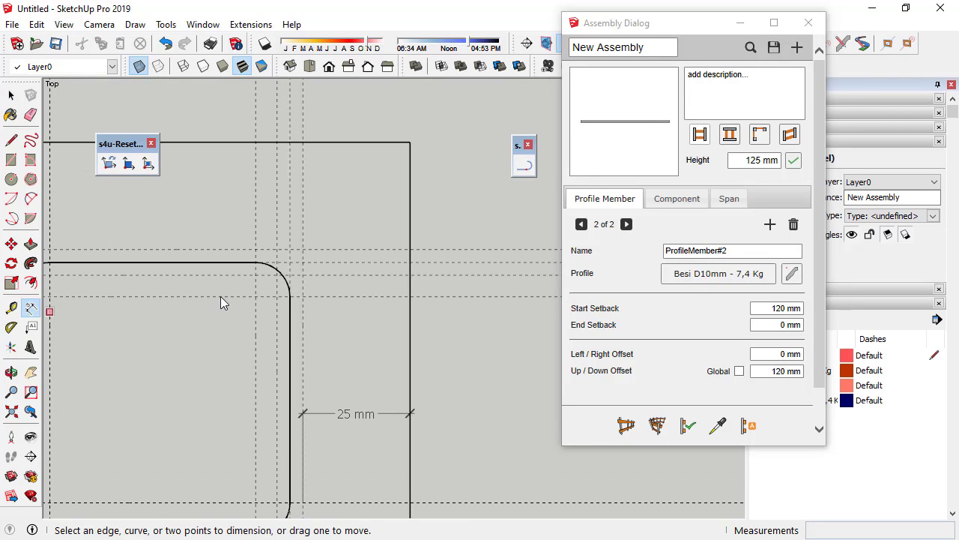
click(255, 296)
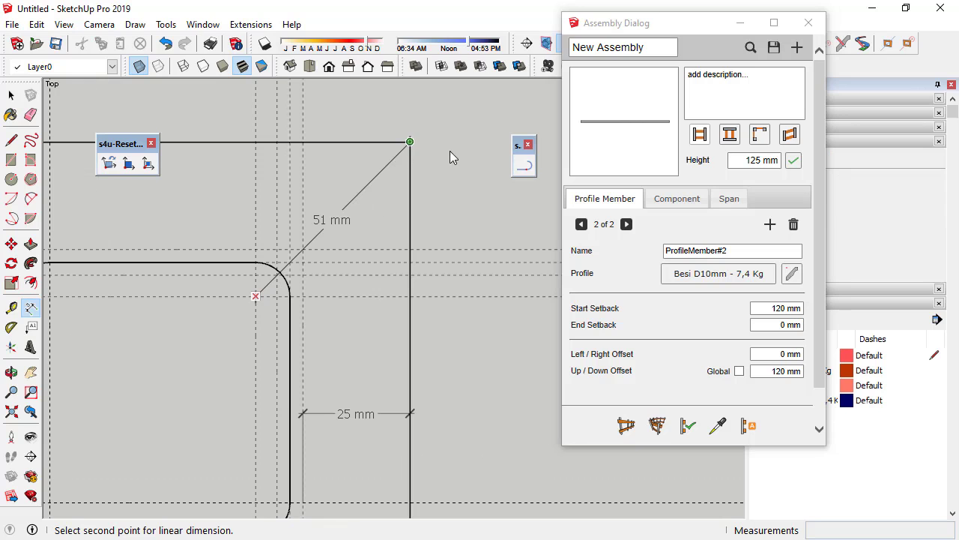
click(410, 142)
click(488, 165)
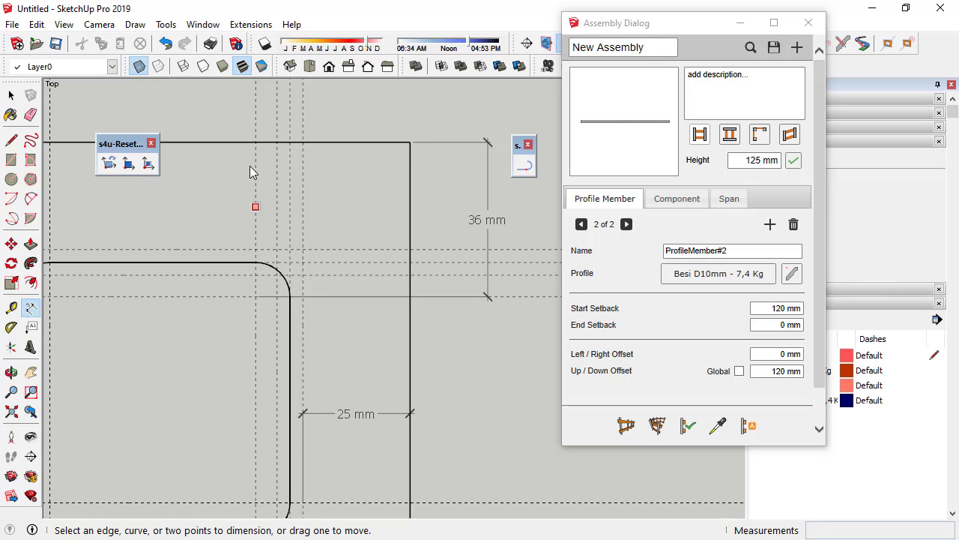
scroll(229, 182, down, 2)
scroll(248, 186, down, 3)
scroll(235, 188, down, 3)
scroll(235, 188, down, 2)
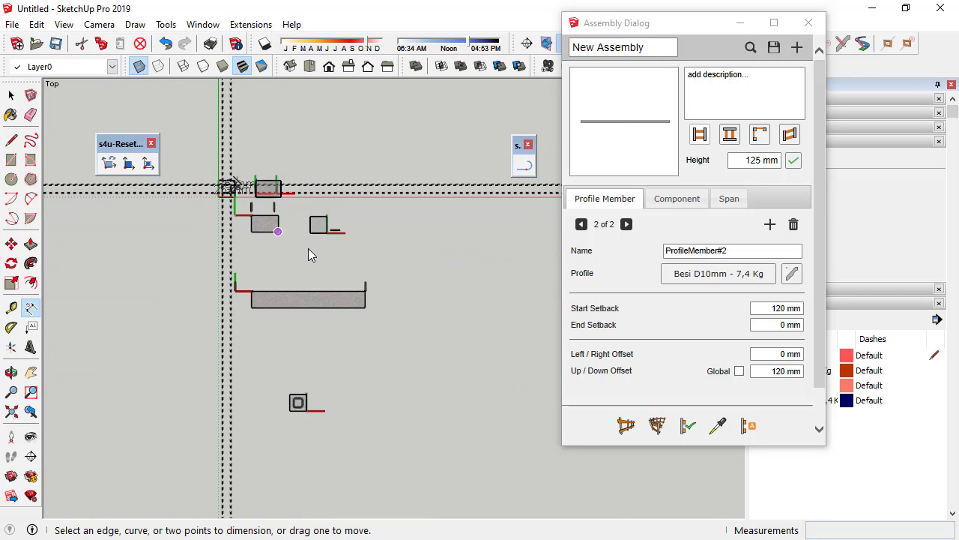
scroll(298, 402, up, 3)
scroll(298, 403, up, 3)
scroll(318, 432, up, 3)
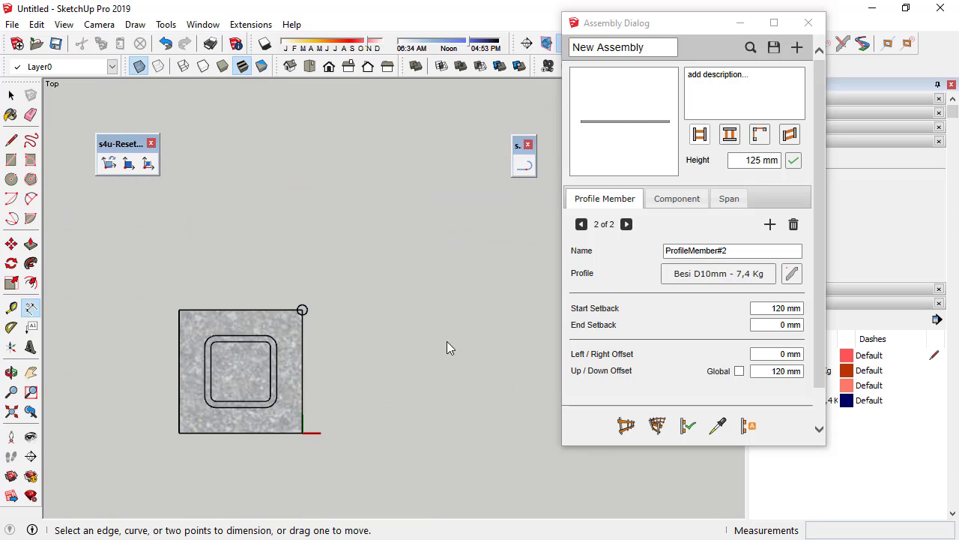
click(11, 95)
click(277, 341)
scroll(322, 356, up, 2)
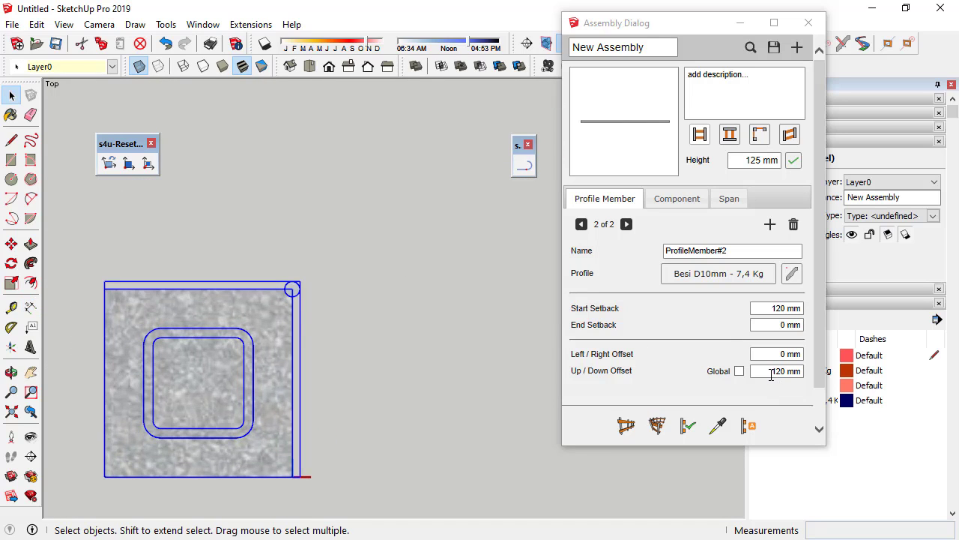
Step: Set the rebar's up/down offset to 36 mm and apply it in the bottom-right corner
double_click(772, 371)
text(0)
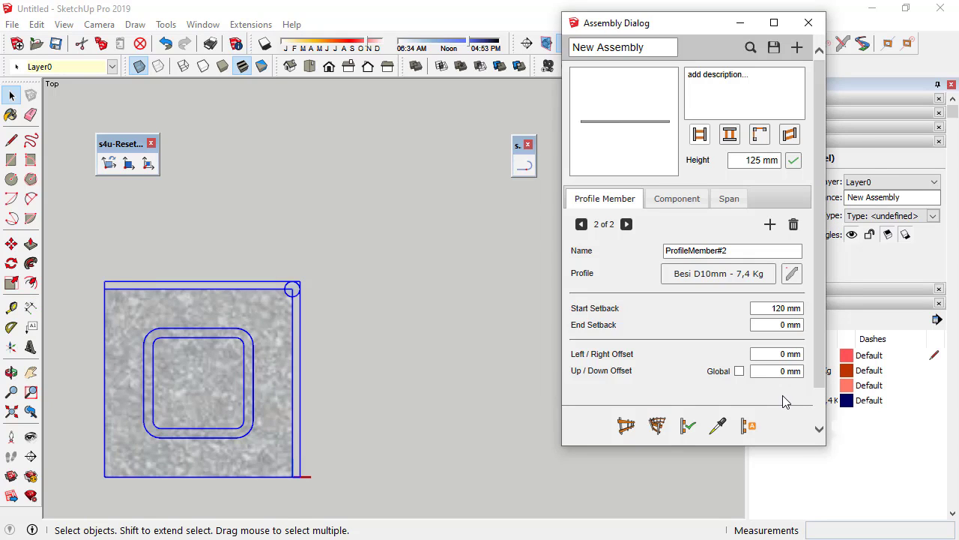
click(688, 426)
text(36)
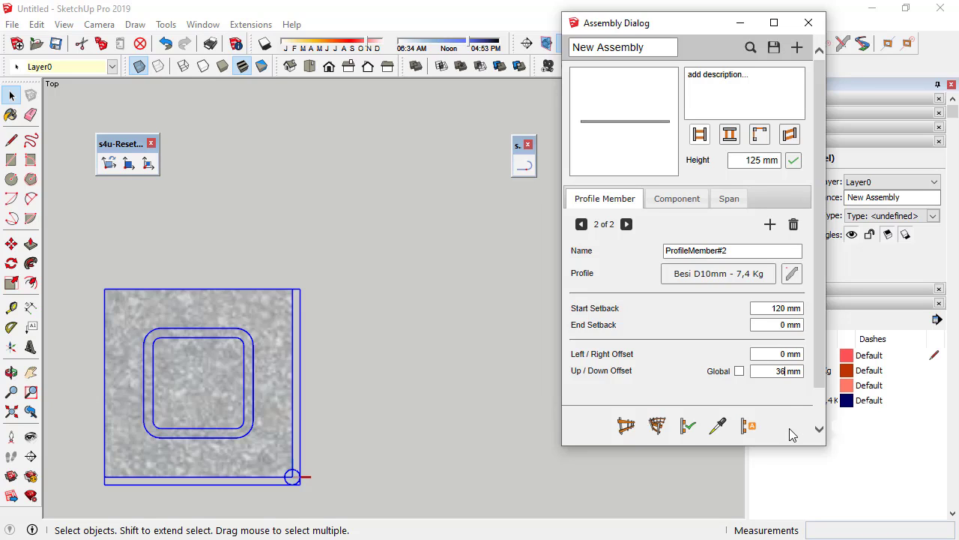
click(688, 426)
text(36)
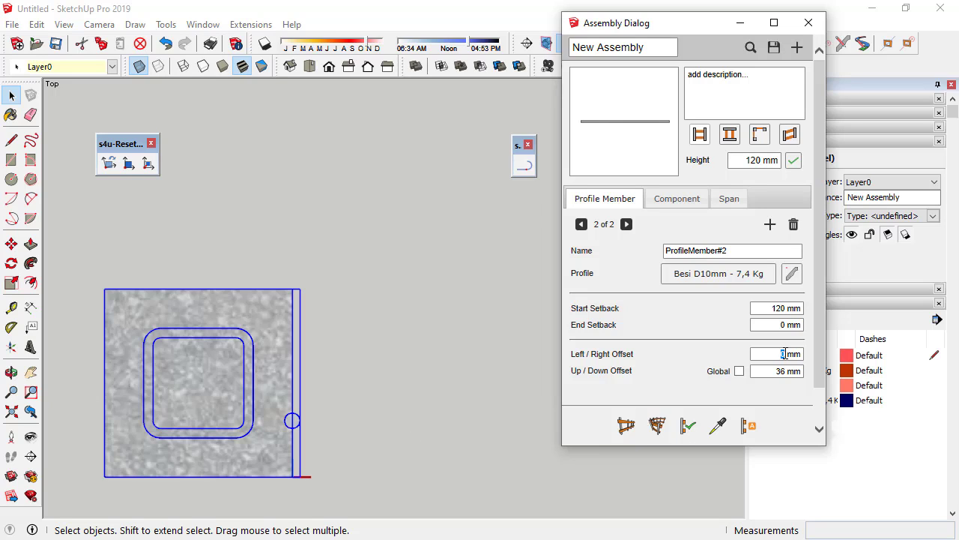
click(688, 426)
Step: Orbit to check the column in 3D, then return to Top view
scroll(225, 436, up, 1)
scroll(225, 436, up, 1)
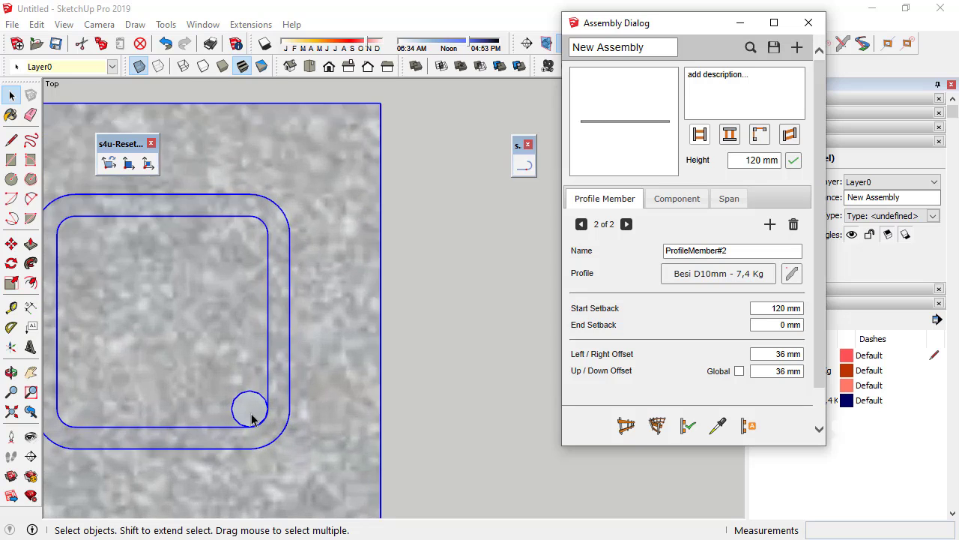
scroll(253, 417, down, 2)
mouse_move(339, 413)
middle_down()
mouse_move(226, 308)
mouse_move(222, 270)
mouse_move(274, 278)
mouse_move(300, 145)
middle_up()
scroll(191, 296, down, 2)
scroll(199, 288, down, 2)
click(309, 66)
scroll(396, 278, up, 2)
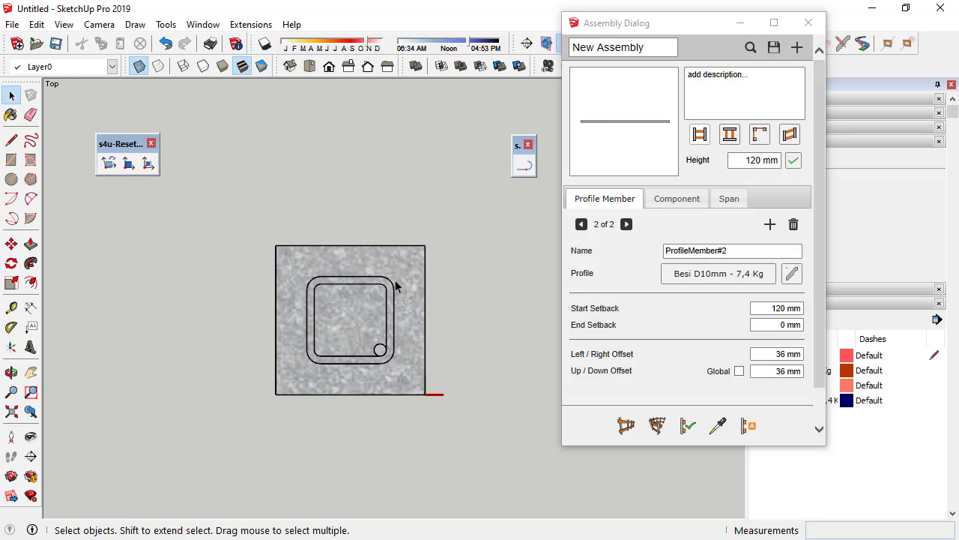
scroll(391, 283, up, 2)
scroll(390, 356, up, 2)
scroll(217, 350, down, 2)
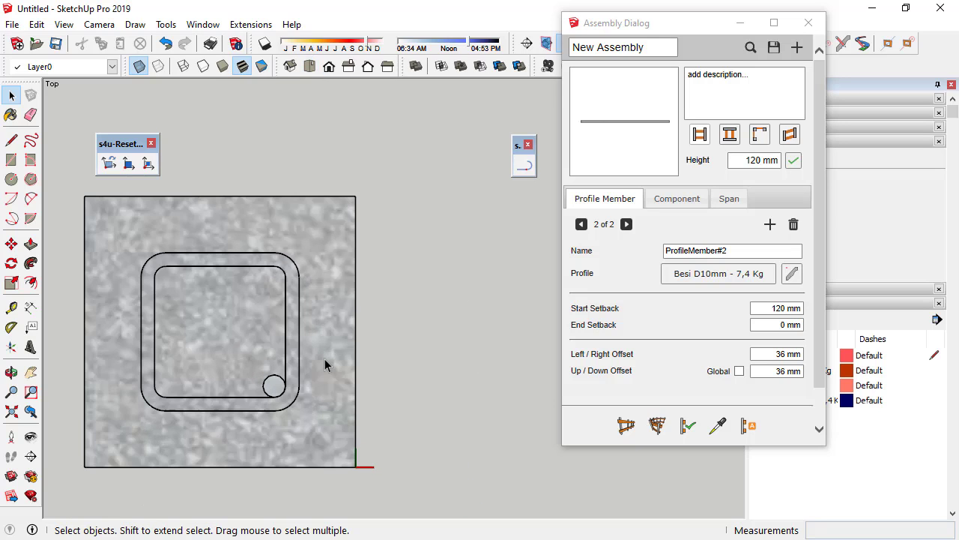
Step: Reselect the assembly and add a third D10 rebar member with a 36 mm offset
key(ctrl+a)
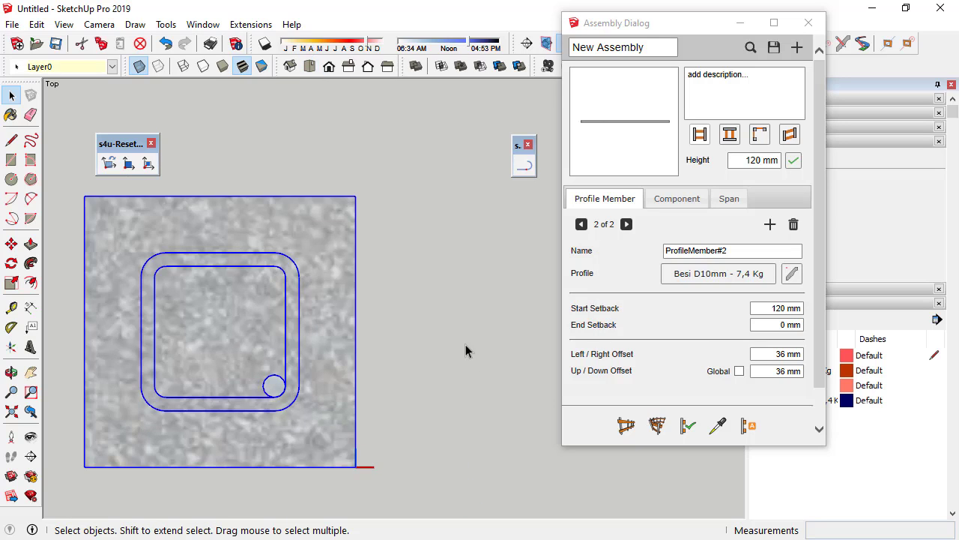
click(769, 224)
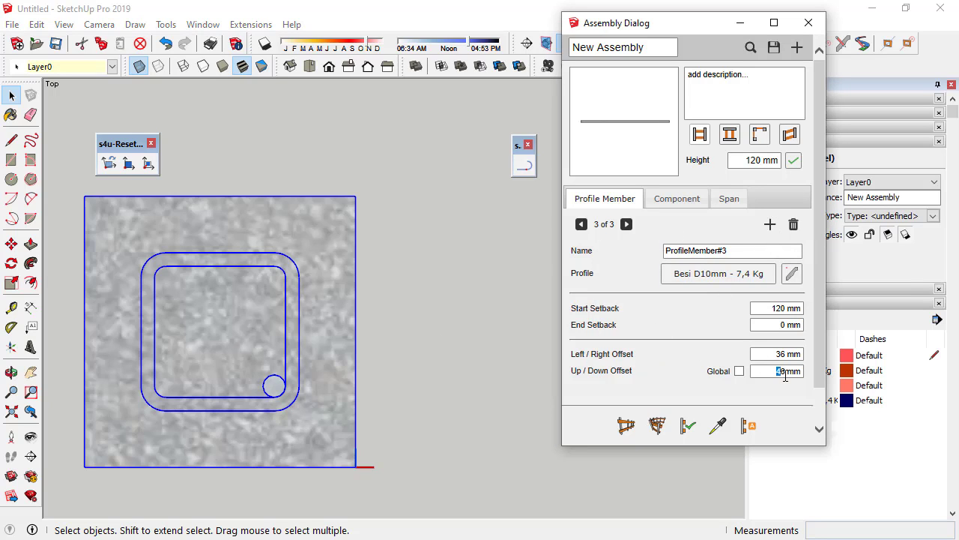
drag(785, 377, 780, 386)
text(36)
click(461, 311)
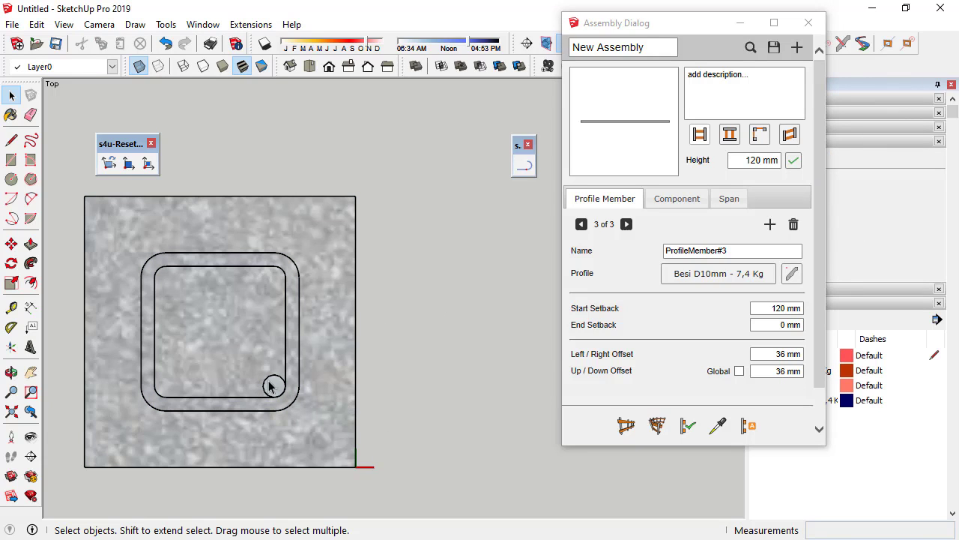
Step: Dimension the 84 mm distance between rebar positions across the stirrup
scroll(332, 428, down, 1)
scroll(332, 428, down, 3)
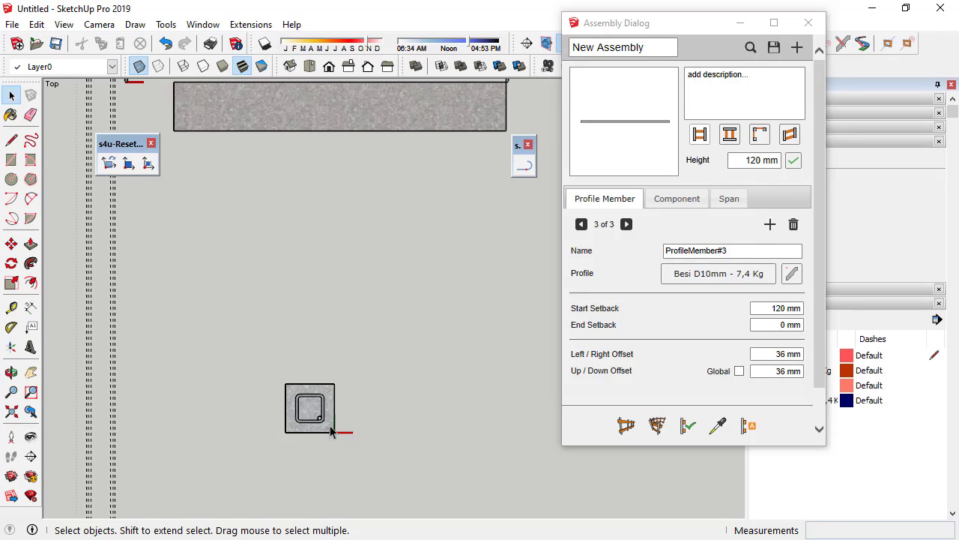
scroll(332, 428, down, 2)
scroll(251, 173, up, 1)
scroll(251, 172, up, 3)
scroll(214, 207, up, 2)
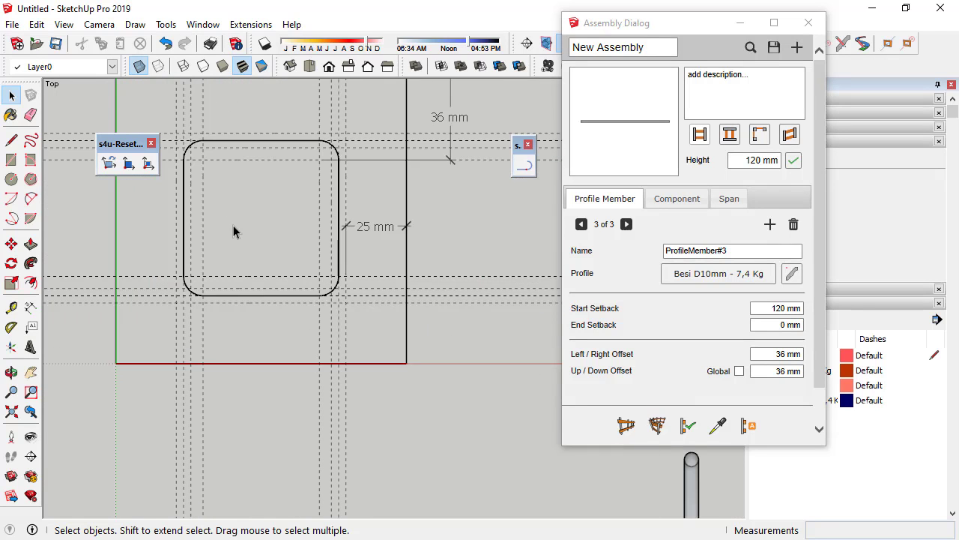
click(31, 308)
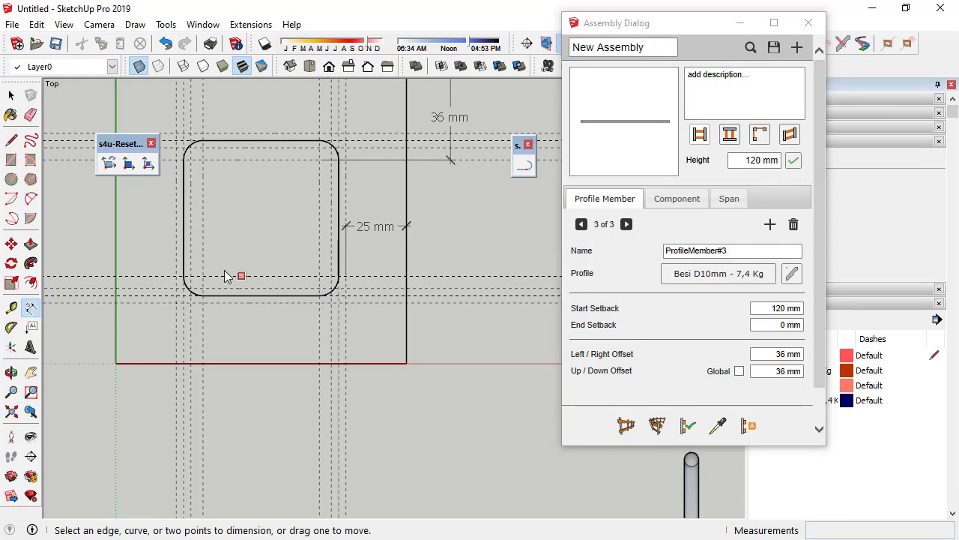
click(202, 276)
click(407, 277)
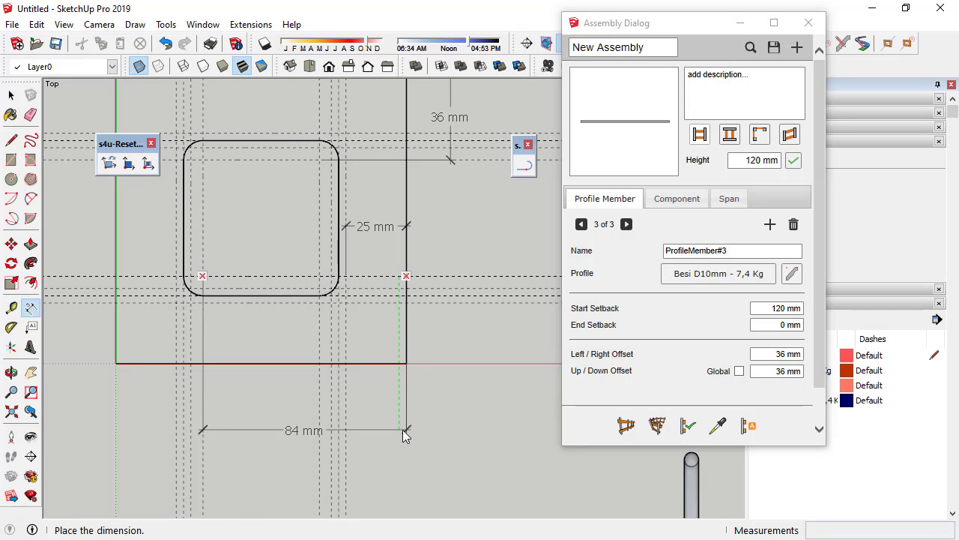
click(405, 430)
Step: Return to the Select tool and reselect the column assembly
scroll(230, 251, down, 2)
scroll(219, 229, down, 3)
scroll(213, 225, down, 2)
scroll(278, 393, up, 2)
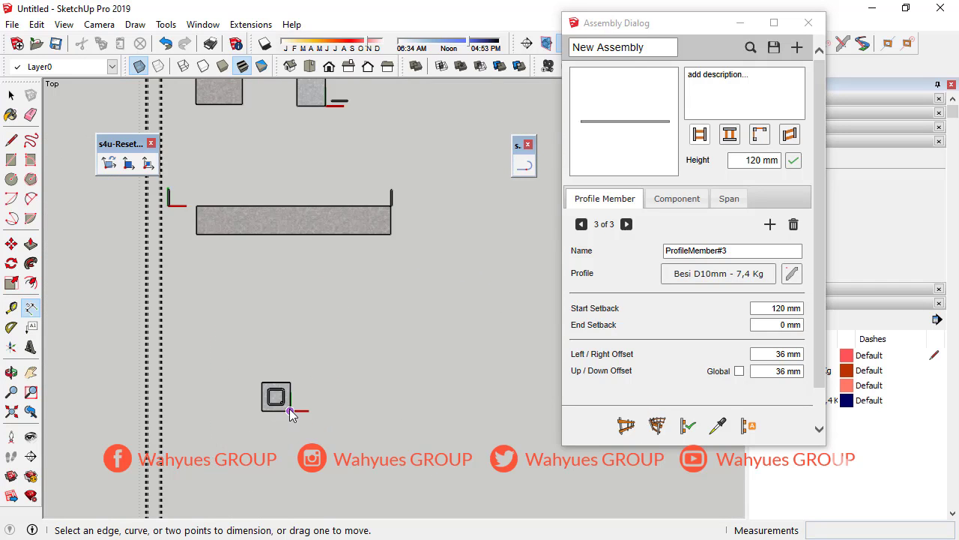
scroll(257, 385, up, 3)
click(10, 96)
click(281, 391)
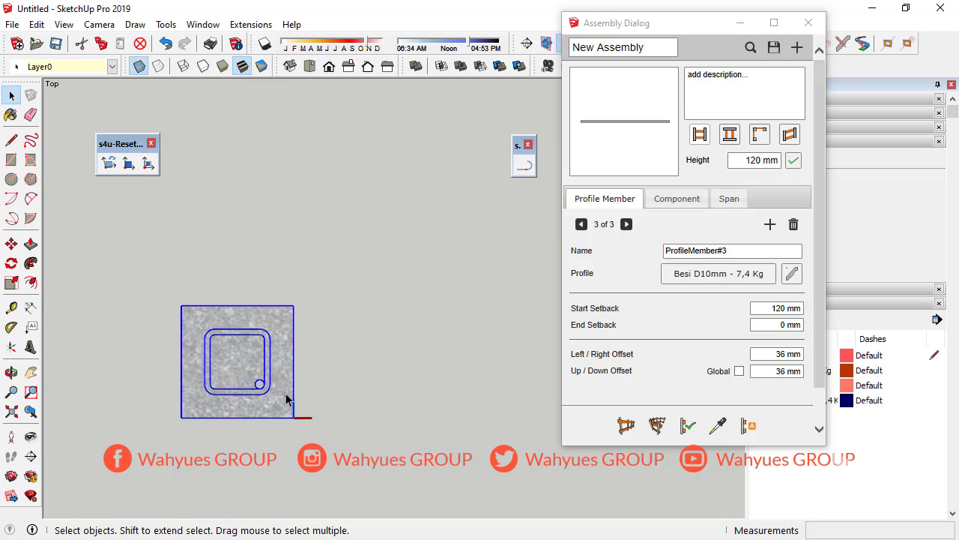
scroll(285, 393, up, 2)
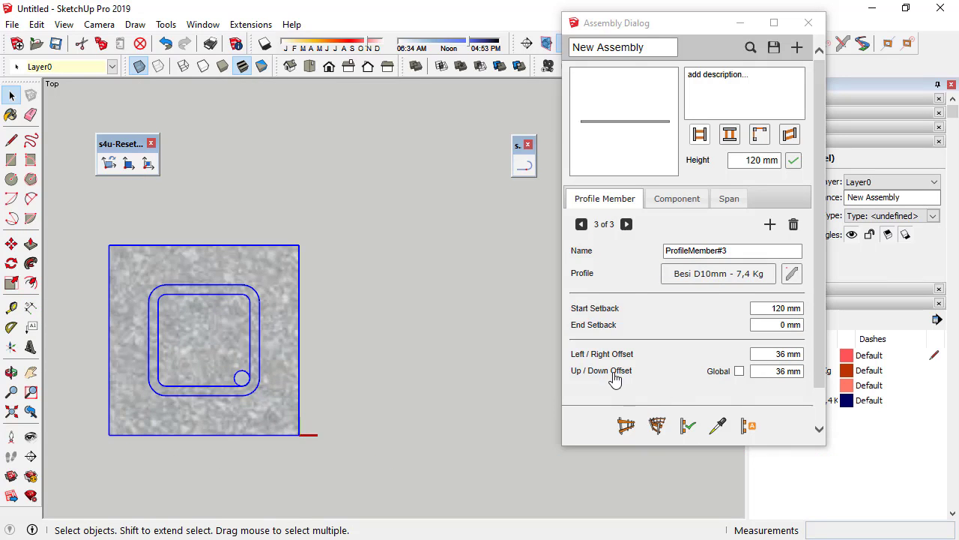
Step: Set the third rebar's left/right offset to 84 mm, then add a fourth rebar at 84/84 offsets
click(779, 353)
text(84)
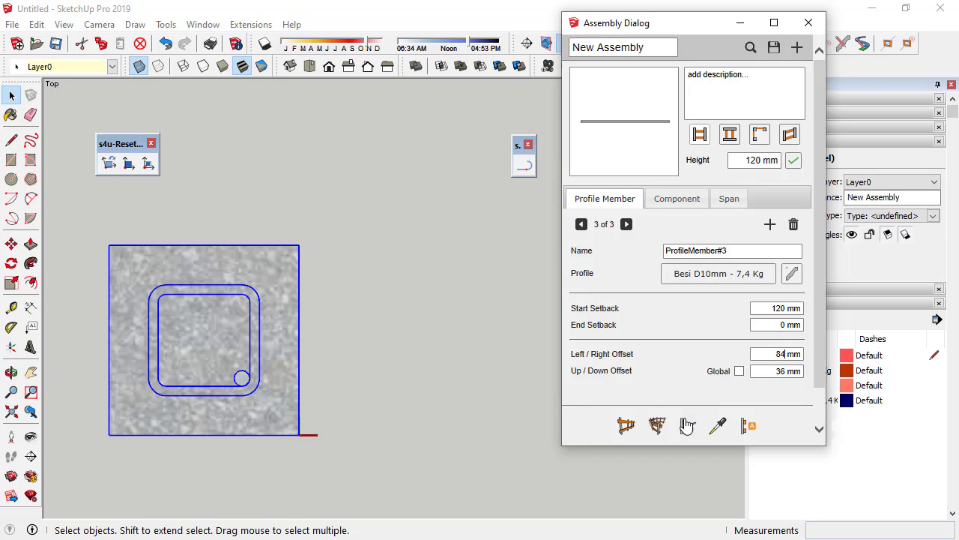
click(688, 426)
click(770, 224)
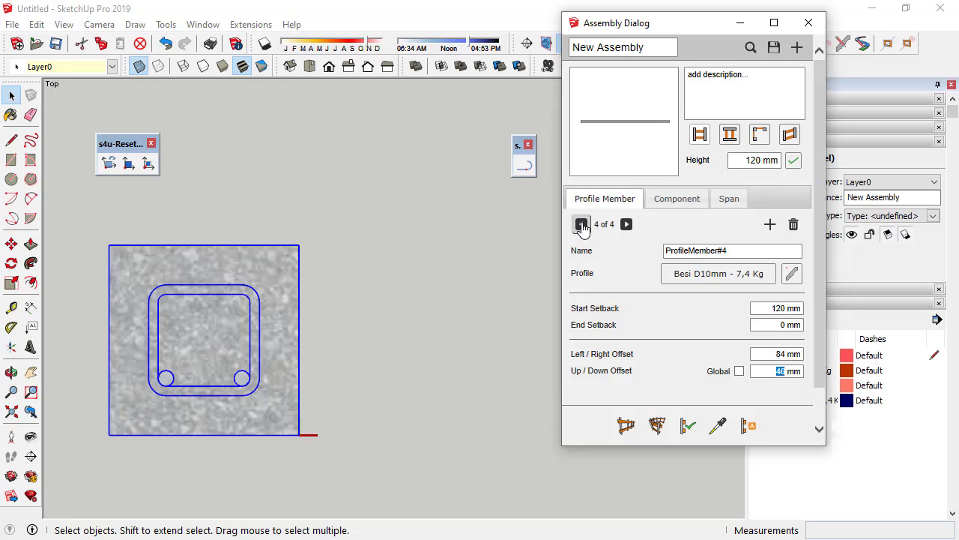
click(627, 225)
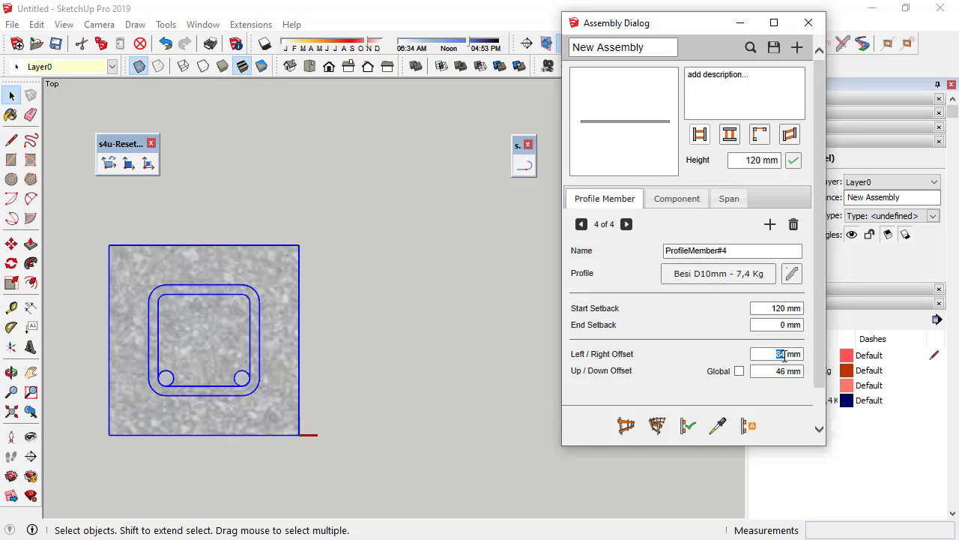
click(763, 375)
click(688, 425)
Step: Add a fifth rebar member and revise the third member's offsets to the top-right corner
click(769, 224)
text(34)
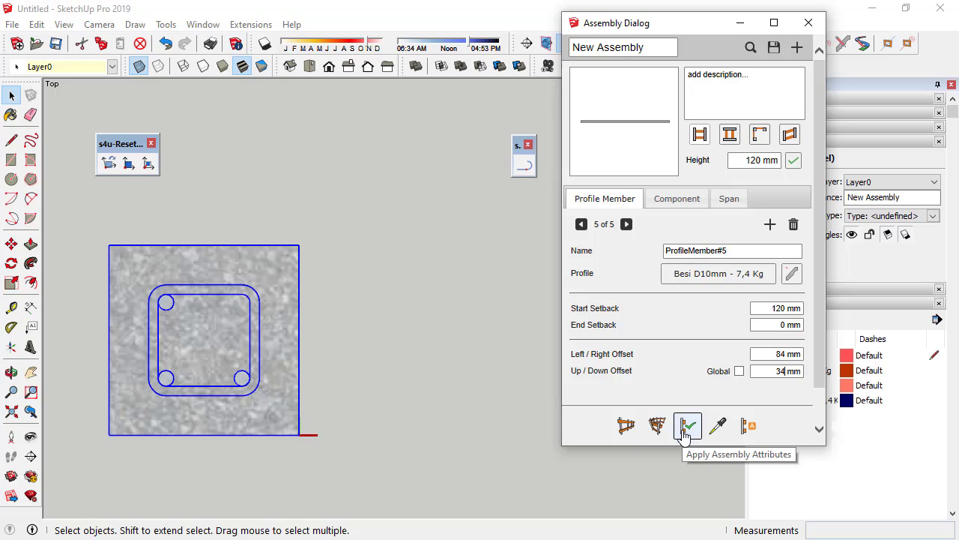
click(685, 431)
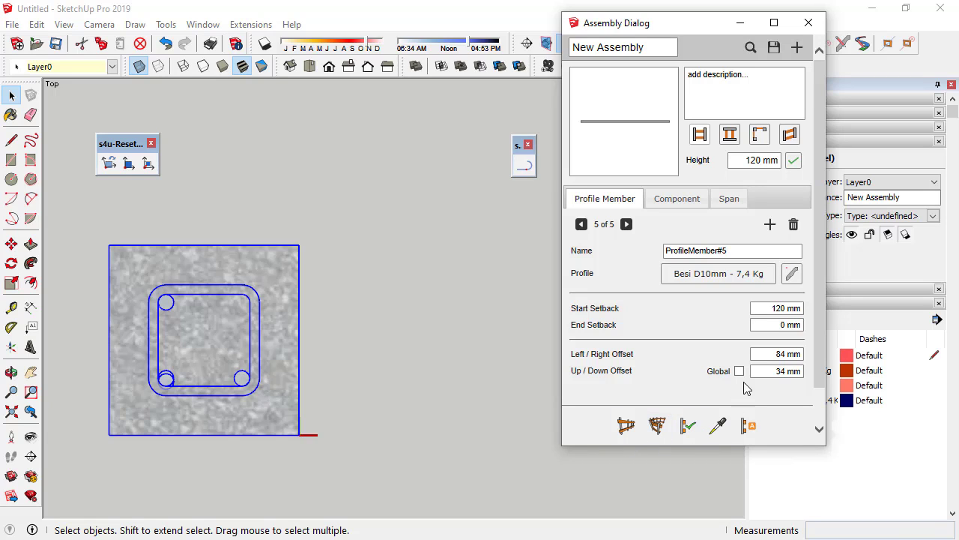
click(581, 224)
click(581, 224)
text(84)
text(36)
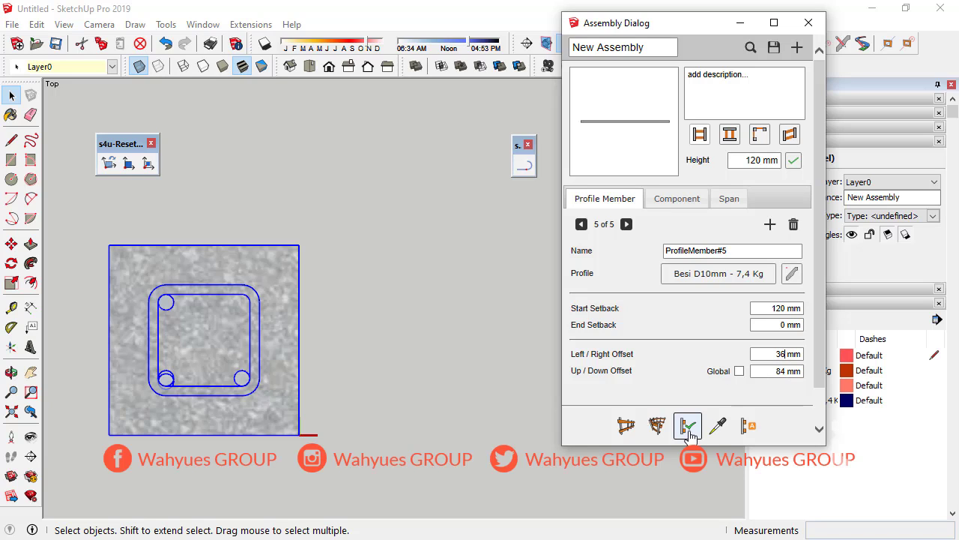
click(688, 425)
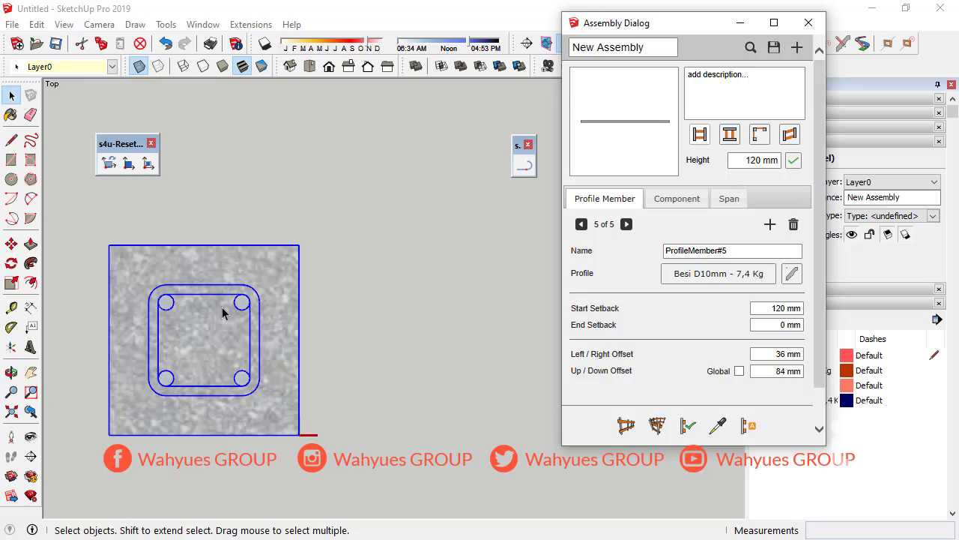
Step: Inspect the column and rebars in 3D, return to Top view, and show the KP 0,12 x 0,12 concrete member
mouse_move(398, 385)
middle_down()
mouse_move(302, 270)
mouse_move(284, 287)
mouse_move(340, 173)
mouse_move(315, 409)
middle_up()
click(284, 287)
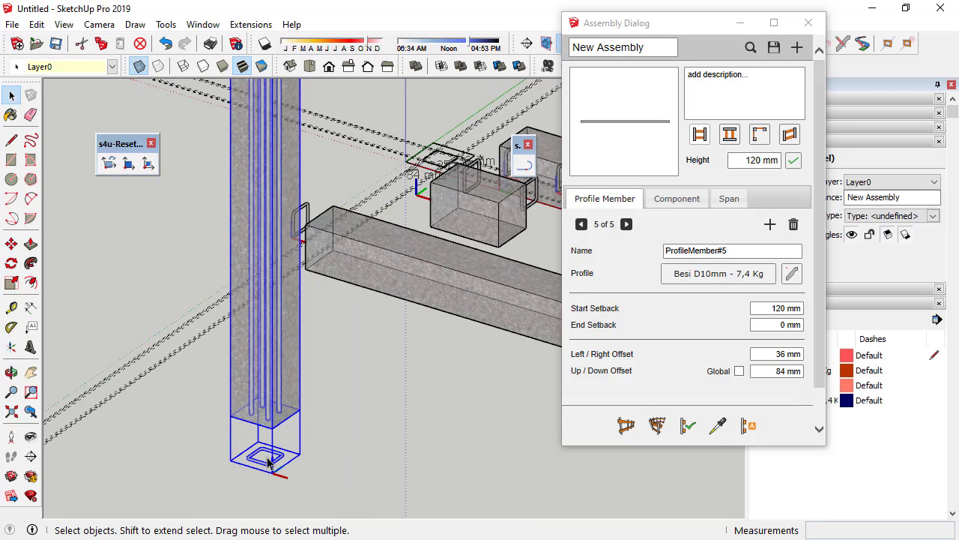
middle_drag(269, 453, 264, 274)
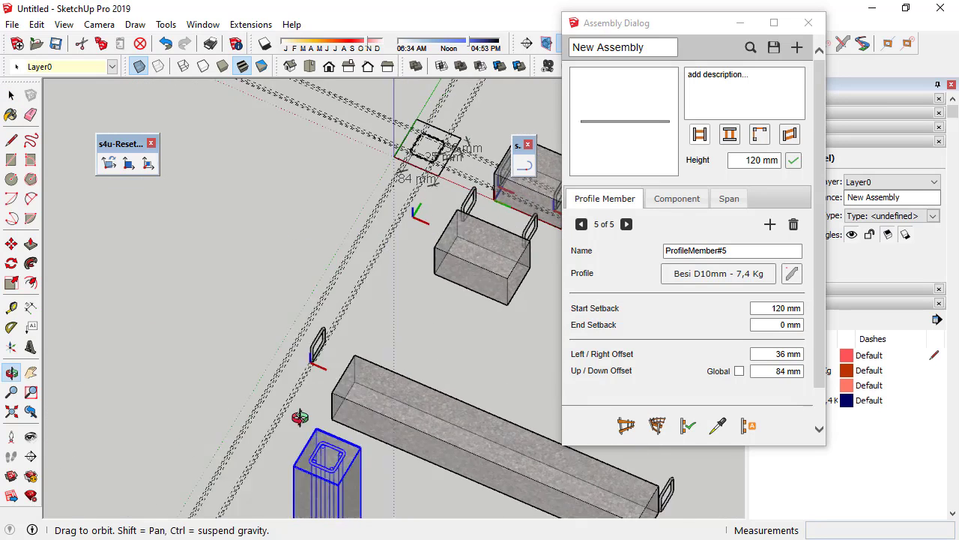
click(311, 67)
scroll(352, 375, down, 2)
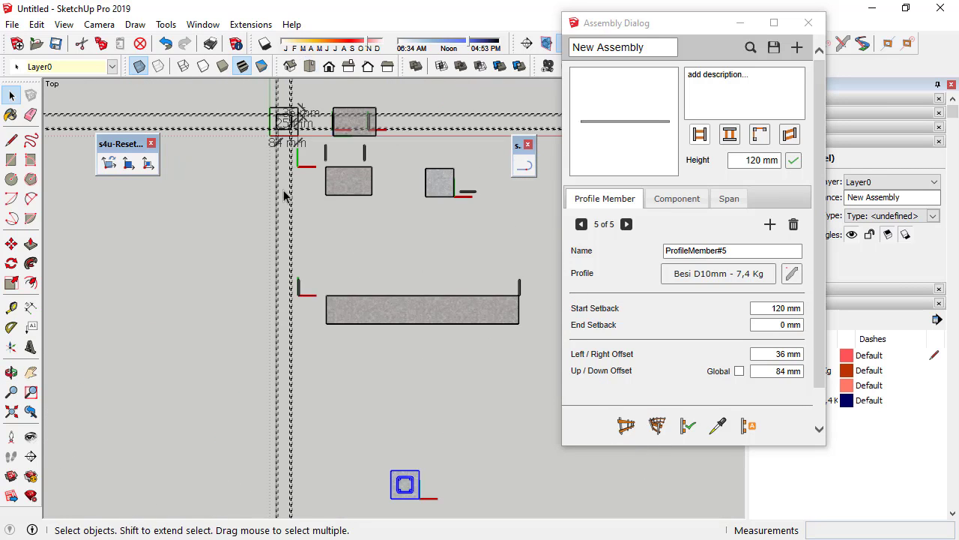
scroll(358, 392, up, 3)
scroll(364, 349, up, 3)
scroll(345, 342, up, 3)
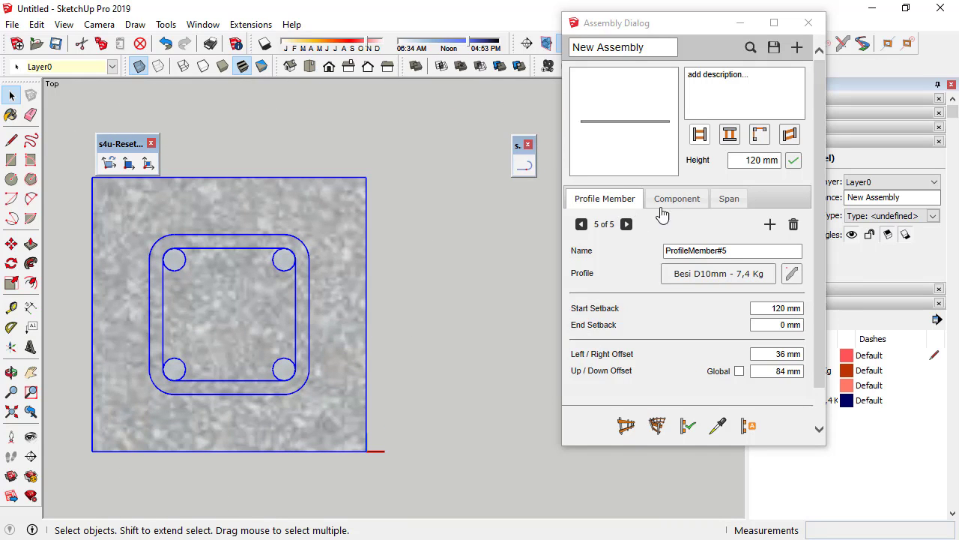
double_click(582, 224)
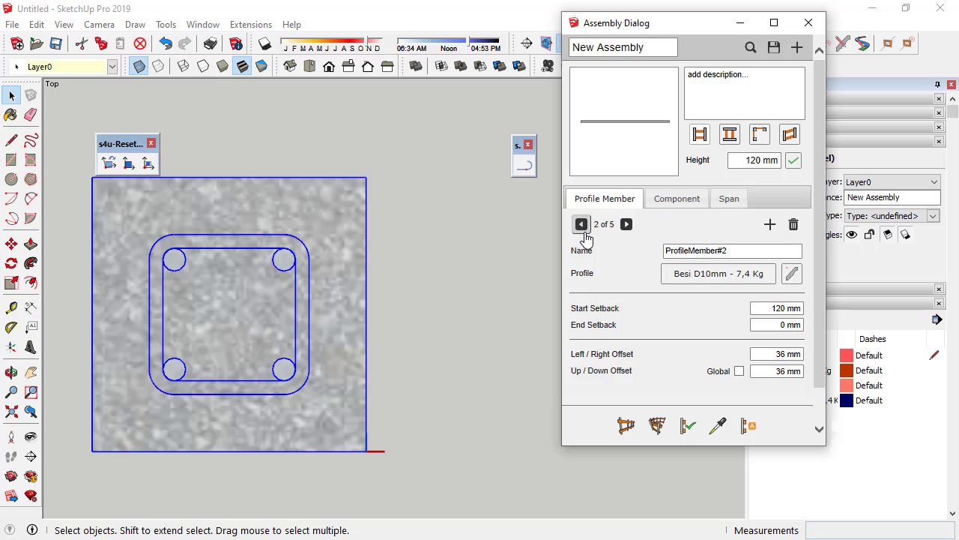
click(583, 228)
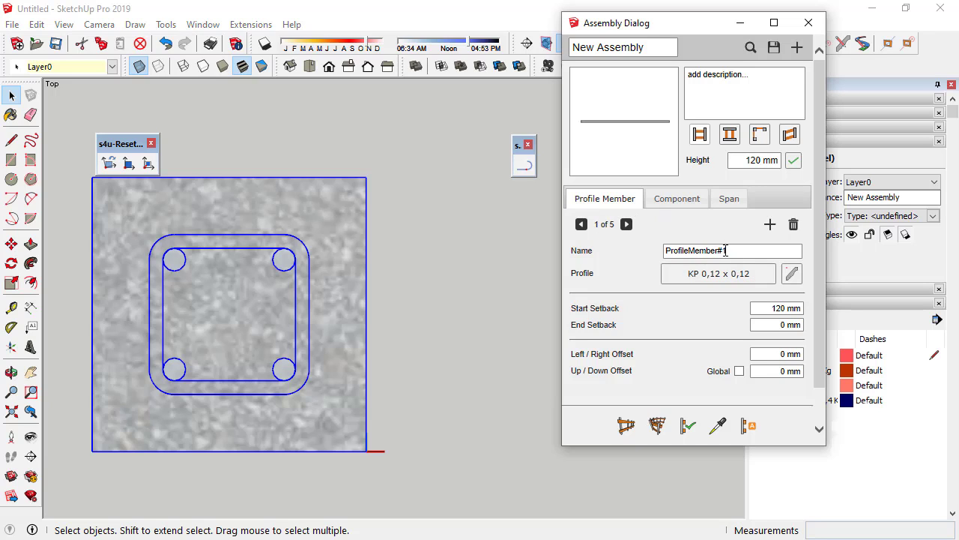
mouse_move(595, 308)
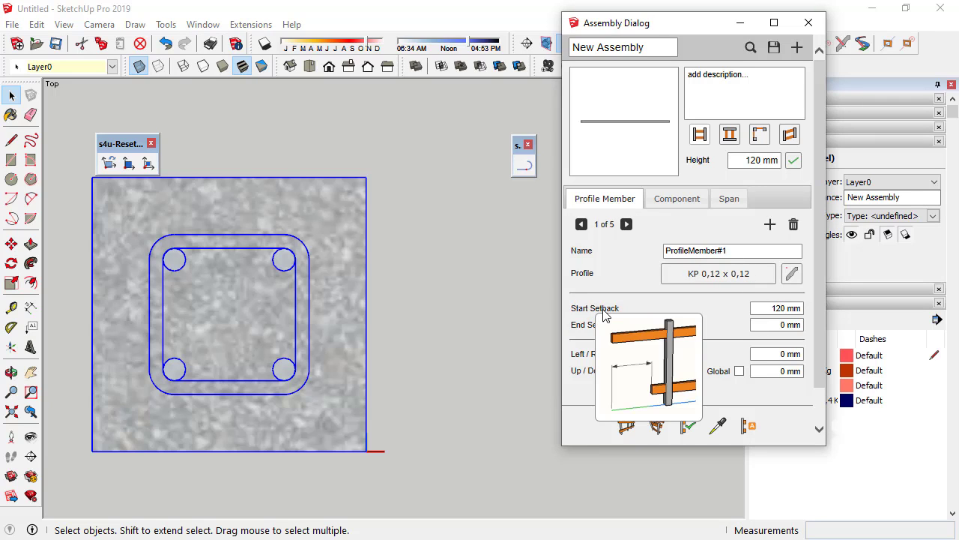
Step: In Front view, measure the 120 mm gap between the column and its base
click(328, 66)
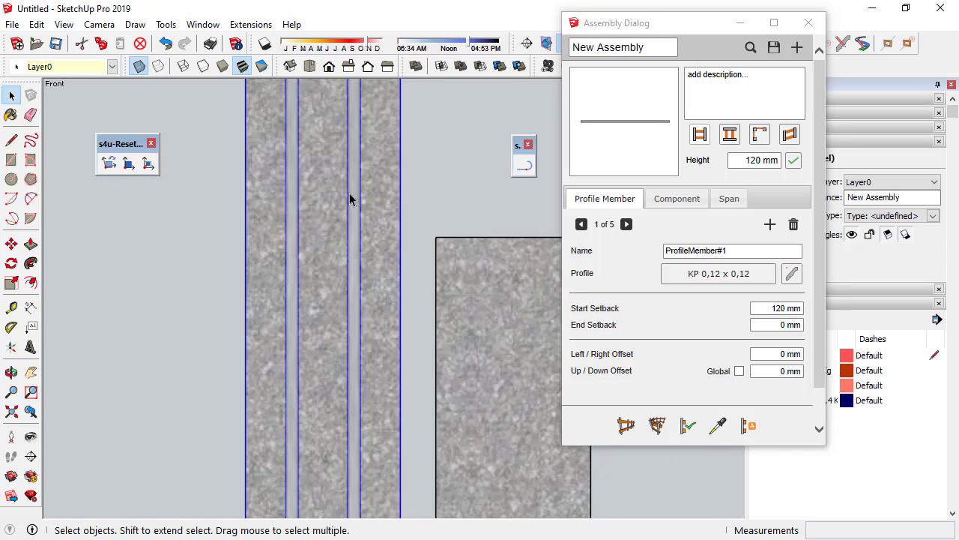
scroll(315, 315, up, 2)
scroll(320, 313, up, 3)
scroll(315, 307, up, 2)
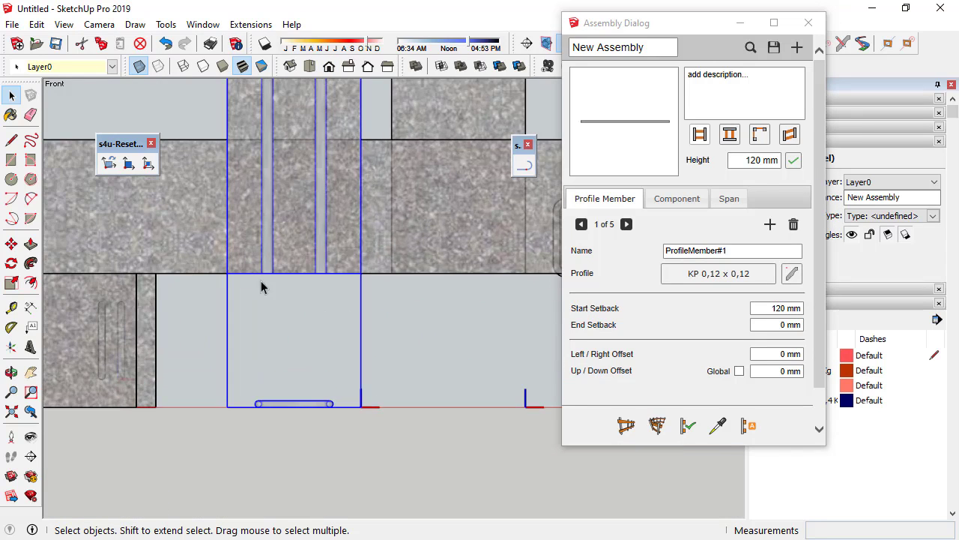
click(11, 308)
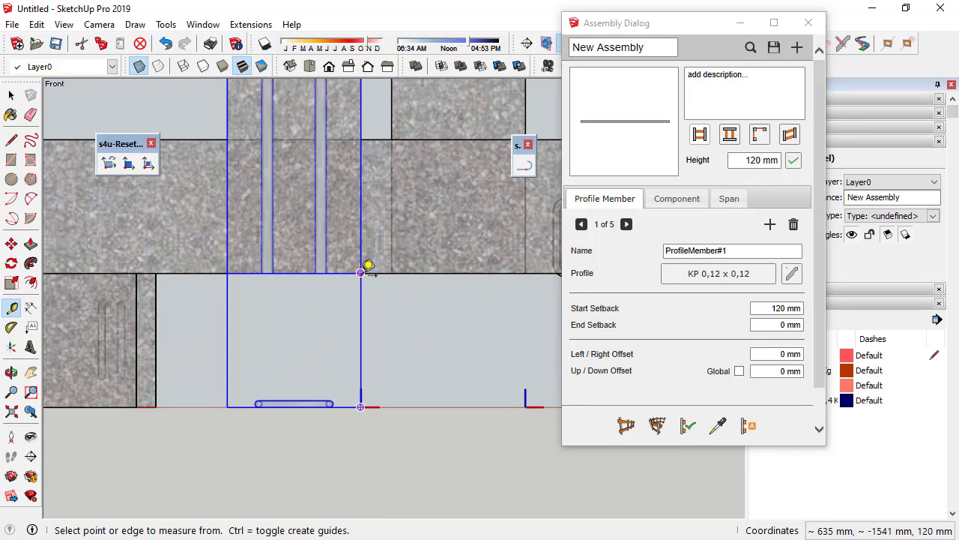
click(360, 272)
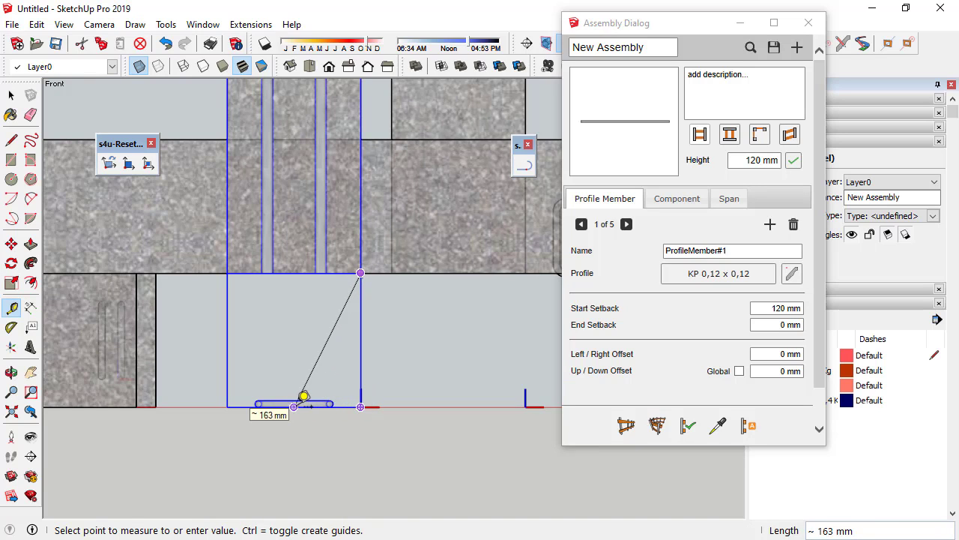
click(303, 397)
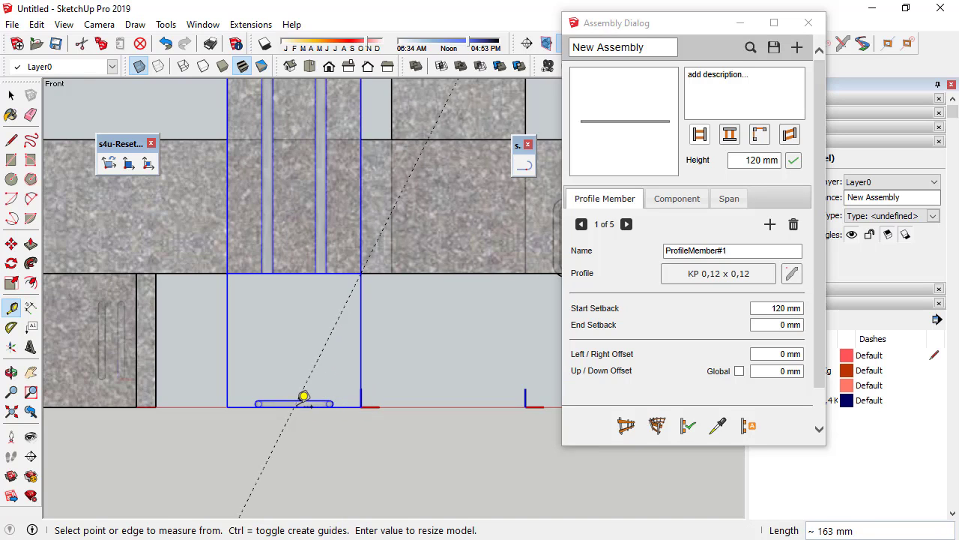
click(31, 308)
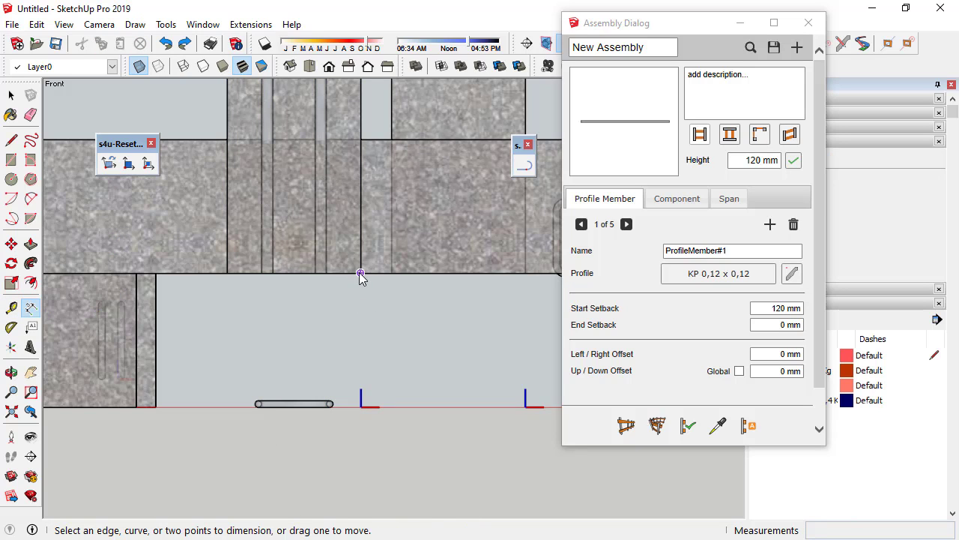
click(361, 273)
click(295, 405)
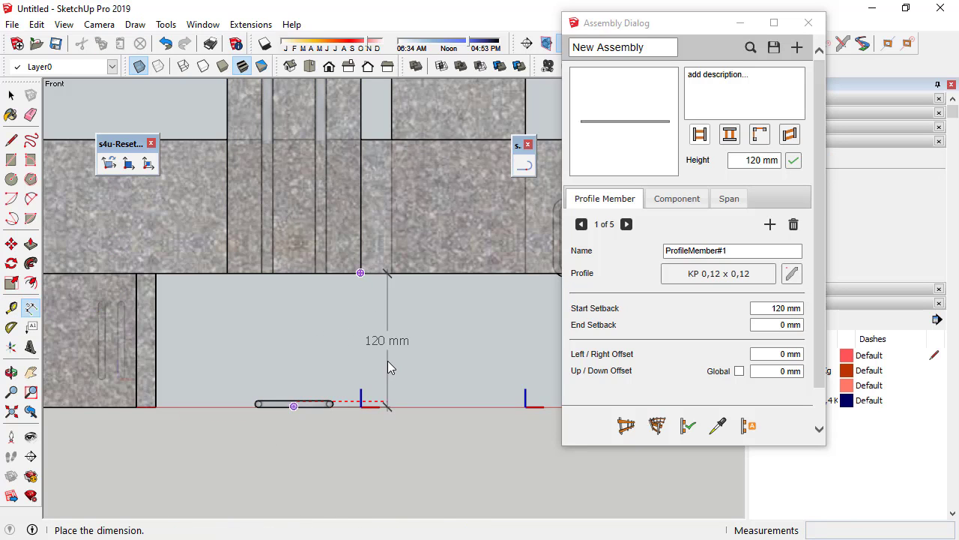
key(Escape)
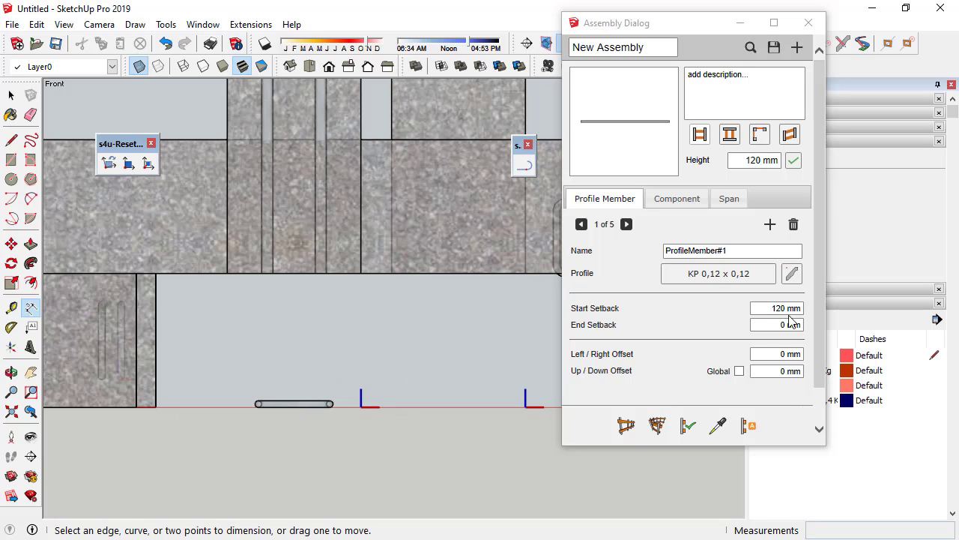
key(space)
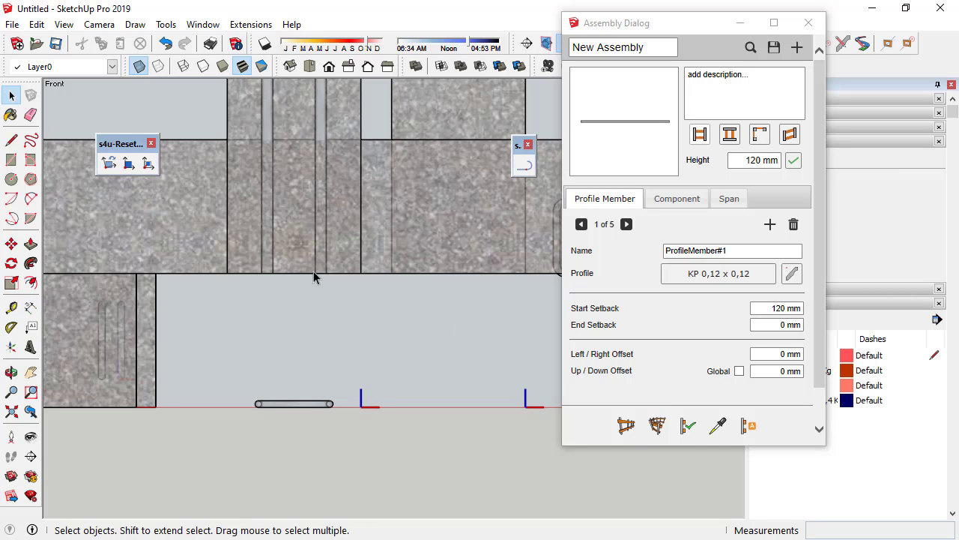
Step: Set ProfileMember#1's start setback to 0 mm, apply, and orbit to check the column
click(317, 405)
click(772, 312)
text(0)
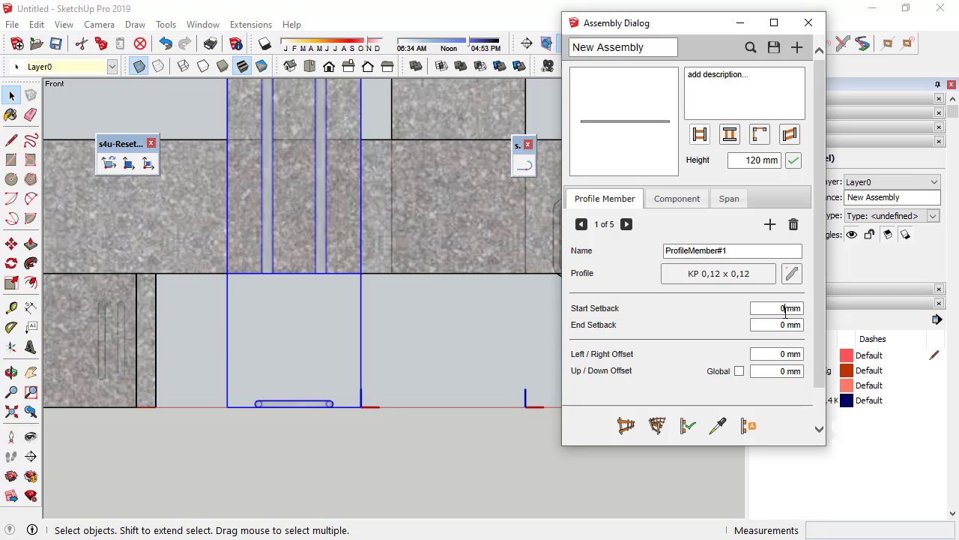
click(688, 426)
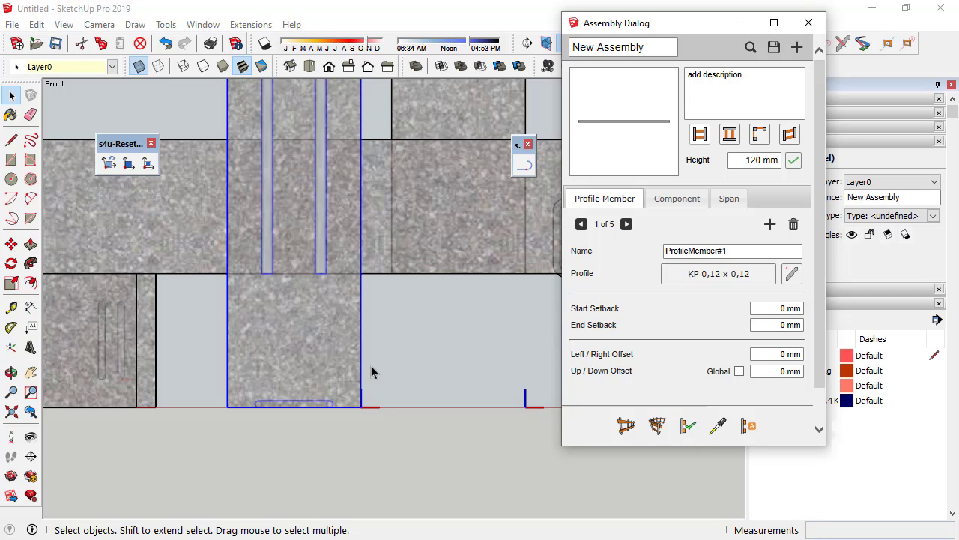
middle_drag(323, 290, 327, 322)
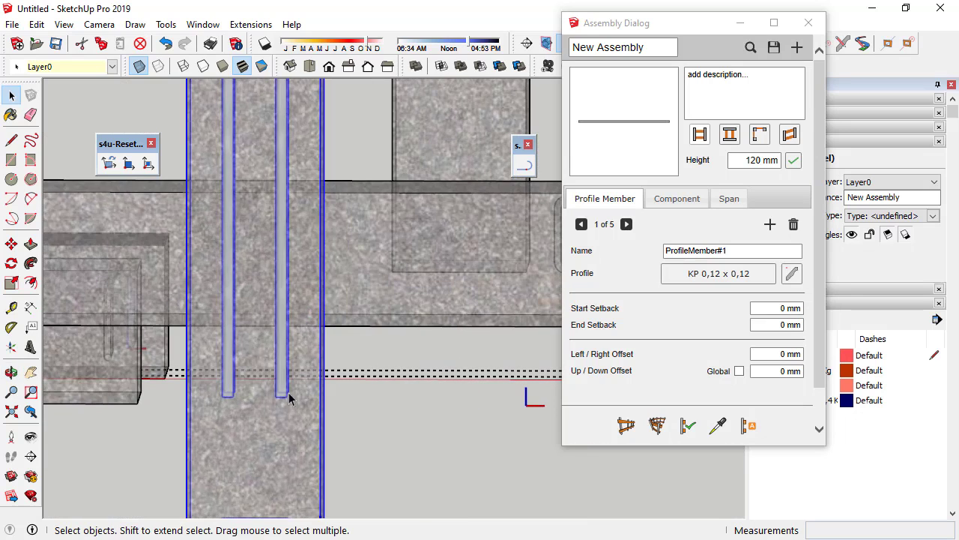
middle_drag(299, 411, 317, 387)
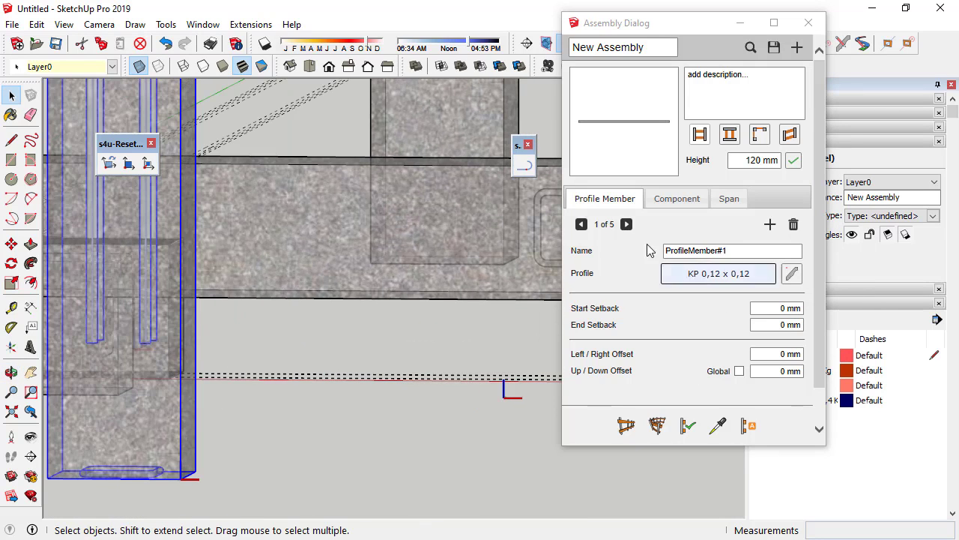
Step: Set the start setback of rebar members #2 to #5 to 0 mm and apply
click(627, 224)
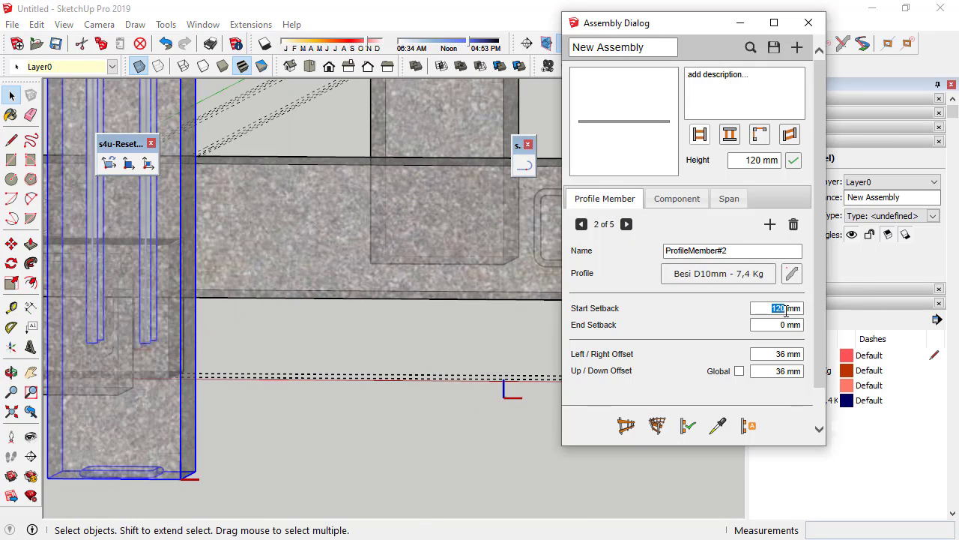
click(626, 224)
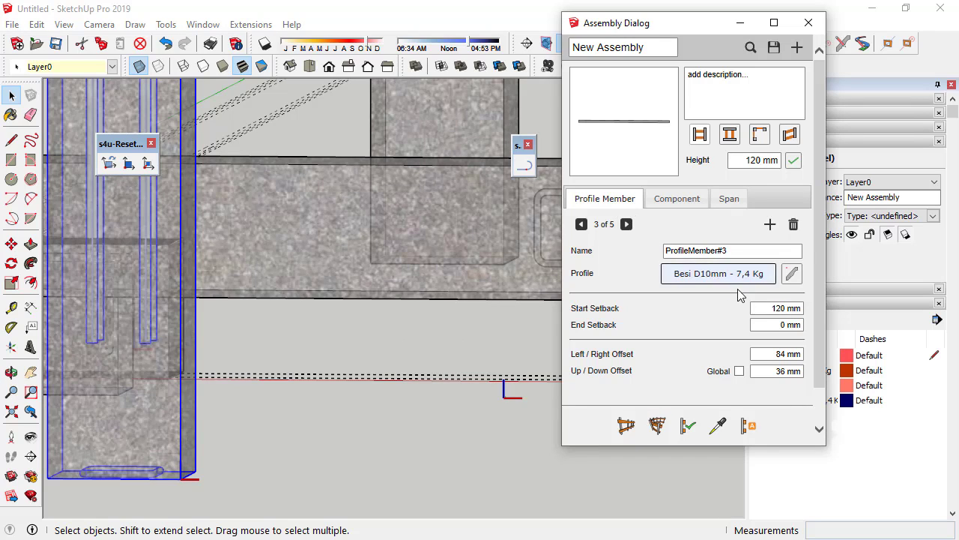
click(626, 224)
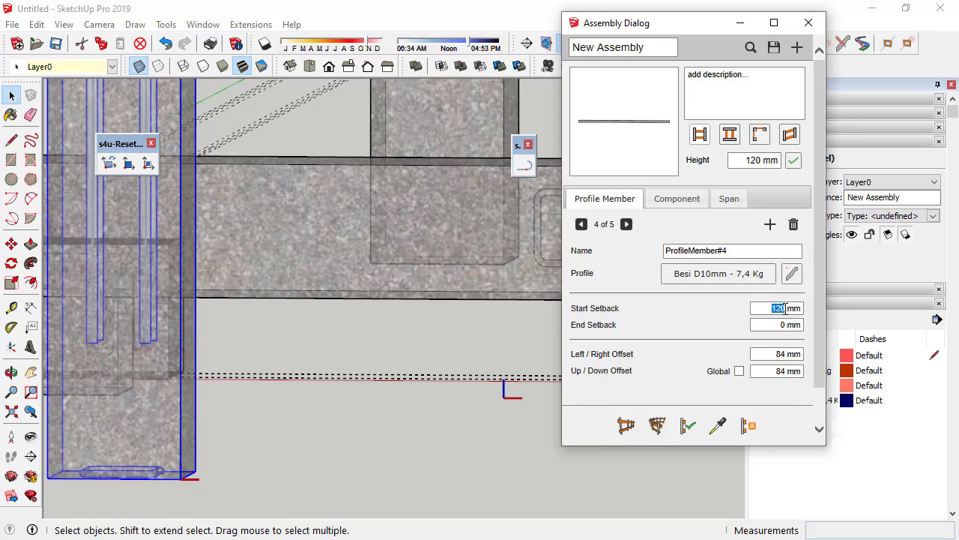
click(626, 224)
text(0)
click(688, 425)
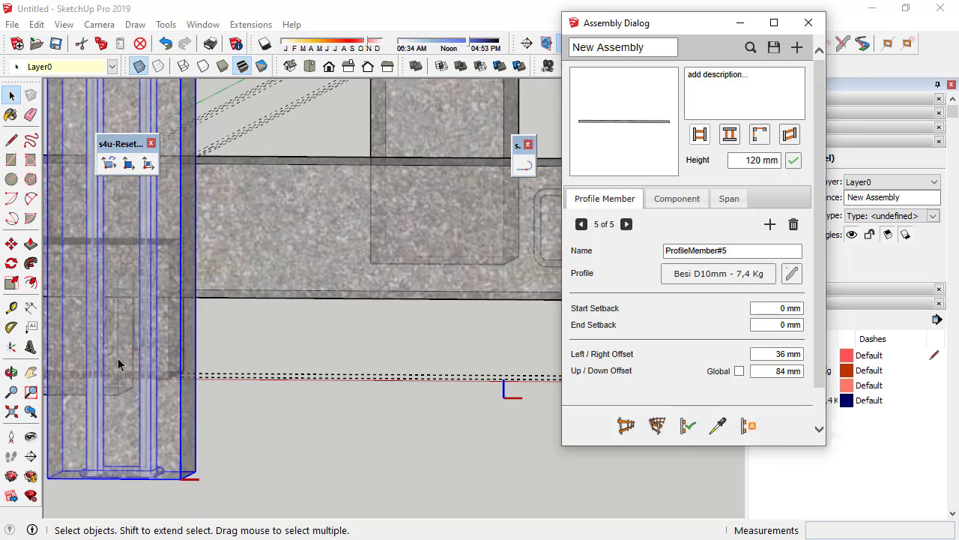
Step: Orbit around the model to inspect the full-height rebars and column top
scroll(150, 249, down, 5)
scroll(150, 249, down, 5)
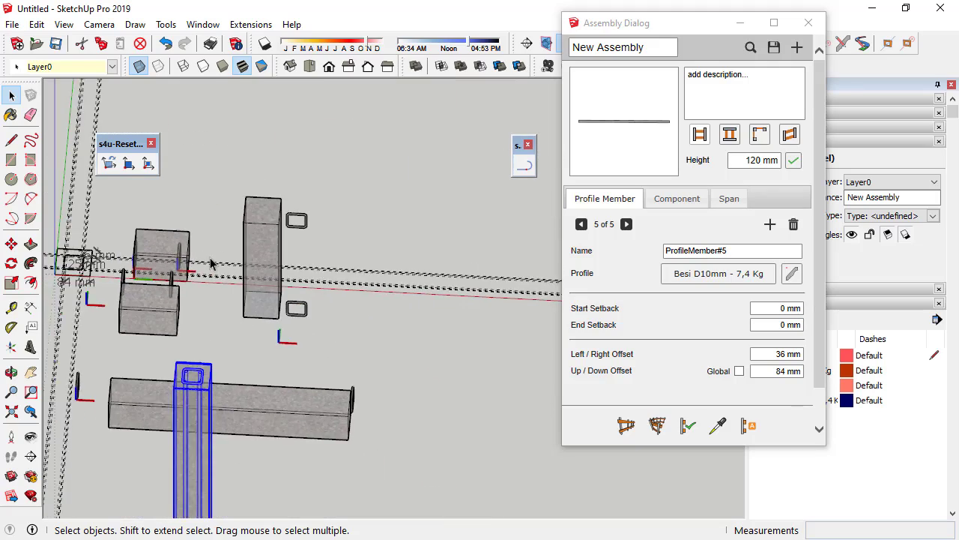
middle_drag(149, 249, 81, 364)
scroll(81, 364, up, 5)
scroll(152, 338, up, 3)
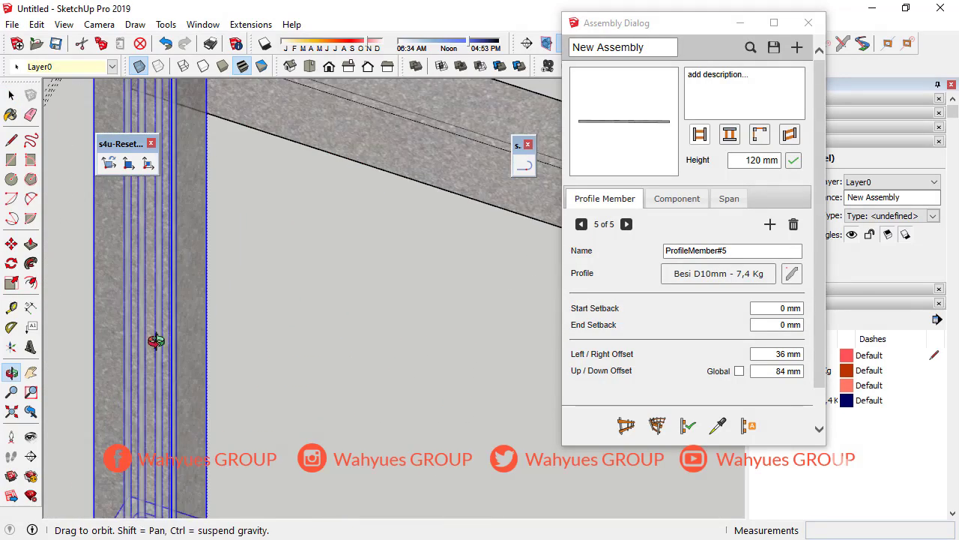
middle_drag(152, 338, 203, 445)
scroll(207, 322, down, 3)
mouse_move(270, 301)
middle_down()
mouse_move(75, 290)
mouse_move(214, 311)
middle_up()
scroll(242, 416, up, 3)
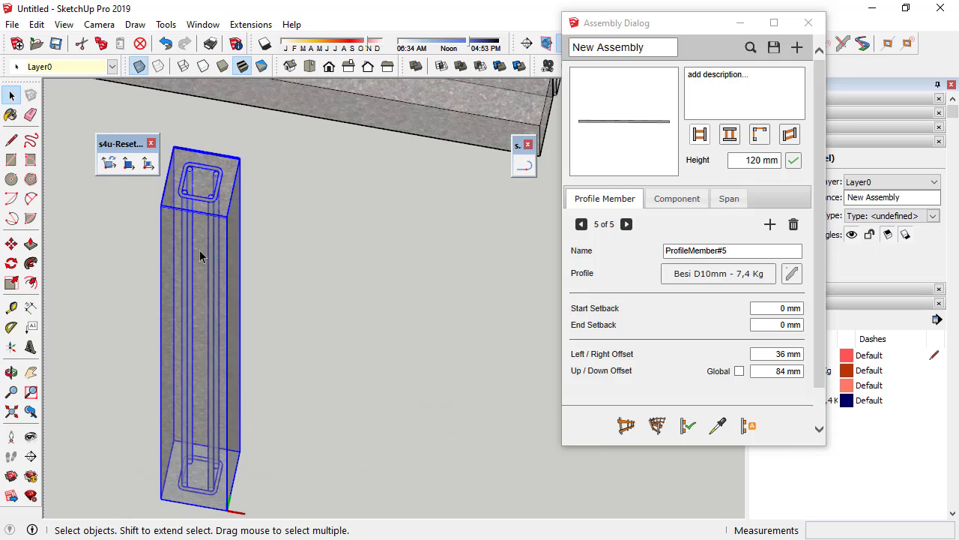
Step: Enable spaced repetition of the D6 stirrup component at 150 mm and apply it
click(670, 208)
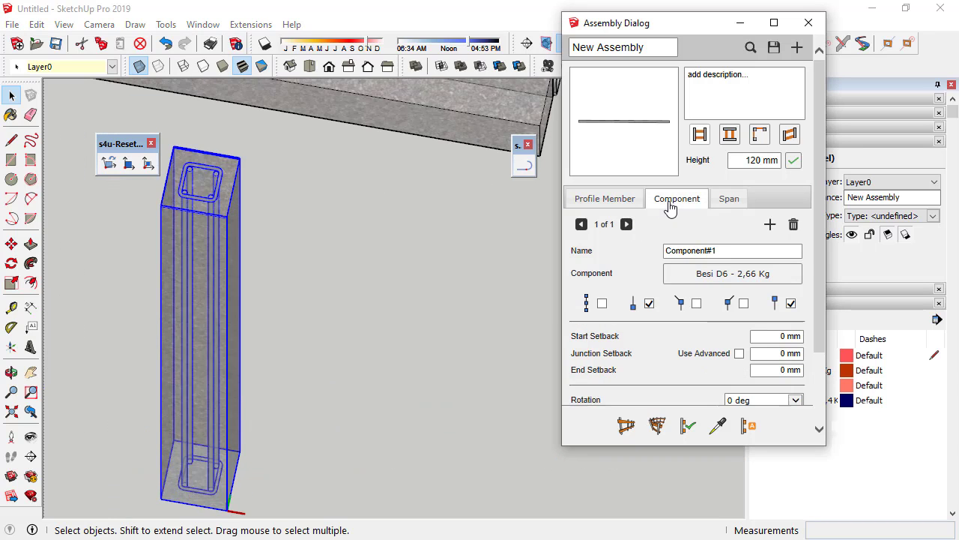
mouse_move(819, 299)
mouse_down()
mouse_move(821, 317)
mouse_move(831, 285)
mouse_move(823, 397)
mouse_move(823, 335)
mouse_up()
click(602, 304)
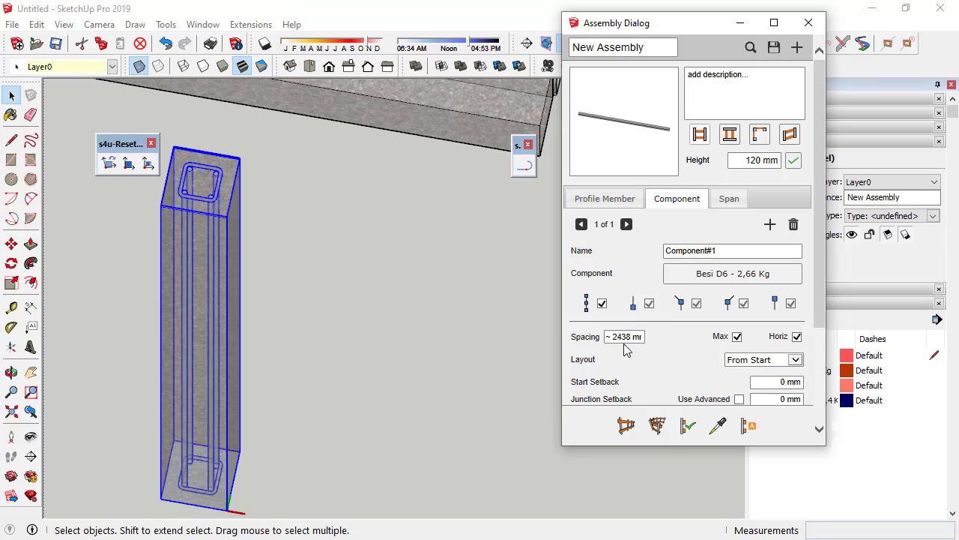
drag(634, 336, 593, 343)
text(150)
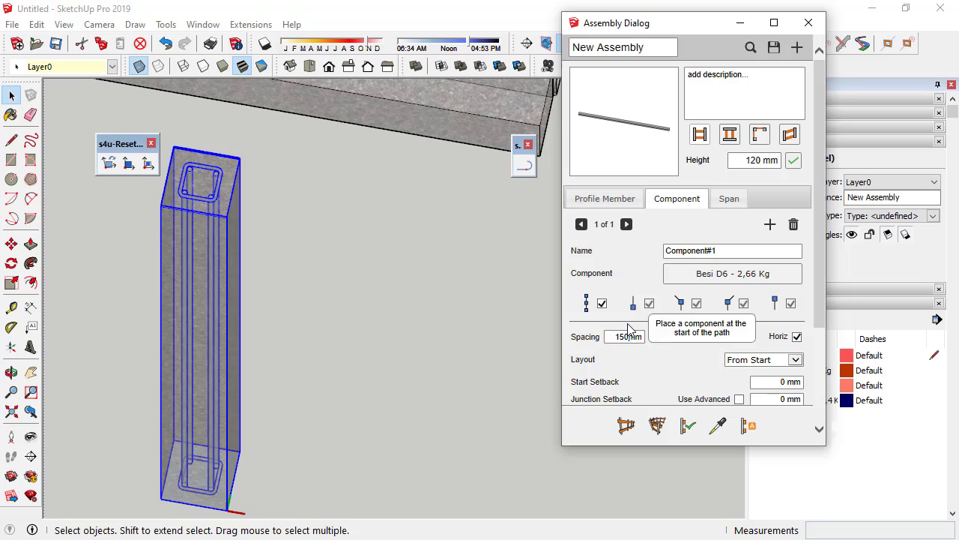
scroll(817, 308, down, 1)
drag(830, 342, 837, 420)
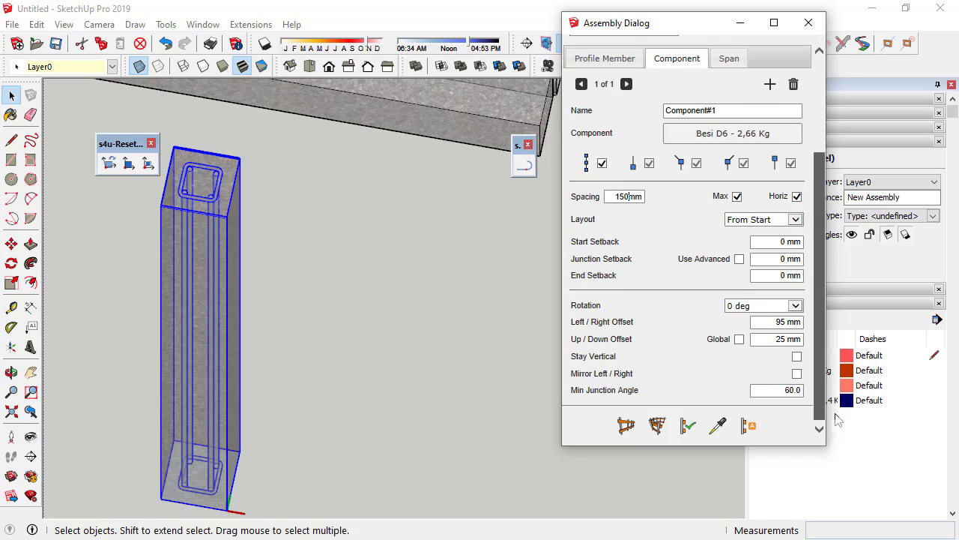
scroll(811, 289, up, 5)
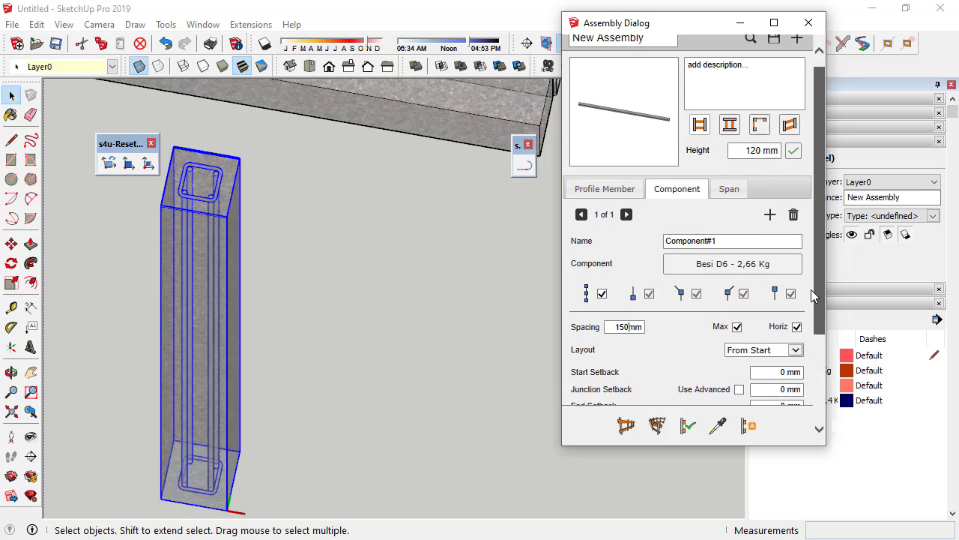
click(687, 427)
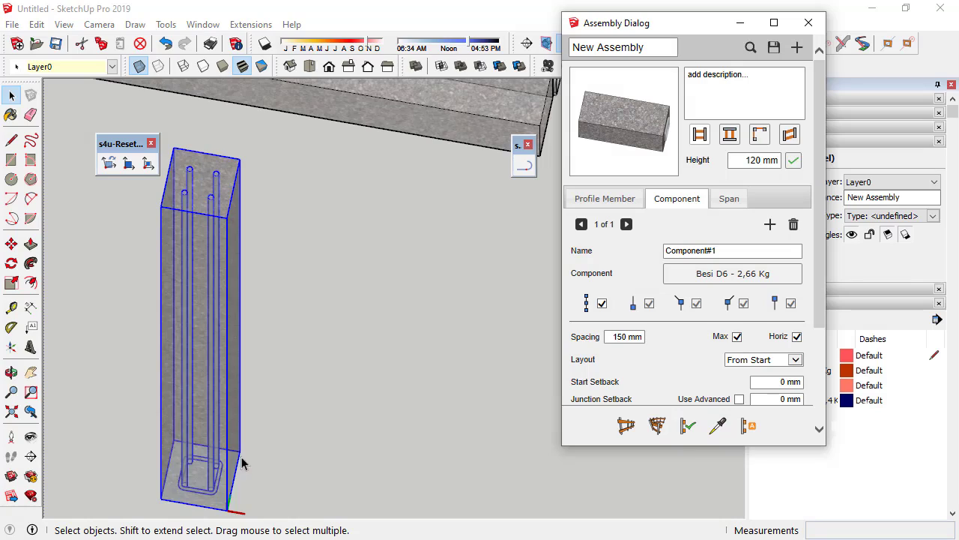
Step: Toggle the stirrups' Horiz option off and back on, reapplying each time
scroll(197, 355, down, 5)
mouse_move(197, 355)
middle_down()
mouse_move(171, 280)
mouse_move(206, 344)
middle_up()
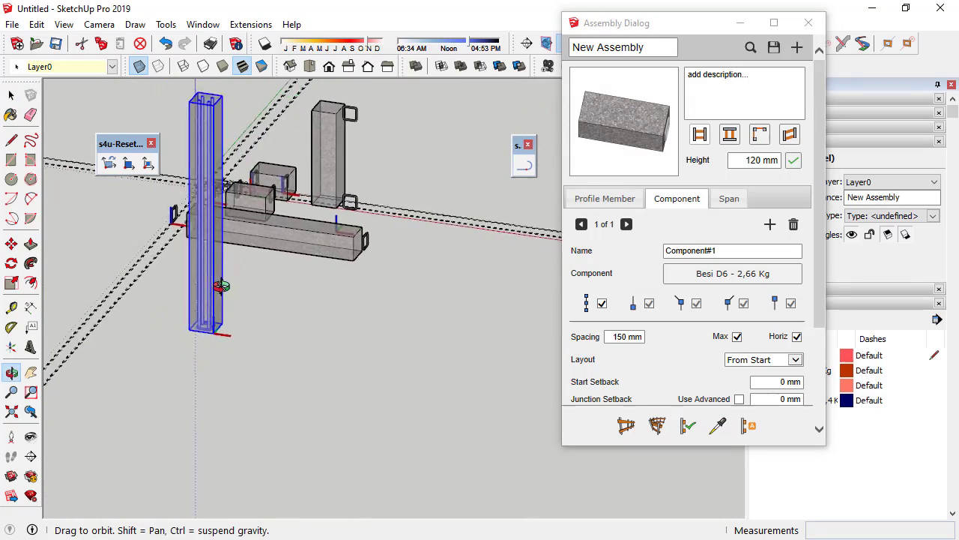
click(797, 337)
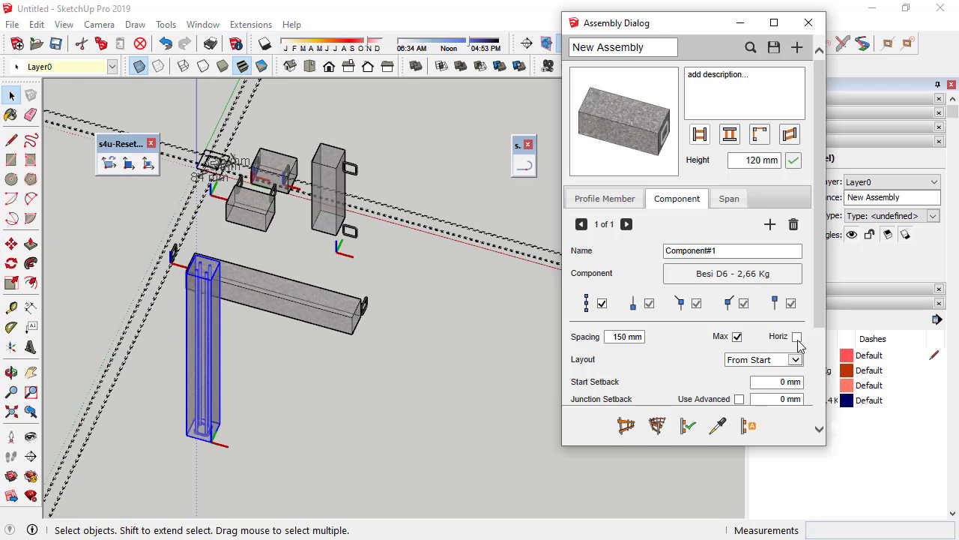
click(687, 425)
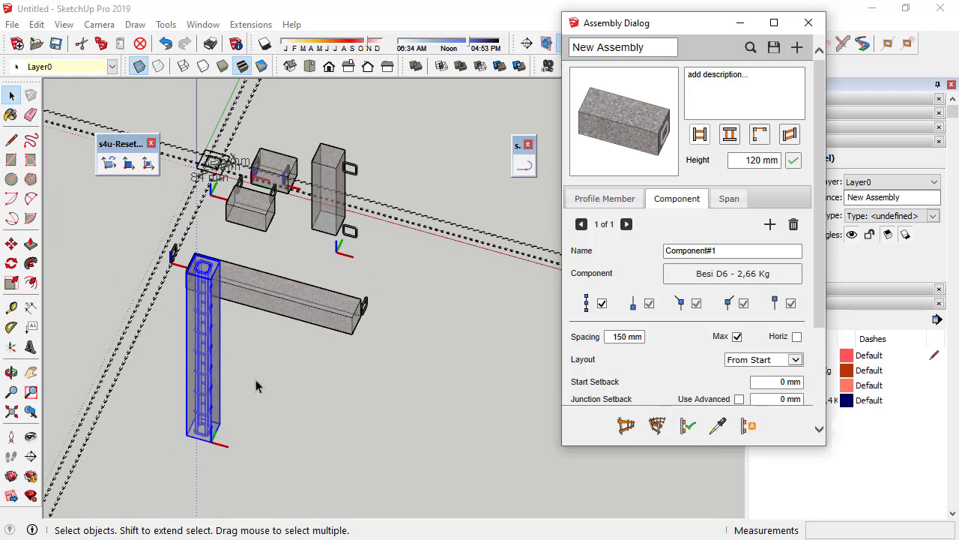
click(798, 337)
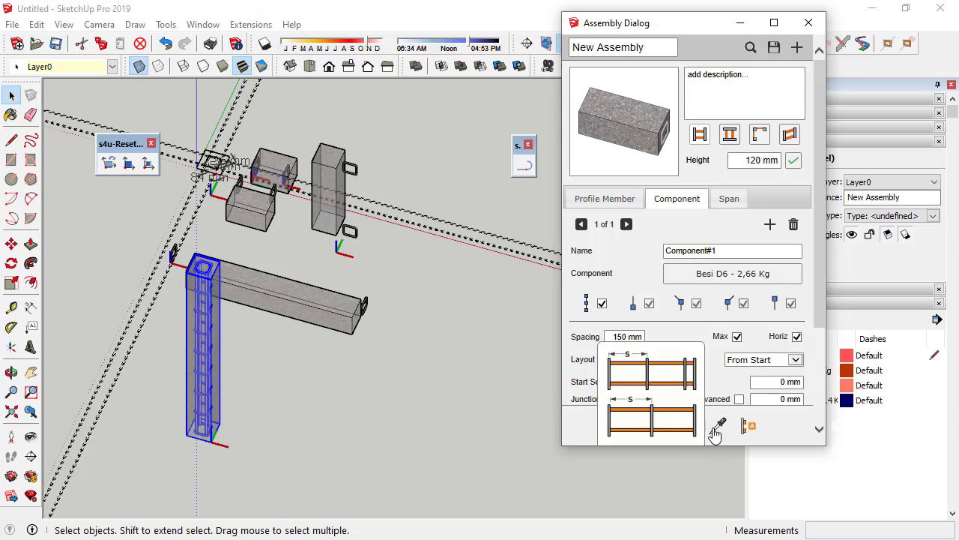
click(687, 424)
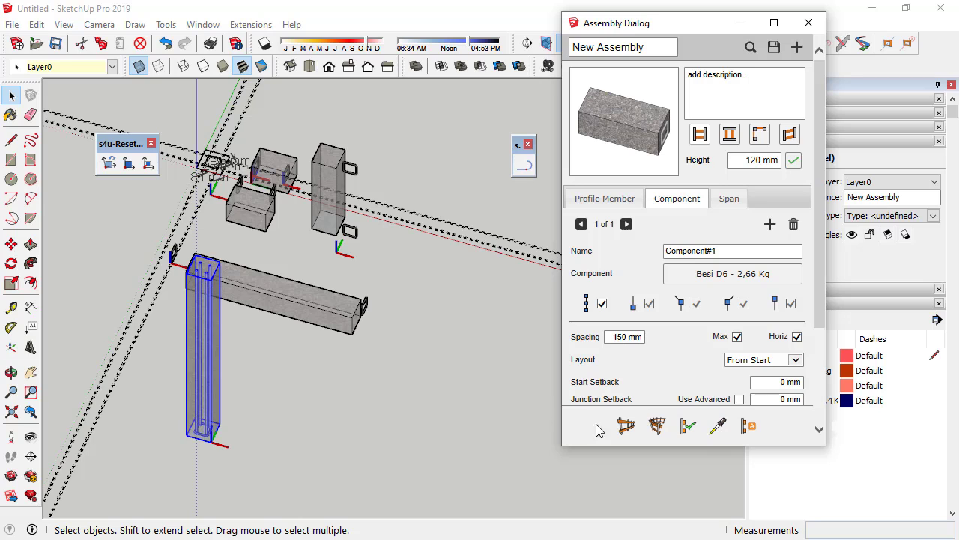
Step: Draw and finish a 1089 mm horizontal assembly beam path with D6 stirrups
click(626, 425)
click(257, 388)
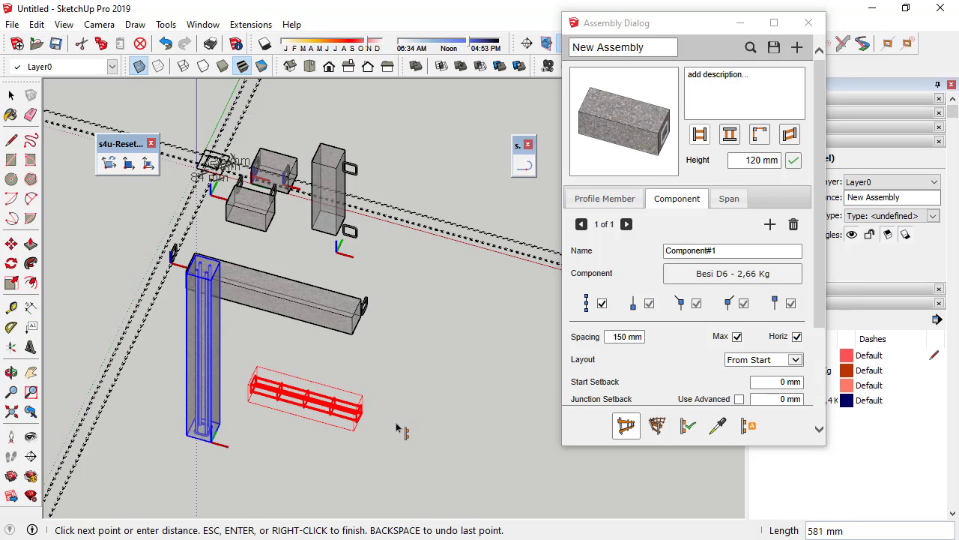
click(472, 444)
right_click(482, 443)
click(516, 452)
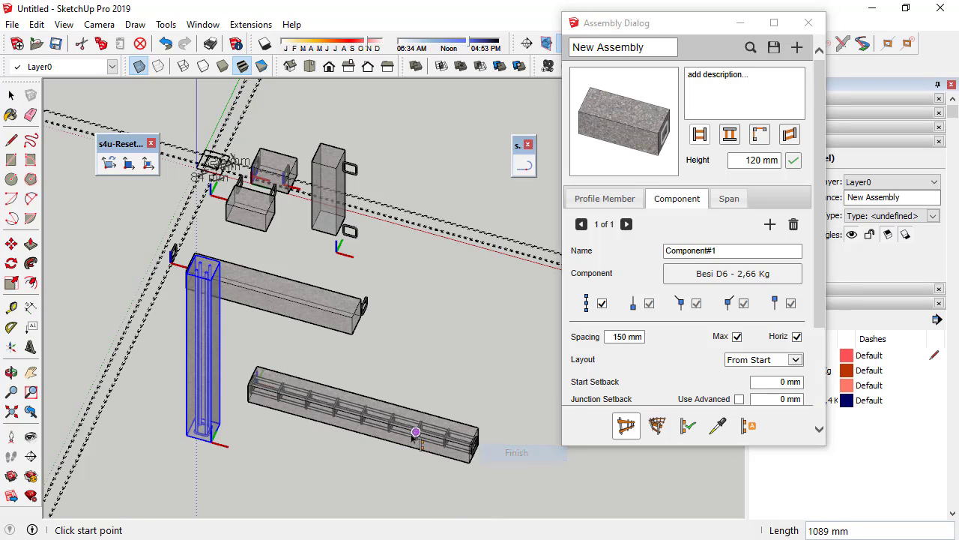
Step: Draw and finish a 1073 mm standing test column on the right
middle_drag(414, 435, 321, 356)
click(307, 365)
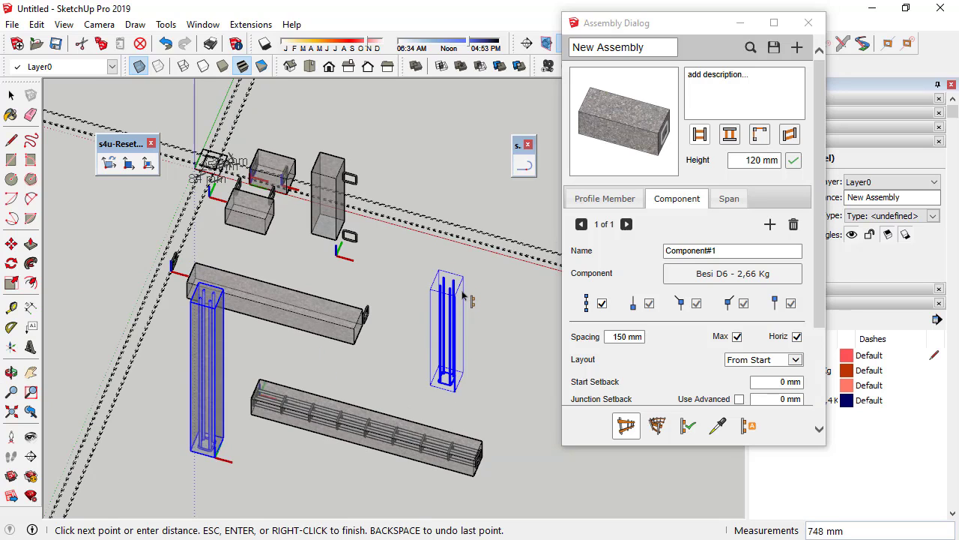
click(455, 245)
right_click(460, 254)
click(494, 264)
Step: Delete the right-hand test column and uncheck Horiz for the left column's stirrups
click(12, 95)
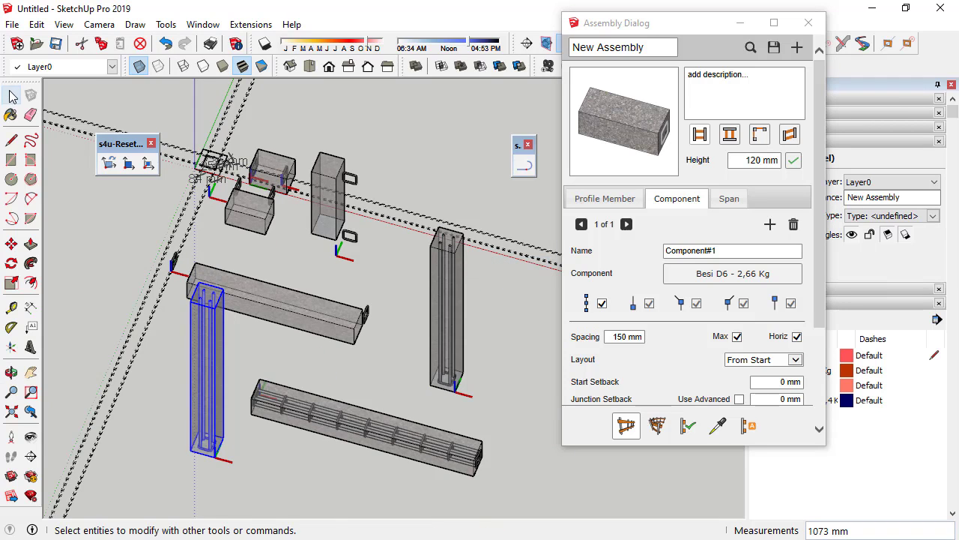
click(461, 323)
key(Delete)
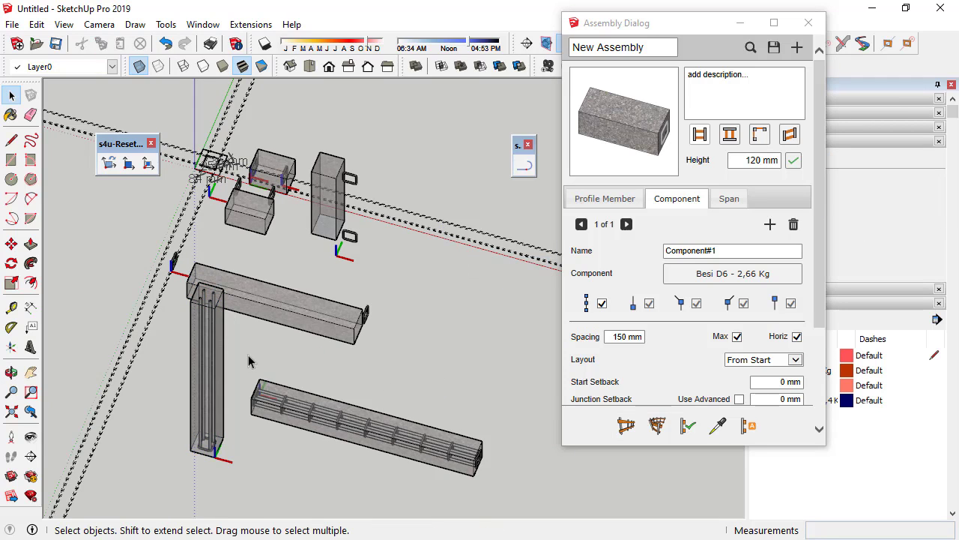
click(216, 355)
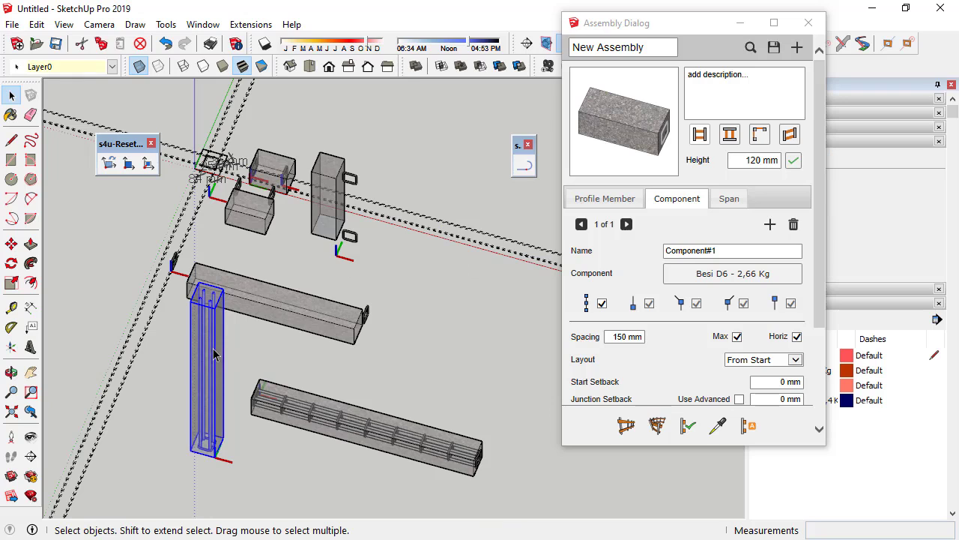
click(799, 339)
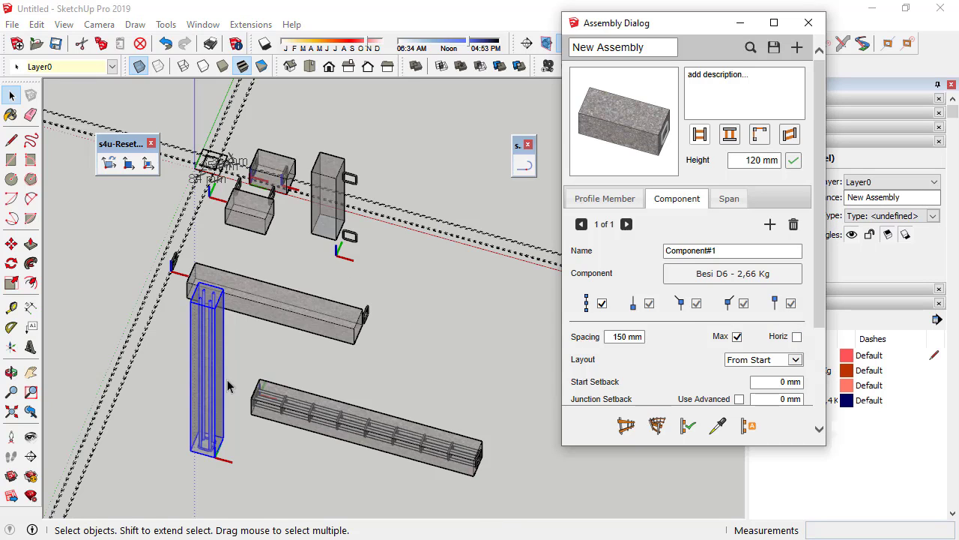
Step: Switch to the Front standard view and zoom in on the column's stirrups
middle_drag(325, 388, 238, 299)
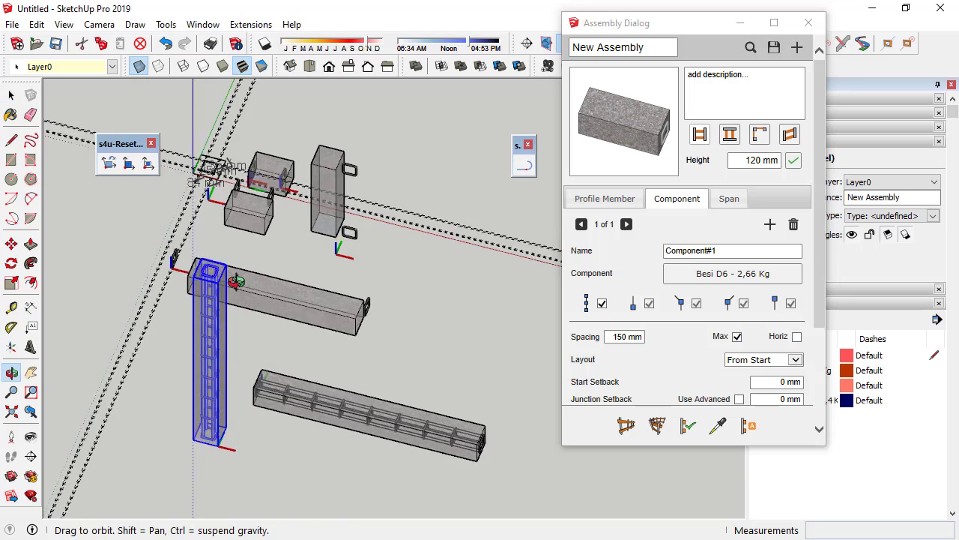
scroll(239, 300, up, 3)
scroll(239, 359, up, 2)
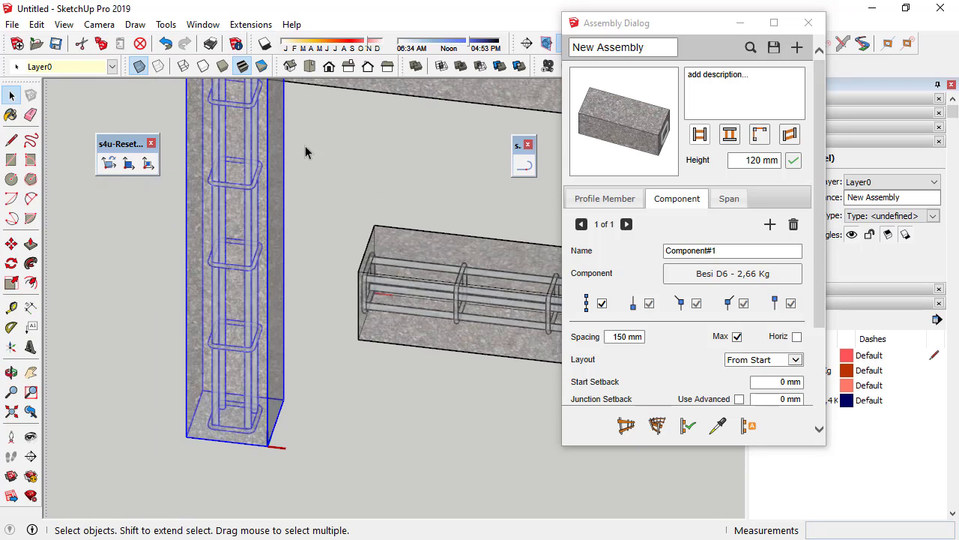
click(328, 66)
scroll(247, 245, up, 3)
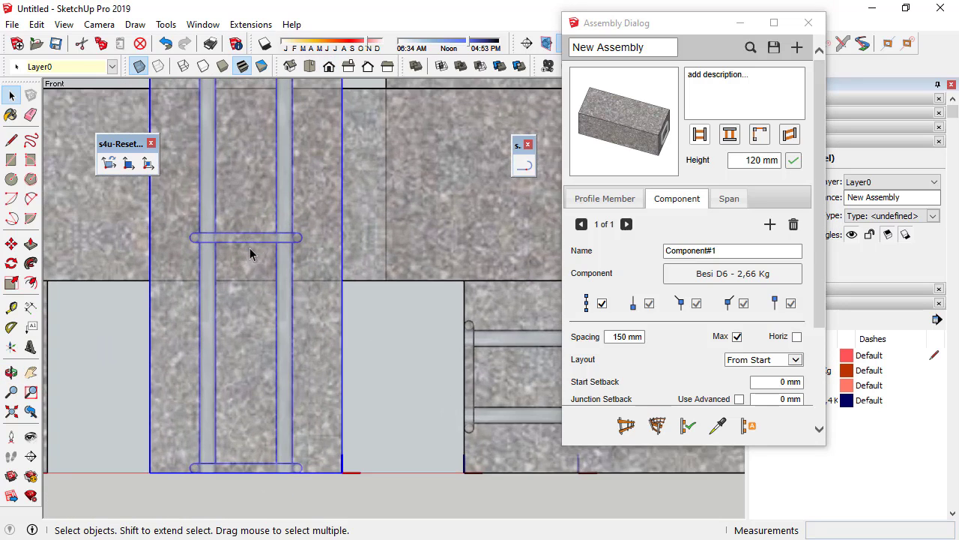
Step: Dimension the 150 mm gap between two stirrup midpoints, discarding an initial 144 mm attempt
click(31, 307)
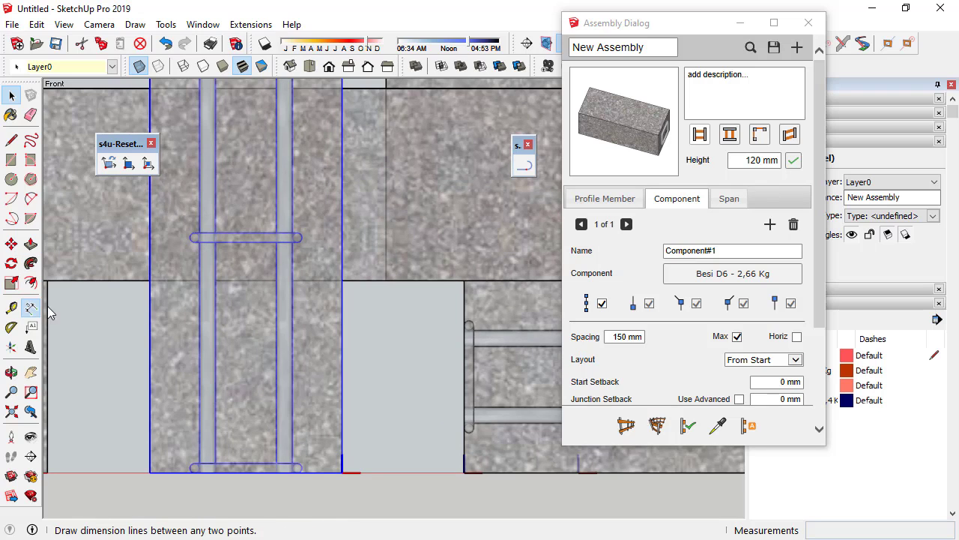
click(246, 242)
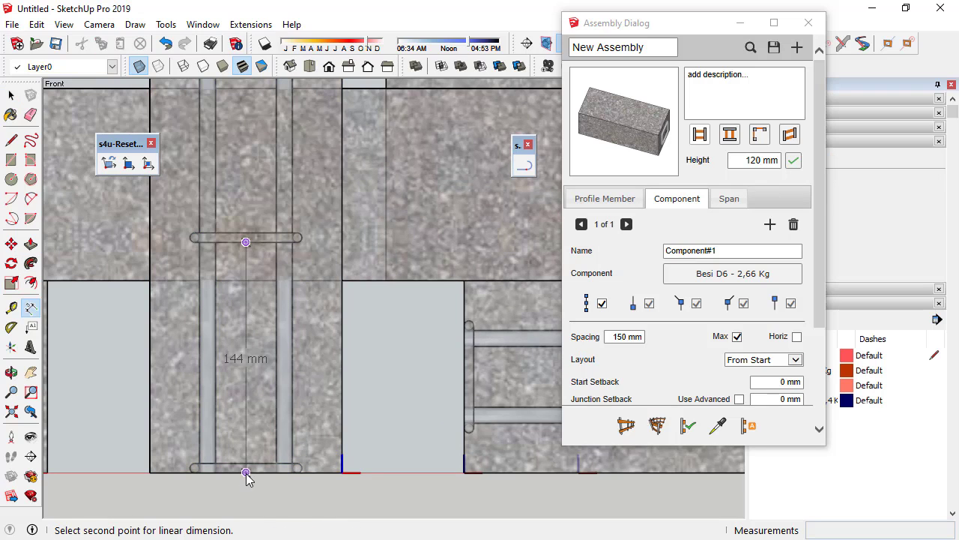
click(246, 471)
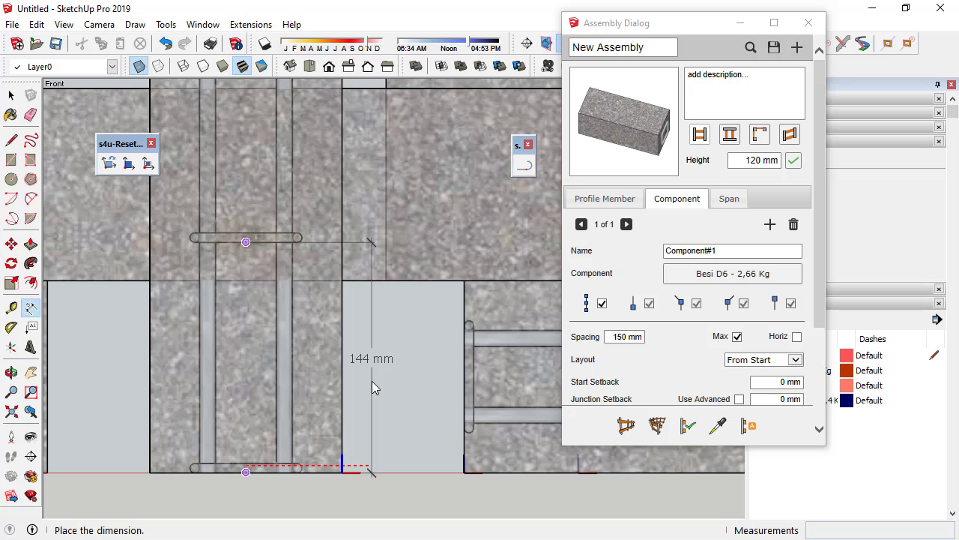
key(Escape)
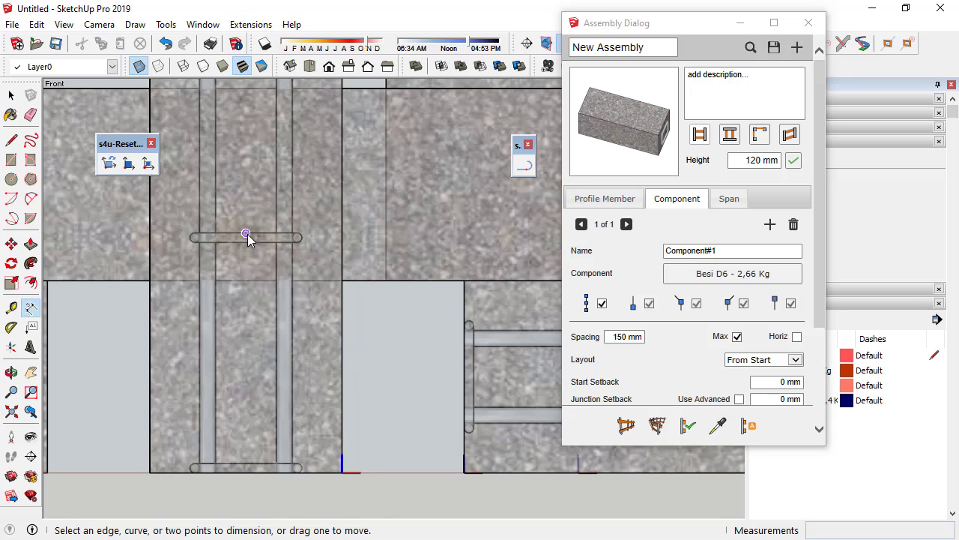
click(246, 233)
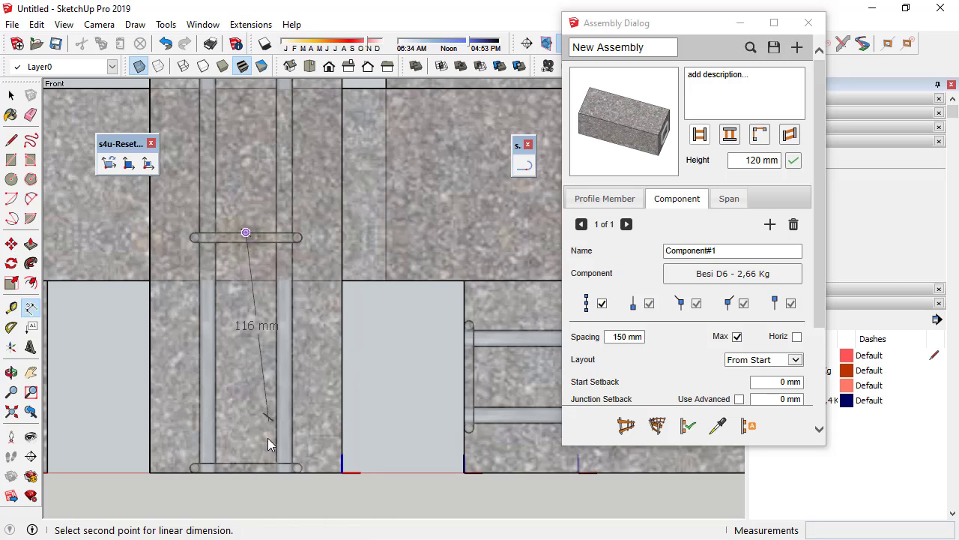
click(247, 473)
click(395, 432)
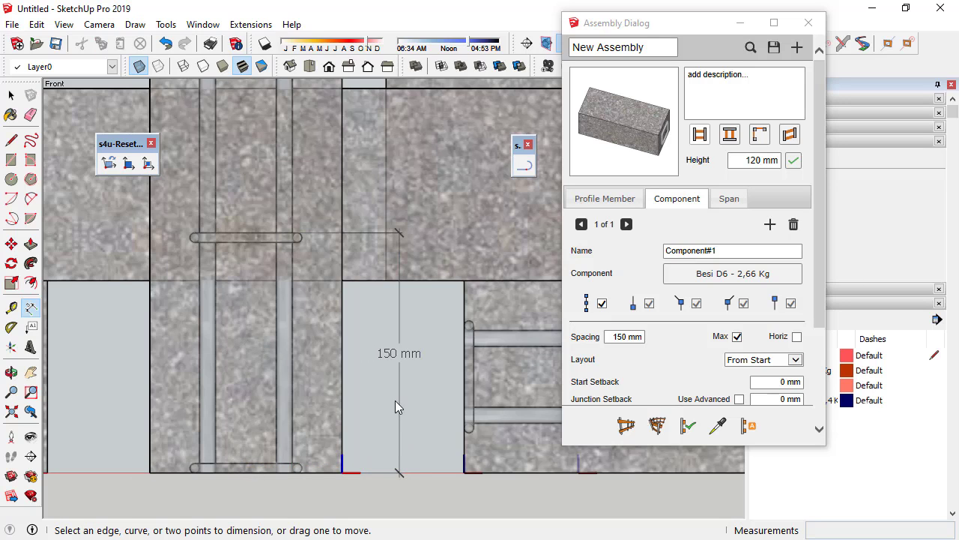
Step: Abandon a second stirrup dimension and orbit back to a 3D view
scroll(395, 333, down, 1)
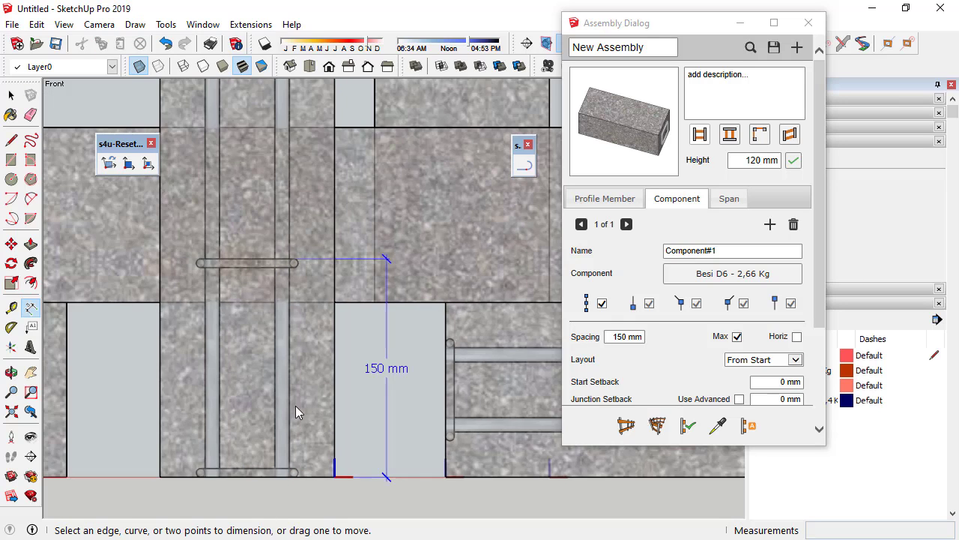
scroll(261, 306, down, 1)
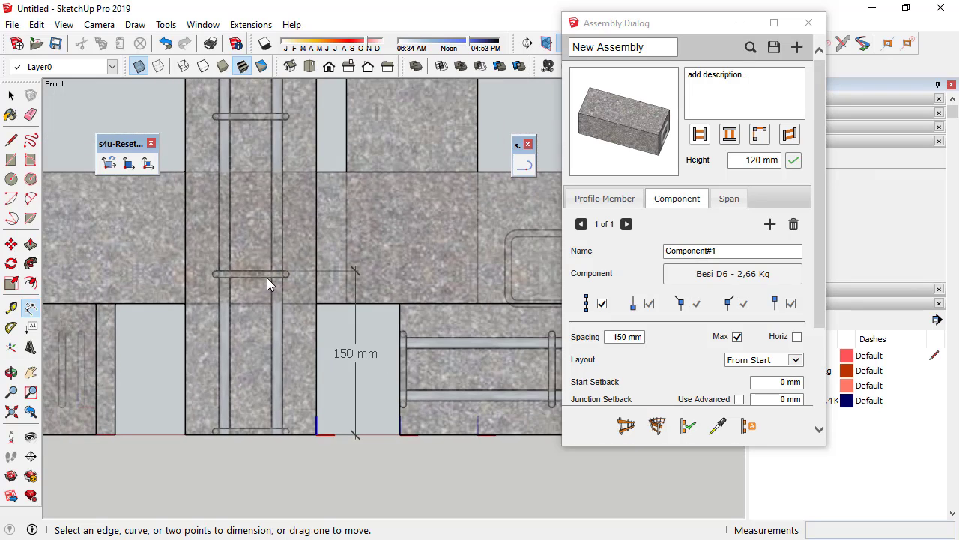
click(250, 113)
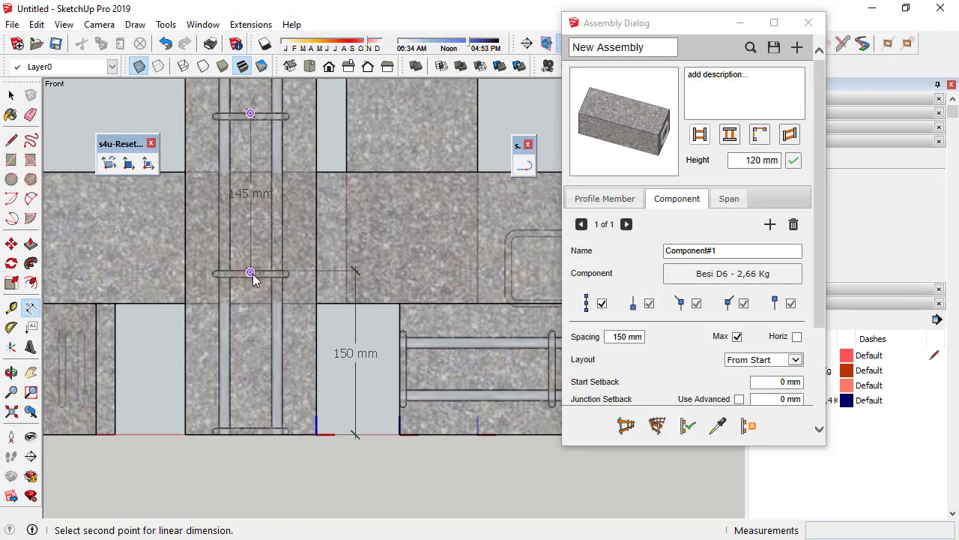
click(254, 274)
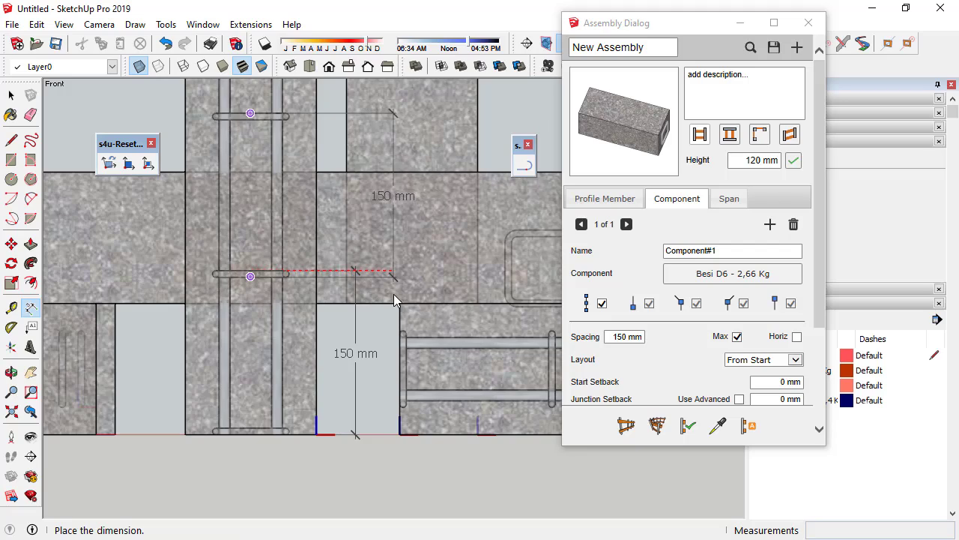
click(12, 95)
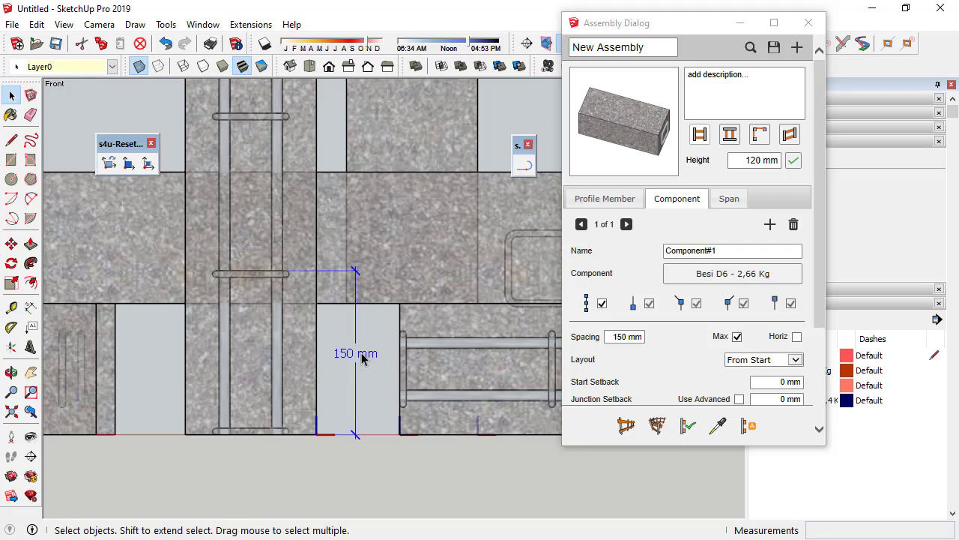
mouse_move(374, 361)
middle_down()
mouse_move(321, 293)
mouse_move(300, 323)
middle_up()
scroll(321, 292, down, 2)
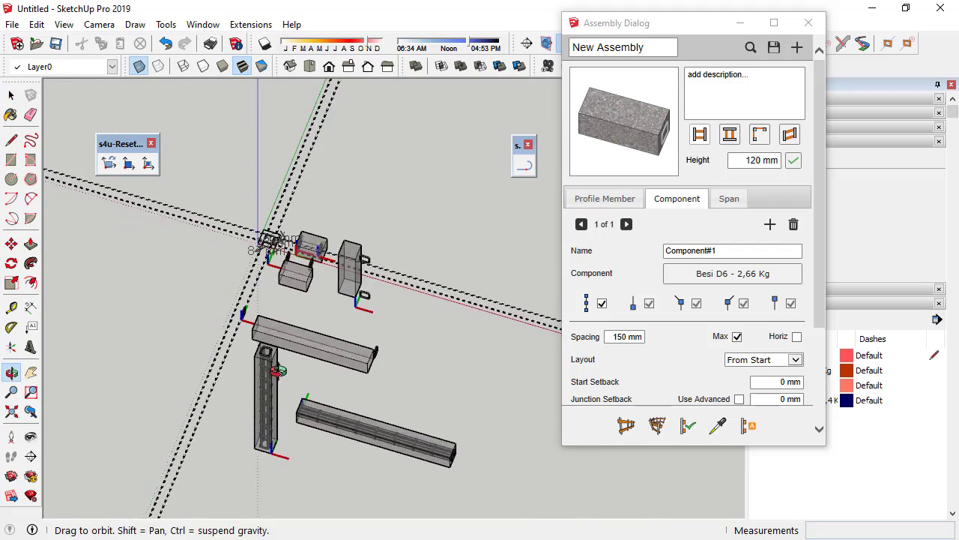
Step: Turn X-Ray off so the column shows solid concrete, then zoom in and select the column top
scroll(253, 374, up, 3)
scroll(253, 375, up, 3)
click(254, 377)
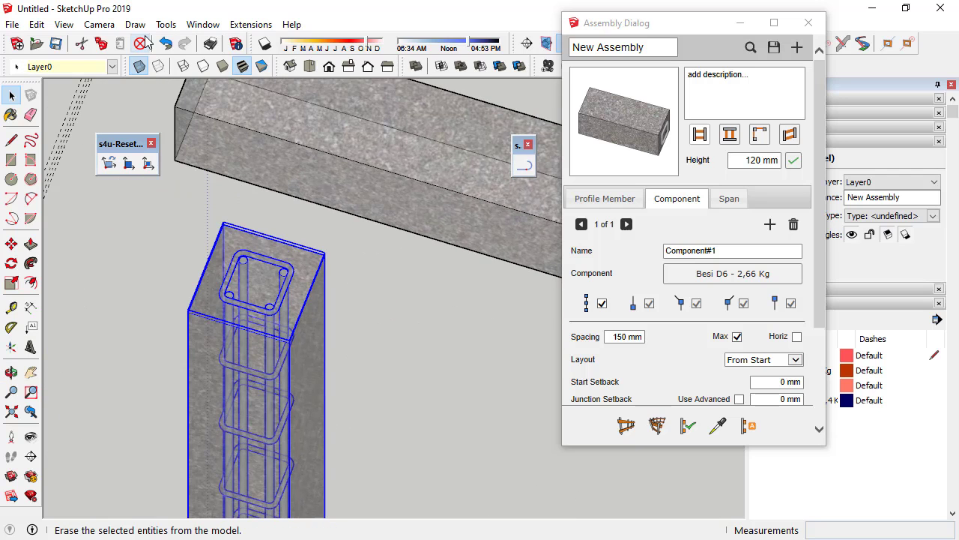
click(147, 71)
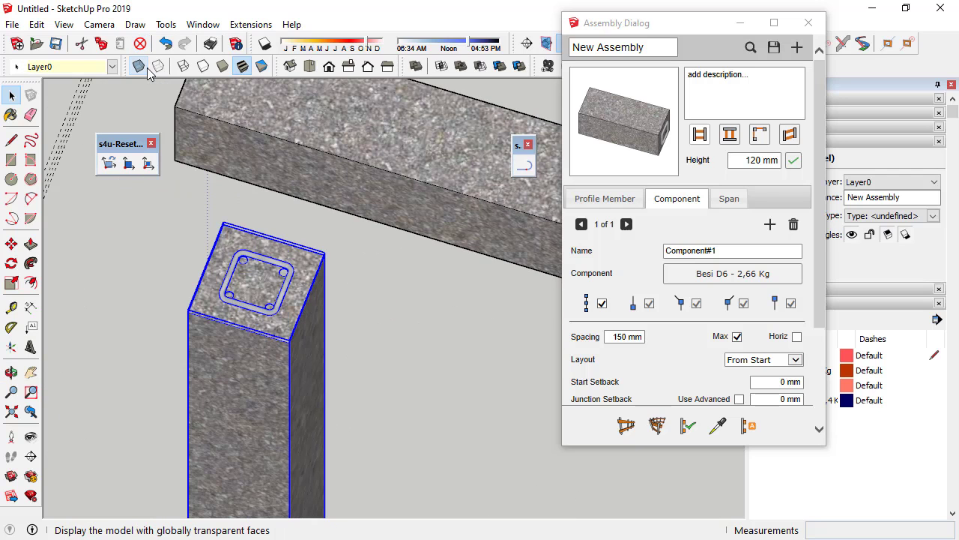
click(353, 336)
scroll(275, 236, down, 3)
scroll(275, 236, up, 1)
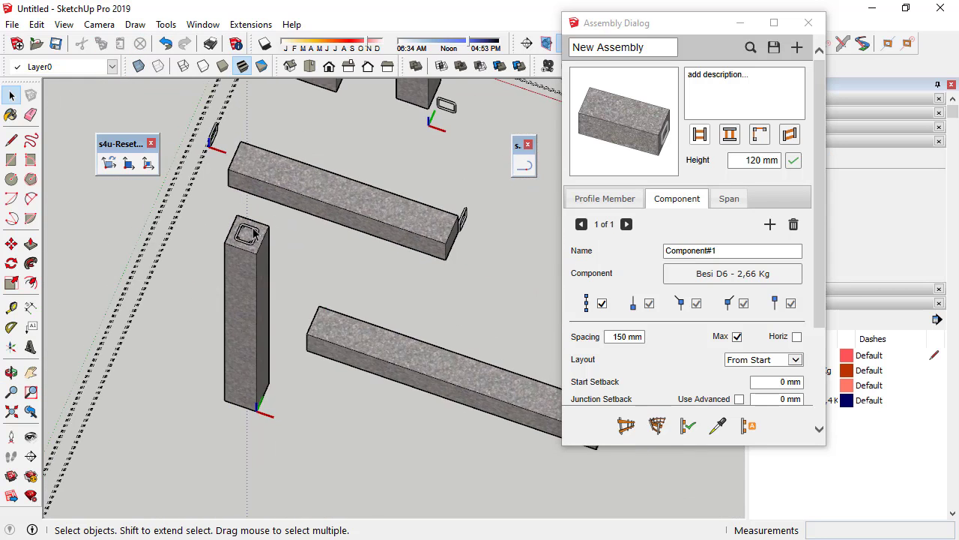
scroll(278, 243, up, 3)
scroll(281, 251, up, 2)
scroll(285, 261, up, 2)
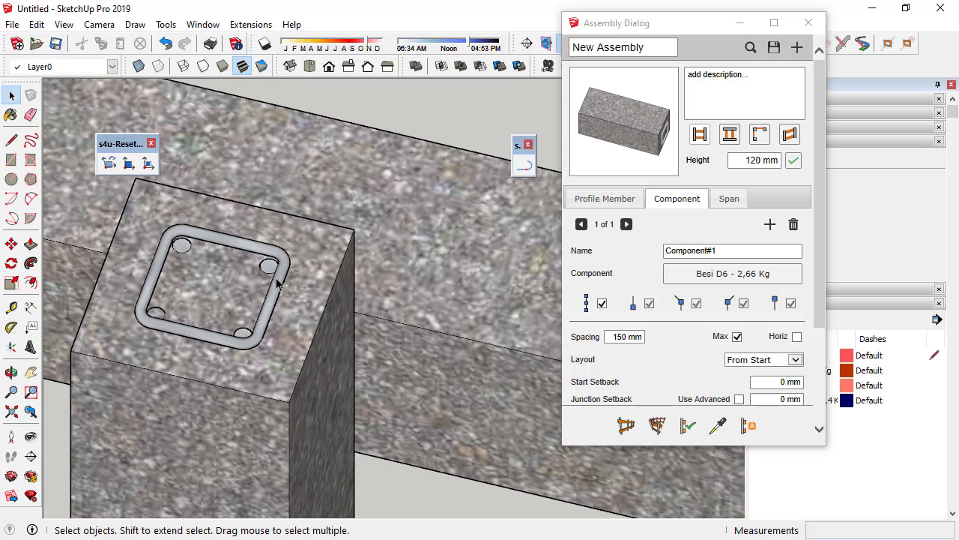
click(275, 310)
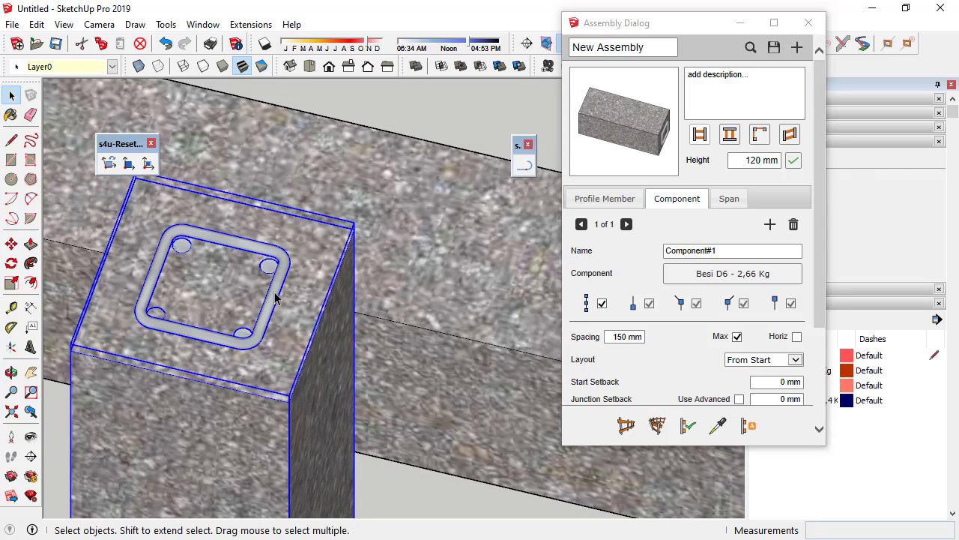
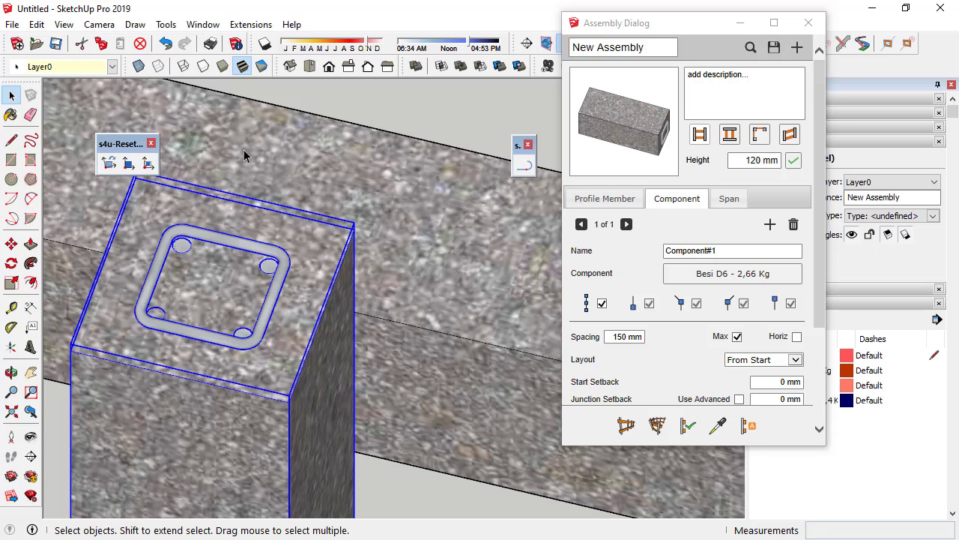
Step: Switch faces to X-ray to expose the column's rebar cage and show its bar member settings
scroll(244, 155, down, 3)
scroll(242, 155, down, 2)
click(139, 66)
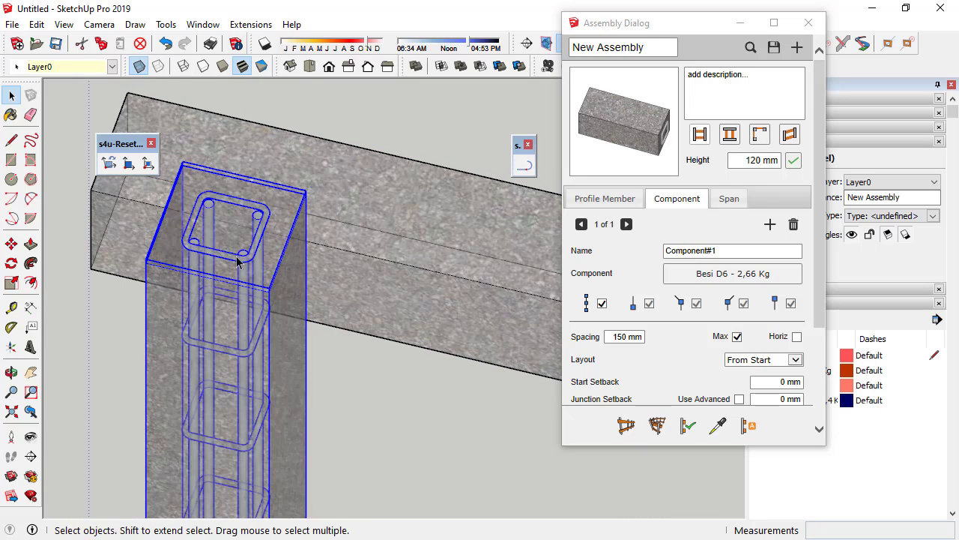
mouse_move(236, 260)
middle_down()
mouse_move(235, 271)
mouse_move(274, 285)
middle_up()
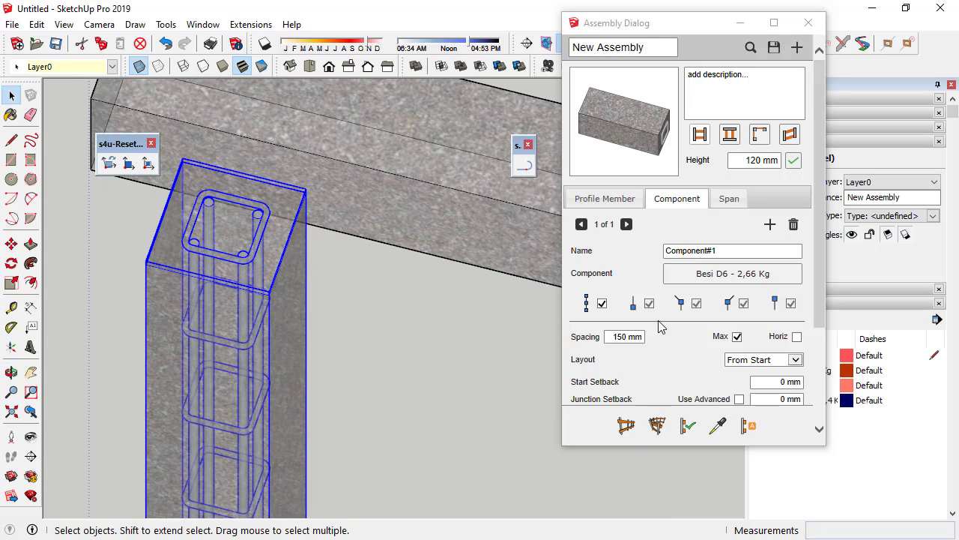
scroll(817, 242, down, 2)
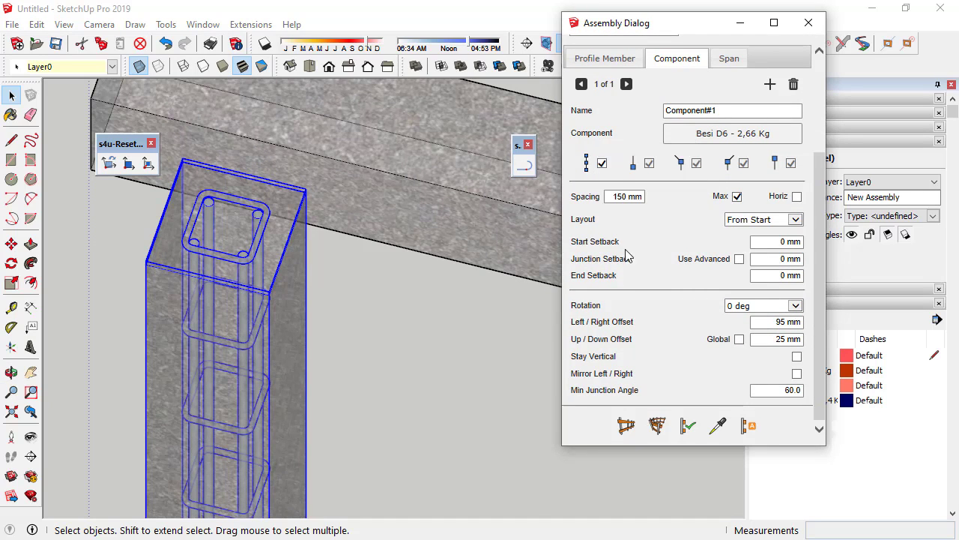
click(604, 60)
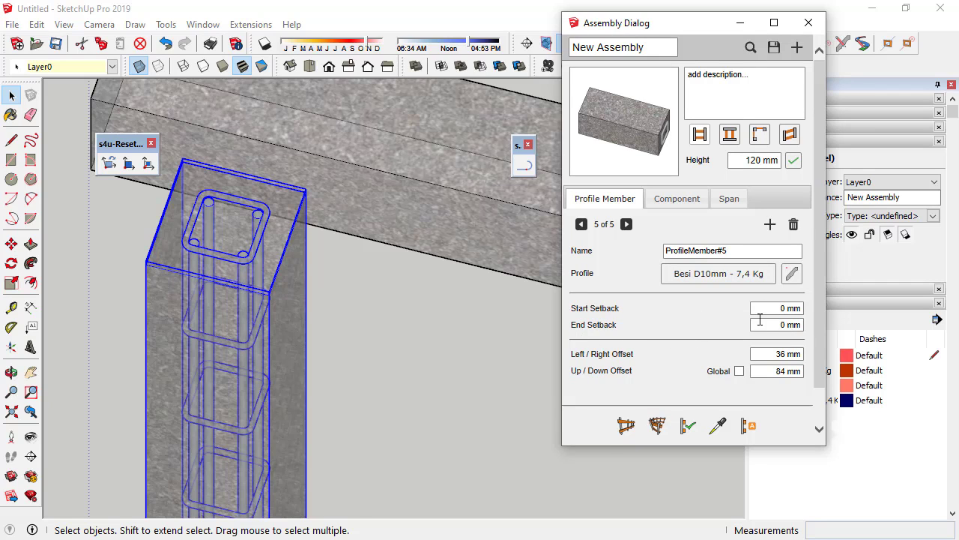
Step: Step through the column's D10 bar members to ProfileMember#2 and apply the assembly
click(584, 225)
click(587, 227)
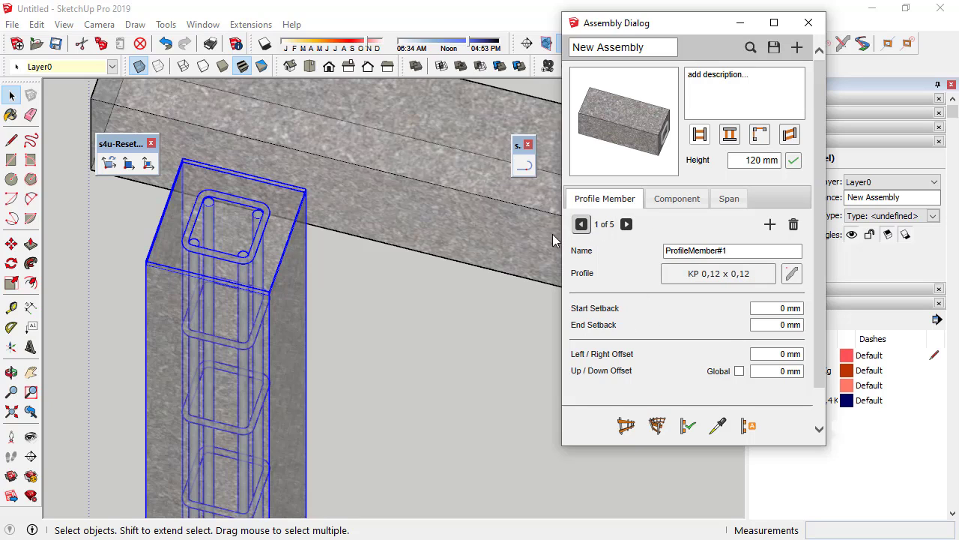
click(626, 224)
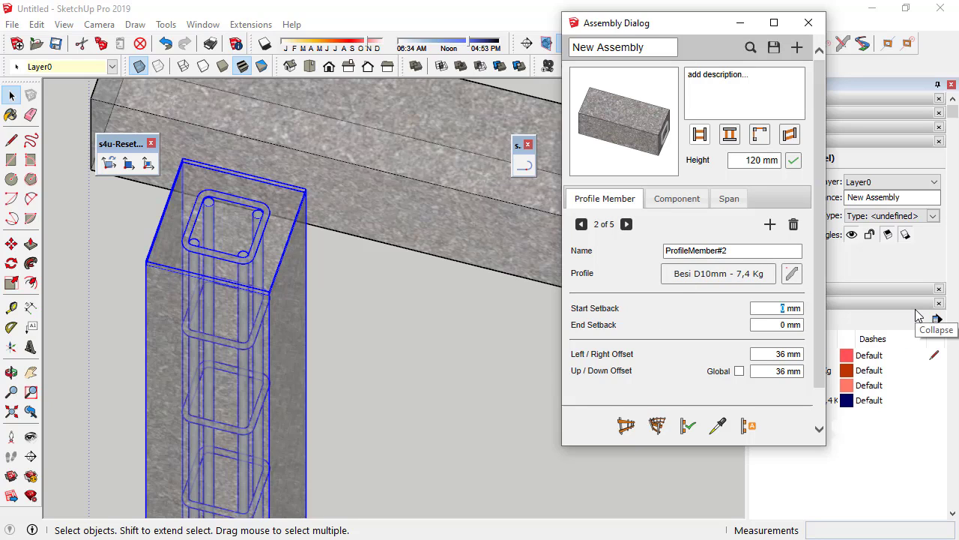
click(687, 425)
mouse_move(299, 316)
middle_down()
mouse_move(288, 94)
mouse_move(278, 177)
mouse_move(281, 404)
mouse_move(265, 225)
mouse_move(279, 340)
middle_up()
scroll(272, 430, up, 3)
scroll(263, 398, up, 3)
scroll(240, 275, up, 3)
scroll(285, 278, down, 3)
scroll(285, 274, down, 3)
mouse_move(285, 274)
middle_down()
mouse_move(268, 278)
mouse_move(271, 303)
middle_up()
scroll(271, 304, down, 2)
scroll(271, 304, down, 1)
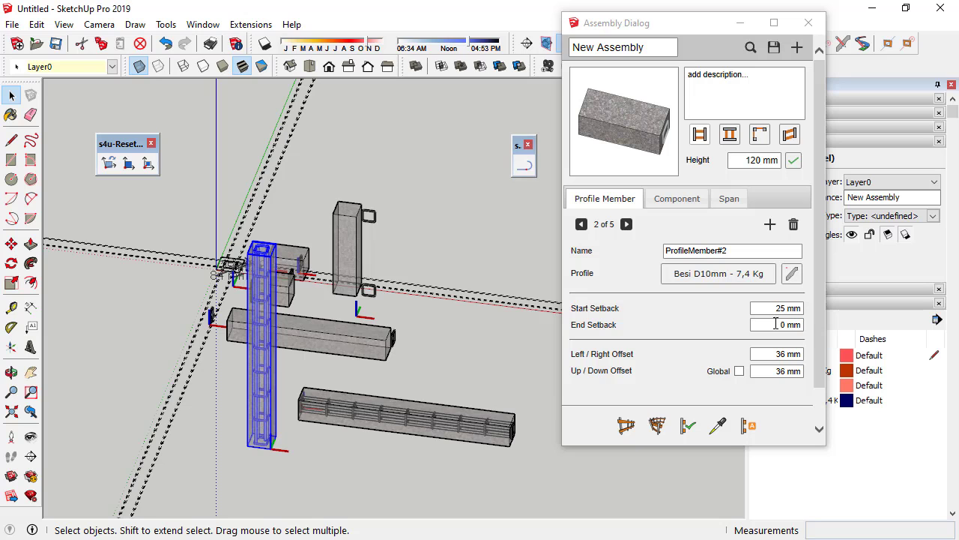
Step: Set ProfileMember#2's end setback to 25 mm and regenerate the rebar
click(783, 325)
text(25)
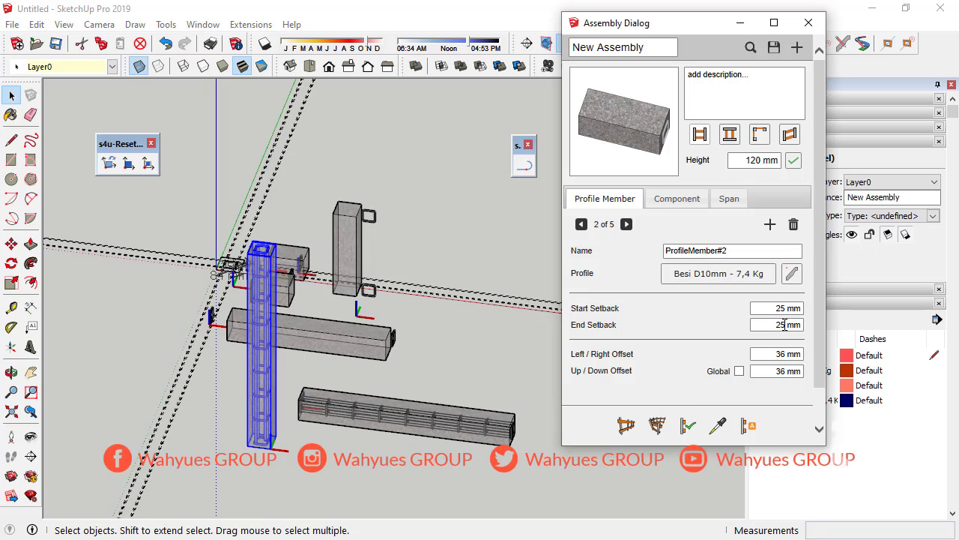
click(688, 425)
scroll(253, 285, up, 2)
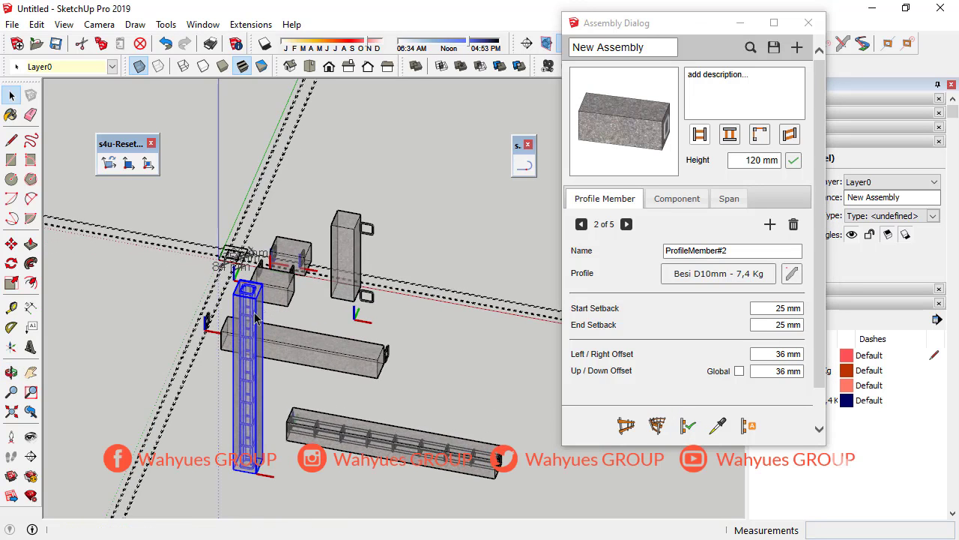
scroll(252, 295, up, 2)
scroll(252, 295, up, 3)
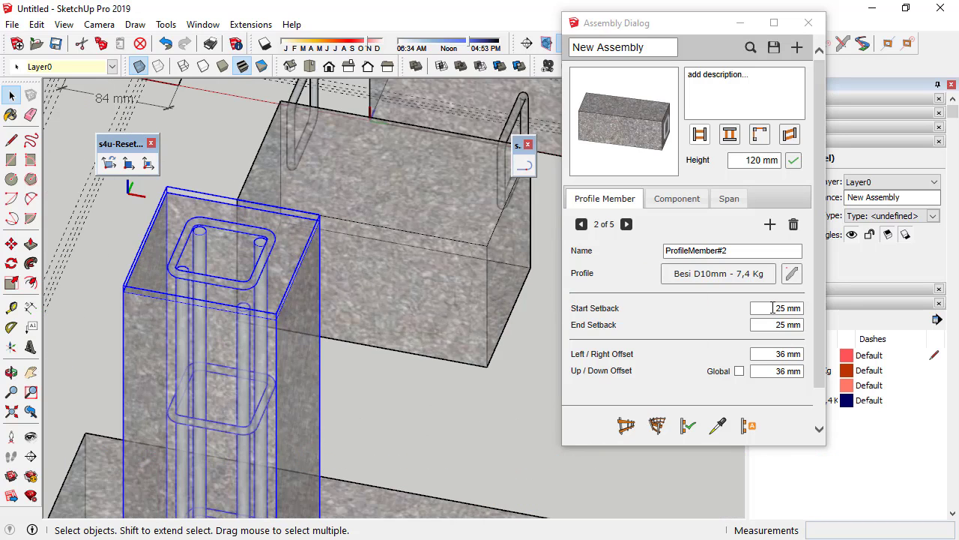
Step: Give ProfileMember#2 -100 mm setbacks and regenerate, checking the bars with X-ray toggled
click(774, 307)
text(-25)
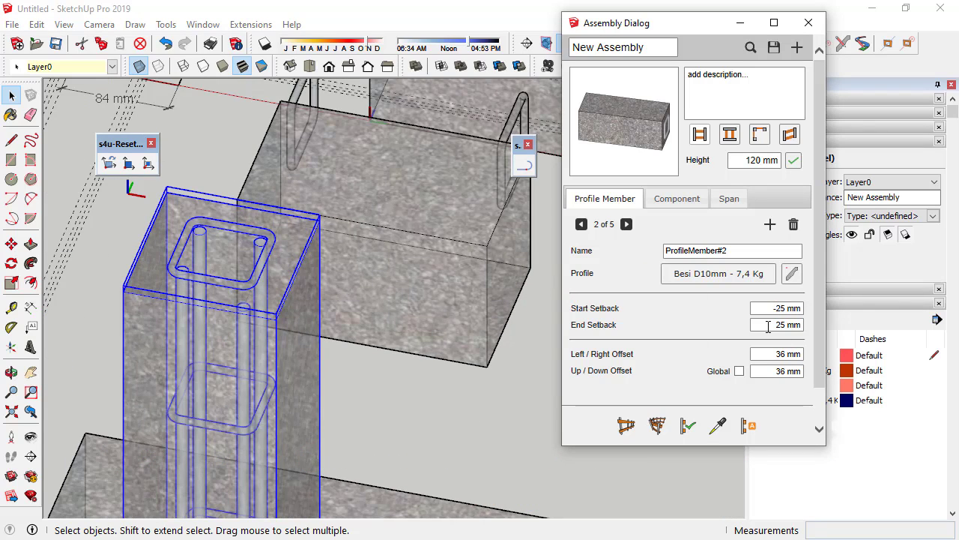
click(768, 327)
text(-)
click(688, 426)
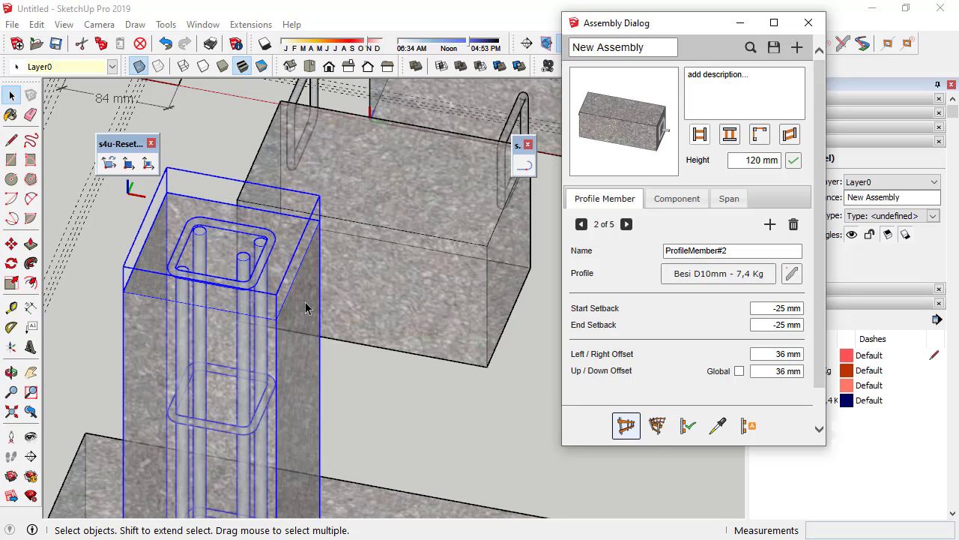
click(139, 66)
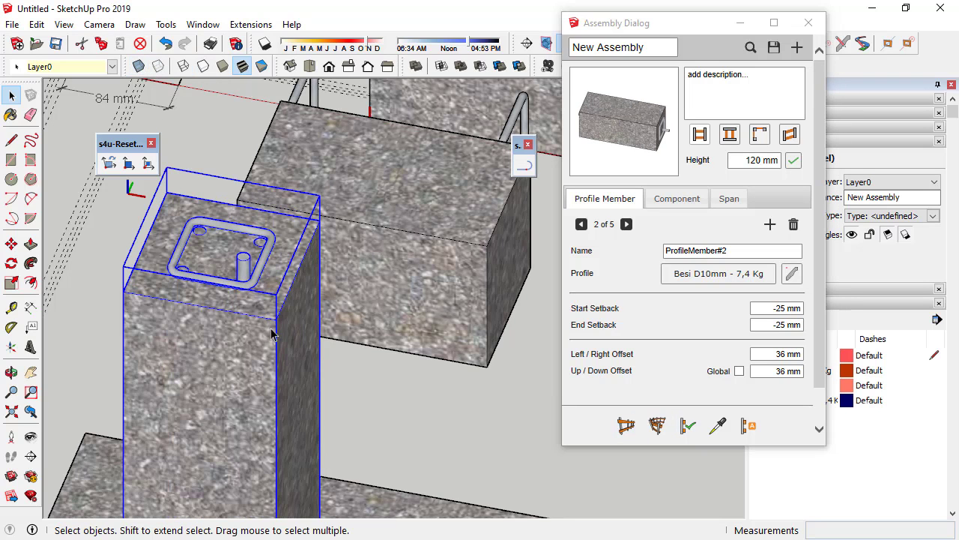
click(138, 66)
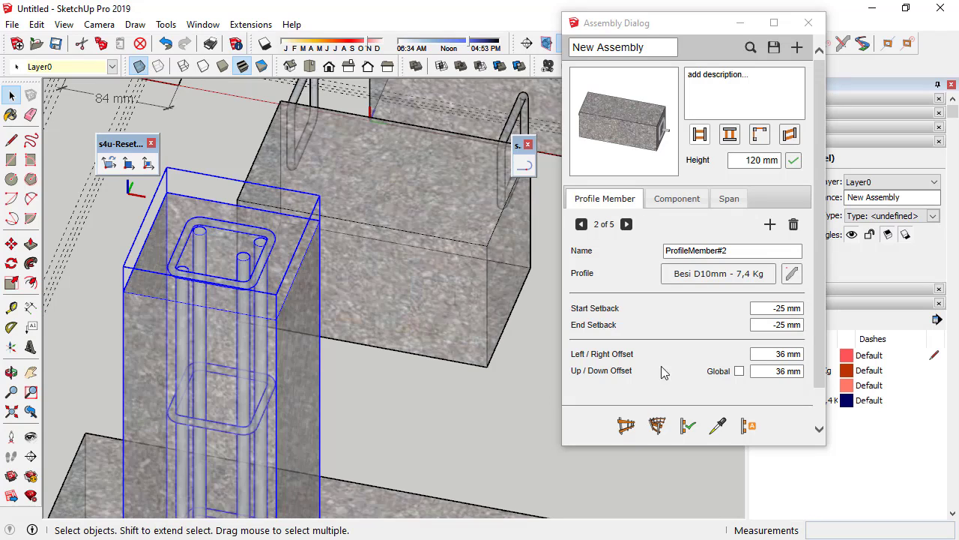
click(626, 224)
text(-1)
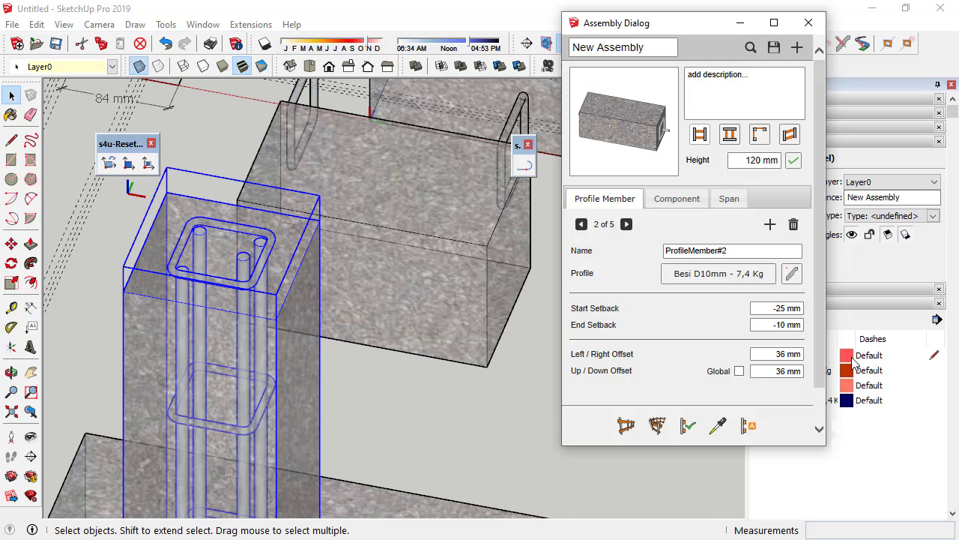
text(0)
click(769, 308)
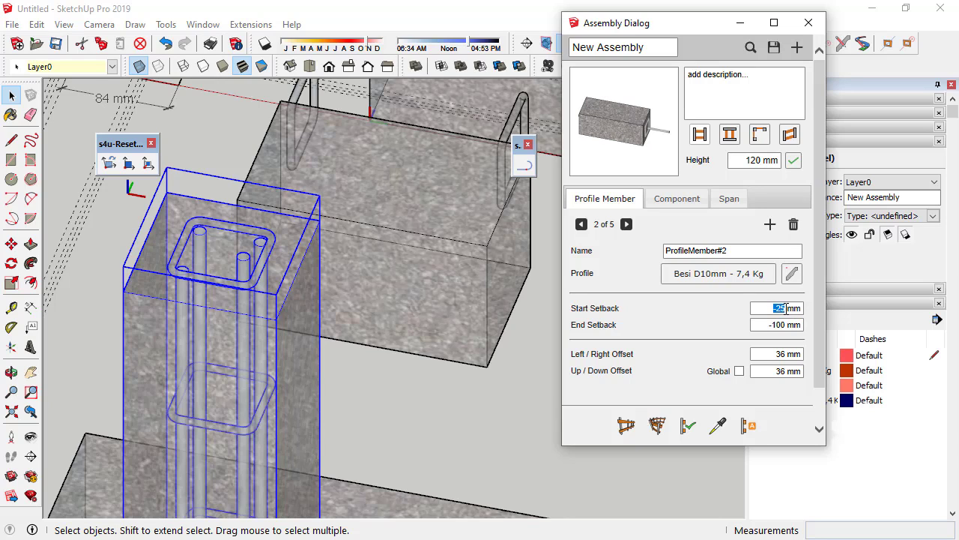
Step: Set ProfileMember#3's start and end setbacks to -100 mm
click(626, 224)
click(769, 308)
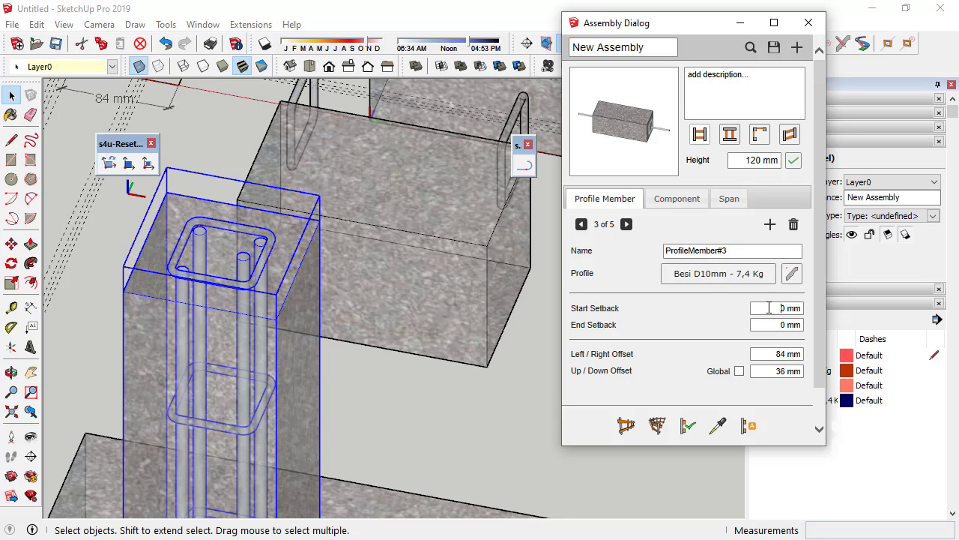
text(-100)
key(Tab)
text(-100)
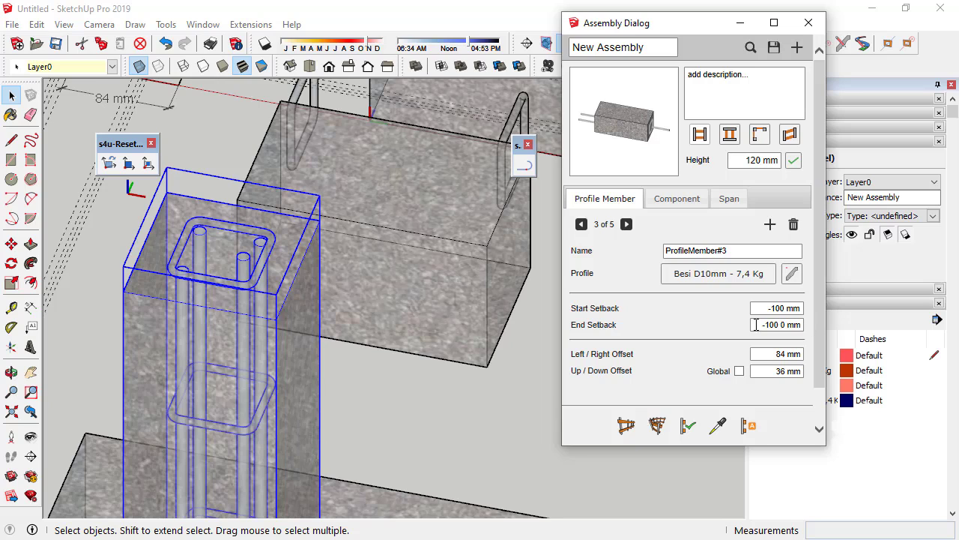
drag(765, 327, 802, 326)
key(Delete)
Step: Set ProfileMembers #4 and #5 start and end setbacks to -100 mm and regenerate the rebar
click(766, 308)
text(-100)
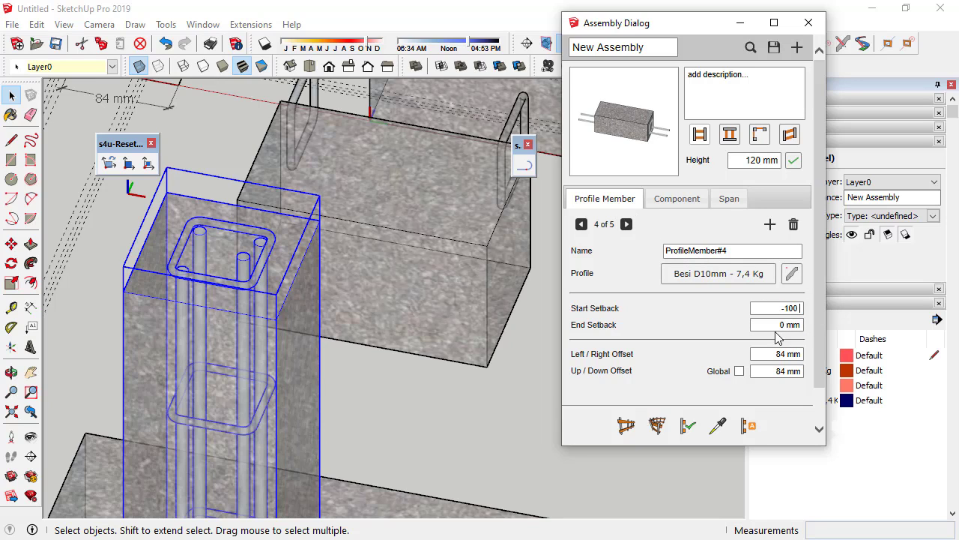
key(Tab)
key(shift+End)
text(-100)
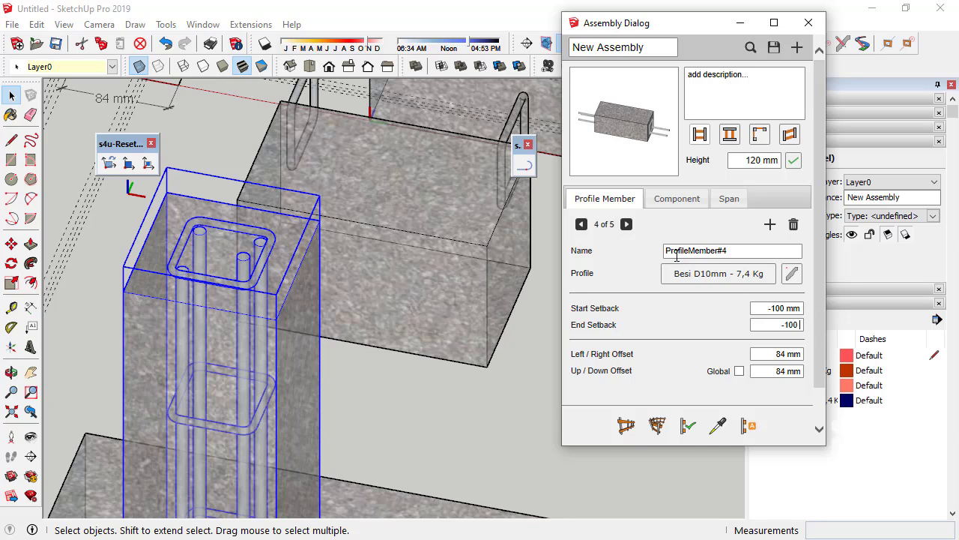
click(627, 224)
click(772, 308)
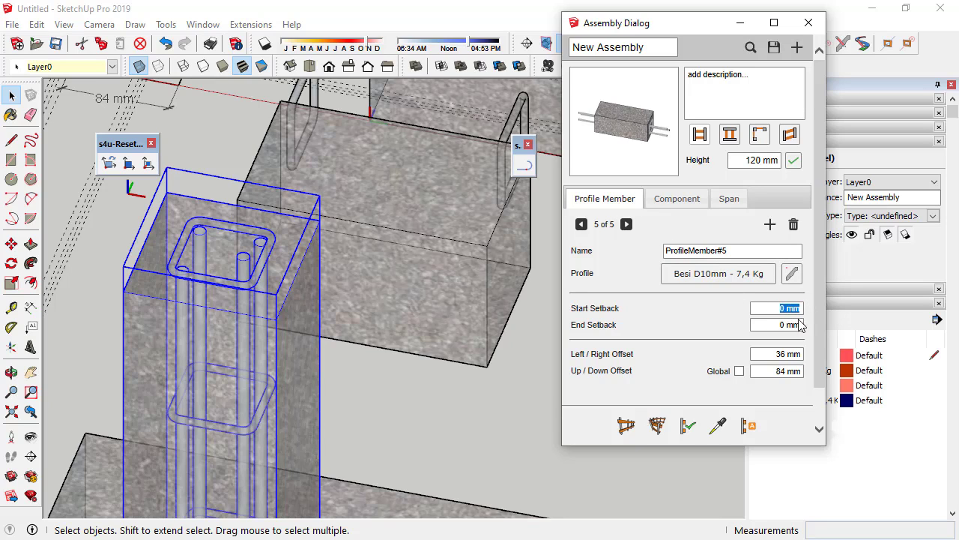
text(-100)
key(Tab)
key(shift+End)
text(-100)
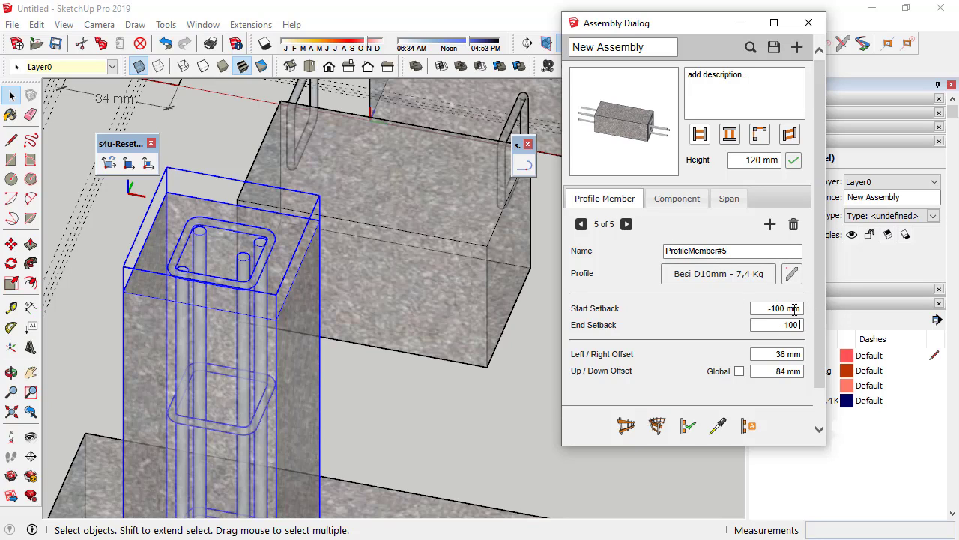
click(792, 308)
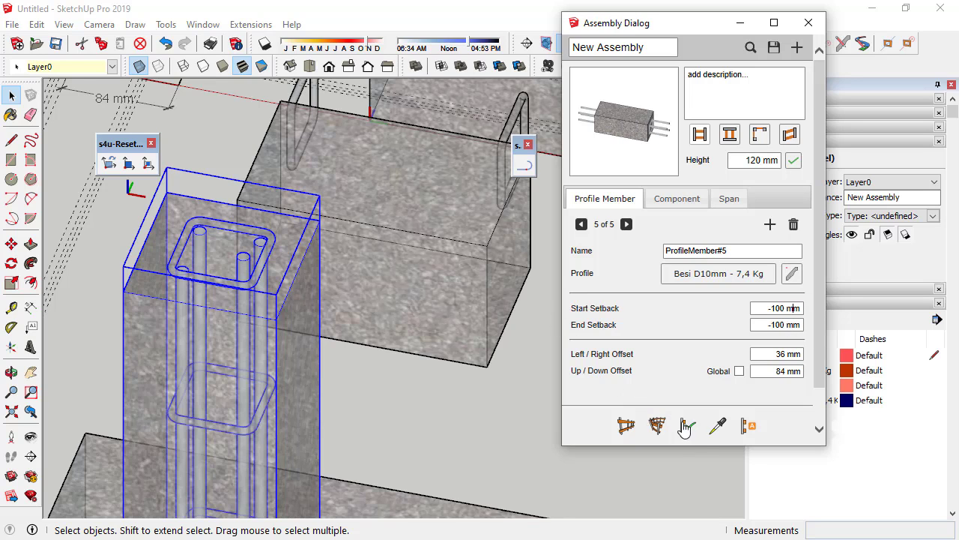
Step: Inspect the vertical bars projecting above the column with X-ray switched off and back on
middle_drag(338, 358, 206, 204)
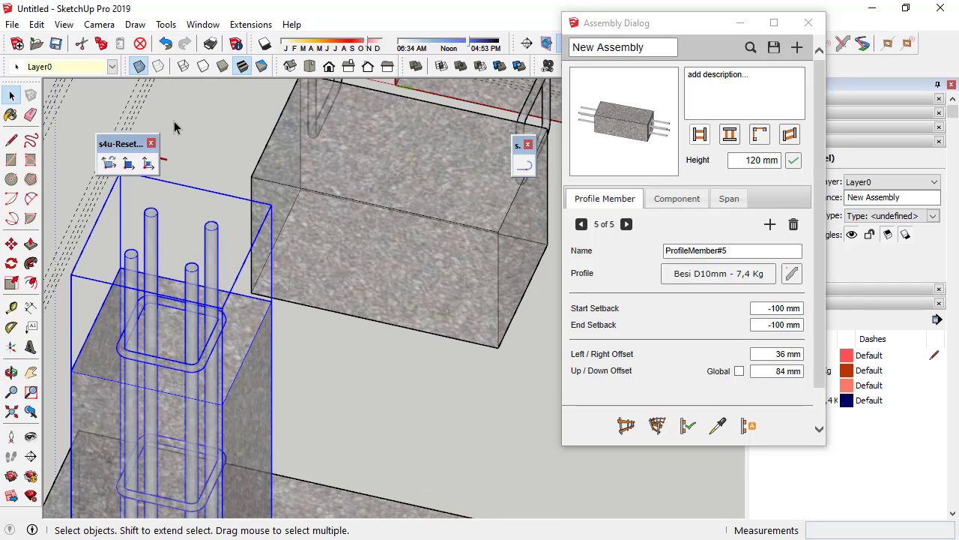
click(139, 66)
click(140, 66)
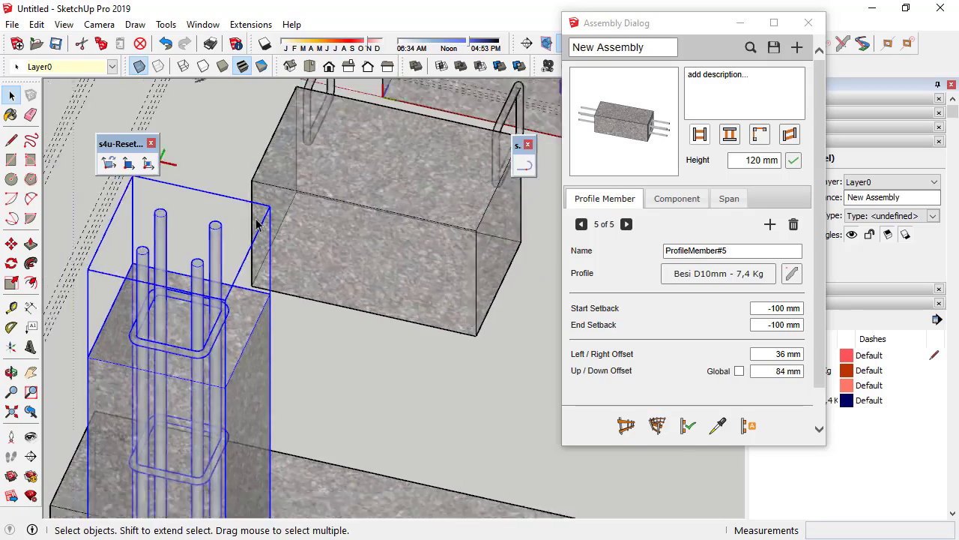
mouse_move(193, 120)
middle_down()
mouse_move(328, 312)
mouse_move(184, 268)
middle_up()
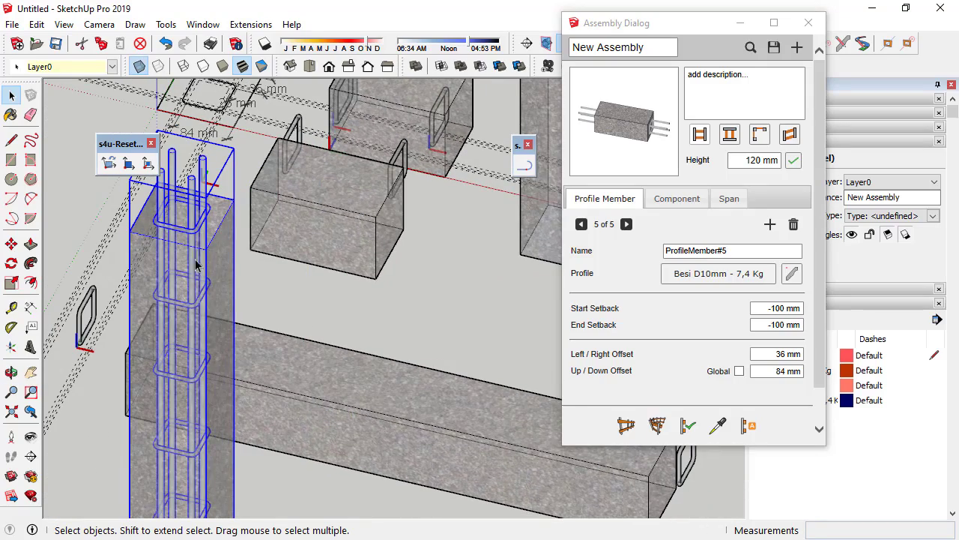
scroll(192, 233, up, 1)
scroll(191, 285, up, 1)
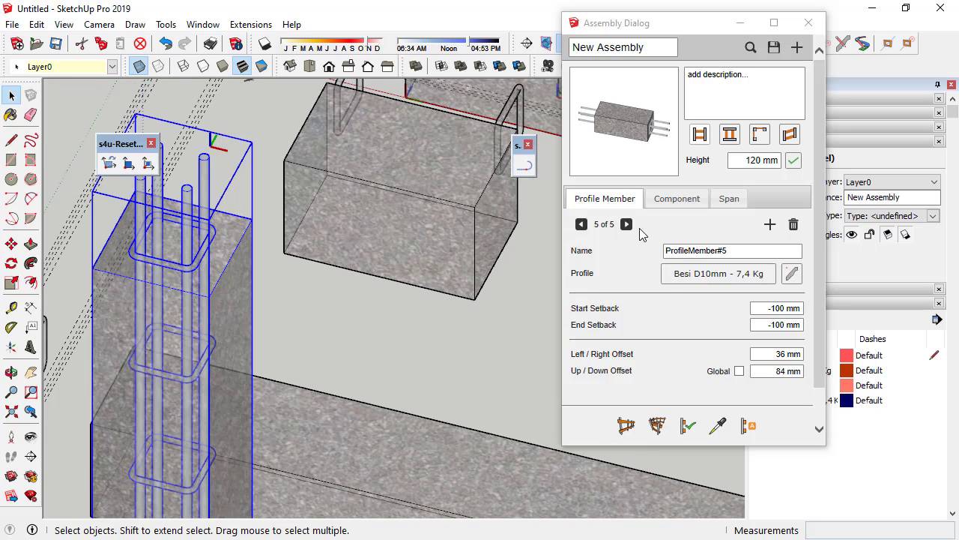
click(680, 203)
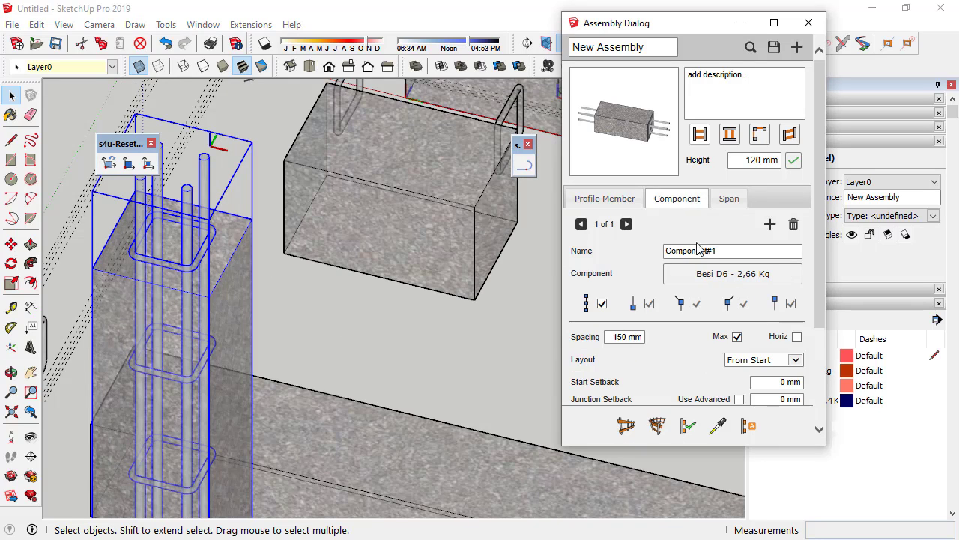
Step: Set the D6 stirrups' start setback to 25 mm, apply, and inspect the column base
scroll(817, 319, down, 2)
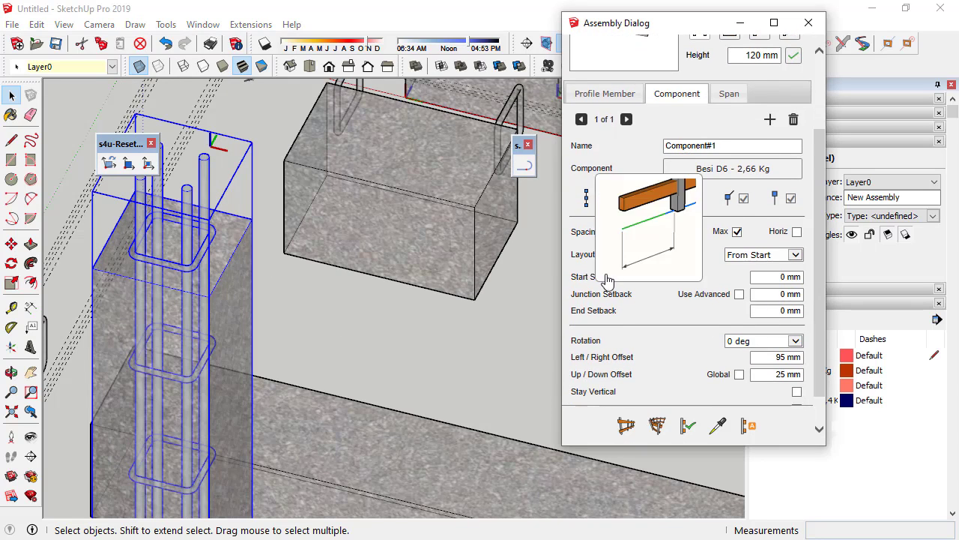
double_click(782, 277)
text(25)
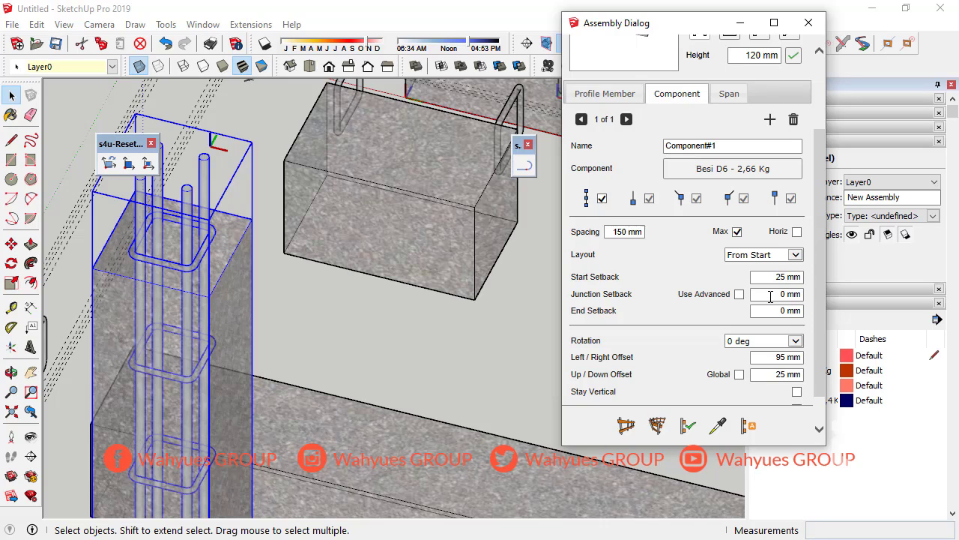
click(688, 425)
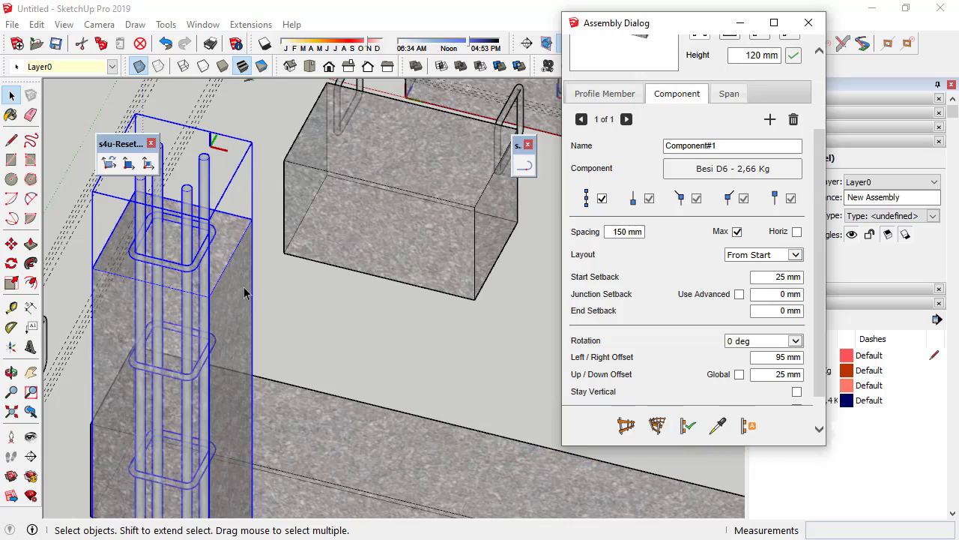
middle_drag(242, 291, 178, 341)
scroll(212, 309, down, 5)
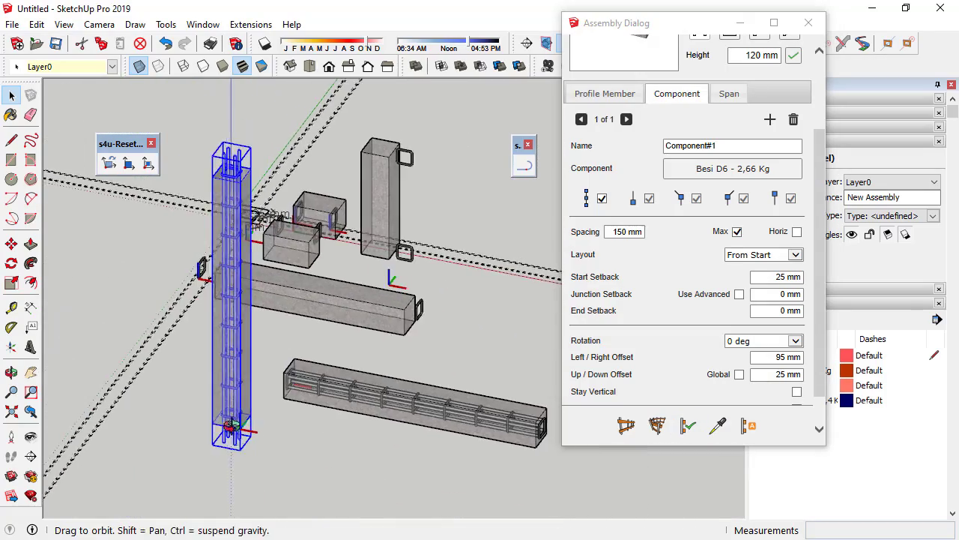
scroll(178, 341, up, 5)
scroll(178, 341, up, 4)
mouse_move(278, 392)
middle_down()
mouse_move(296, 278)
mouse_move(277, 488)
middle_up()
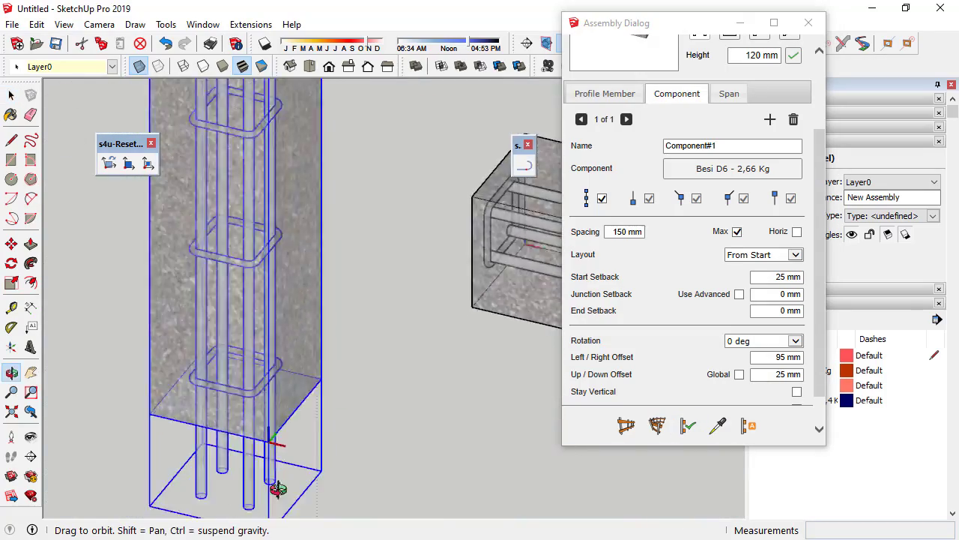
scroll(262, 441, down, 2)
scroll(262, 441, down, 3)
scroll(264, 300, up, 4)
scroll(264, 287, up, 3)
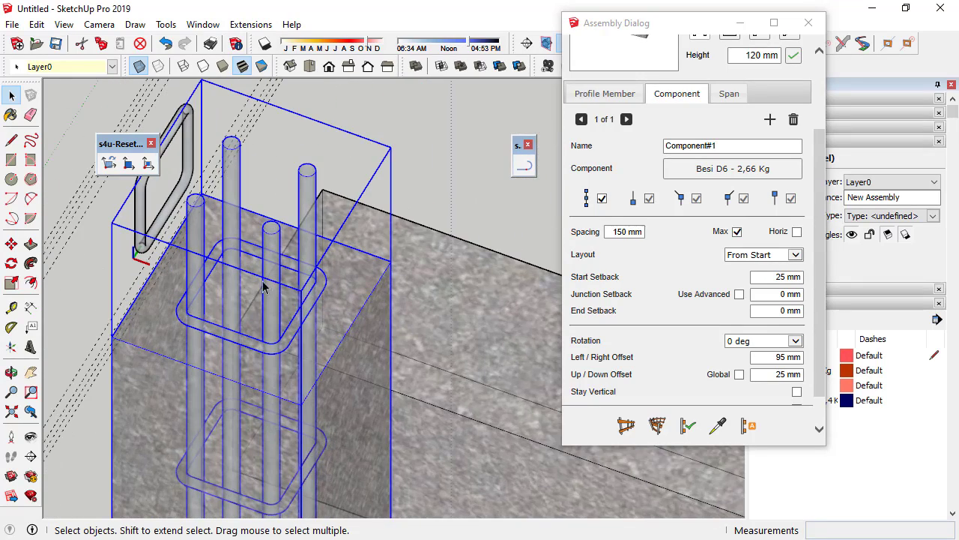
Step: Set the stirrups' end setback to 25 mm, apply, and return faces to opaque
click(782, 310)
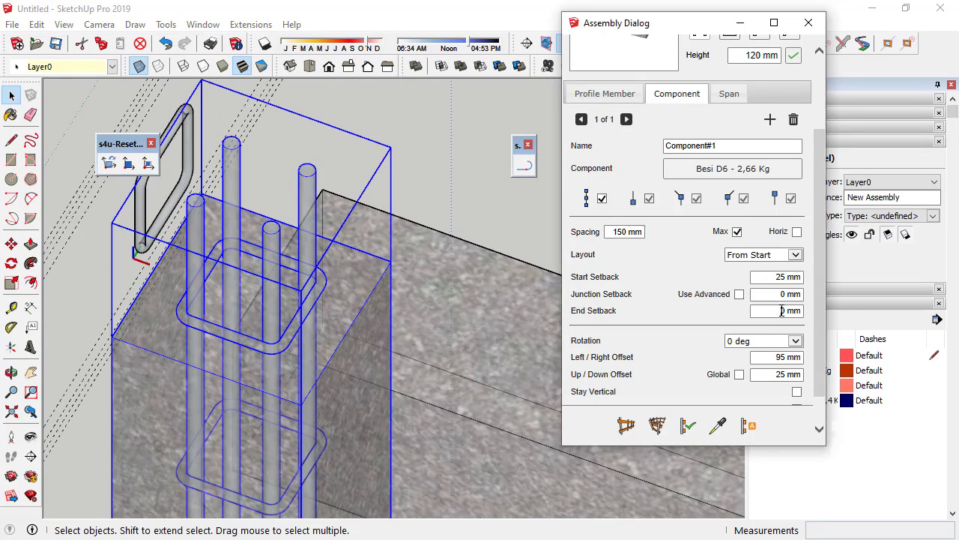
text(25)
click(688, 425)
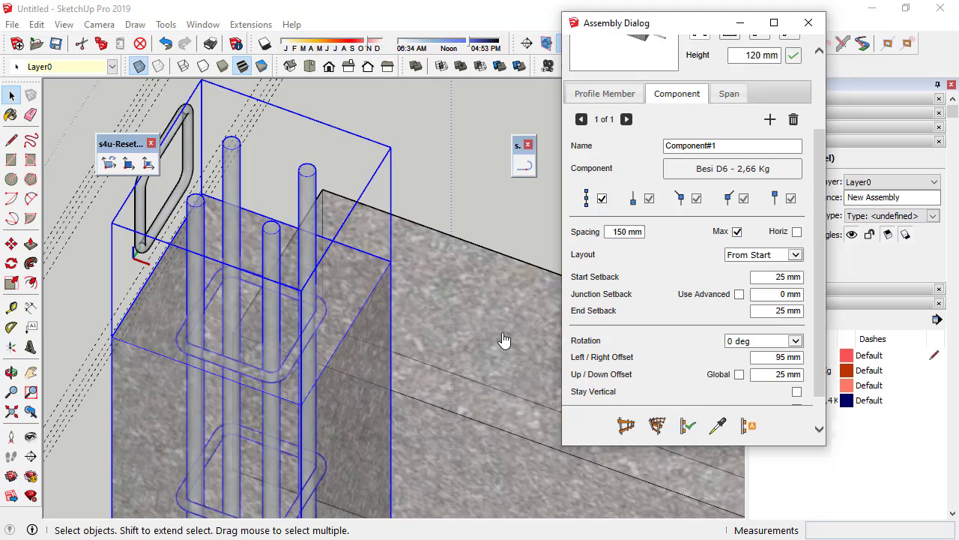
click(139, 66)
middle_drag(277, 349, 361, 236)
scroll(361, 236, down, 2)
Step: View the column from the Front standard view in X-ray to check the D6 stirrup spacing
scroll(322, 215, down, 3)
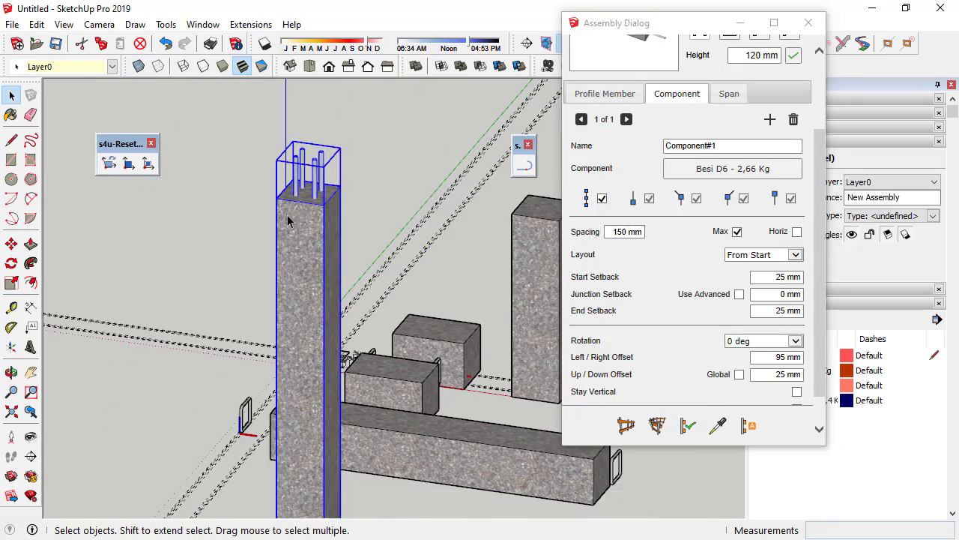
mouse_move(290, 214)
middle_down()
mouse_move(337, 160)
mouse_move(273, 108)
mouse_move(302, 302)
middle_up()
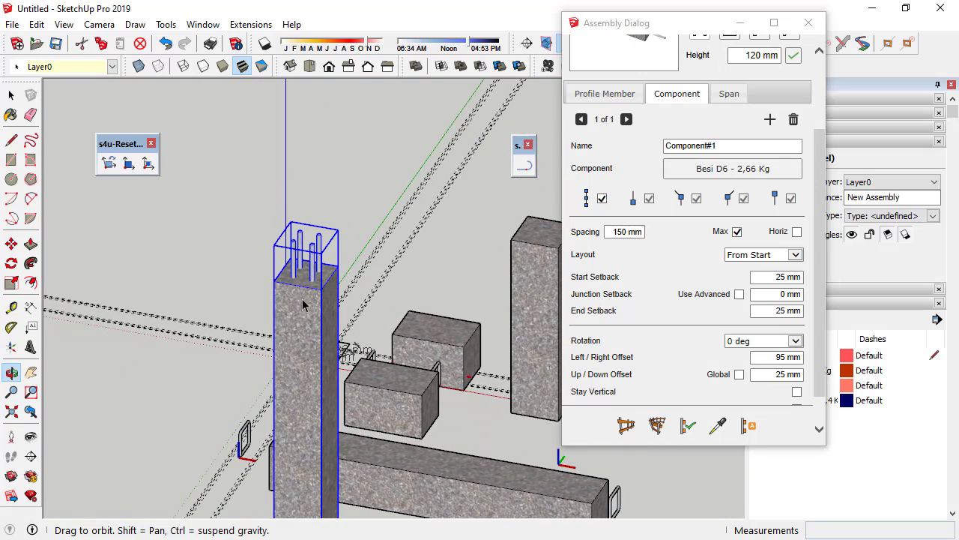
click(326, 73)
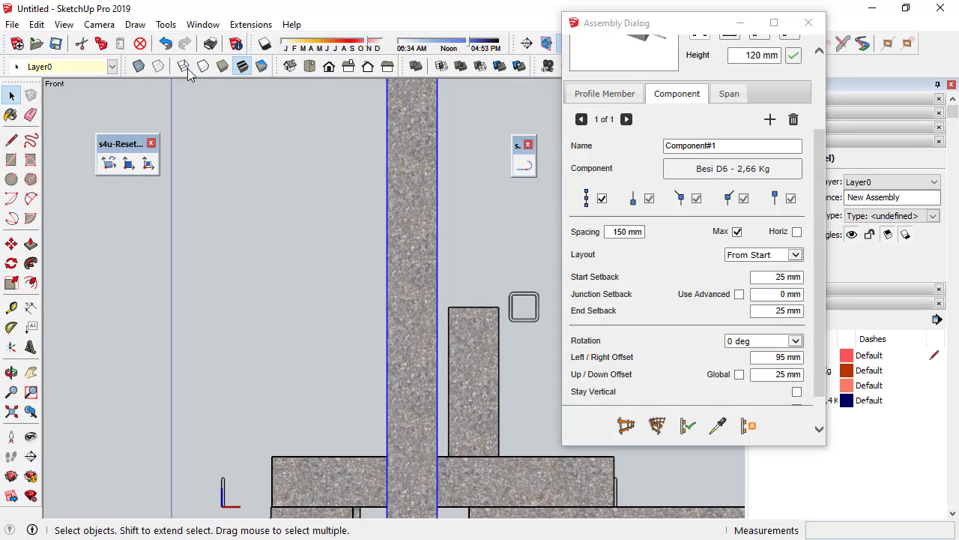
click(138, 66)
scroll(240, 215, down, 2)
scroll(381, 473, up, 2)
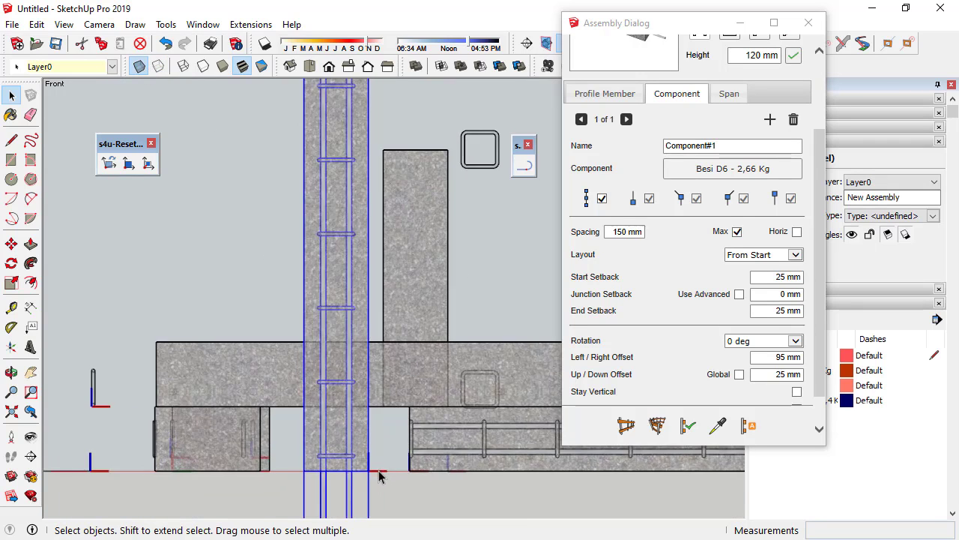
scroll(337, 454, up, 2)
scroll(352, 461, up, 2)
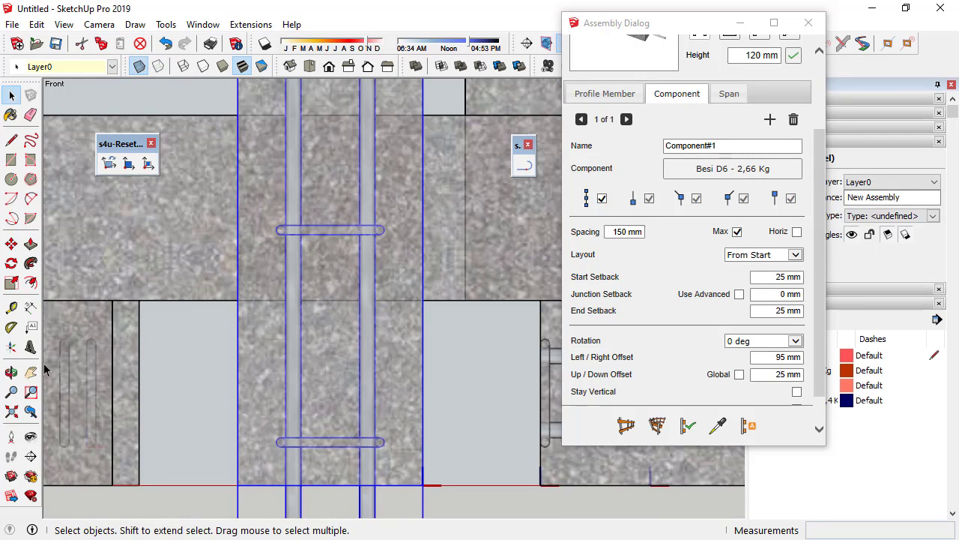
click(31, 308)
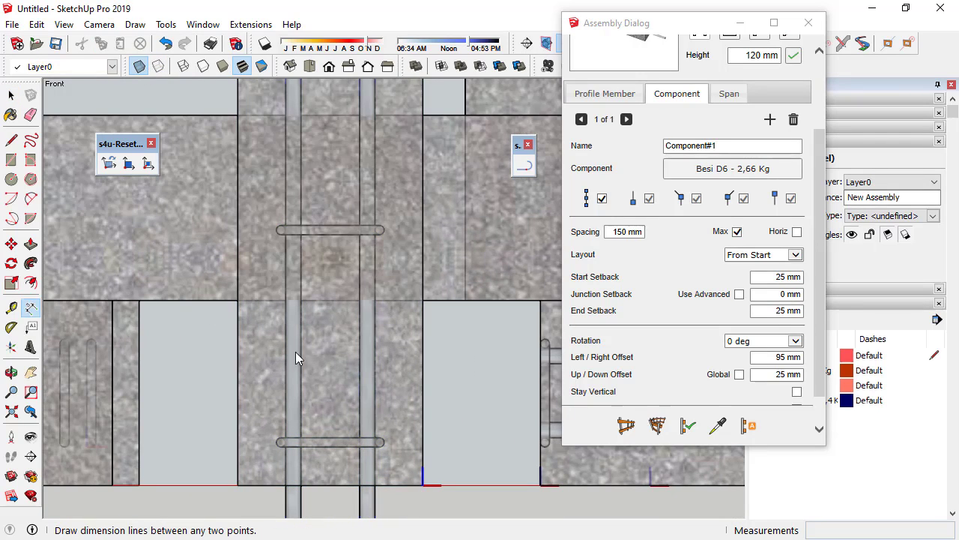
click(330, 446)
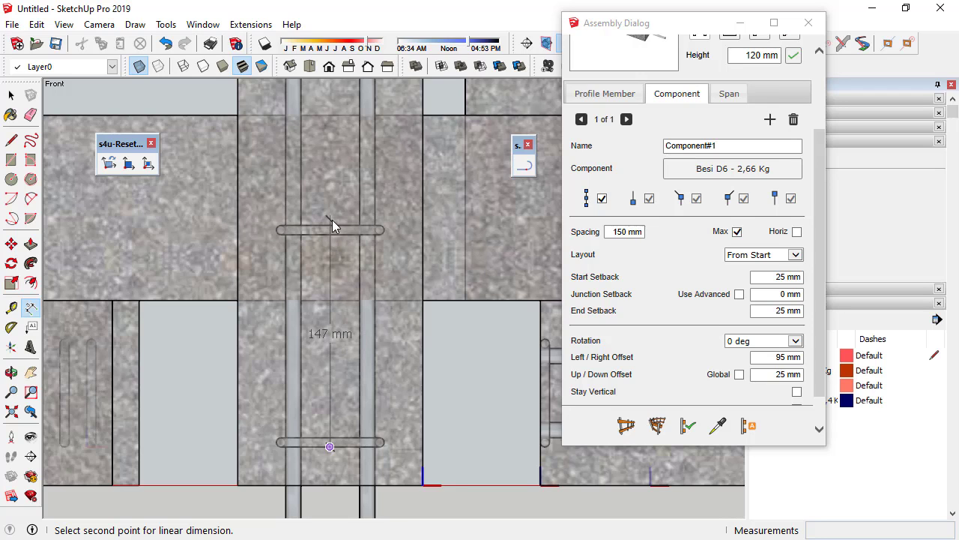
middle_drag(343, 174, 220, 381)
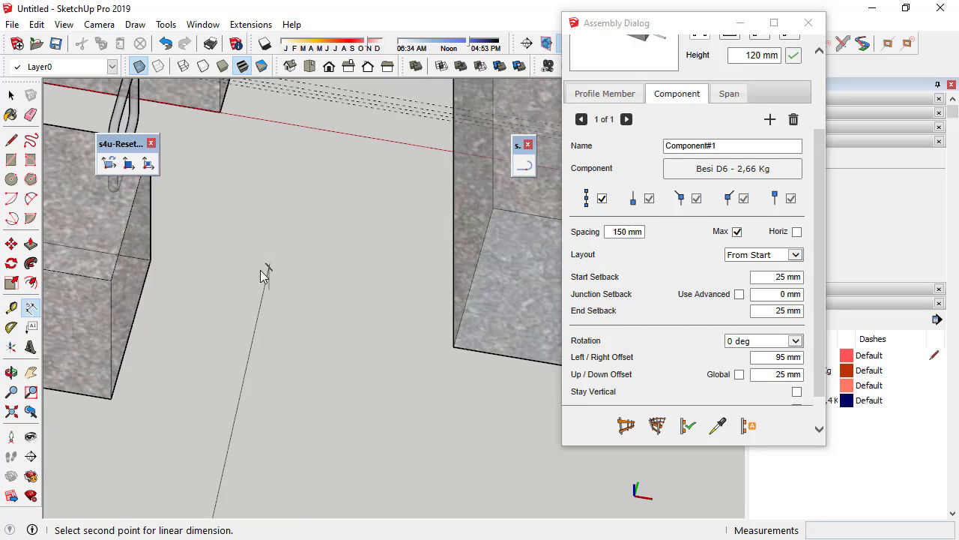
Step: Select the column, reset its D6 stirrups' start and end setbacks from 25 mm to 0 mm, then deselect
key(space)
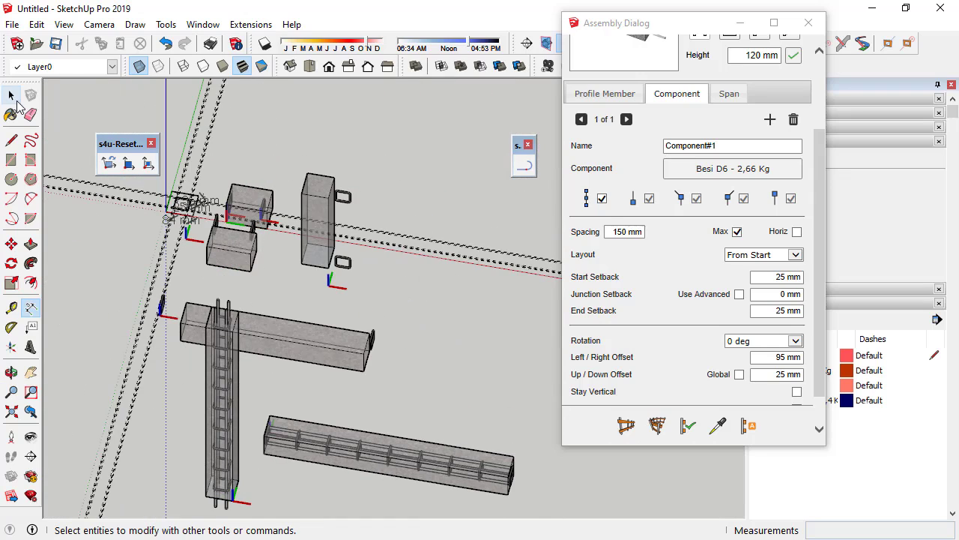
click(213, 359)
scroll(218, 345, up, 1)
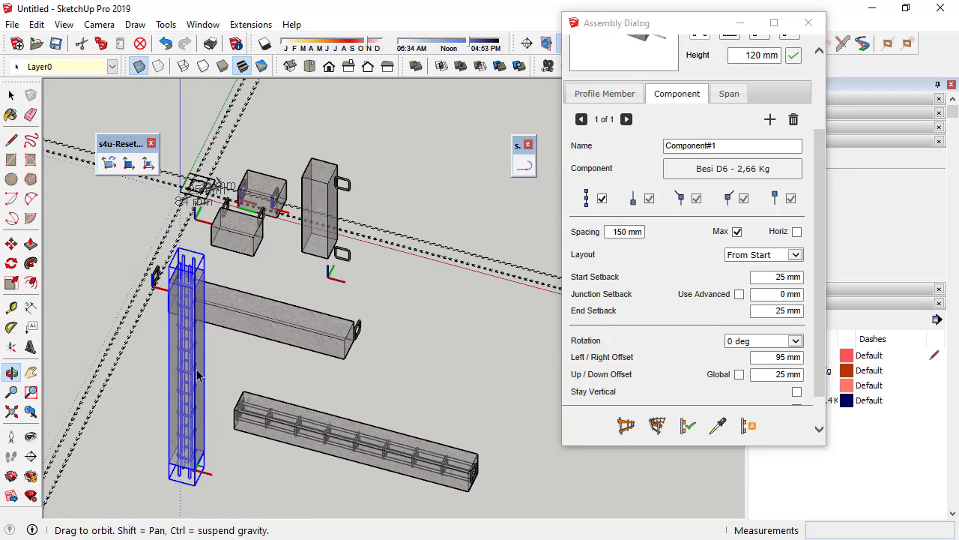
scroll(221, 322, up, 3)
scroll(222, 319, up, 3)
scroll(222, 319, down, 3)
scroll(221, 318, down, 3)
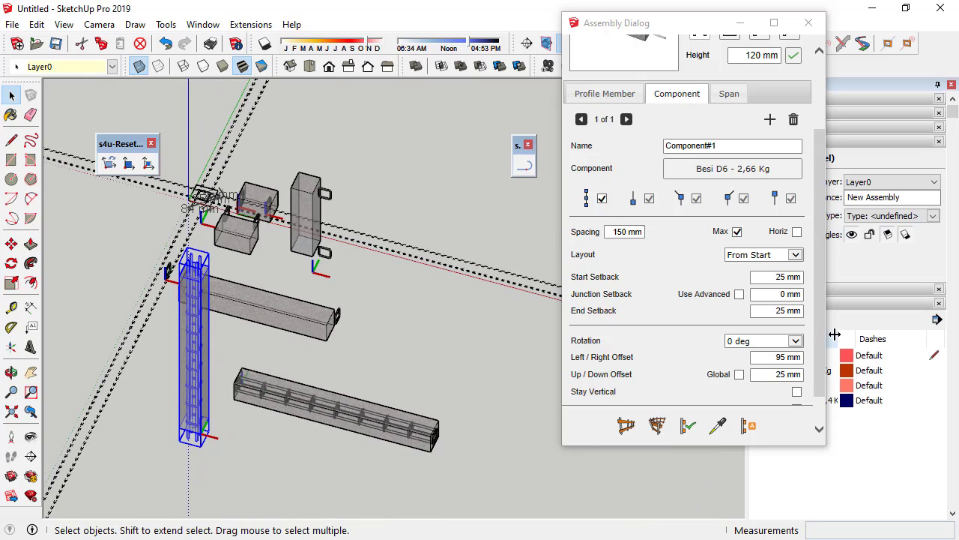
double_click(780, 277)
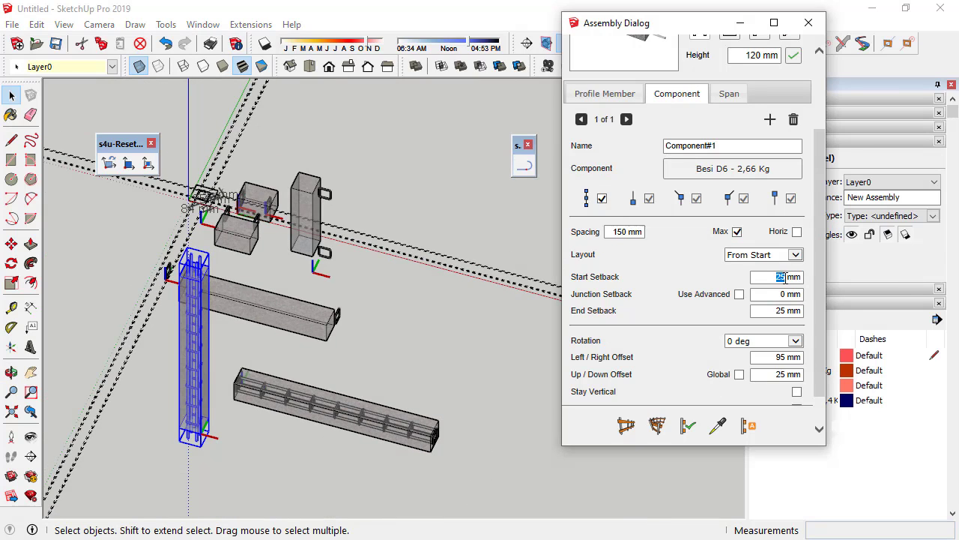
text(0)
double_click(784, 312)
click(688, 425)
scroll(218, 324, up, 3)
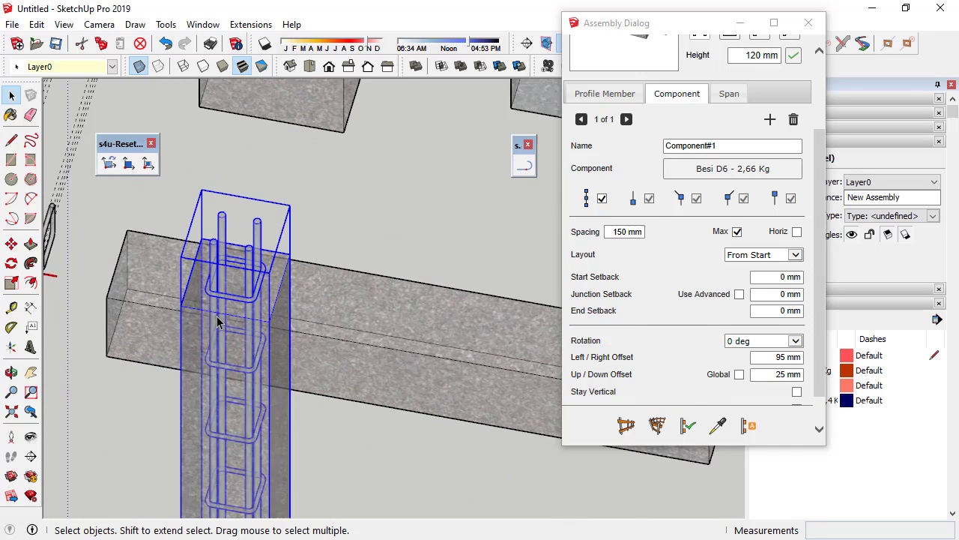
scroll(217, 322, up, 2)
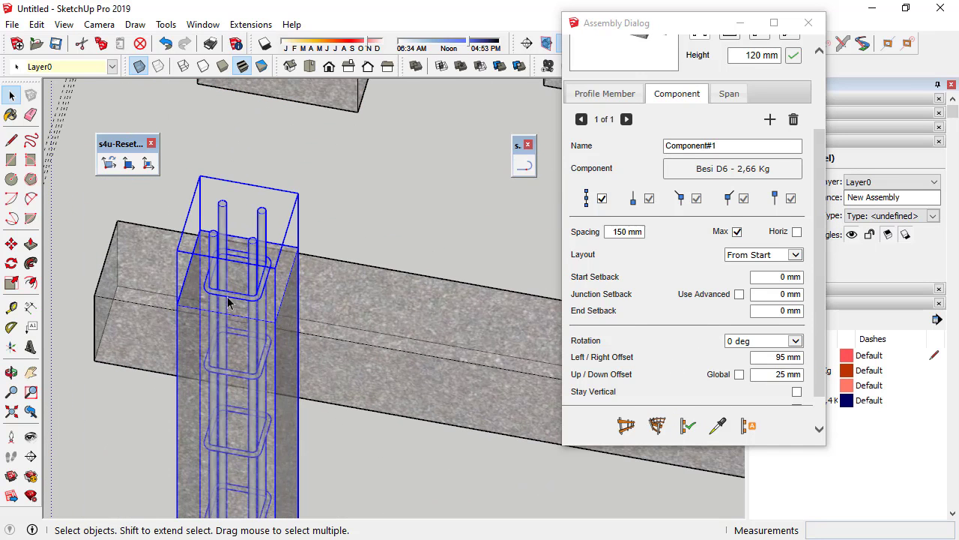
click(306, 169)
scroll(306, 225, down, 3)
Step: Orbit around the beams and columns and switch X-ray off for opaque faces
scroll(285, 285, down, 3)
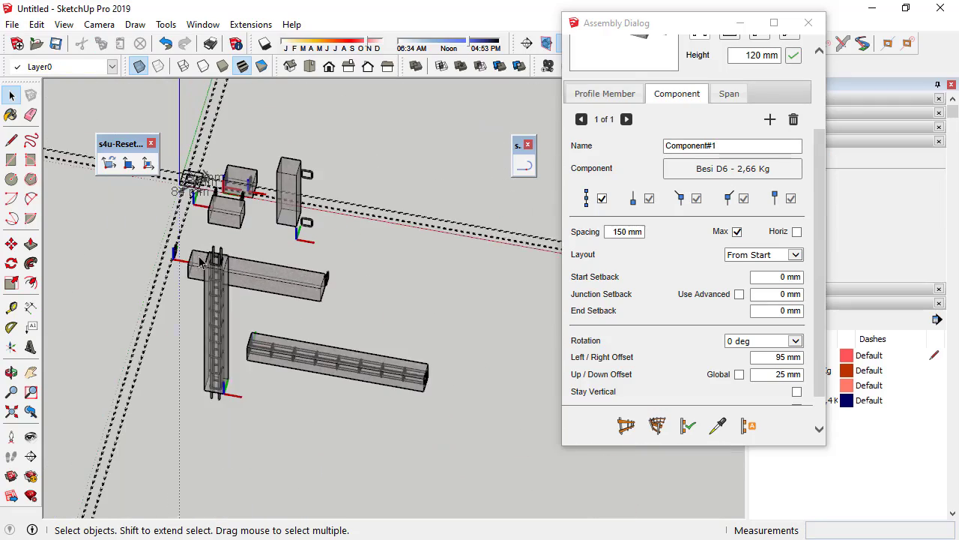
mouse_move(255, 292)
middle_down()
mouse_move(342, 380)
mouse_move(300, 324)
middle_up()
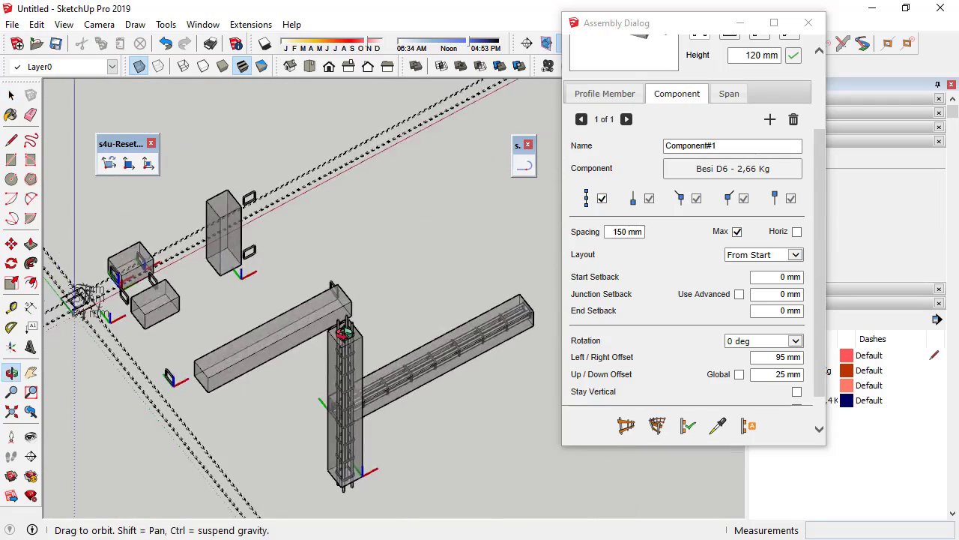
scroll(300, 324, up, 3)
scroll(315, 300, down, 2)
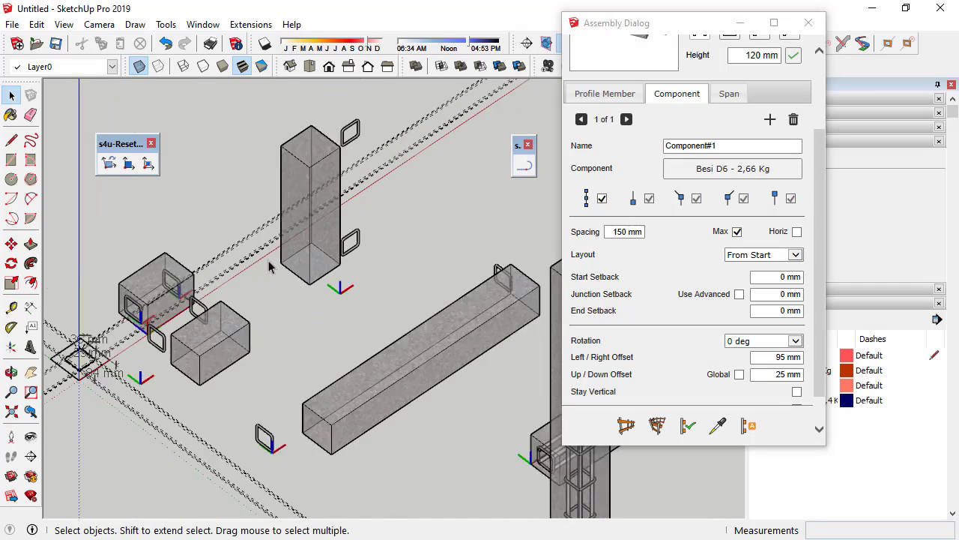
click(139, 66)
scroll(313, 339, up, 1)
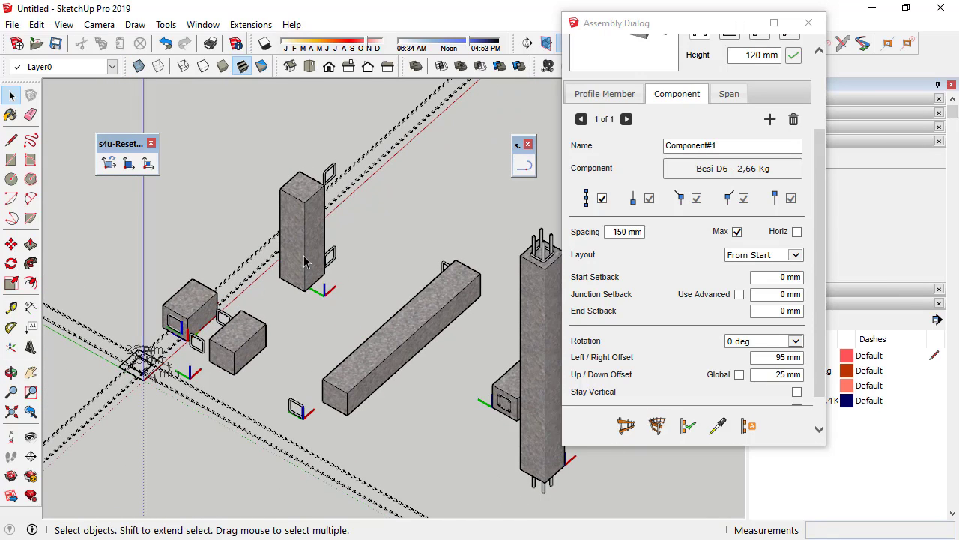
Step: Generate rebar for the upper column, the U-profile box member and the tall column
click(309, 258)
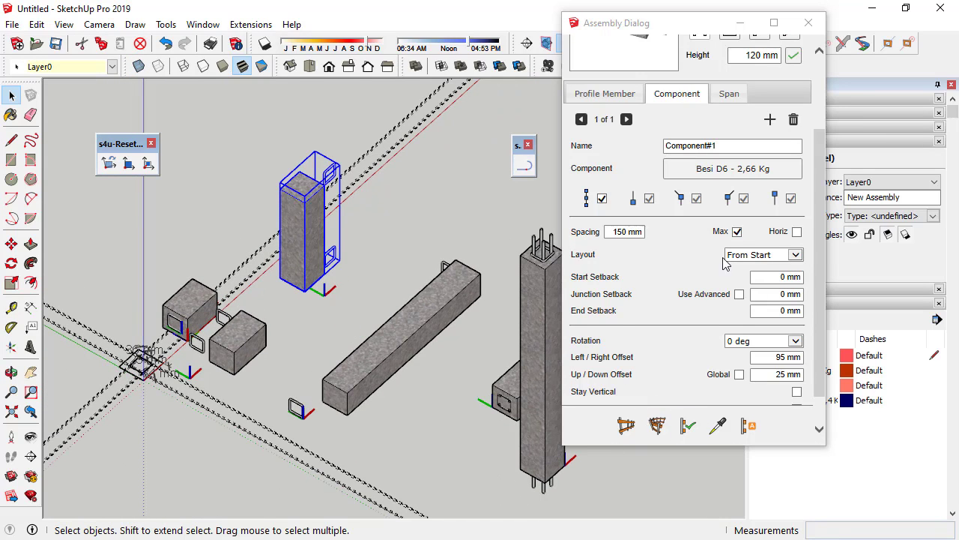
middle_drag(329, 315, 317, 304)
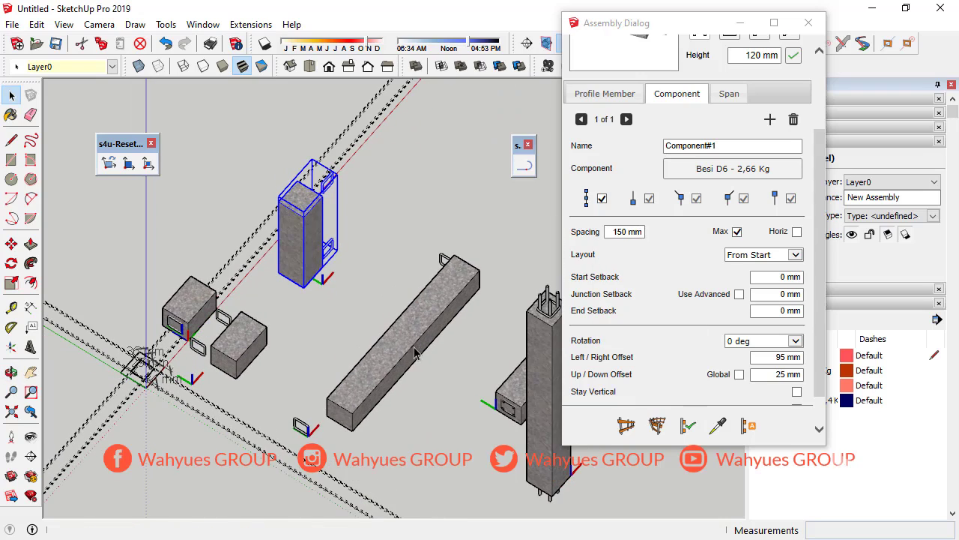
click(184, 322)
scroll(184, 322, up, 2)
click(270, 341)
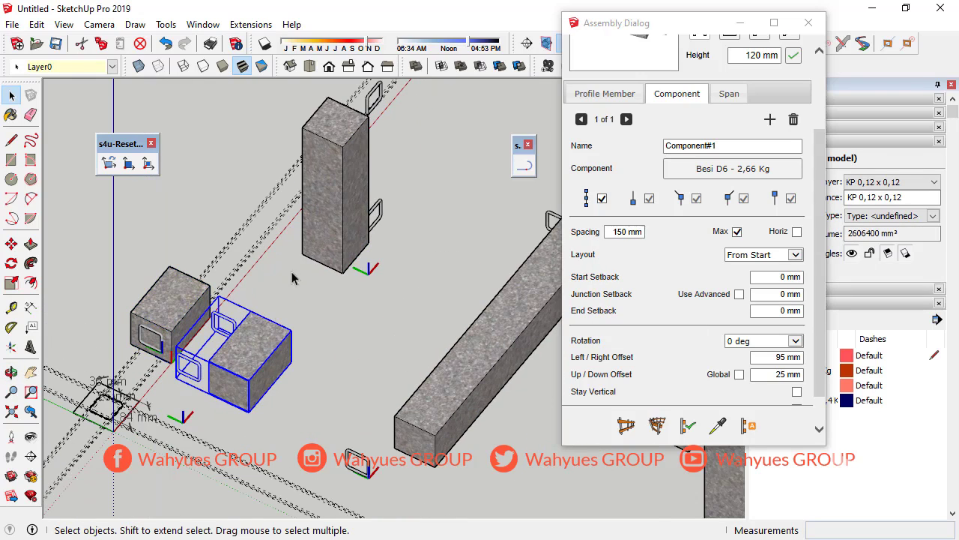
scroll(255, 375, down, 2)
scroll(255, 374, down, 1)
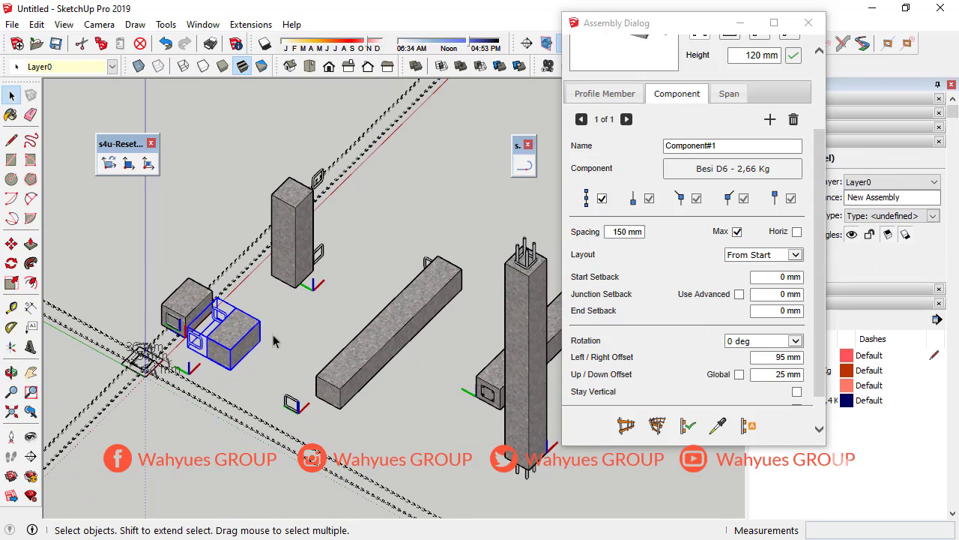
click(688, 426)
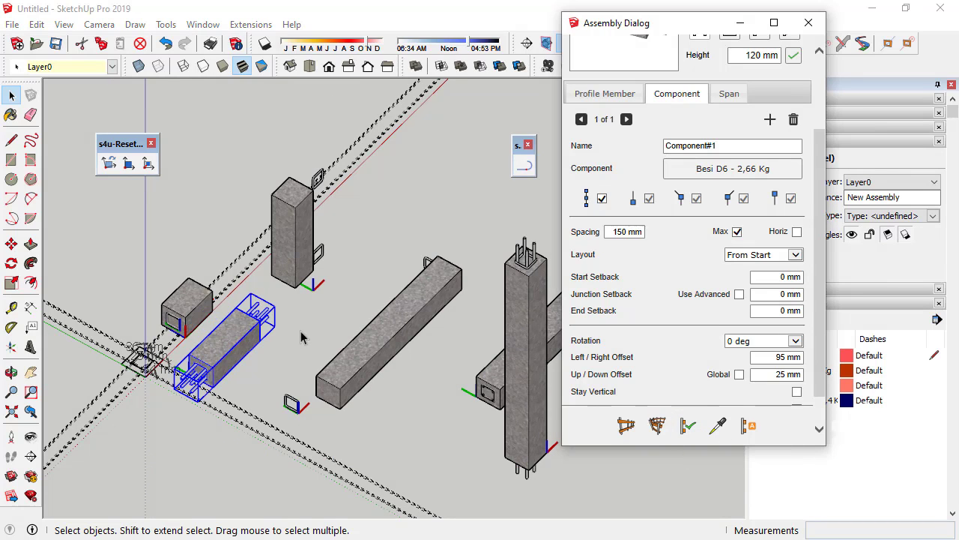
click(292, 251)
click(688, 426)
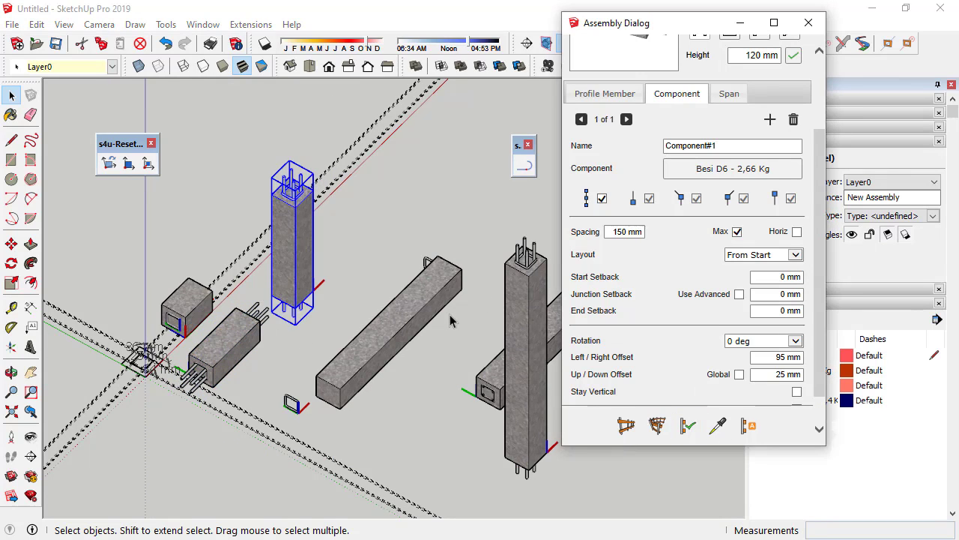
Step: Generate rebar on the lower footing beam and turn X-ray on to reveal the cages
click(442, 319)
middle_drag(405, 315, 225, 338)
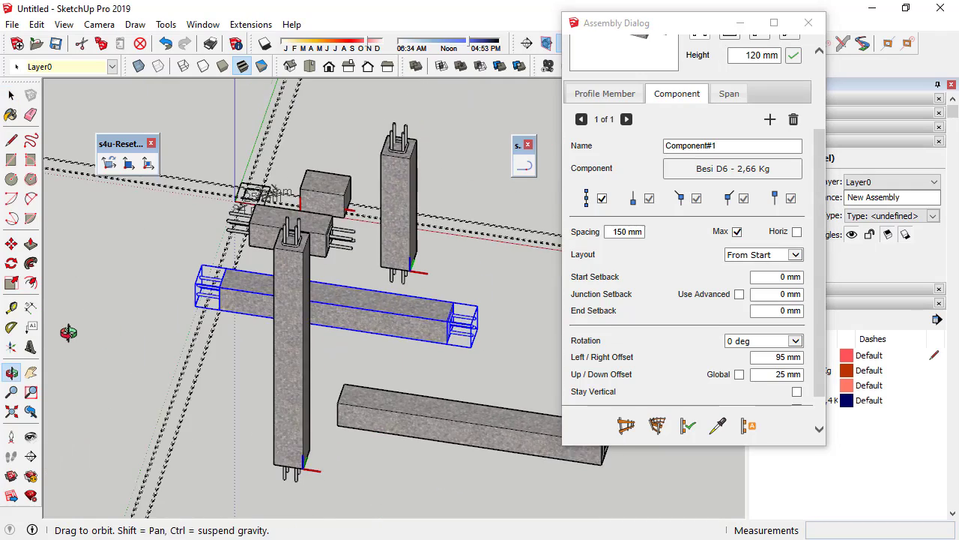
middle_drag(68, 332, 295, 368)
scroll(295, 368, up, 3)
click(270, 352)
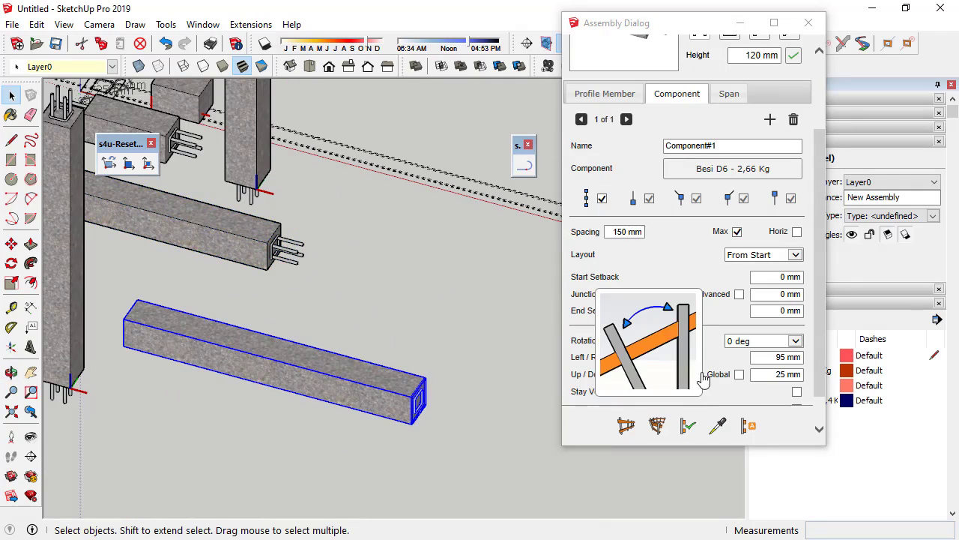
click(688, 425)
mouse_move(259, 312)
middle_down()
mouse_move(238, 283)
mouse_move(427, 330)
middle_up()
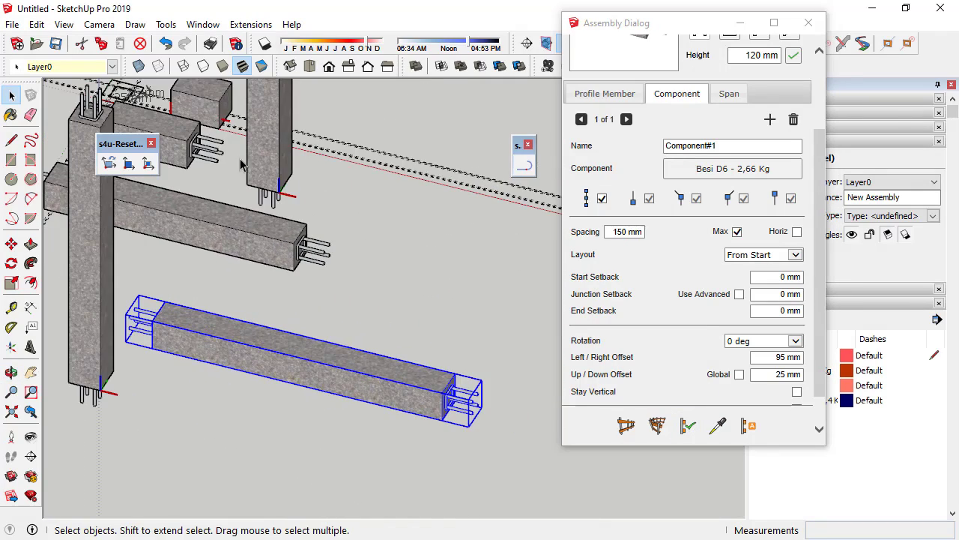
click(140, 67)
mouse_move(322, 323)
middle_down()
mouse_move(332, 332)
mouse_move(262, 353)
middle_up()
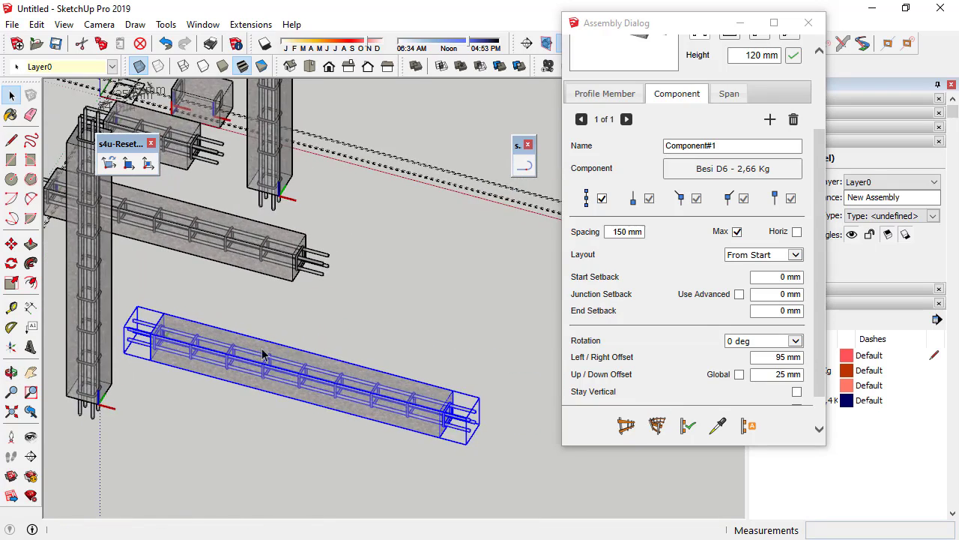
scroll(195, 338, down, 3)
scroll(159, 341, down, 2)
Step: Draw two overlapping square faces on the ground with the Rectangle tool
scroll(229, 247, up, 3)
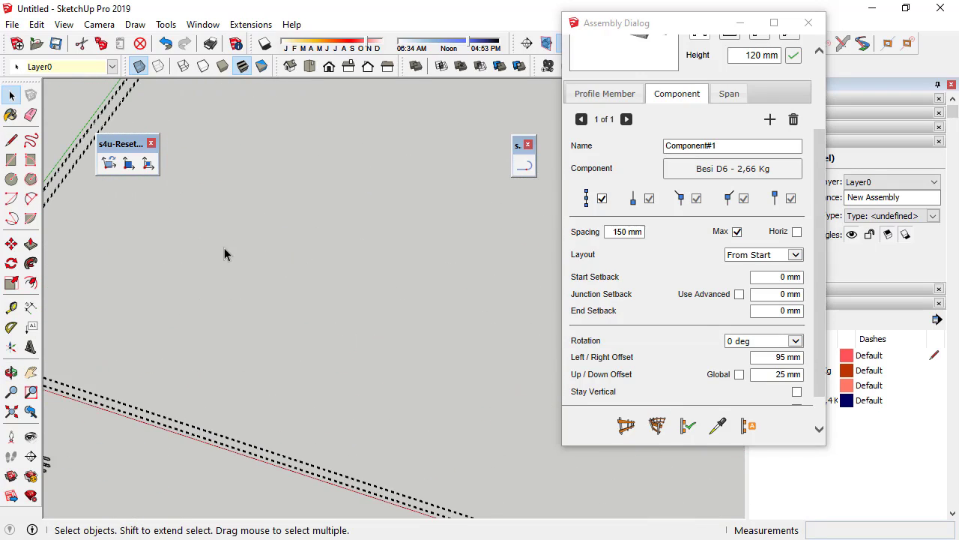
click(11, 160)
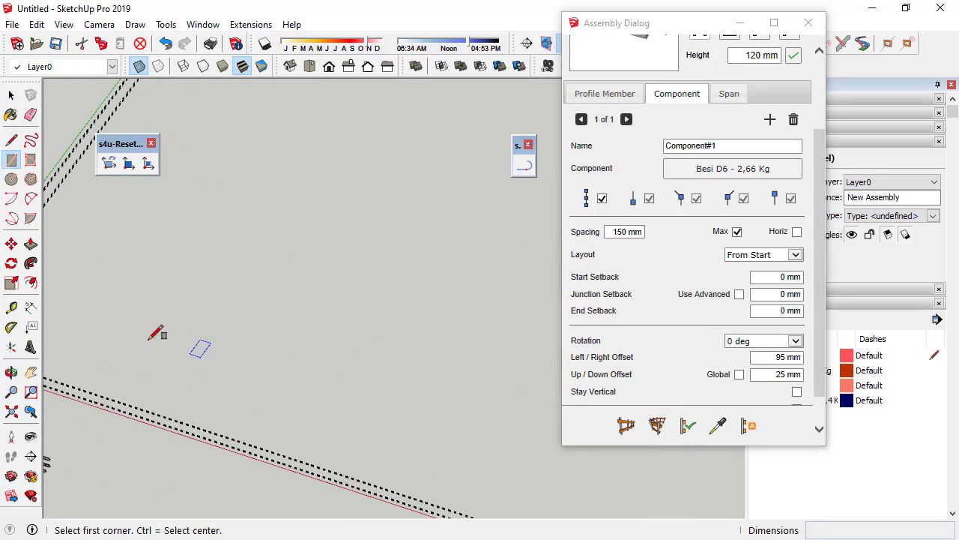
click(123, 329)
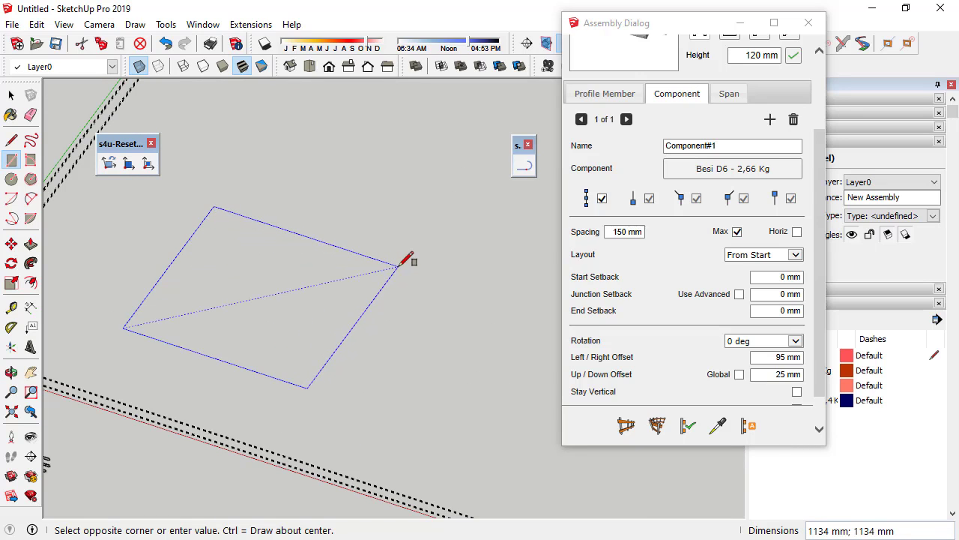
click(430, 260)
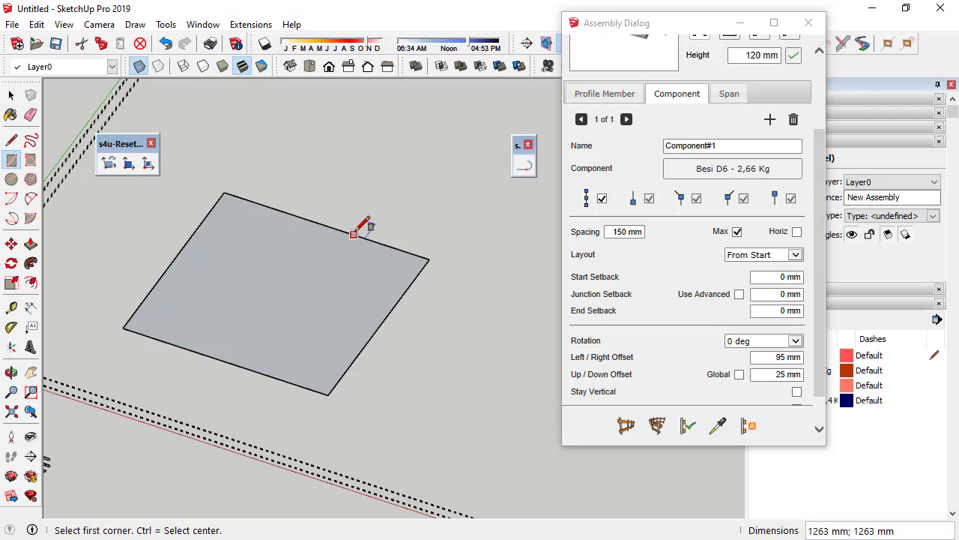
scroll(426, 324, down, 3)
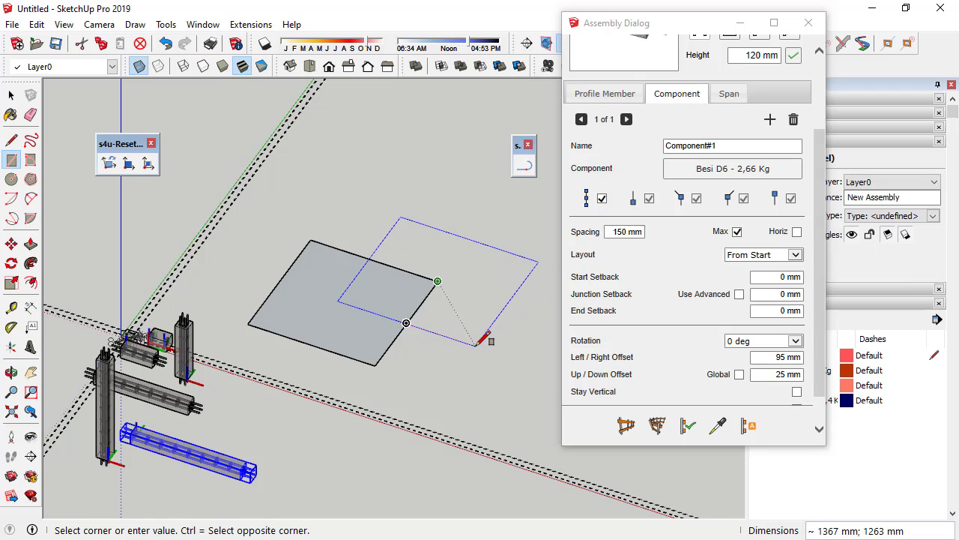
click(476, 343)
Step: Draw a separate centre-placed square and a long narrow rectangle beside them
scroll(450, 296, down, 2)
scroll(392, 300, down, 1)
scroll(318, 355, down, 2)
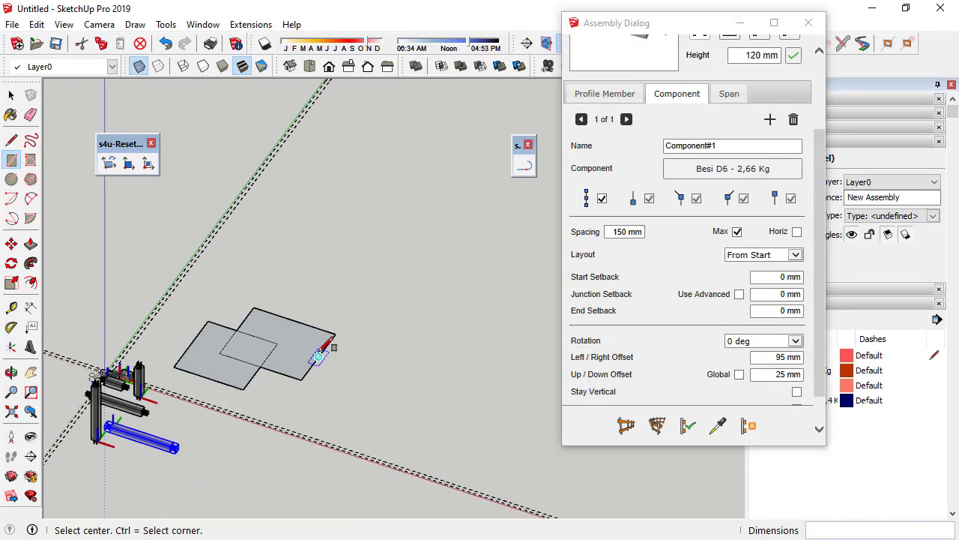
scroll(318, 357, down, 1)
click(284, 276)
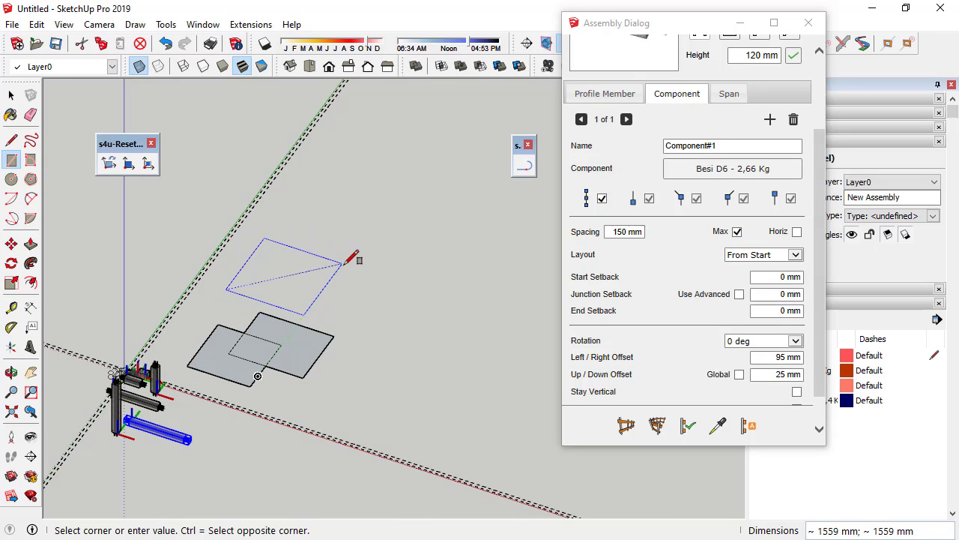
click(344, 264)
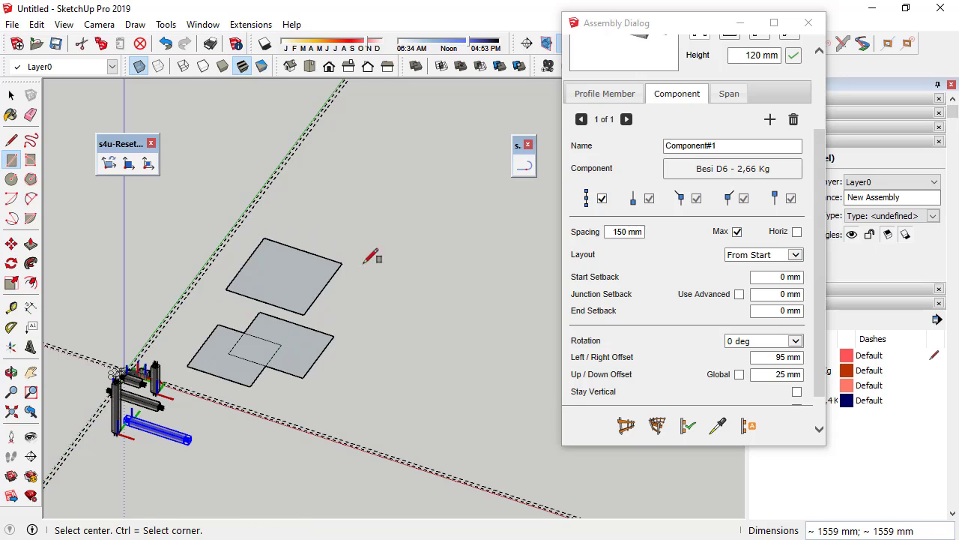
click(422, 310)
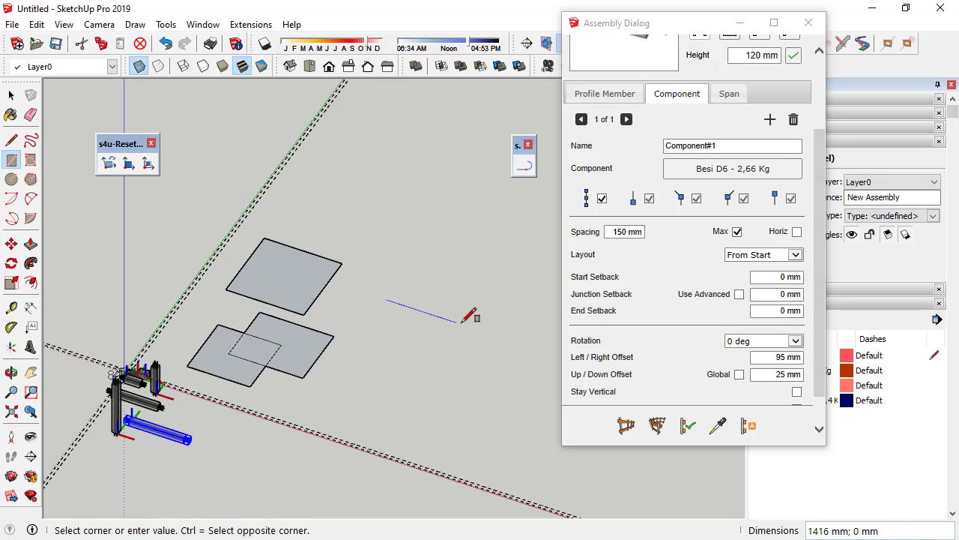
click(488, 266)
scroll(289, 295, up, 2)
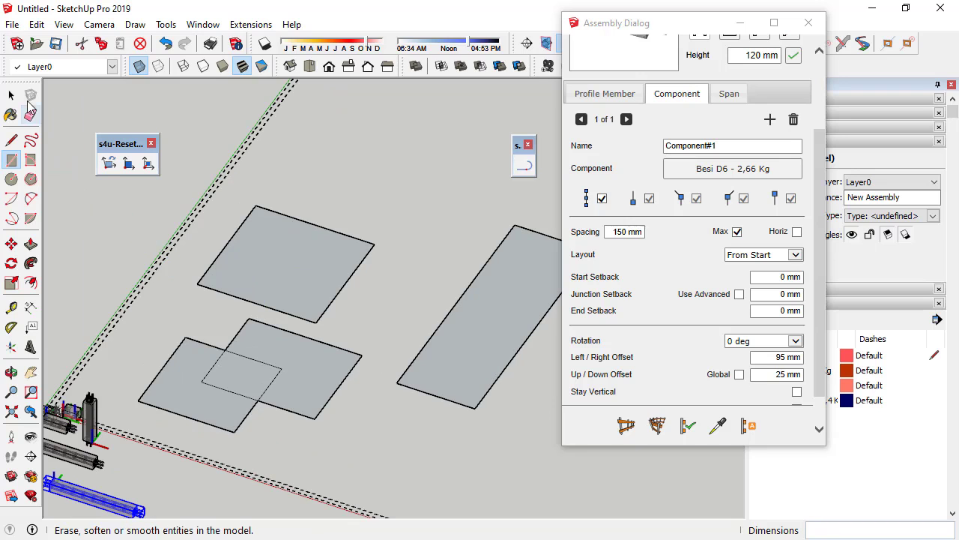
Step: Delete the faces of all four rectangles, leaving only their outlines
click(11, 96)
click(248, 388)
key(Delete)
click(238, 385)
key(Delete)
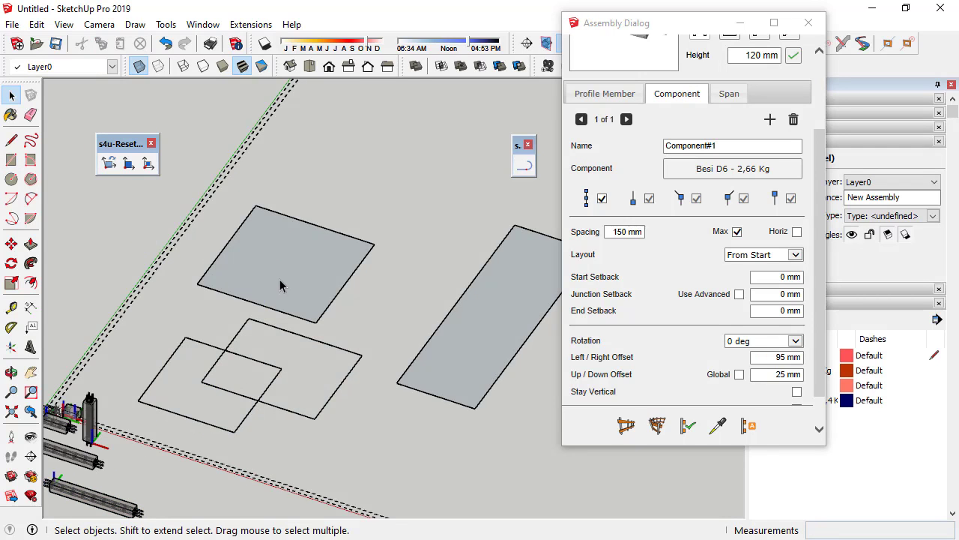
click(281, 285)
key(Delete)
click(459, 369)
key(Delete)
Step: Orbit and zoom around the four outlines to check them, ending on a flattened view
middle_drag(385, 411, 322, 318)
scroll(350, 347, up, 1)
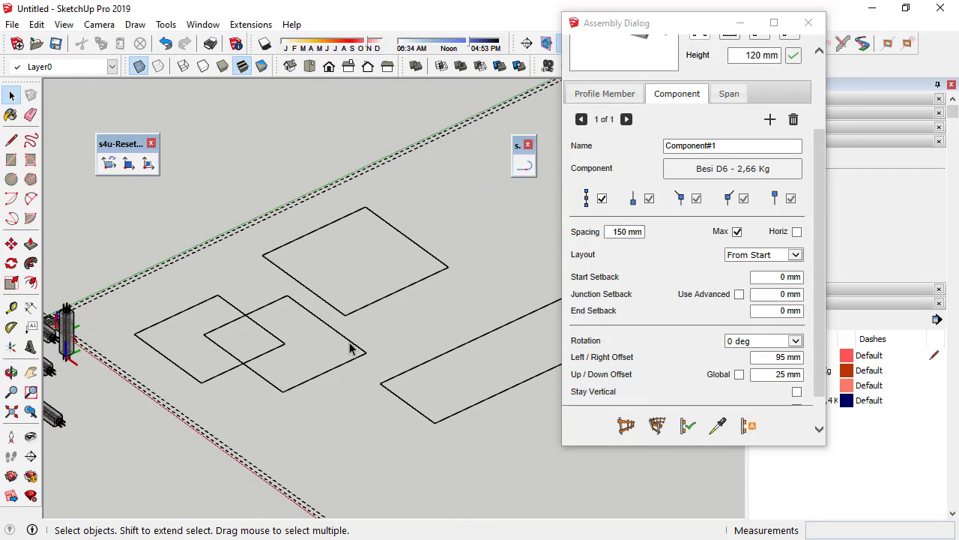
mouse_move(349, 347)
middle_down()
mouse_move(242, 364)
mouse_move(251, 388)
middle_up()
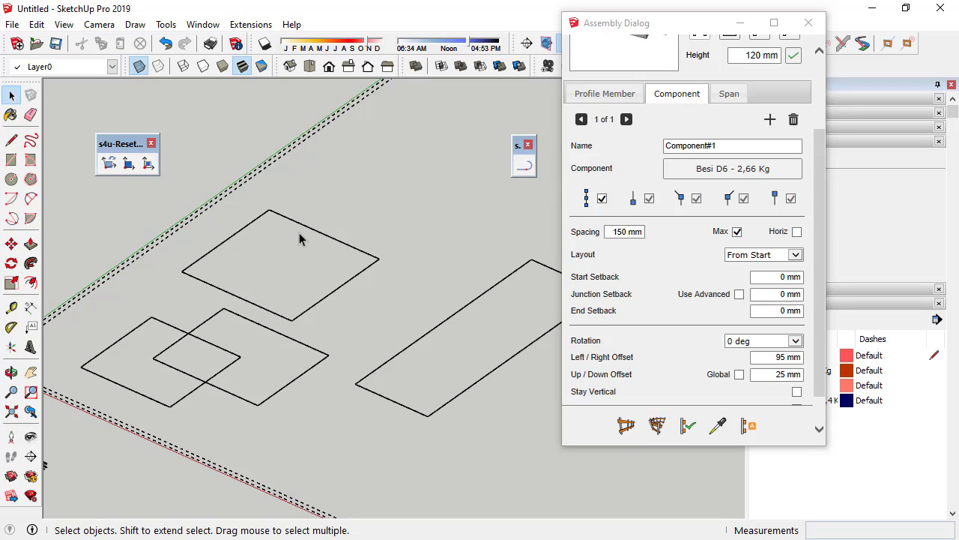
middle_drag(248, 267, 297, 285)
scroll(303, 287, down, 2)
scroll(291, 342, up, 1)
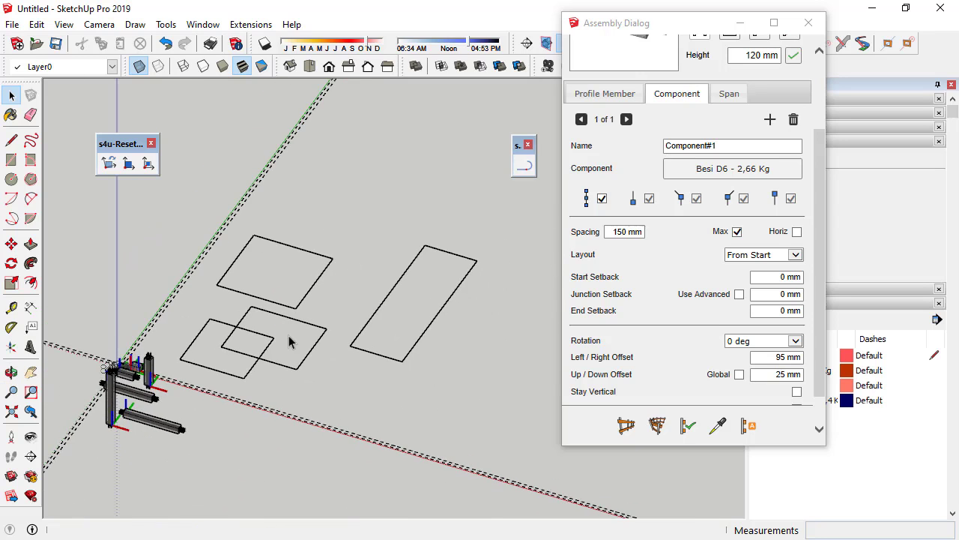
scroll(332, 344, up, 2)
scroll(218, 262, down, 1)
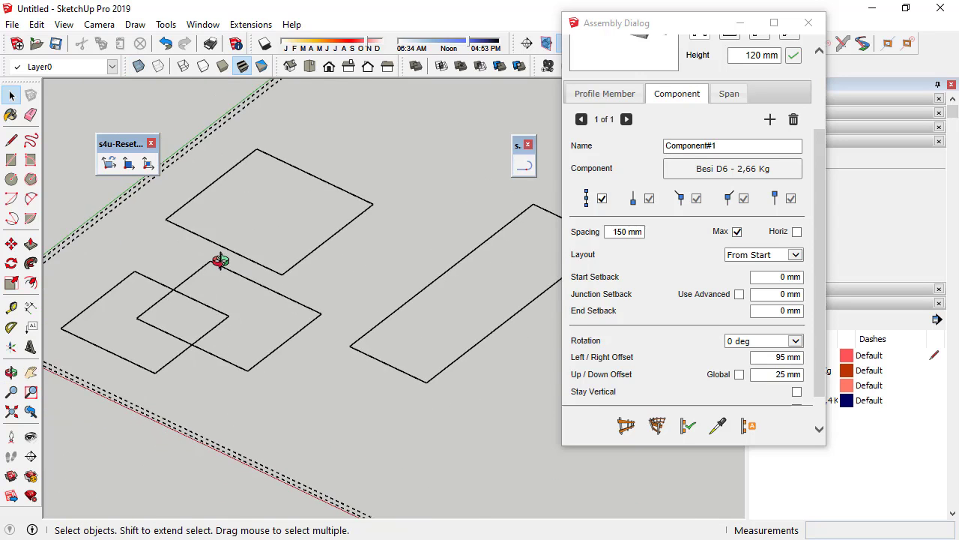
middle_drag(218, 262, 103, 431)
scroll(103, 431, up, 2)
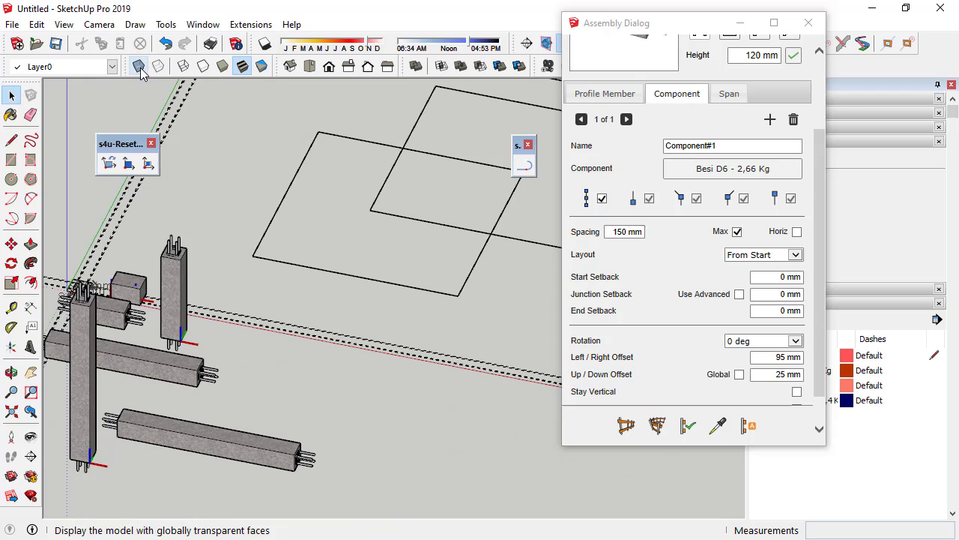
scroll(431, 327, down, 2)
mouse_move(430, 327)
middle_down()
mouse_move(196, 353)
mouse_move(353, 177)
middle_up()
scroll(323, 230, up, 2)
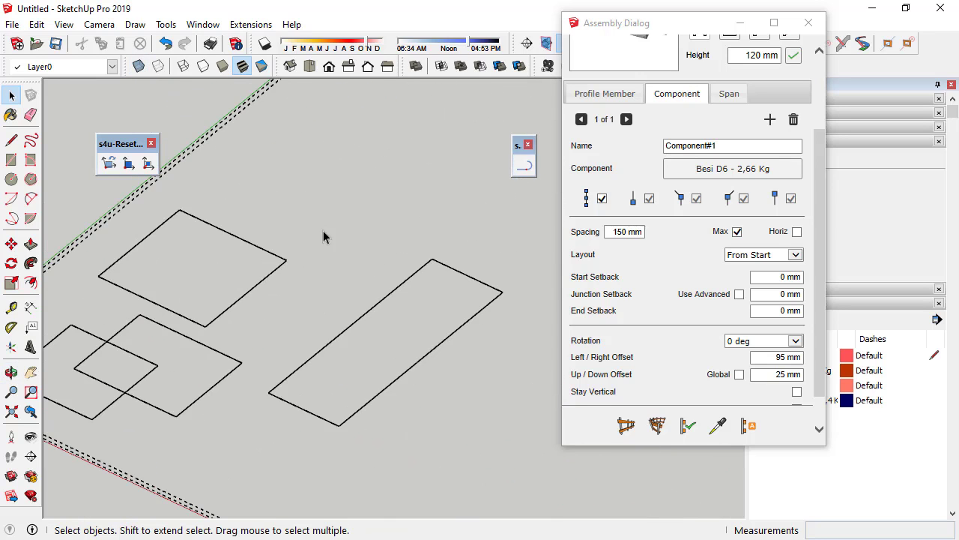
scroll(323, 230, down, 2)
mouse_move(323, 230)
middle_down()
mouse_move(259, 188)
mouse_move(287, 246)
mouse_move(222, 272)
middle_up()
scroll(223, 273, up, 1)
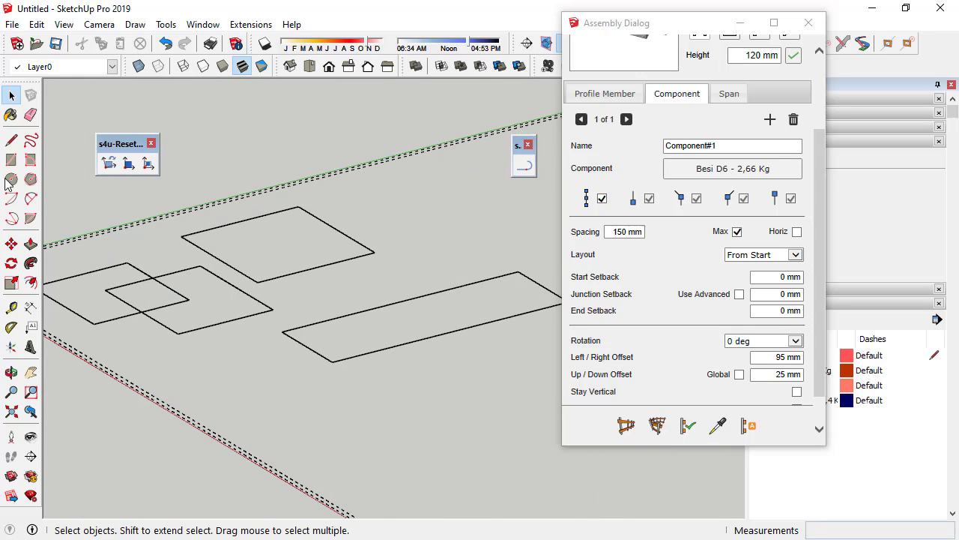
Step: Draw vertical column lines up the blue axis from the rectangle corners
key(l)
click(209, 269)
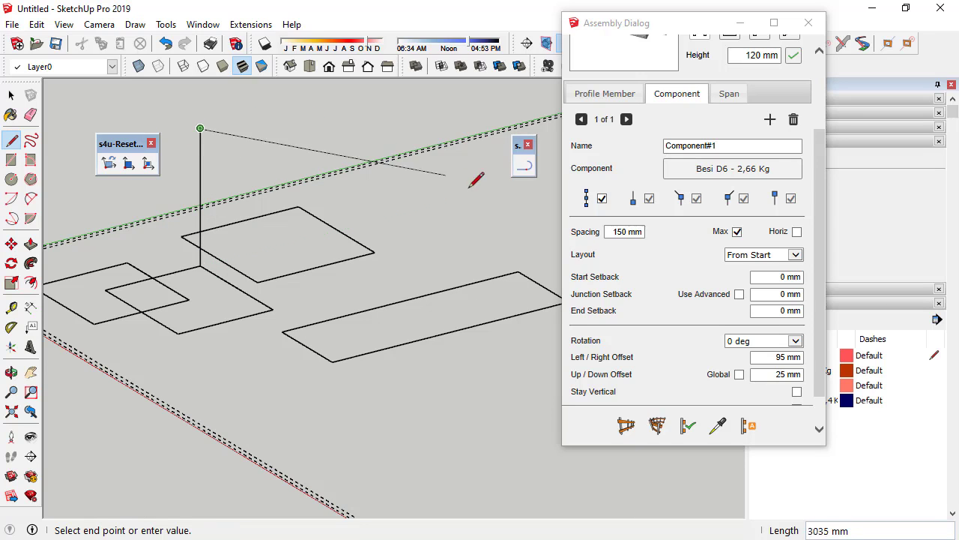
key(Escape)
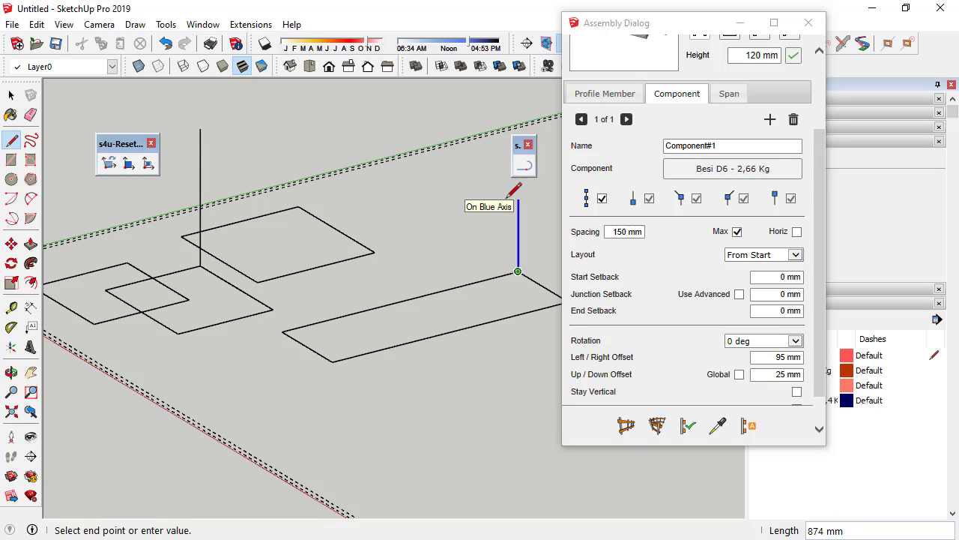
key(Escape)
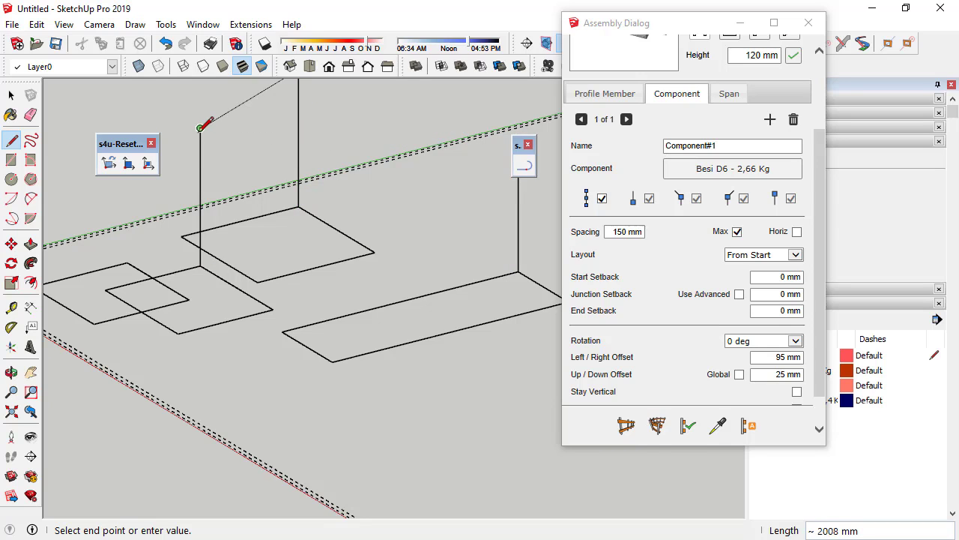
key(Escape)
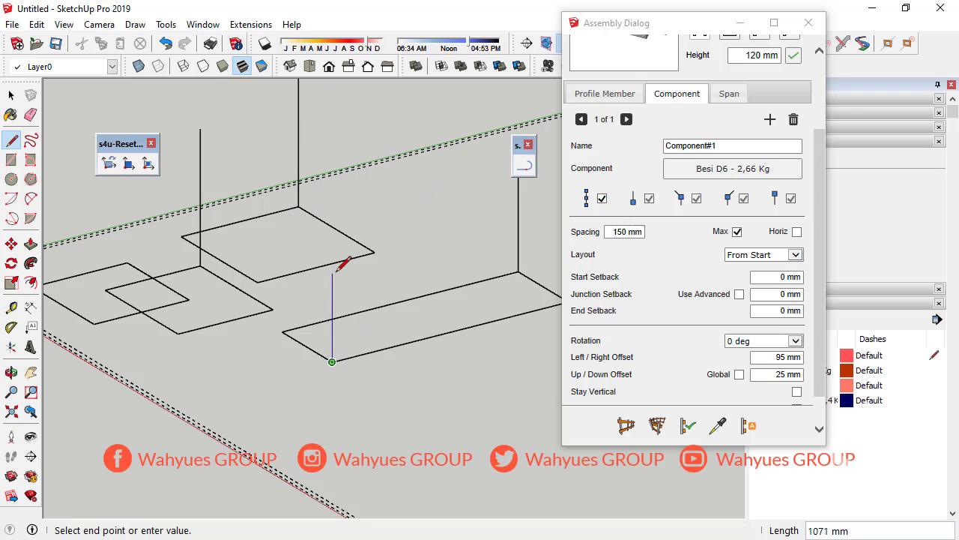
Step: Review the column lines from a wider angle, then move the floating panel off the model
mouse_move(267, 188)
middle_down()
mouse_move(417, 210)
mouse_move(332, 188)
mouse_move(207, 308)
middle_up()
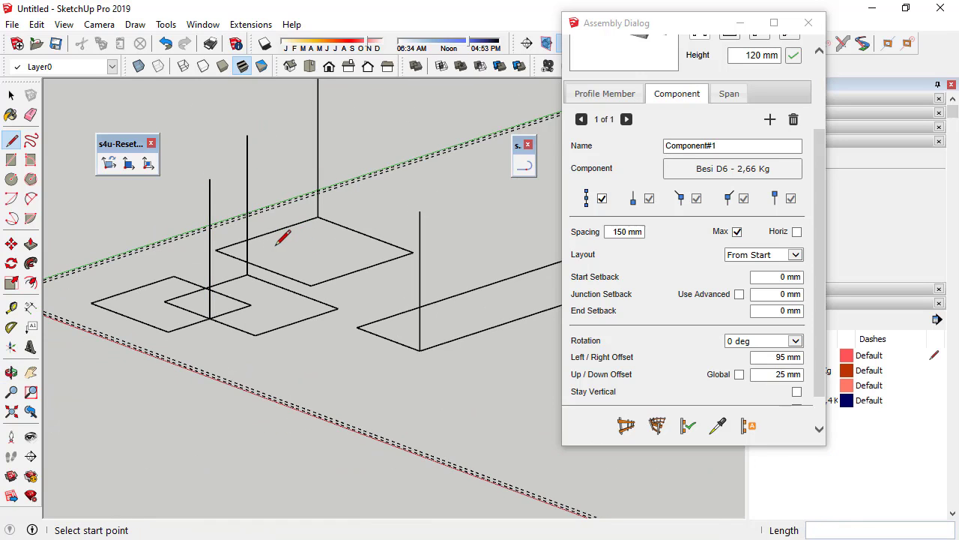
scroll(282, 237, down, 5)
mouse_move(281, 238)
middle_down()
mouse_move(407, 317)
mouse_move(342, 281)
middle_up()
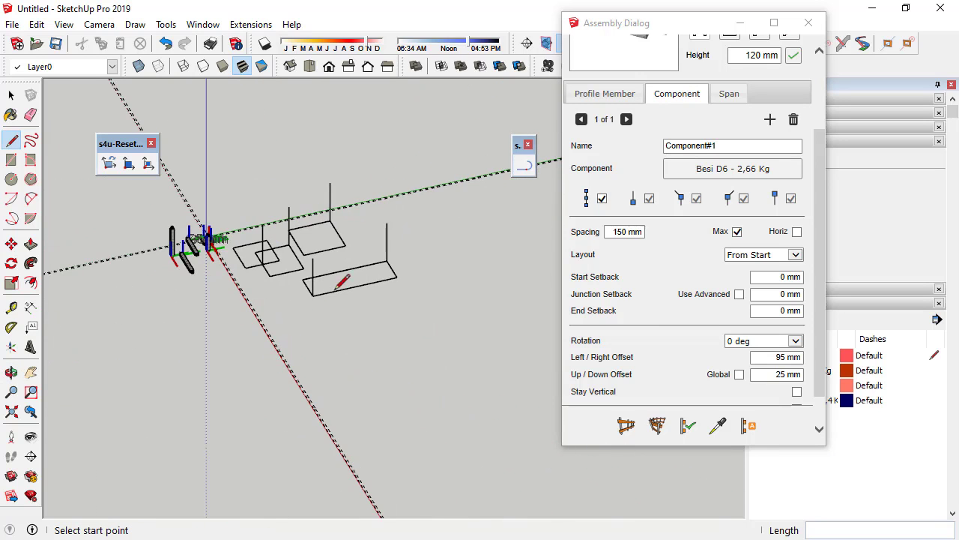
scroll(341, 281, up, 3)
mouse_move(295, 232)
middle_down()
mouse_move(197, 214)
mouse_move(379, 321)
mouse_move(289, 275)
mouse_move(314, 267)
middle_up()
key(space)
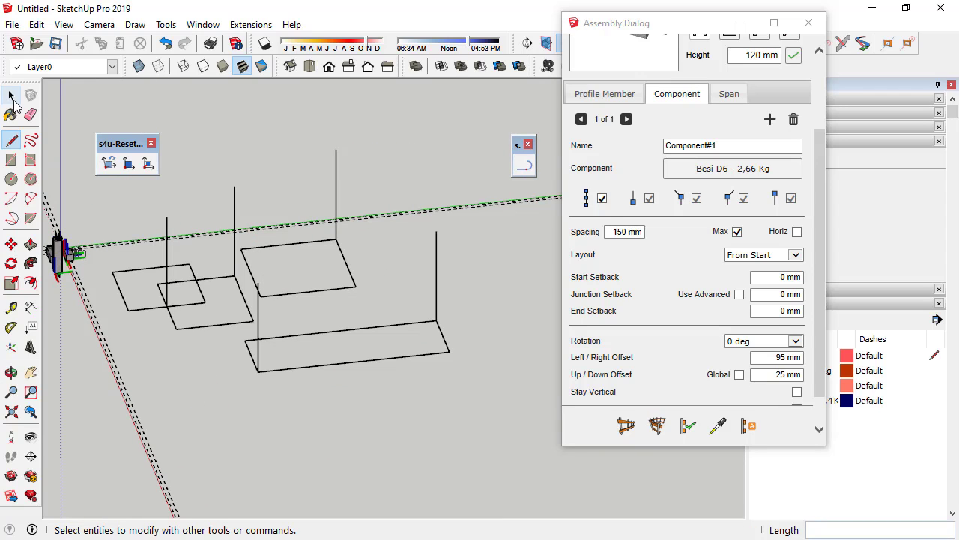
drag(111, 144, 80, 97)
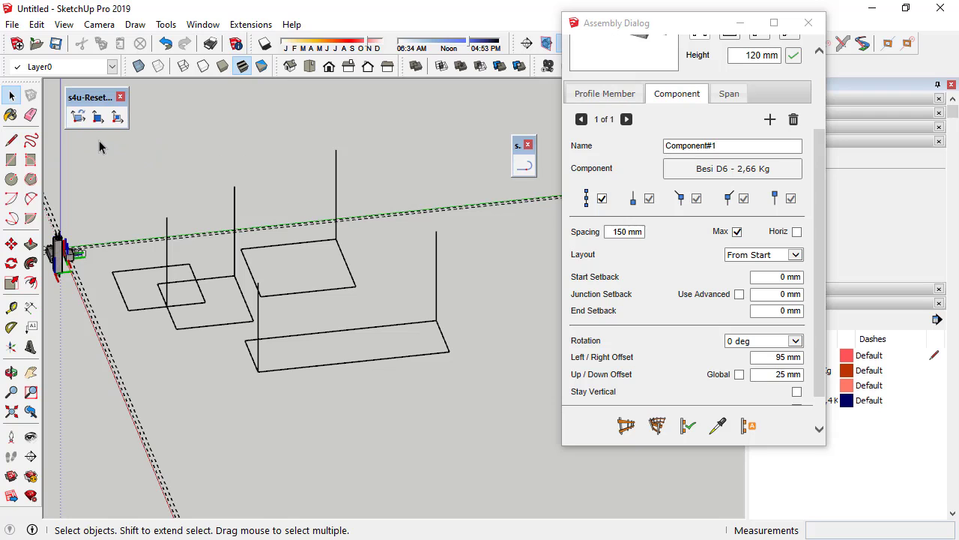
Step: Box-select all wireframe lines and Build Along Path into concrete beams and columns
drag(99, 142, 479, 400)
mouse_move(257, 306)
middle_down()
mouse_move(450, 389)
mouse_move(287, 355)
mouse_move(368, 344)
middle_up()
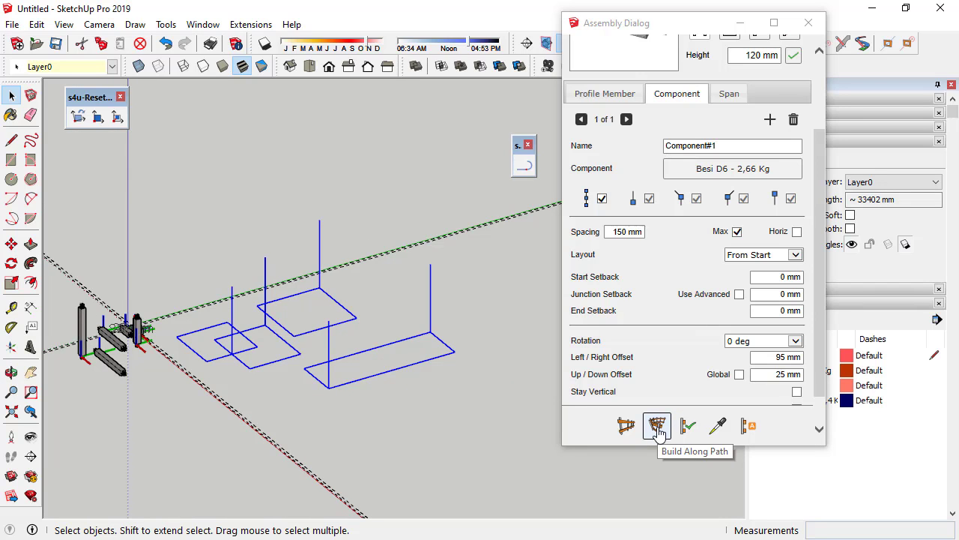
click(657, 428)
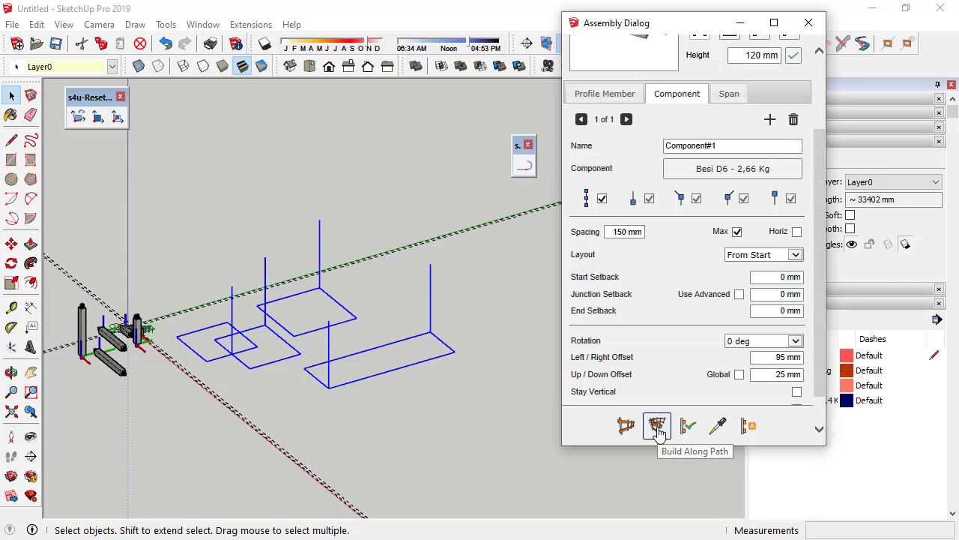
scroll(294, 352, up, 2)
scroll(295, 343, up, 2)
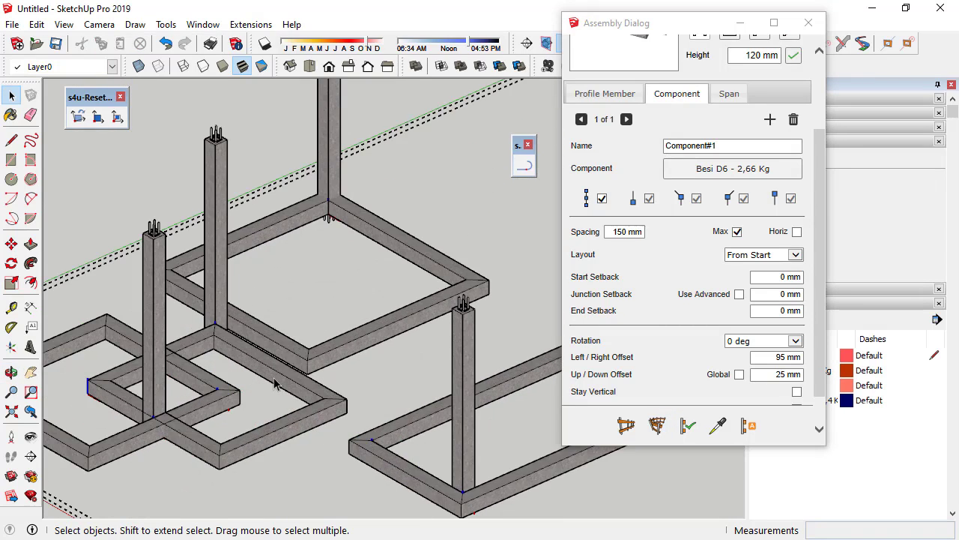
mouse_move(294, 342)
middle_down()
mouse_move(118, 289)
mouse_move(100, 401)
mouse_move(120, 360)
middle_up()
scroll(118, 290, down, 4)
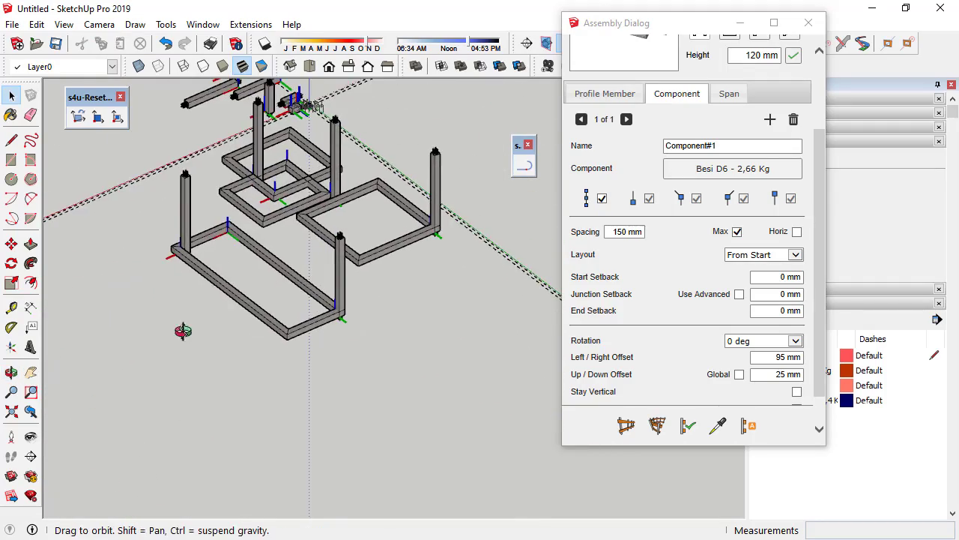
scroll(343, 325, up, 3)
scroll(342, 325, up, 3)
middle_drag(342, 325, 134, 368)
scroll(134, 368, down, 3)
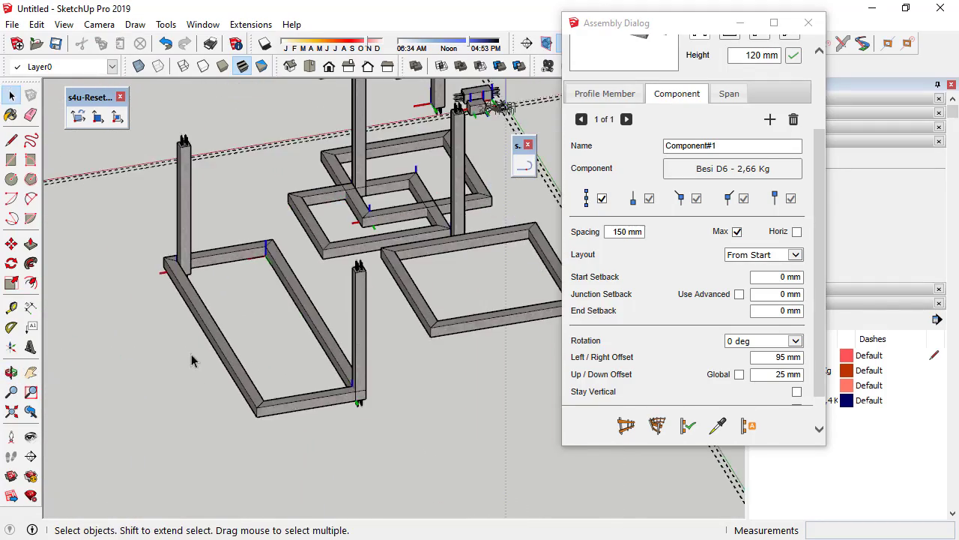
scroll(192, 357, up, 2)
scroll(191, 322, up, 2)
scroll(187, 283, up, 3)
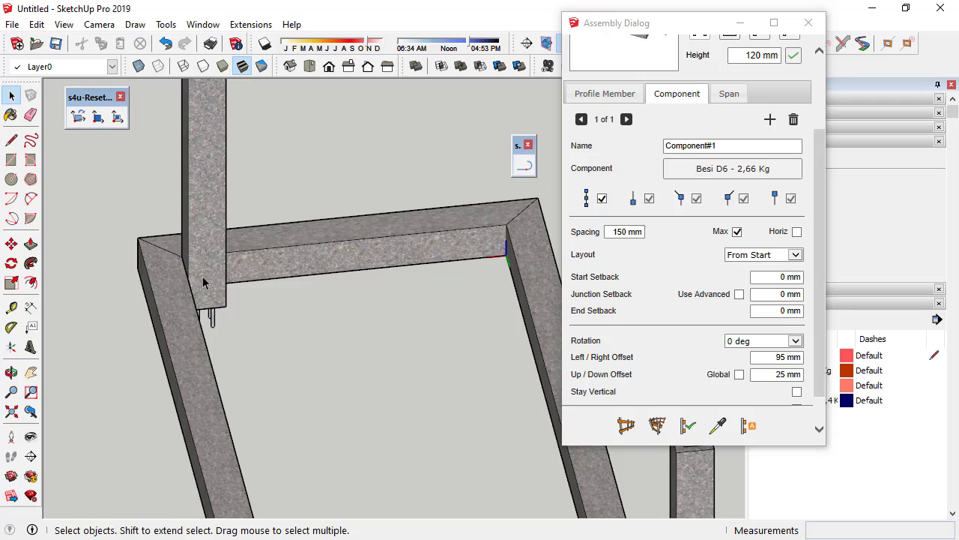
scroll(202, 282, down, 2)
mouse_move(245, 266)
middle_down()
mouse_move(428, 267)
mouse_move(130, 358)
middle_up()
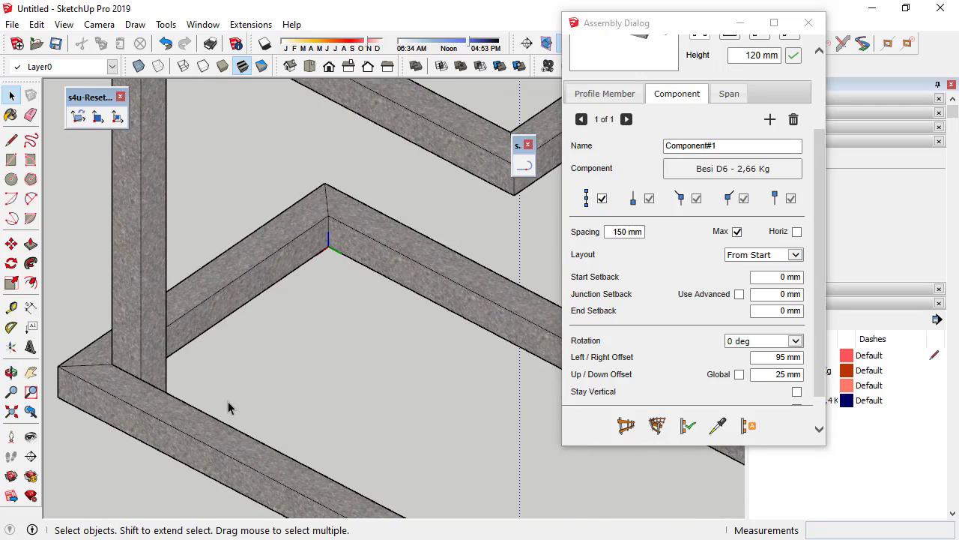
scroll(227, 401, down, 3)
scroll(306, 368, up, 2)
Step: Select a column and inspect the frame, with rebar protruding from the column tops
middle_drag(306, 368, 350, 332)
scroll(350, 332, up, 3)
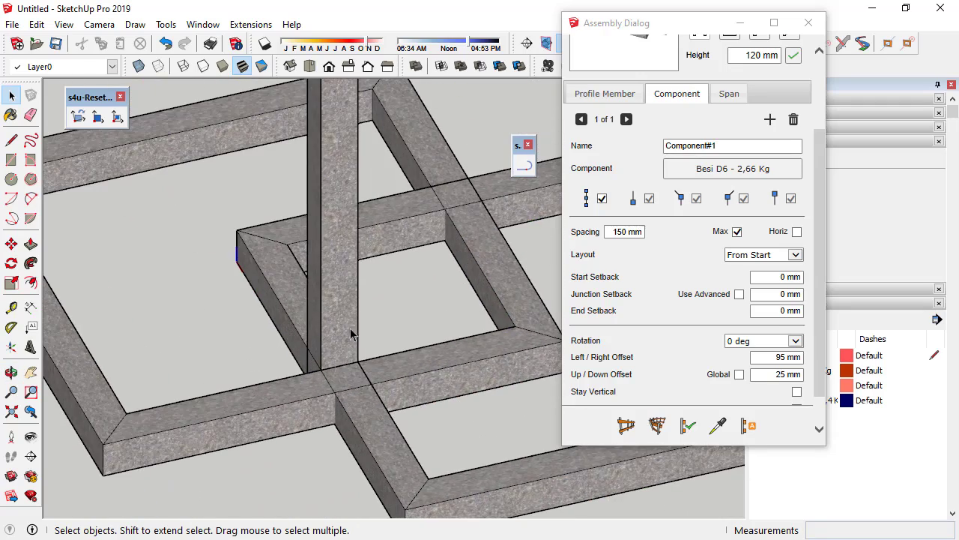
click(338, 350)
scroll(338, 350, down, 2)
scroll(338, 350, down, 3)
scroll(347, 285, up, 3)
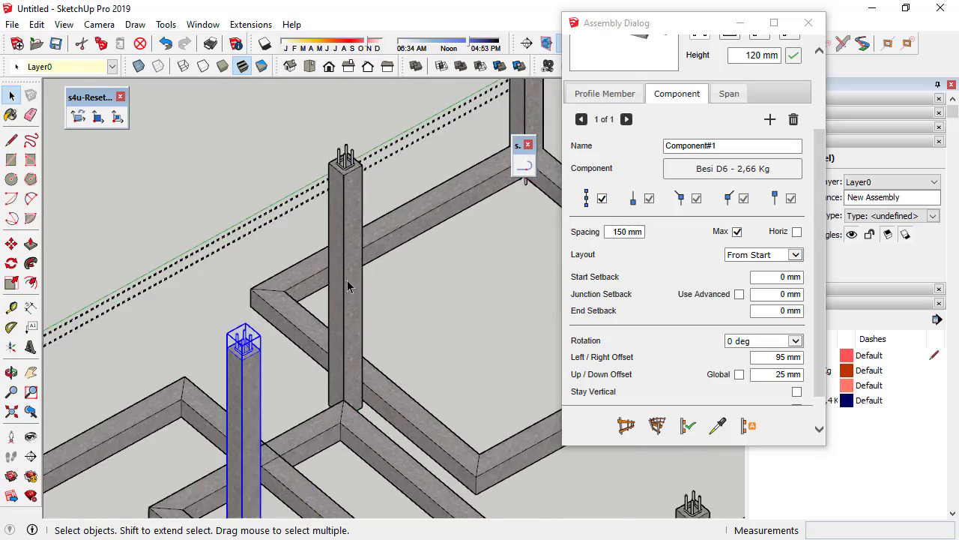
scroll(347, 285, up, 1)
scroll(391, 348, down, 3)
mouse_move(390, 349)
middle_down()
mouse_move(168, 377)
mouse_move(305, 348)
middle_up()
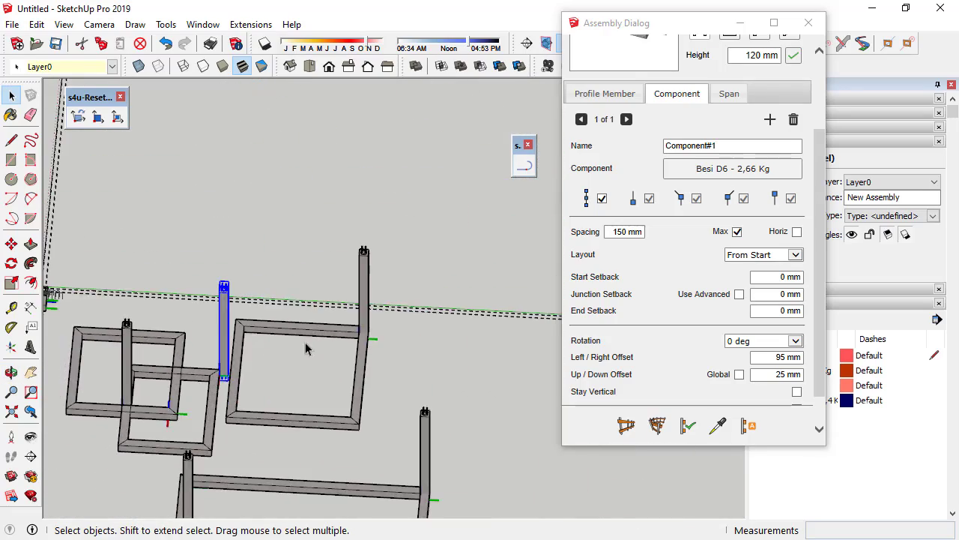
scroll(306, 348, up, 2)
scroll(362, 320, up, 2)
middle_drag(362, 320, 343, 357)
scroll(343, 358, down, 3)
scroll(188, 398, down, 2)
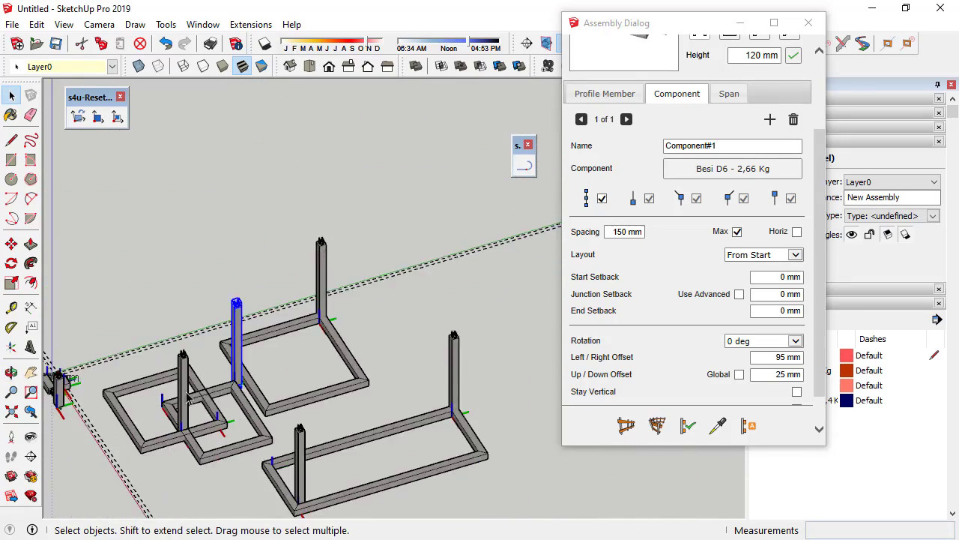
middle_drag(189, 398, 198, 418)
scroll(241, 388, up, 3)
scroll(242, 387, up, 3)
scroll(300, 405, up, 2)
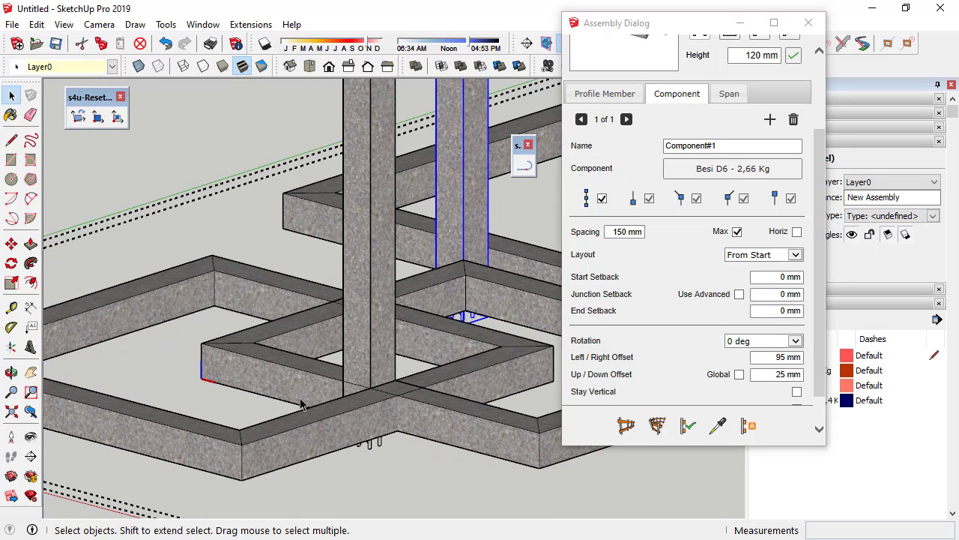
Step: List the assembly's profile members, clear the selection, and look over the frames
click(620, 101)
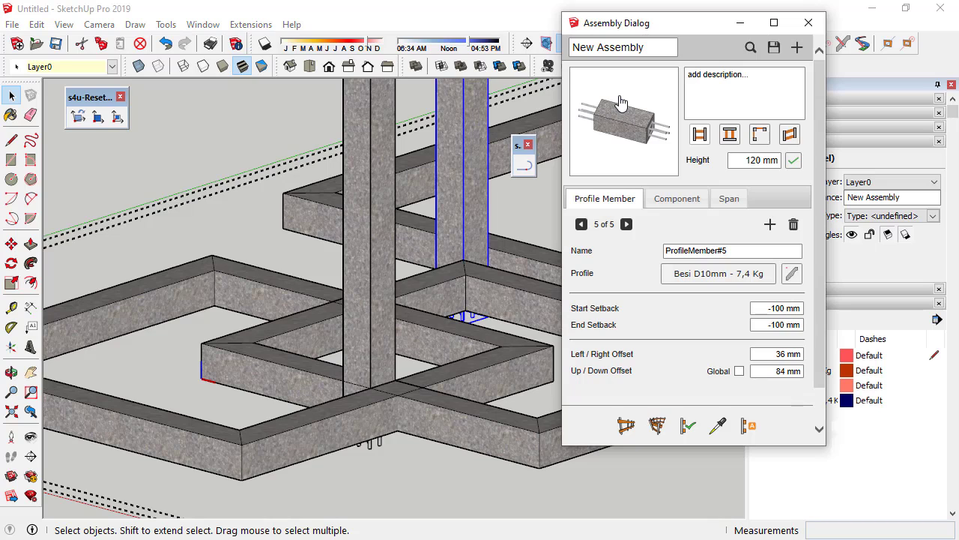
middle_drag(352, 279, 385, 377)
scroll(385, 377, up, 3)
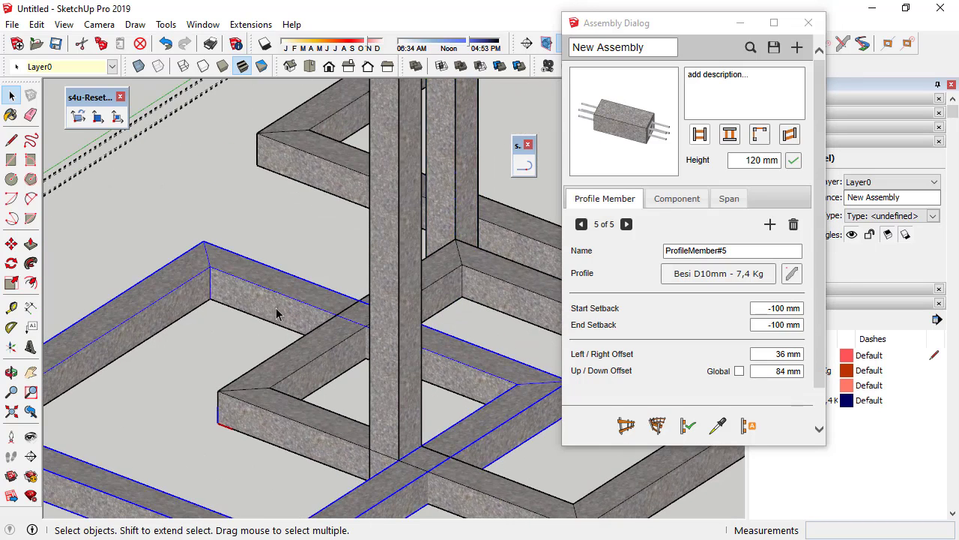
middle_drag(235, 285, 262, 291)
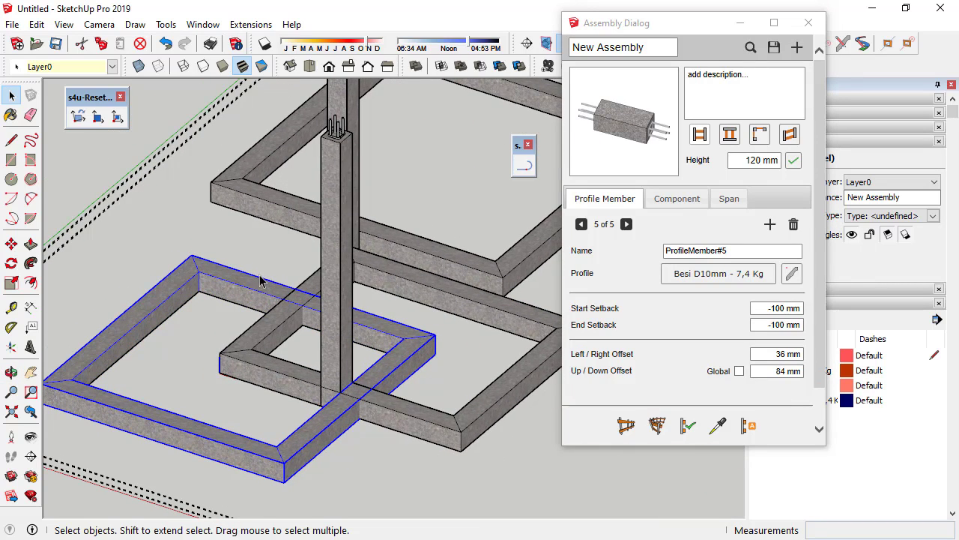
click(274, 306)
middle_drag(306, 465, 137, 372)
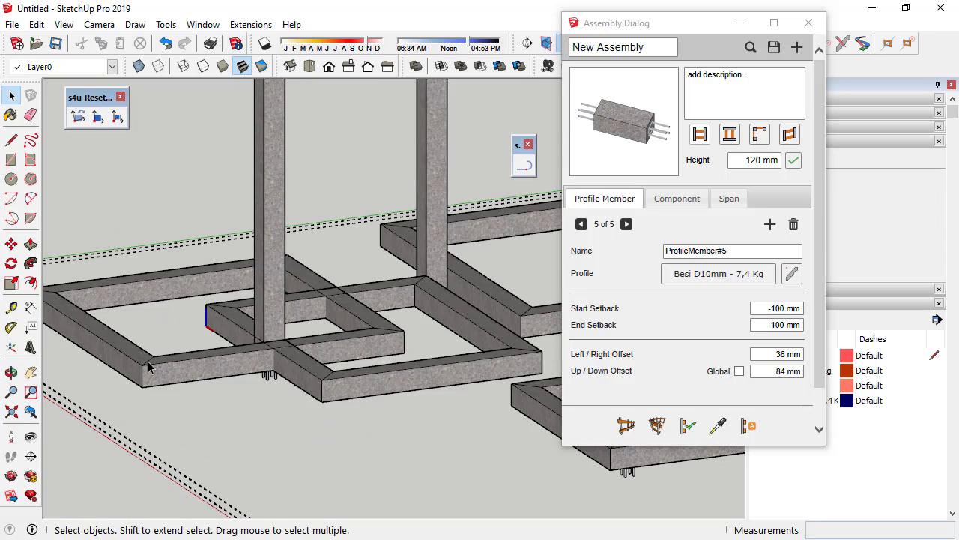
mouse_move(527, 353)
middle_down()
mouse_move(274, 325)
mouse_move(517, 297)
middle_up()
double_click(582, 225)
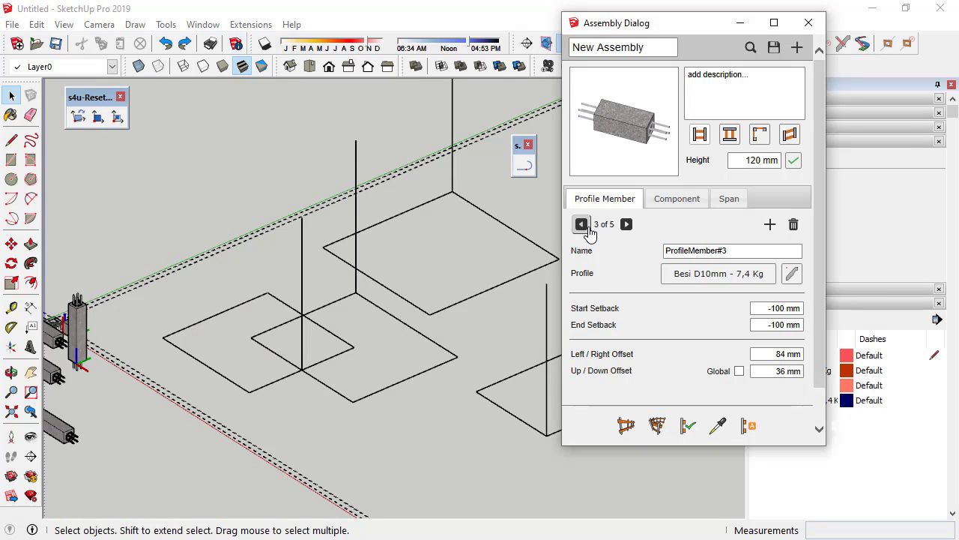
click(792, 274)
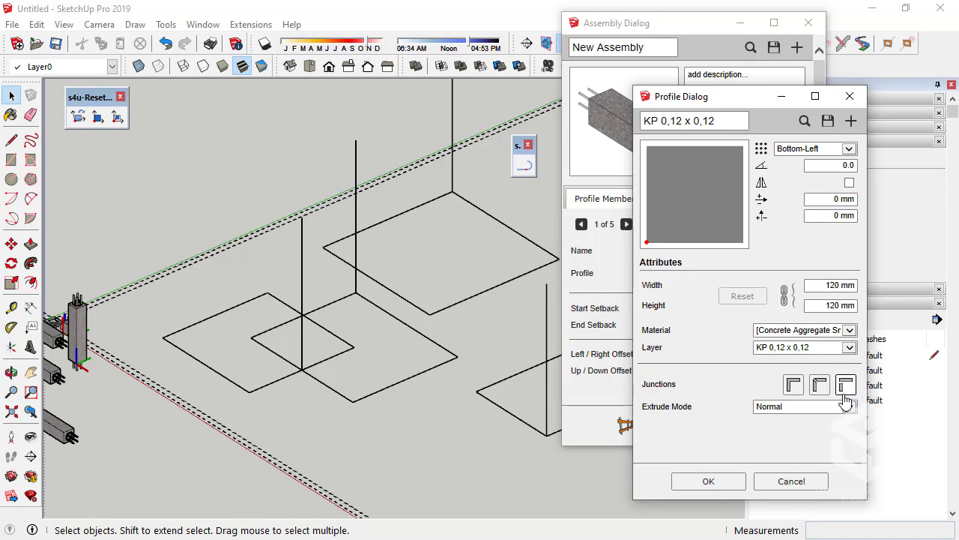
click(724, 485)
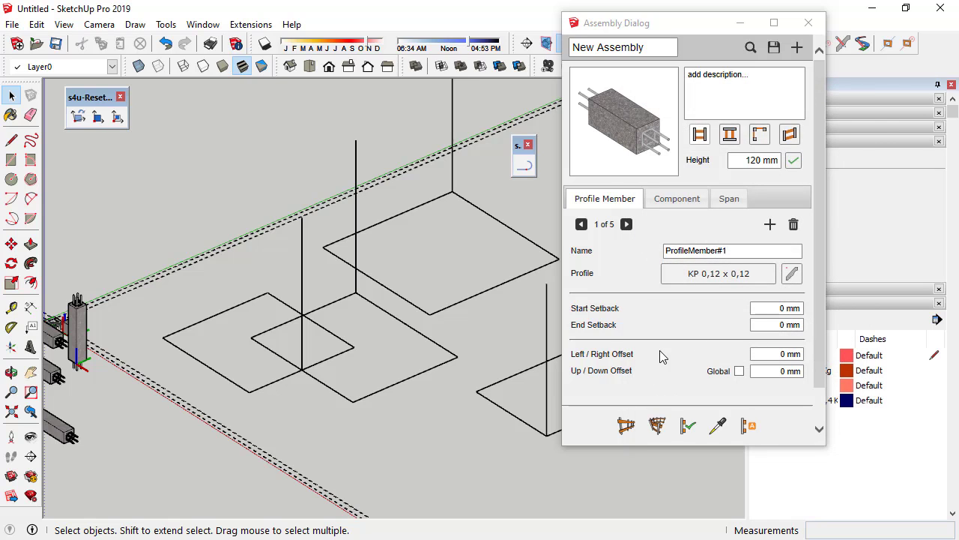
scroll(261, 275, down, 3)
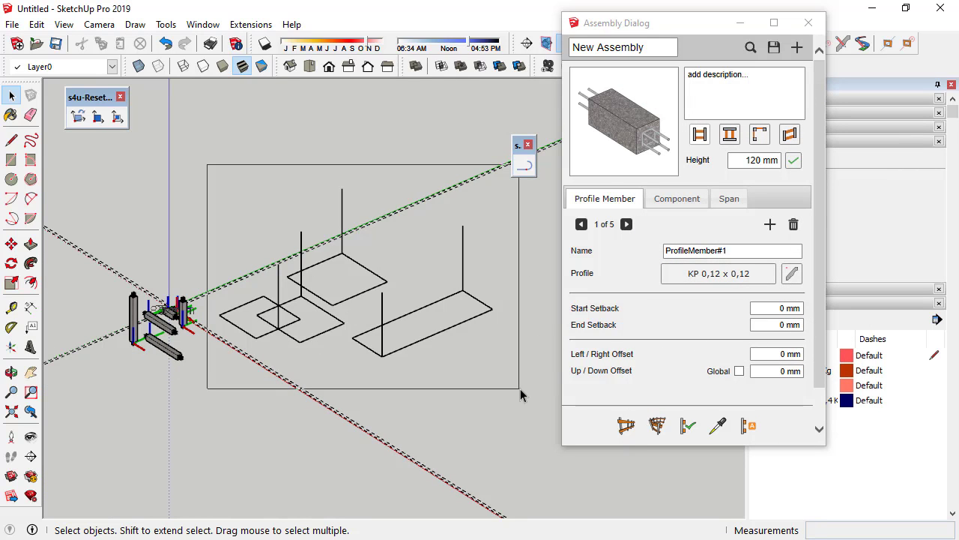
drag(520, 388, 520, 389)
scroll(449, 300, up, 3)
click(666, 436)
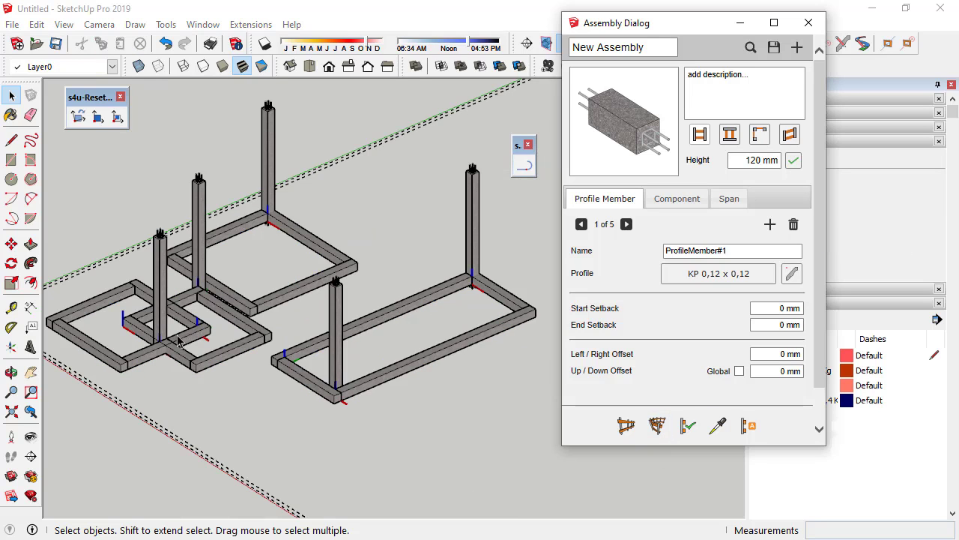
scroll(157, 389, up, 2)
scroll(157, 390, up, 3)
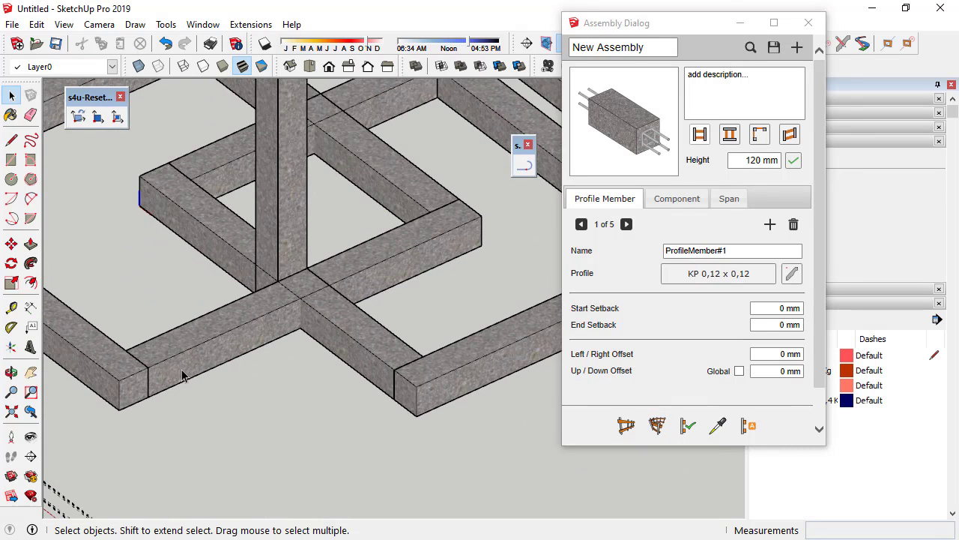
scroll(182, 374, down, 5)
mouse_move(364, 353)
middle_down()
mouse_move(349, 386)
mouse_move(385, 310)
mouse_move(361, 374)
mouse_move(332, 375)
middle_up()
scroll(270, 352, up, 2)
scroll(240, 405, up, 2)
scroll(250, 435, up, 3)
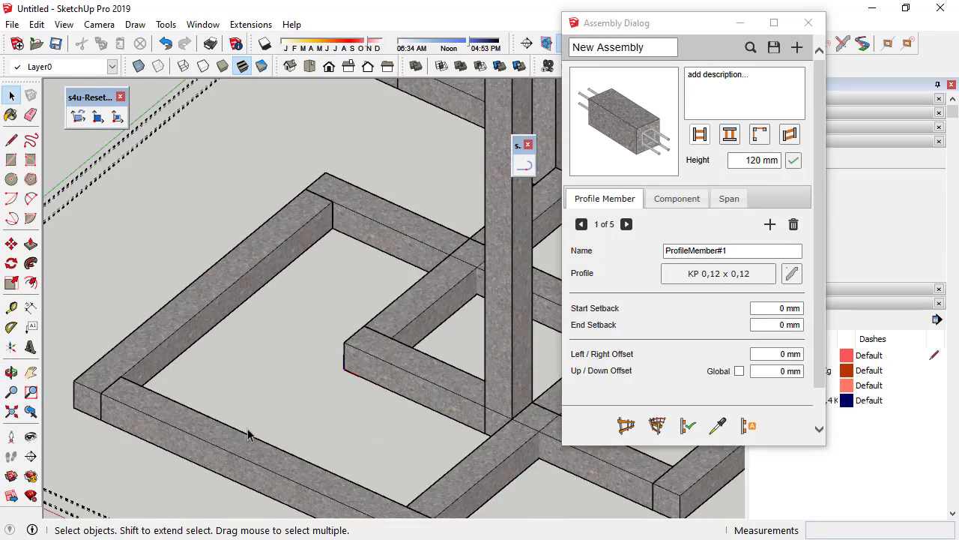
middle_drag(250, 434, 232, 333)
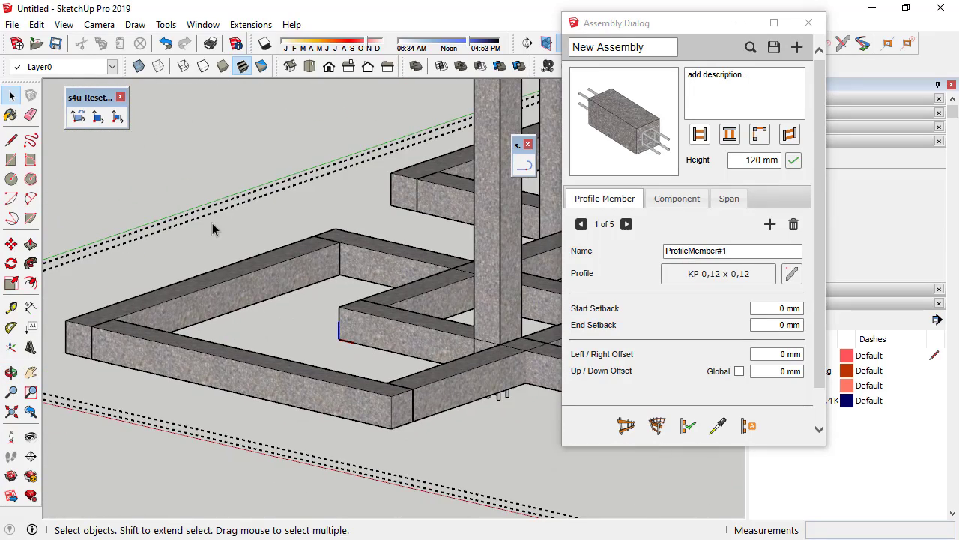
Step: Turn on X-ray so the rebar inside the beams is visible, and inspect it
click(139, 66)
scroll(278, 336, down, 3)
scroll(279, 341, down, 1)
scroll(279, 341, up, 3)
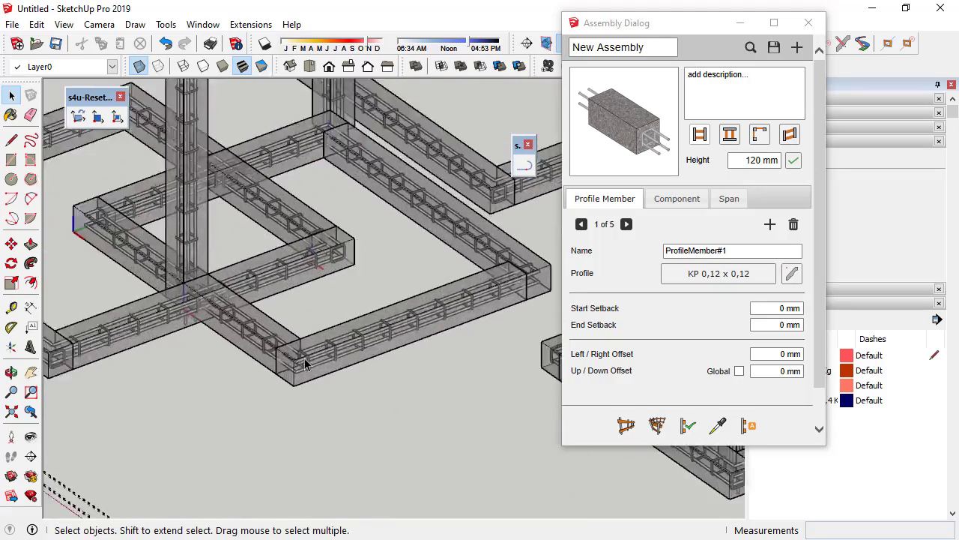
scroll(332, 380, up, 3)
mouse_move(332, 380)
middle_down()
mouse_move(199, 377)
mouse_move(355, 337)
mouse_move(337, 429)
middle_up()
scroll(337, 339, down, 5)
scroll(293, 382, up, 5)
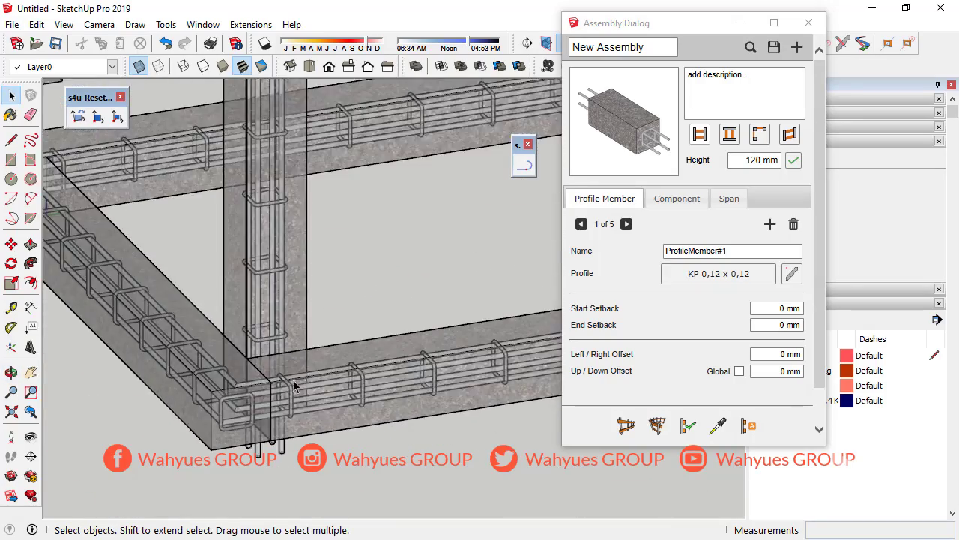
mouse_move(293, 381)
middle_down()
mouse_move(325, 398)
mouse_move(135, 398)
mouse_move(365, 392)
mouse_move(367, 435)
mouse_move(458, 397)
mouse_move(364, 389)
mouse_move(360, 367)
middle_up()
scroll(368, 437, down, 3)
scroll(388, 453, up, 3)
Step: Select the rebar beam assembly and view its corner up close
click(458, 396)
scroll(360, 366, down, 3)
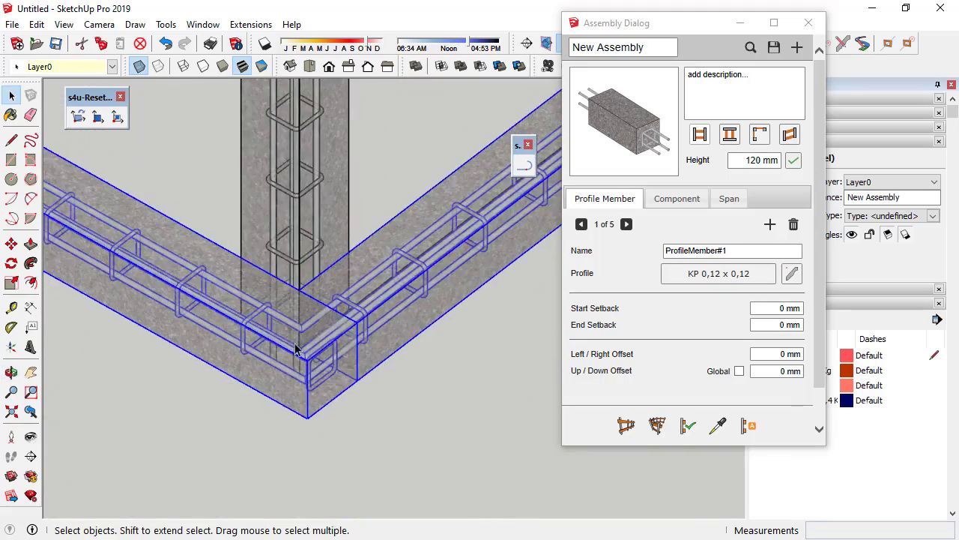
scroll(328, 392, up, 2)
scroll(317, 407, up, 2)
mouse_move(317, 407)
middle_down()
mouse_move(434, 348)
mouse_move(479, 307)
middle_up()
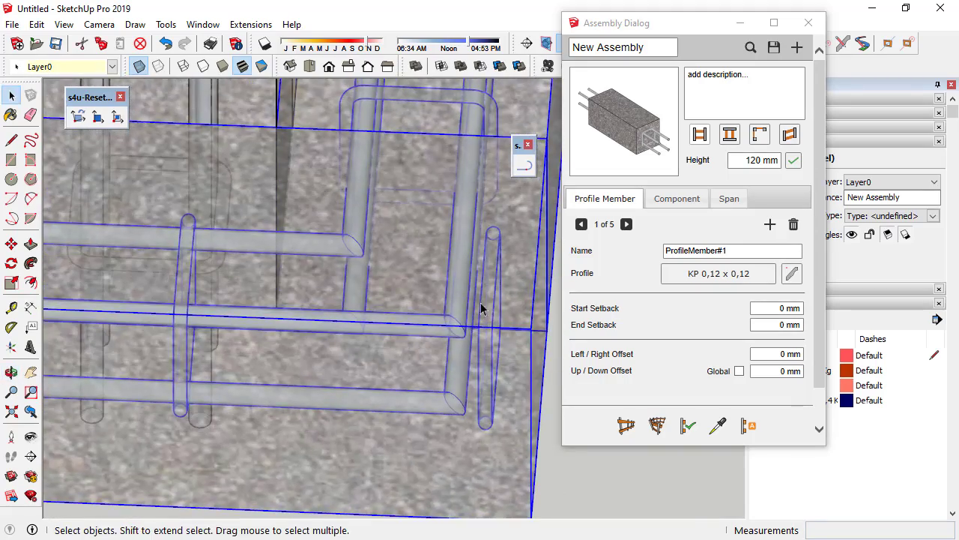
scroll(188, 411, down, 3)
scroll(292, 392, down, 2)
scroll(228, 373, up, 2)
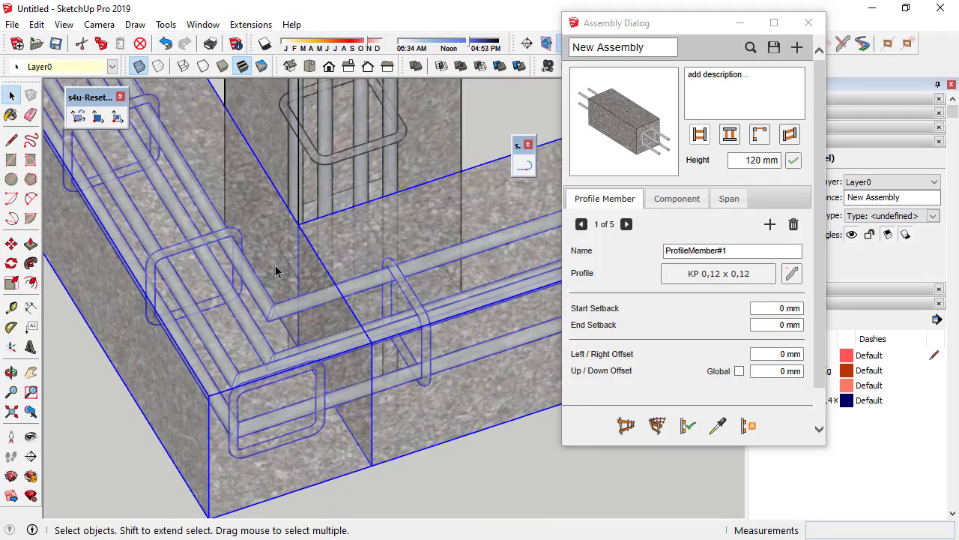
mouse_move(269, 277)
middle_down()
mouse_move(295, 365)
mouse_move(240, 364)
mouse_move(242, 388)
mouse_move(456, 300)
middle_up()
scroll(225, 383, up, 1)
scroll(213, 389, up, 3)
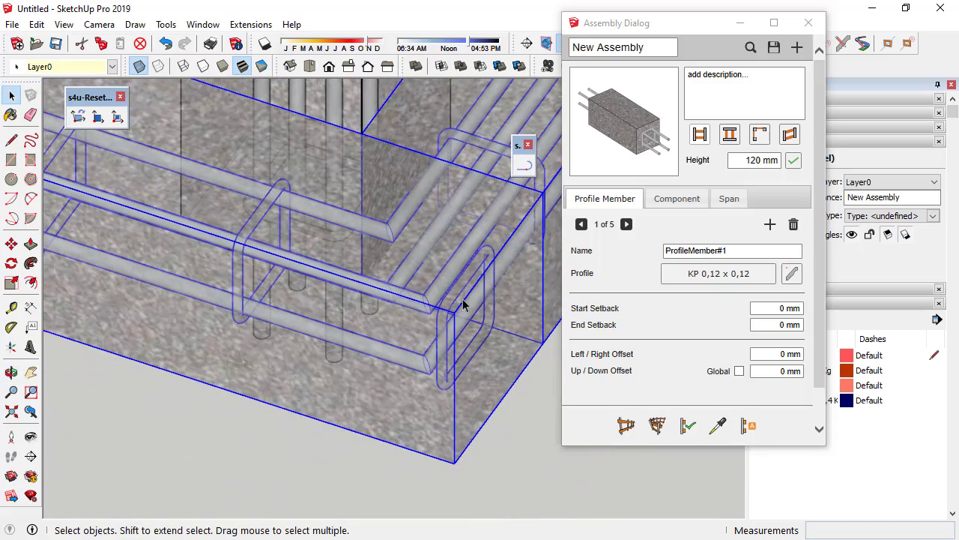
Step: Open the beam assembly group and select a single stirrup inside it
double_click(456, 299)
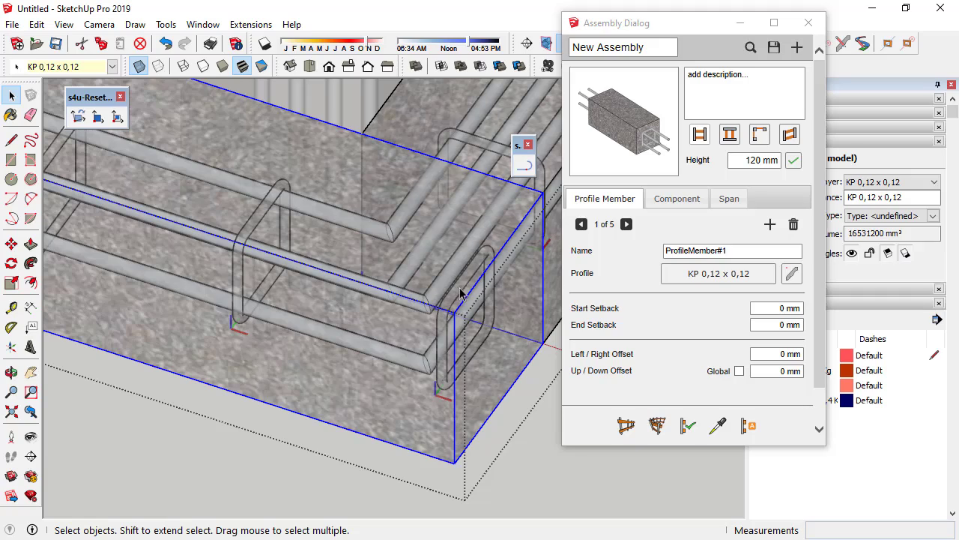
middle_drag(482, 343, 350, 334)
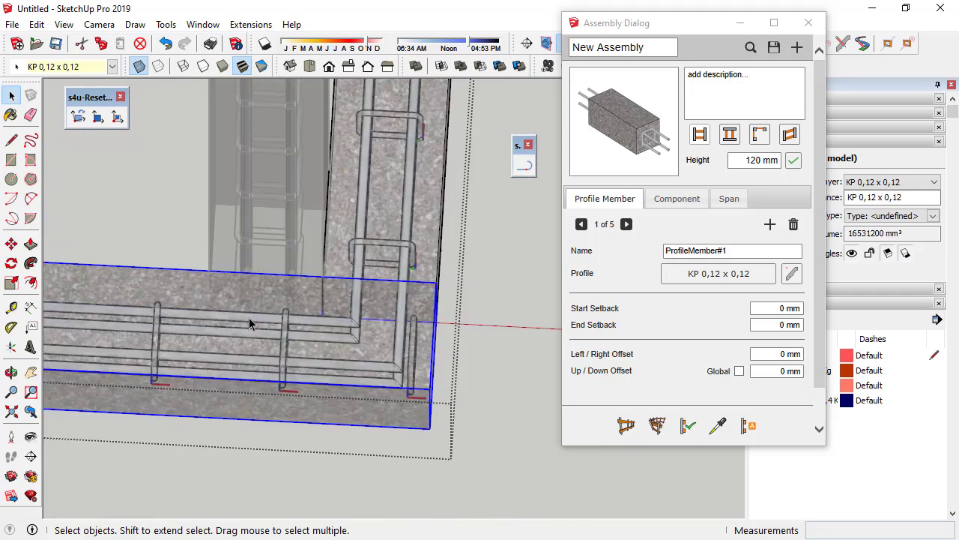
click(375, 384)
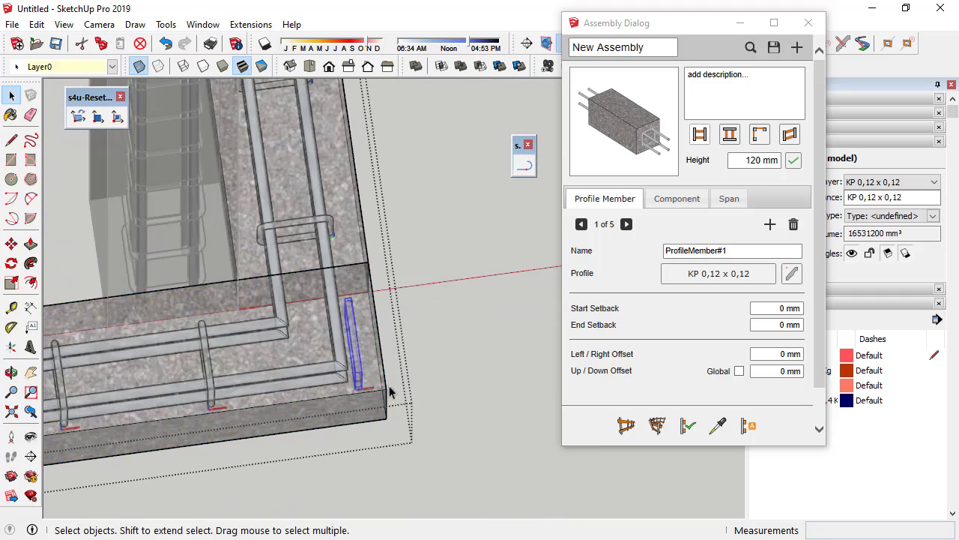
scroll(330, 404, down, 6)
middle_drag(273, 415, 116, 230)
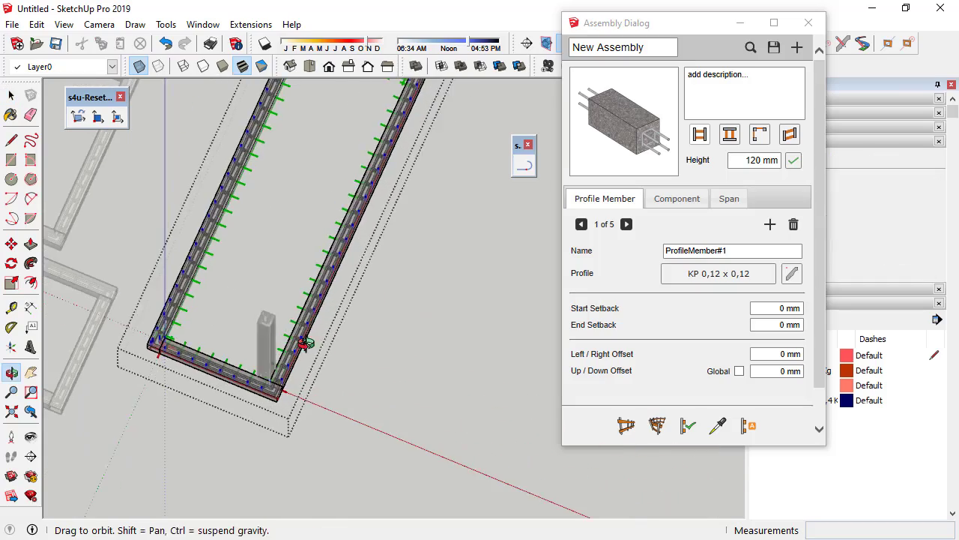
scroll(117, 230, up, 2)
scroll(116, 230, up, 3)
scroll(116, 230, up, 2)
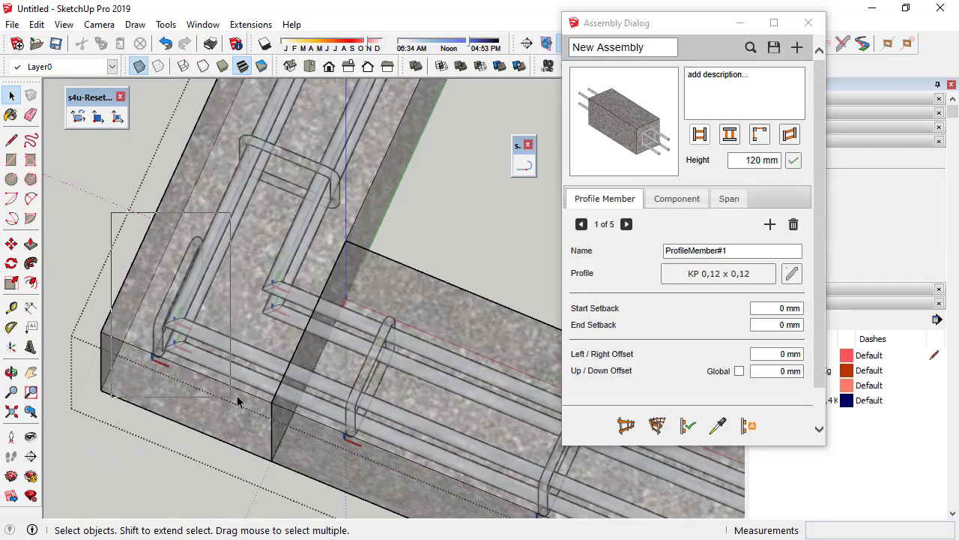
scroll(217, 420, down, 2)
scroll(180, 442, down, 3)
scroll(146, 463, down, 2)
scroll(302, 267, up, 2)
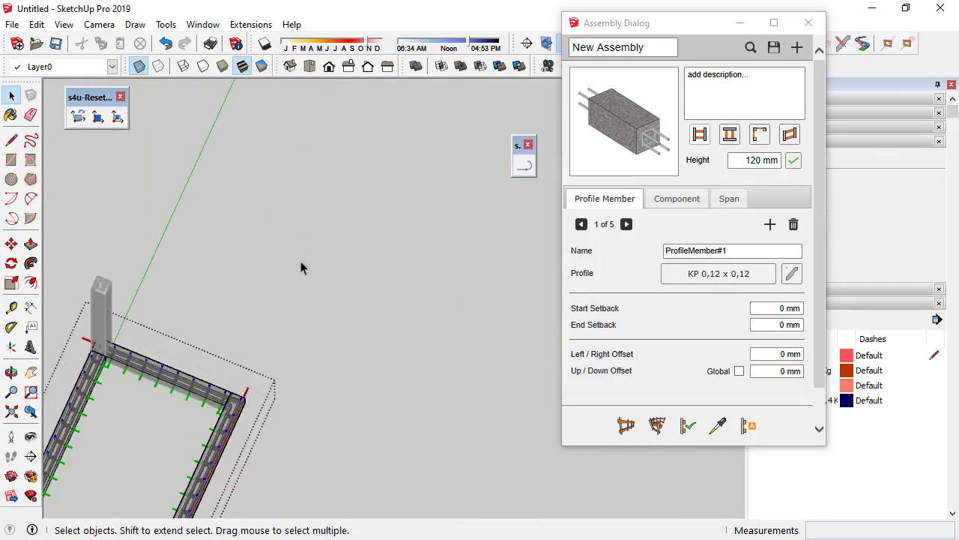
scroll(315, 385, up, 2)
scroll(215, 364, up, 2)
scroll(207, 298, up, 2)
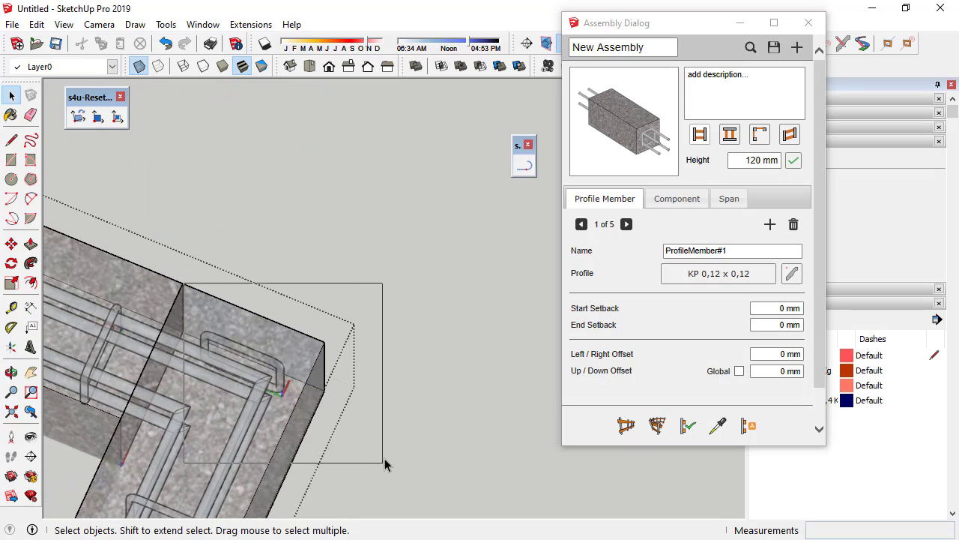
scroll(470, 371, down, 3)
scroll(445, 413, down, 3)
scroll(250, 341, up, 2)
scroll(255, 348, up, 3)
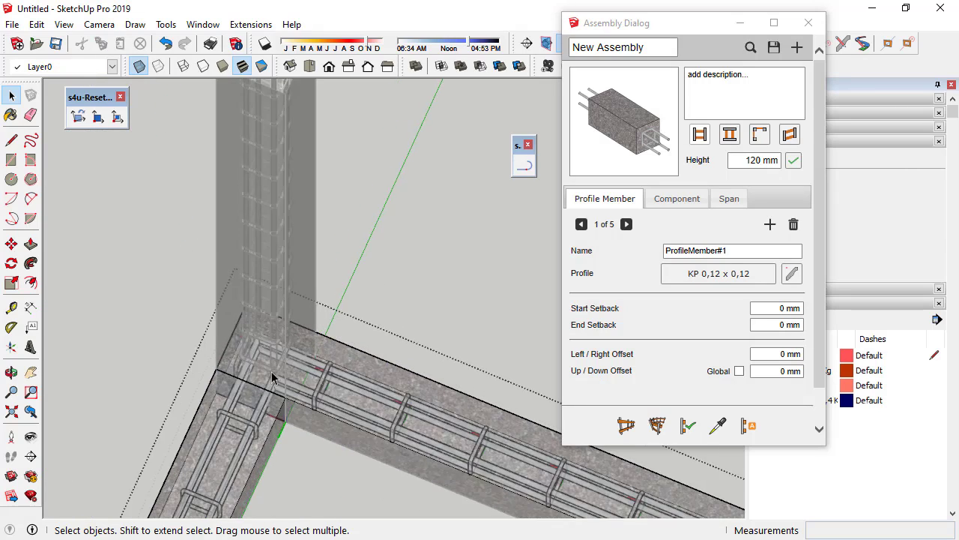
scroll(225, 360, up, 3)
Step: Select the concrete beam, review the whole frame, and close the assembly editor
click(186, 362)
mouse_move(185, 359)
middle_down()
mouse_move(278, 332)
mouse_move(158, 263)
middle_up()
mouse_move(337, 508)
middle_down()
mouse_move(445, 368)
mouse_move(149, 368)
middle_up()
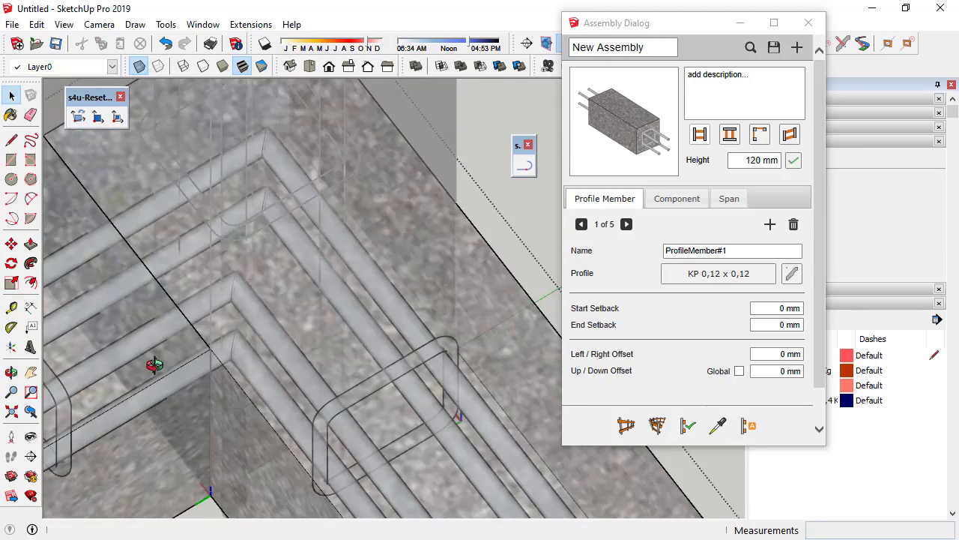
scroll(488, 327, down, 3)
scroll(449, 369, down, 2)
scroll(451, 369, down, 5)
middle_drag(451, 370, 388, 297)
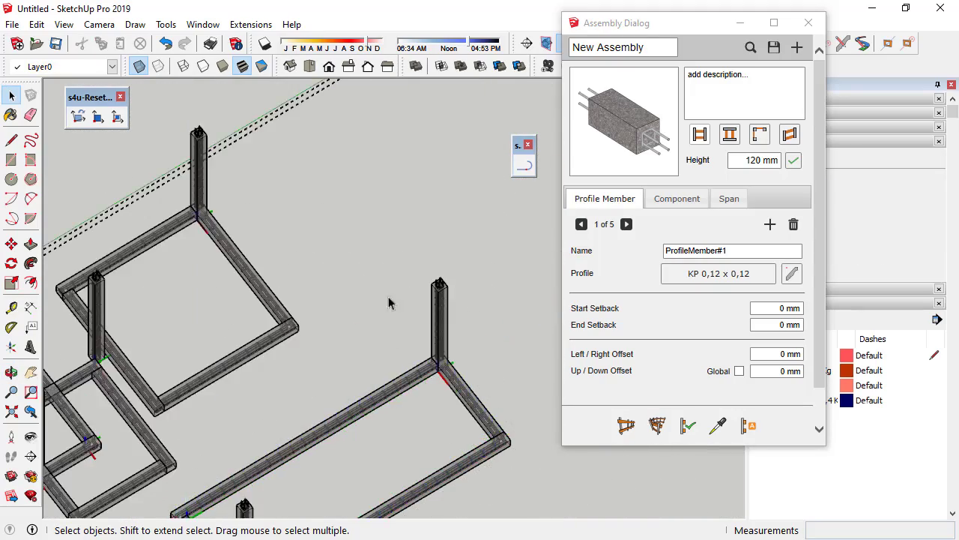
scroll(343, 388, down, 3)
middle_drag(343, 388, 367, 300)
scroll(350, 373, up, 3)
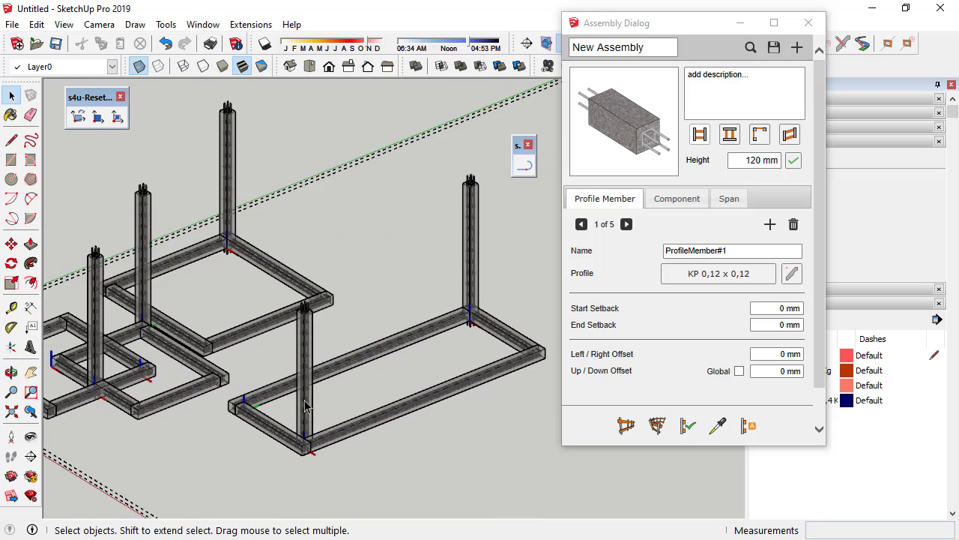
scroll(305, 405, down, 3)
middle_drag(305, 406, 364, 356)
scroll(363, 356, up, 3)
mouse_move(251, 328)
middle_down()
mouse_move(262, 345)
mouse_move(317, 266)
middle_up()
scroll(262, 345, down, 3)
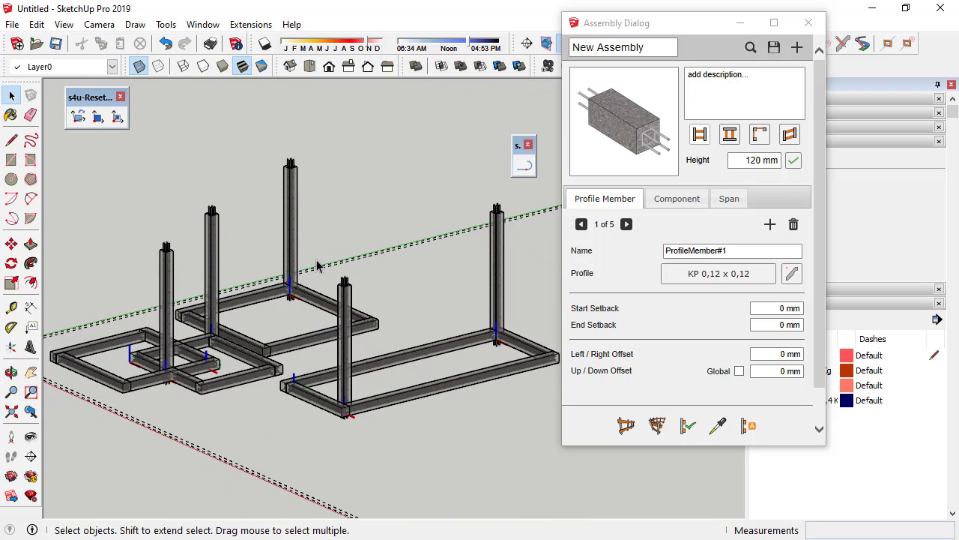
click(808, 22)
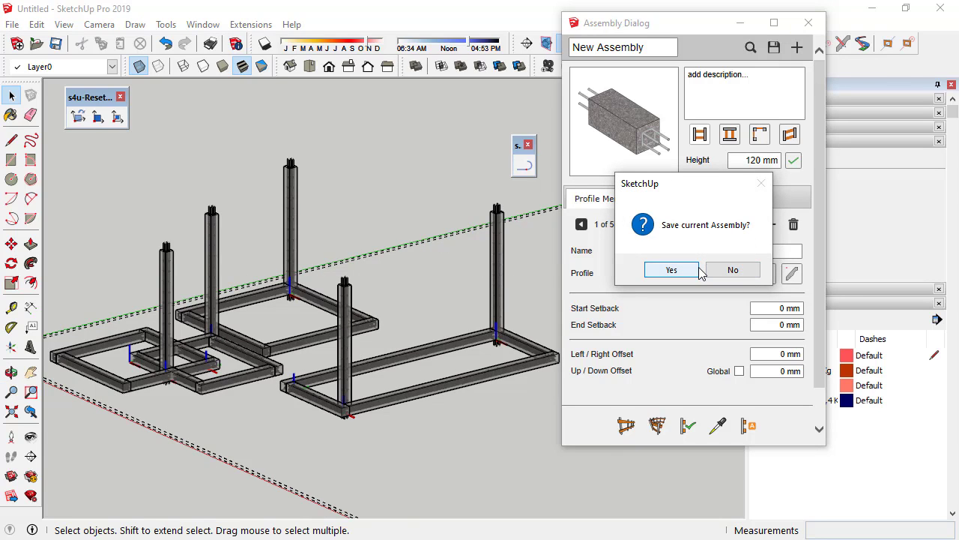
Step: Close the assembly editor without saving the assembly
click(746, 273)
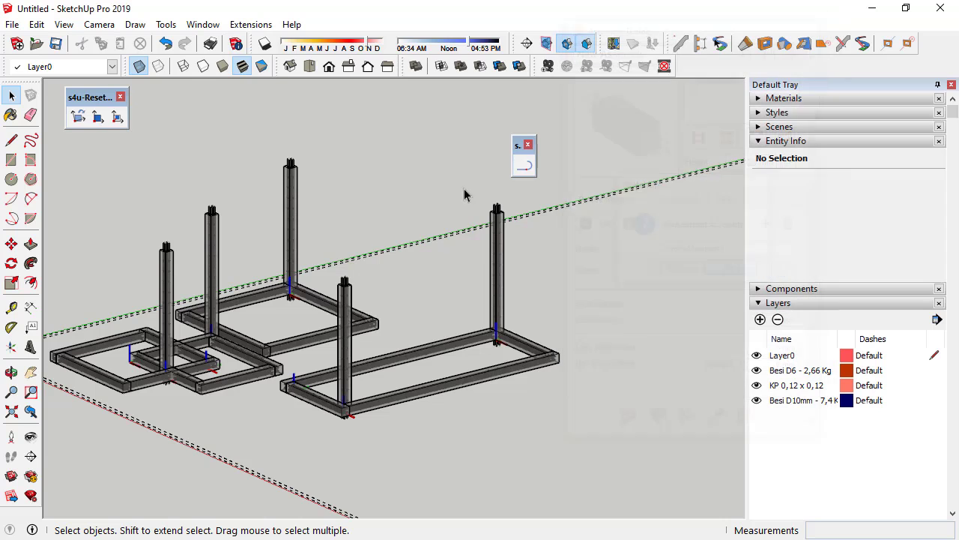
middle_drag(465, 193, 529, 379)
scroll(517, 372, up, 3)
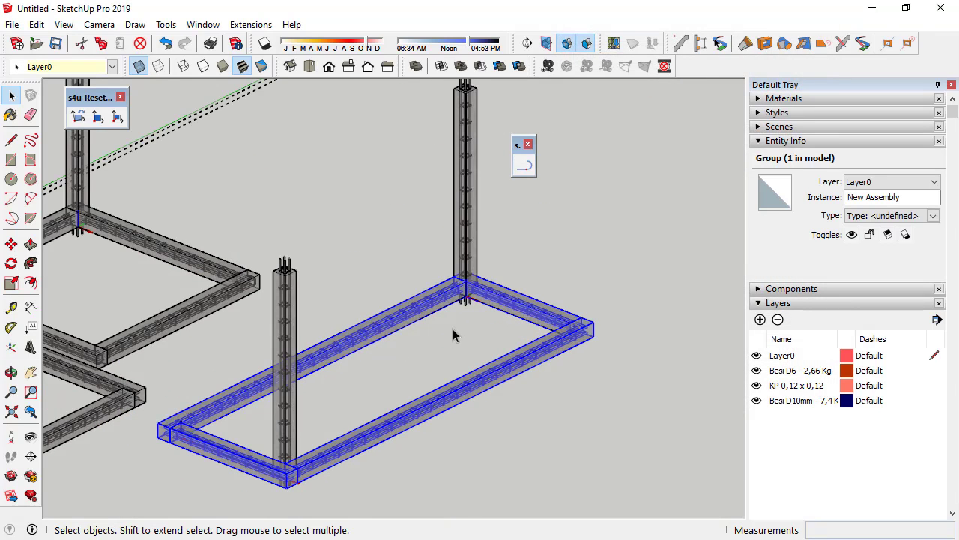
Step: Enable the Quantifier Pro toolbar, place it beside the s4u-Reset tools, and start a report
right_click(739, 68)
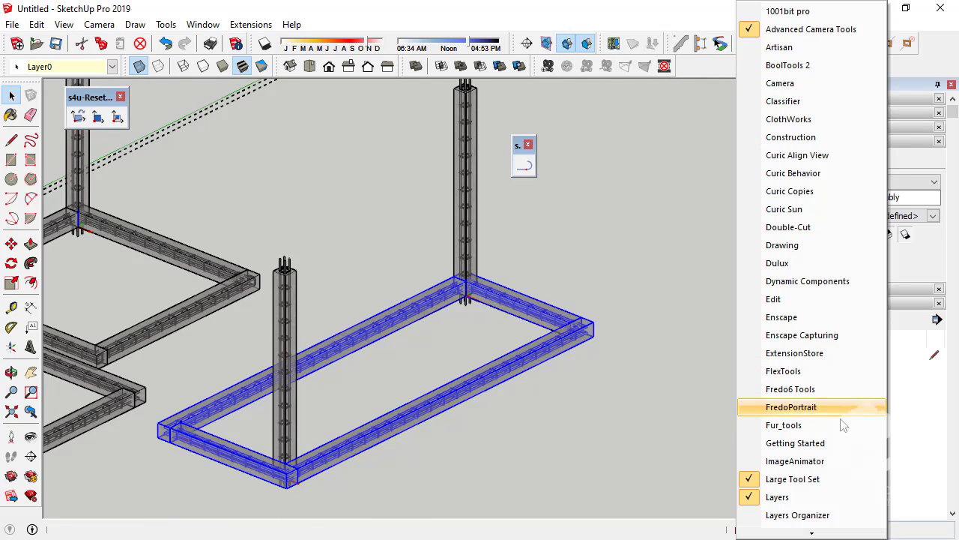
scroll(842, 425, down, 5)
scroll(832, 442, down, 4)
scroll(830, 447, up, 1)
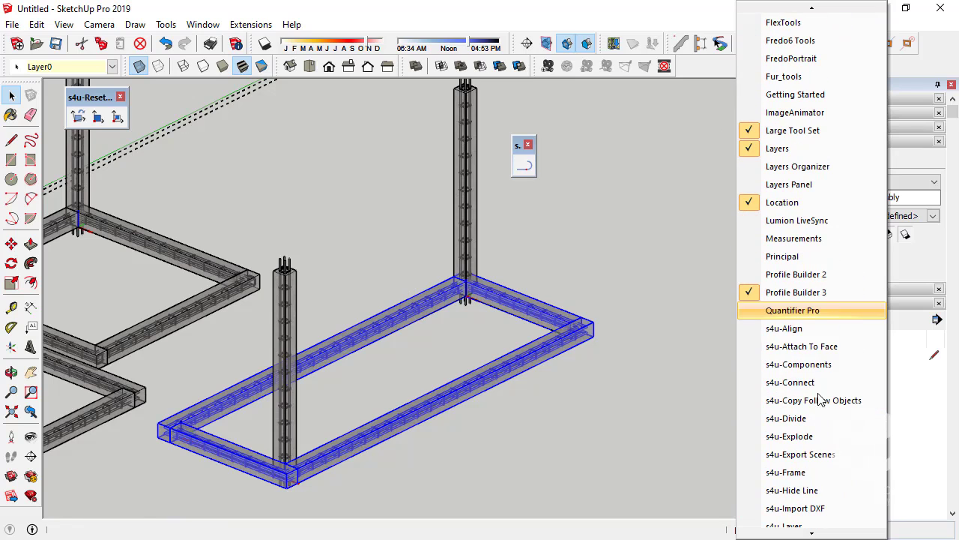
click(809, 310)
drag(83, 99, 367, 96)
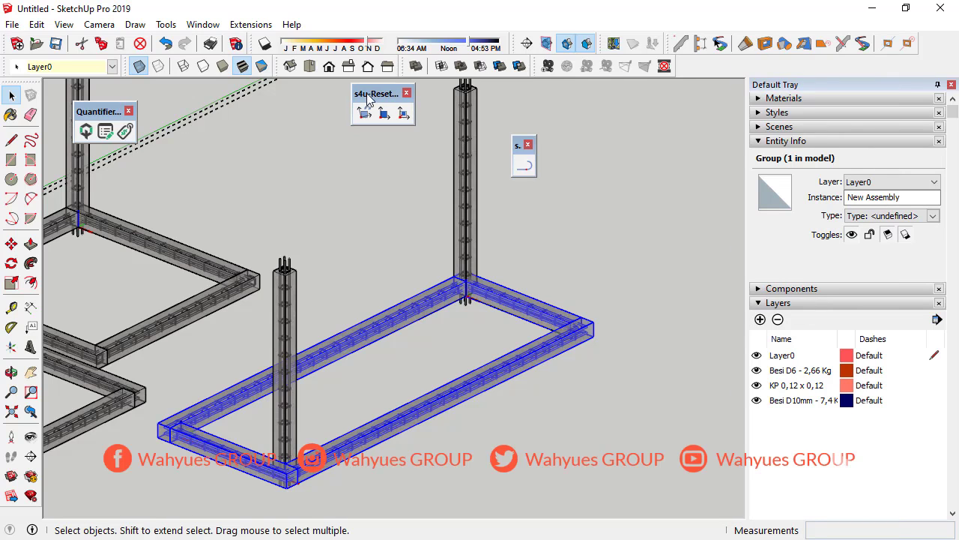
drag(90, 116, 614, 104)
click(610, 117)
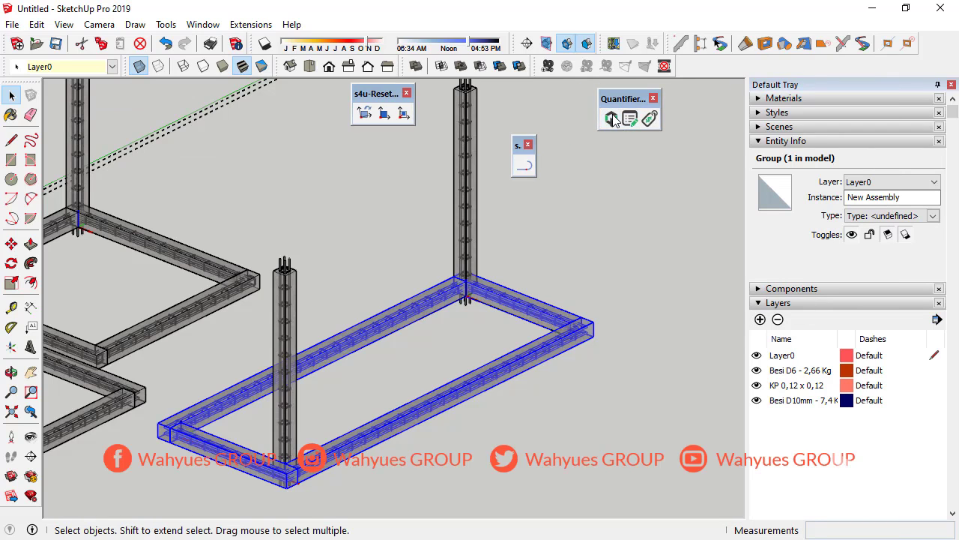
drag(359, 267, 677, 162)
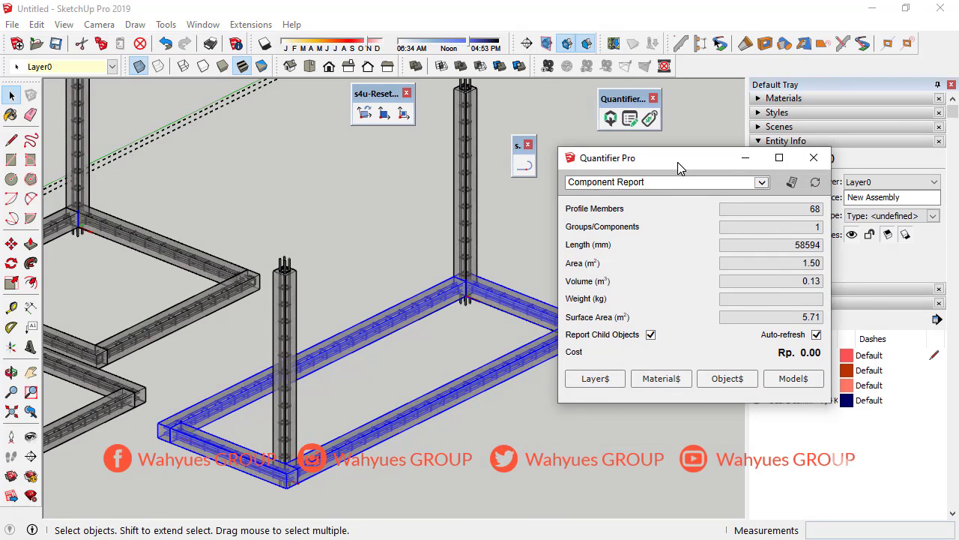
click(791, 182)
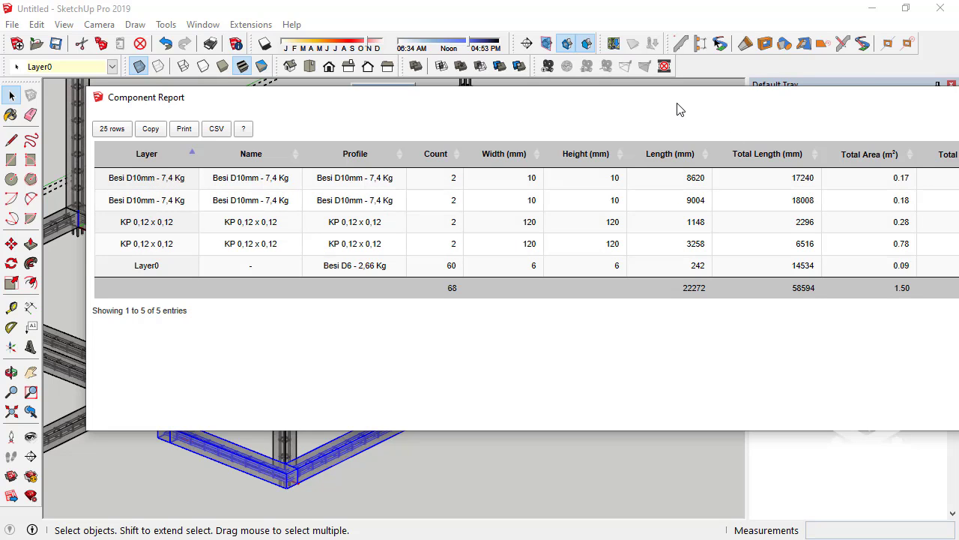
drag(663, 100, 591, 102)
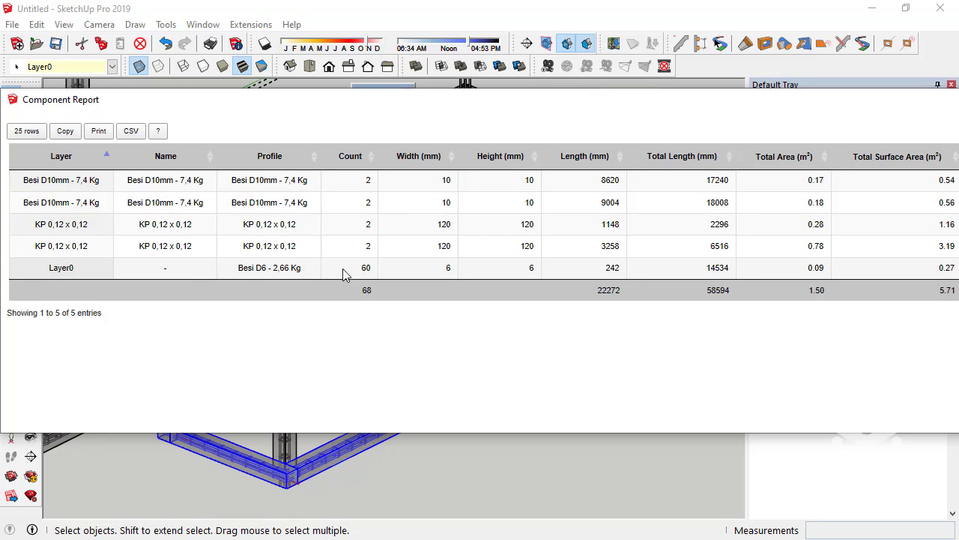
mouse_move(725, 106)
mouse_down()
mouse_move(527, 128)
mouse_move(449, 124)
mouse_up()
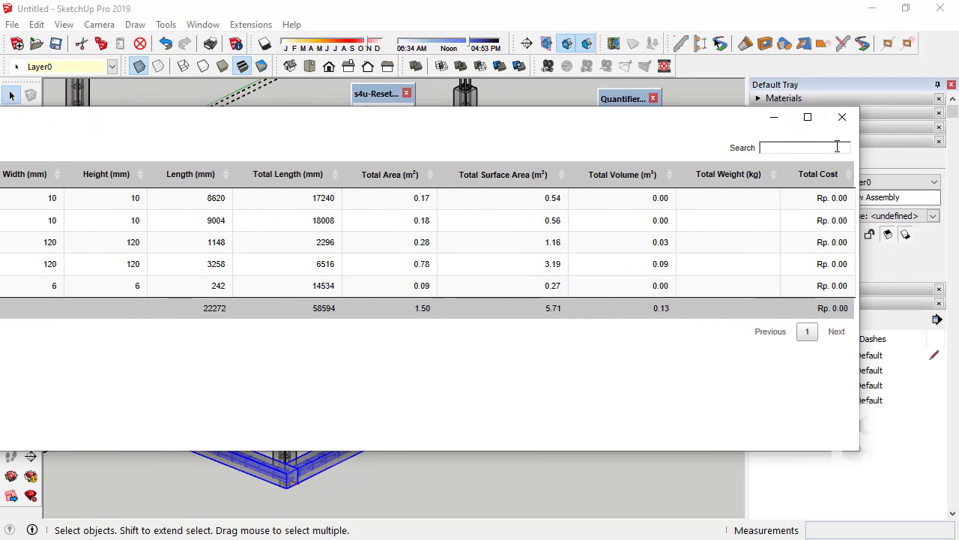
Step: Close the previous component report and orbit around the footing beam frame
click(842, 118)
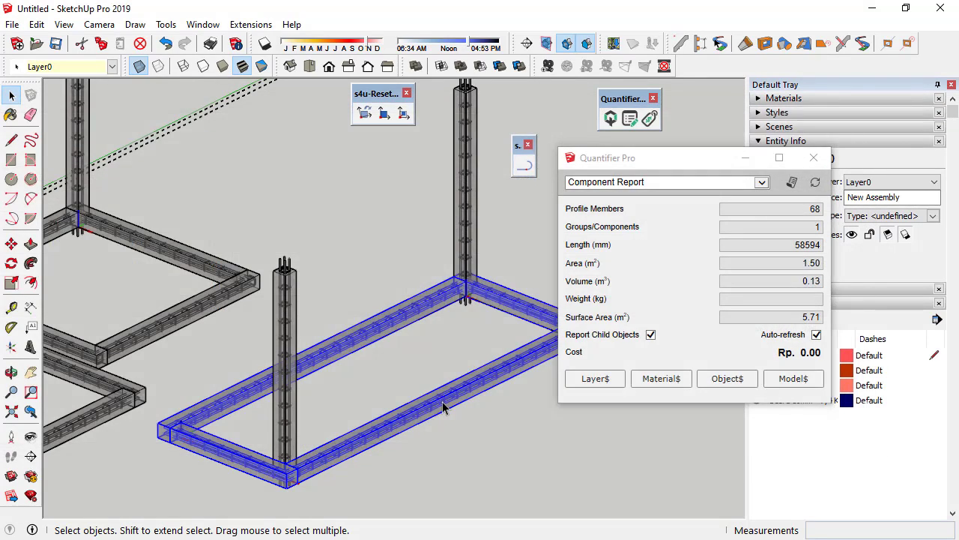
mouse_move(445, 407)
middle_down()
mouse_move(325, 347)
mouse_move(379, 439)
mouse_move(435, 280)
middle_up()
scroll(386, 310, up, 2)
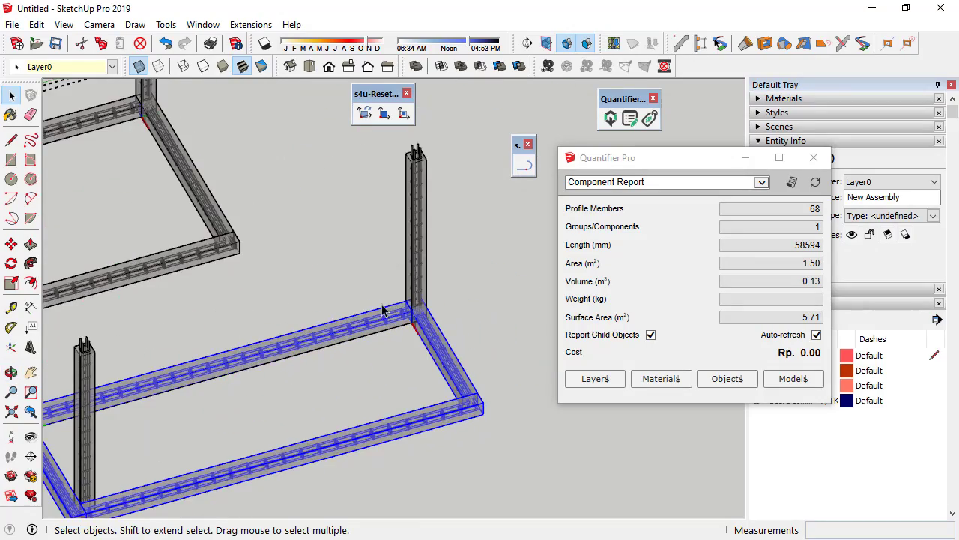
scroll(422, 317, up, 1)
scroll(321, 338, down, 4)
scroll(288, 217, up, 5)
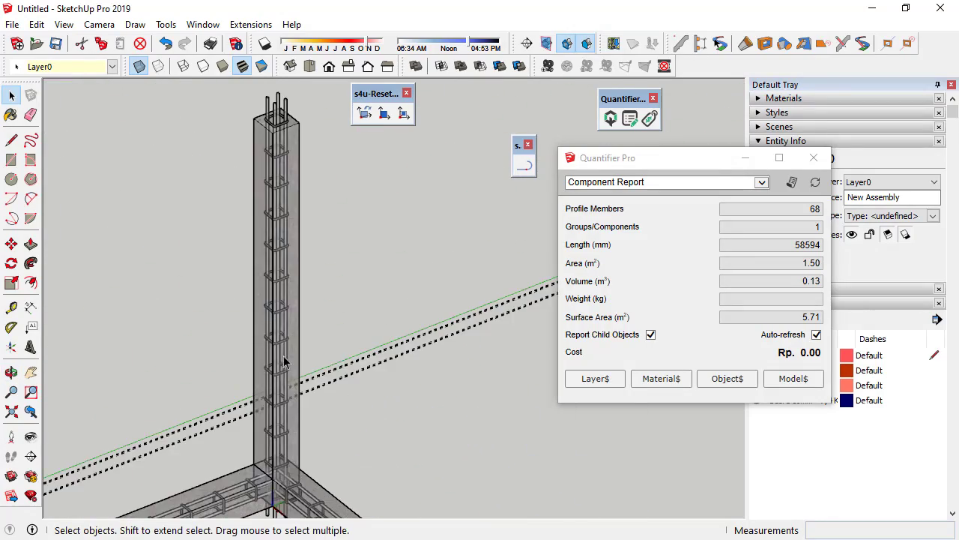
Step: Select a single column with its rebar cage and open its component report
click(287, 367)
mouse_move(287, 367)
middle_down()
mouse_move(380, 305)
mouse_move(184, 285)
mouse_move(402, 348)
middle_up()
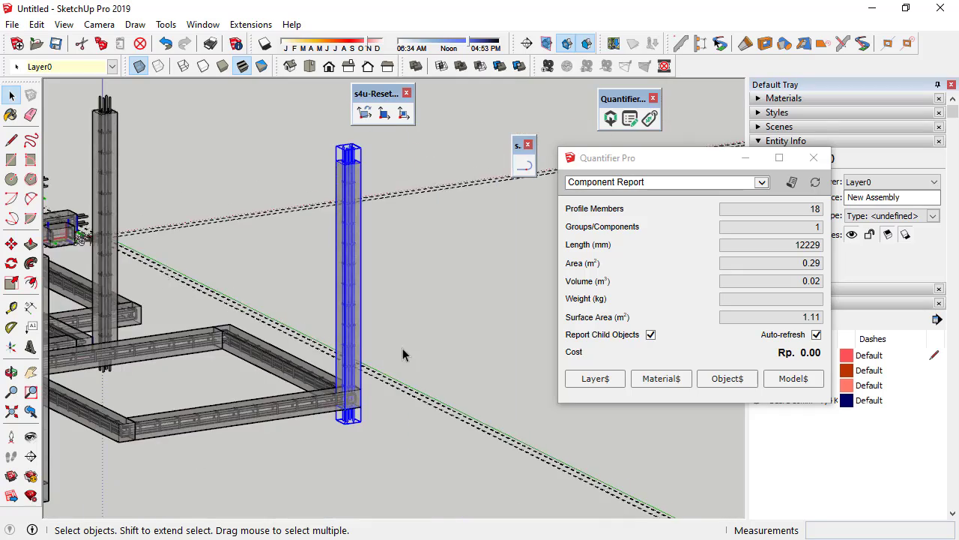
scroll(402, 348, up, 3)
scroll(310, 469, up, 2)
scroll(281, 345, down, 3)
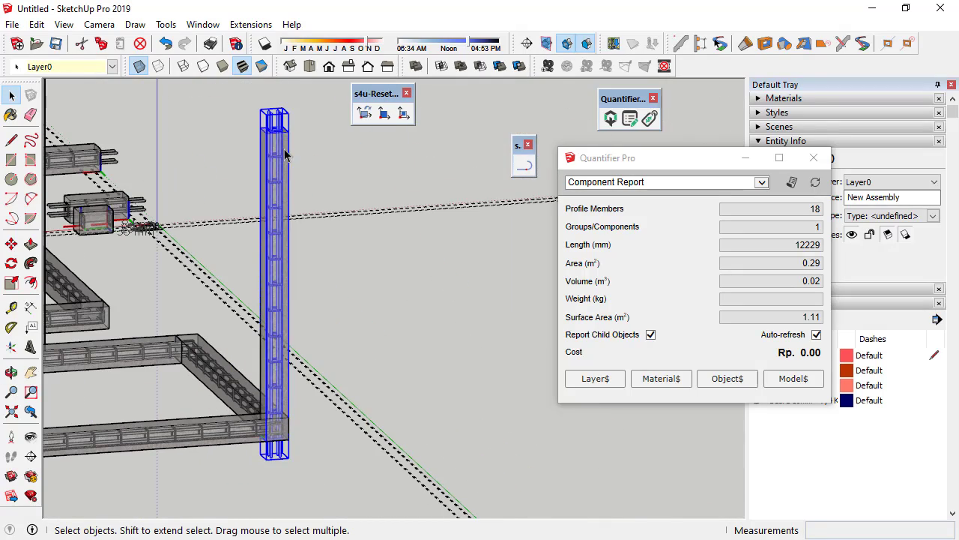
scroll(278, 171, up, 1)
scroll(281, 172, up, 2)
scroll(283, 172, up, 1)
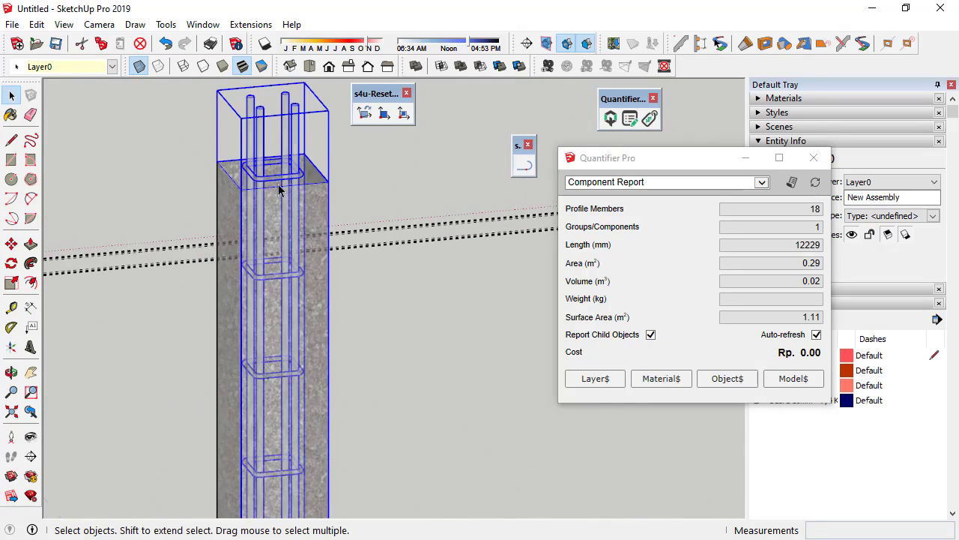
scroll(289, 172, down, 3)
scroll(288, 172, down, 2)
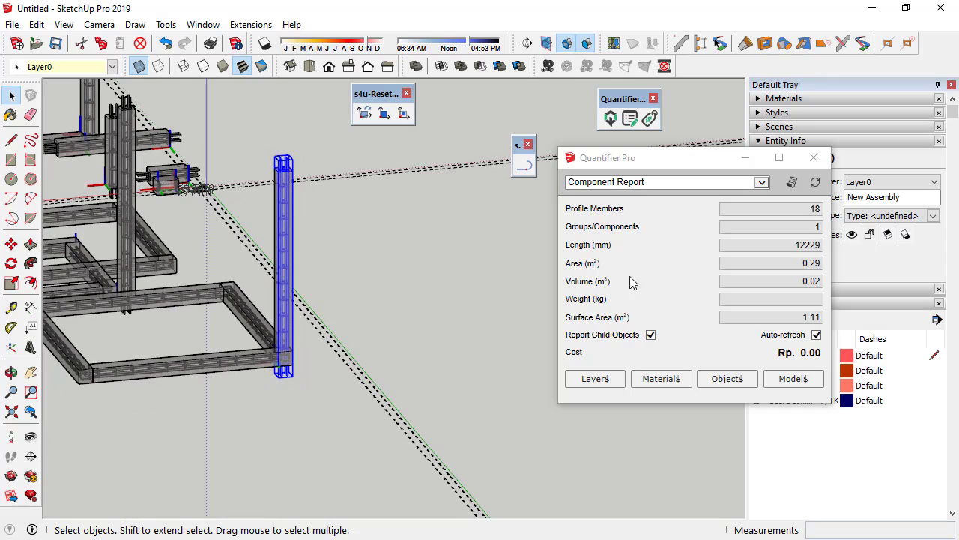
click(791, 182)
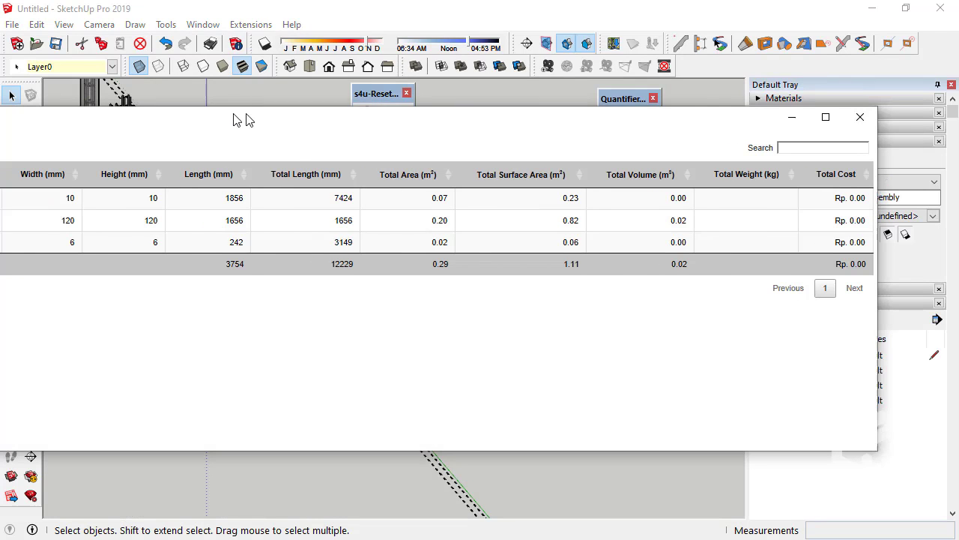
Step: Resize and reposition the component report window to read all its columns
drag(894, 237, 637, 237)
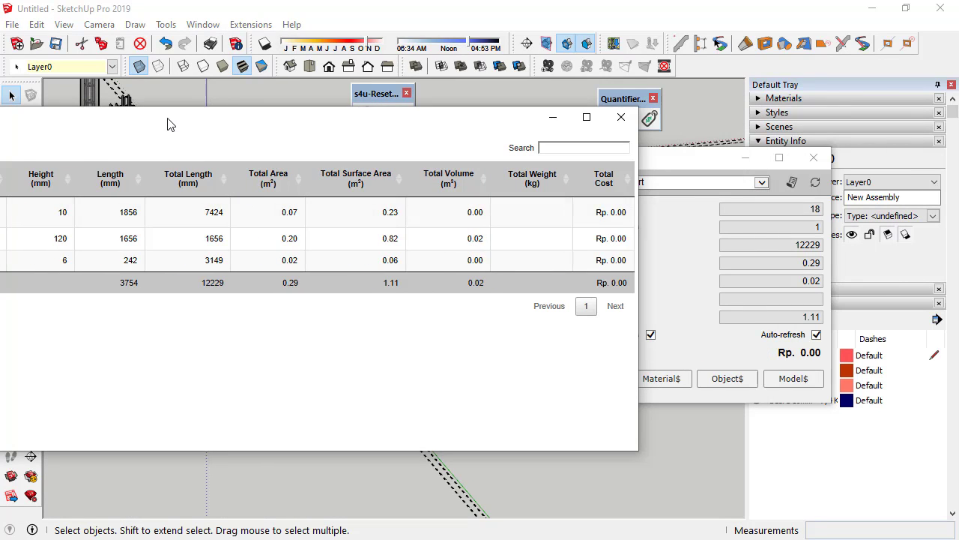
mouse_move(169, 122)
mouse_down()
mouse_move(711, 101)
mouse_move(777, 119)
mouse_up()
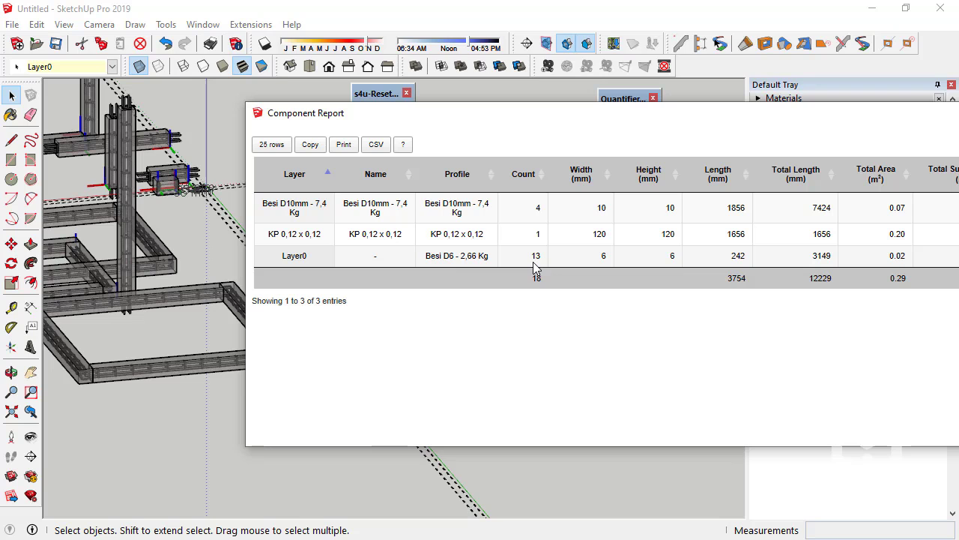
drag(245, 254, 11, 255)
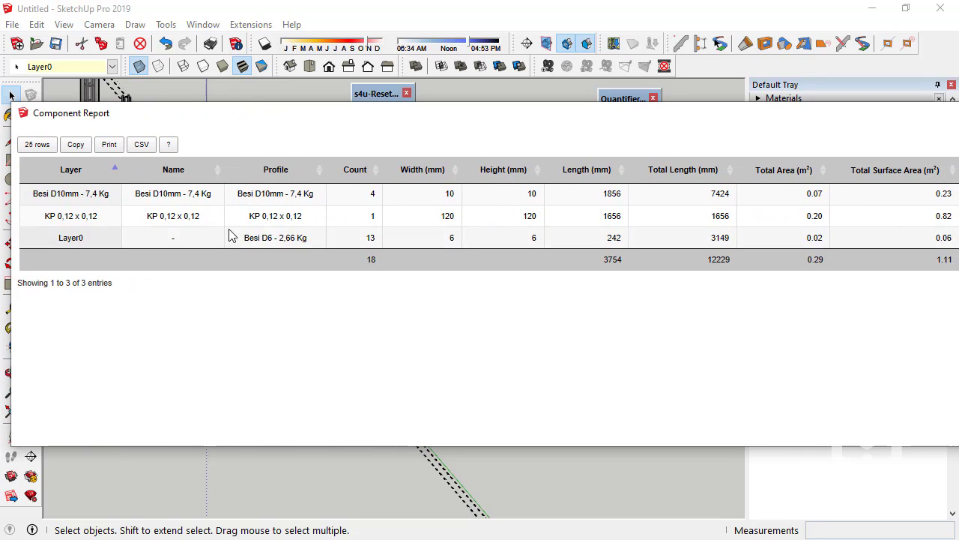
drag(390, 112, 842, 169)
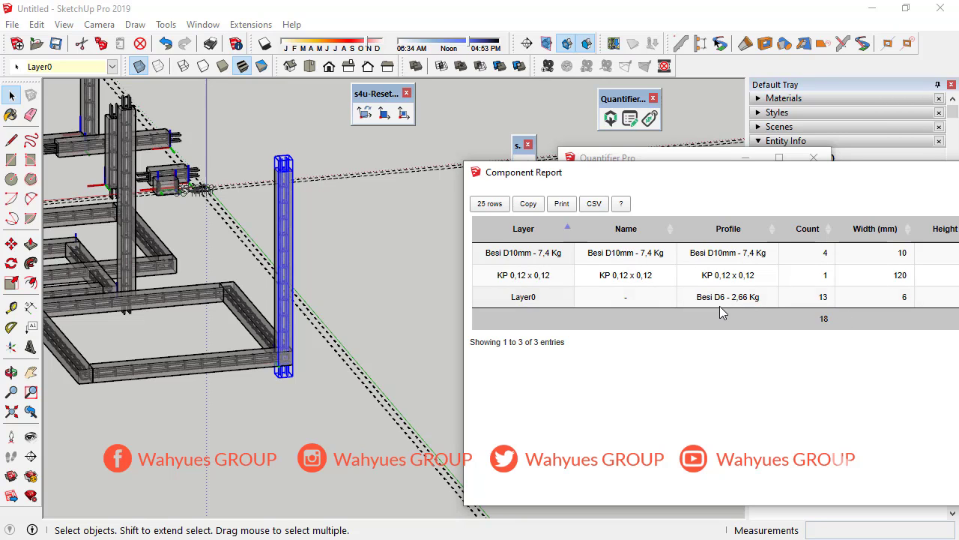
Step: Zoom, orbit and pan along the column to inspect its rebar up to the top
scroll(324, 428, up, 2)
scroll(324, 429, up, 3)
scroll(324, 428, up, 4)
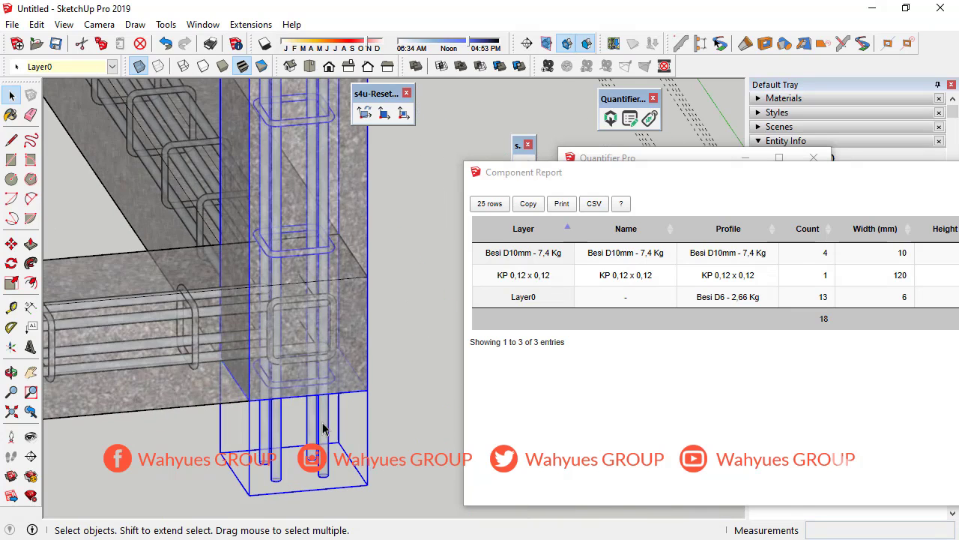
middle_drag(289, 382, 284, 215)
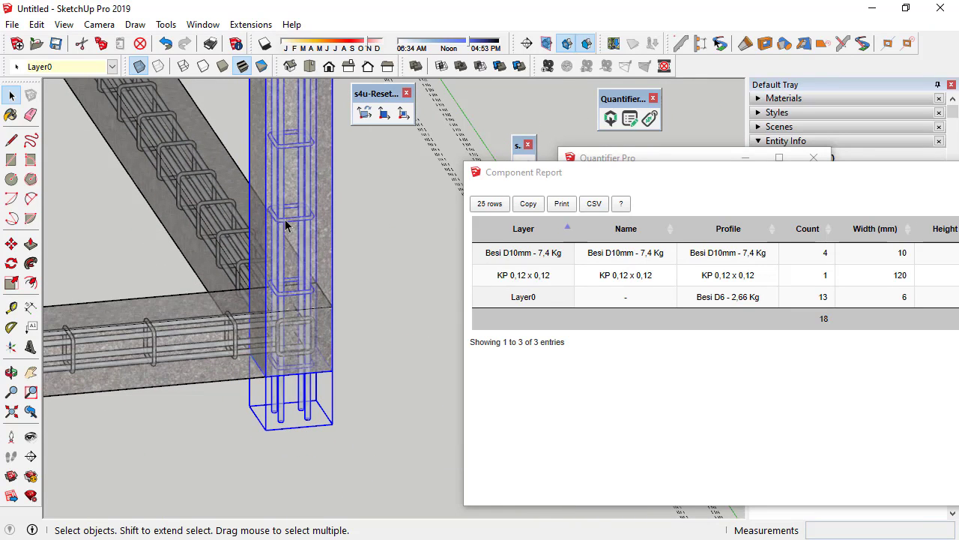
mouse_move(285, 225)
shift+middle_down()
mouse_move(274, 215)
mouse_move(266, 388)
mouse_move(276, 343)
mouse_move(281, 356)
mouse_move(252, 353)
shift+middle_up()
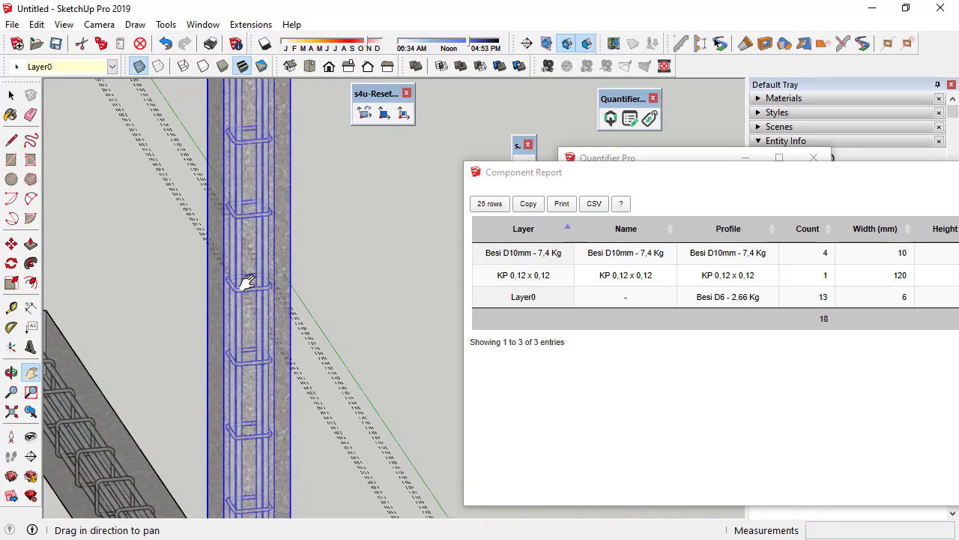
mouse_move(252, 217)
shift+middle_down()
mouse_move(248, 434)
mouse_move(248, 347)
shift+middle_up()
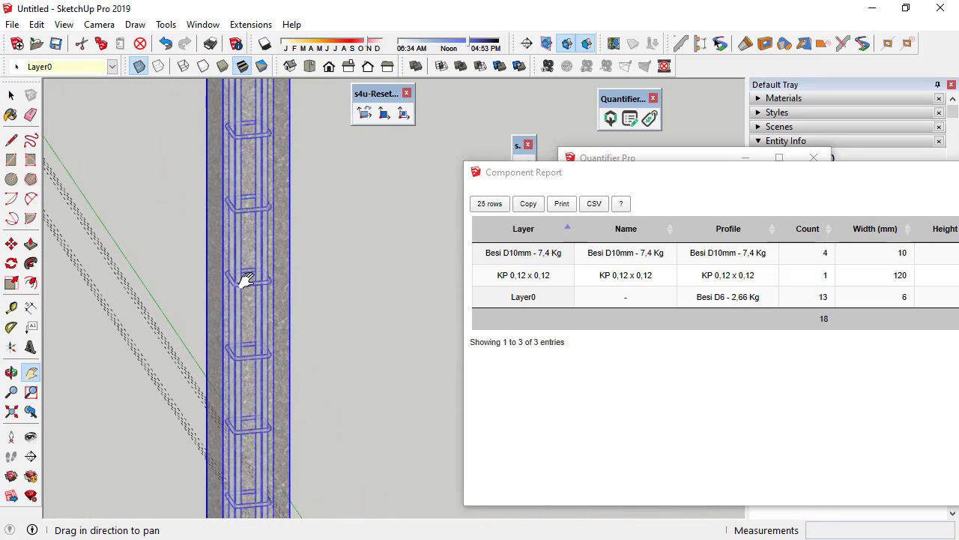
shift+middle_drag(248, 281, 232, 374)
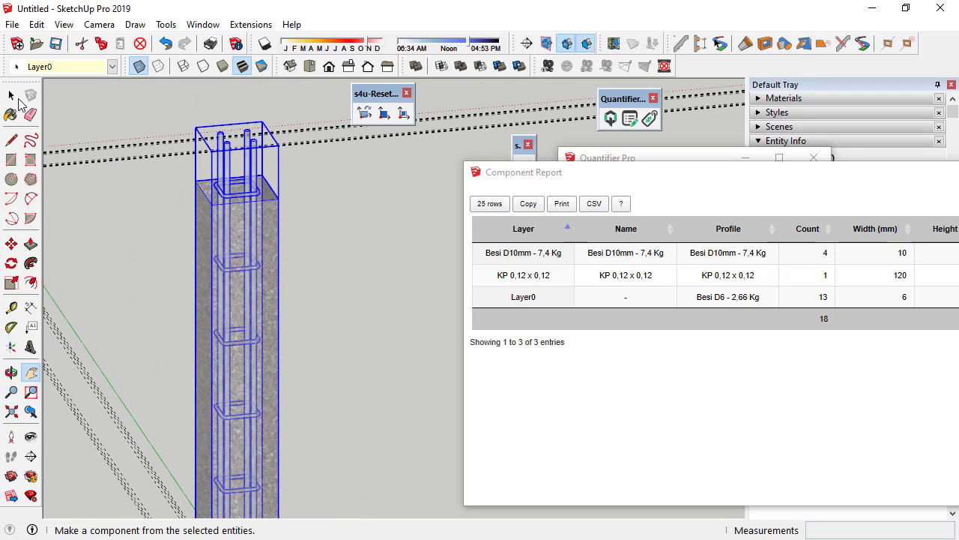
Step: Return to the Select tool and move the report window lower and left
click(11, 95)
scroll(324, 223, down, 2)
scroll(323, 224, down, 2)
scroll(324, 224, down, 2)
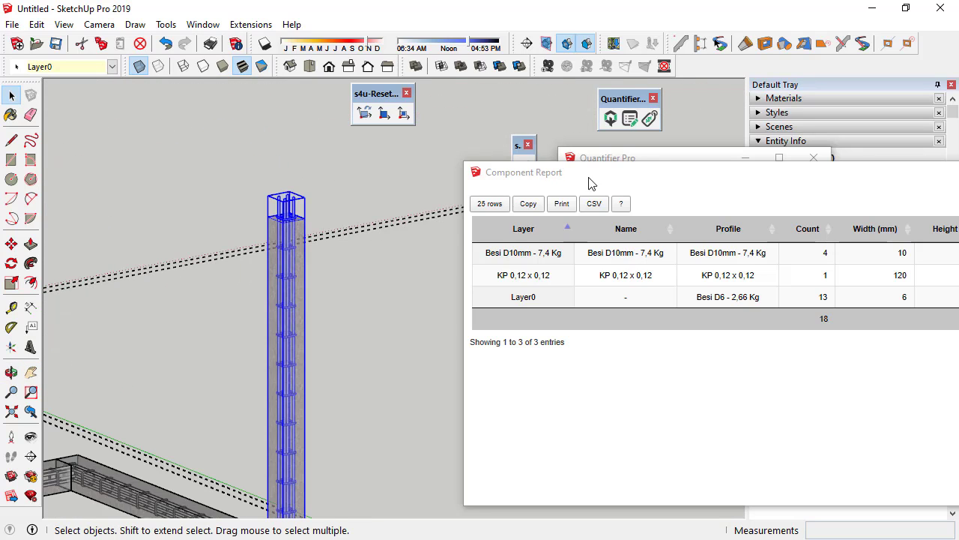
drag(609, 178, 455, 207)
scroll(190, 245, down, 3)
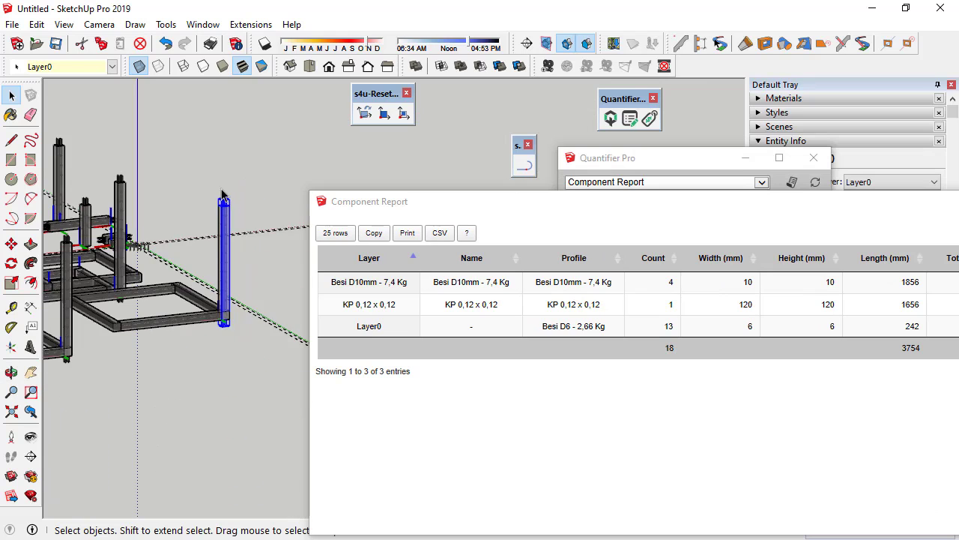
scroll(269, 291, down, 2)
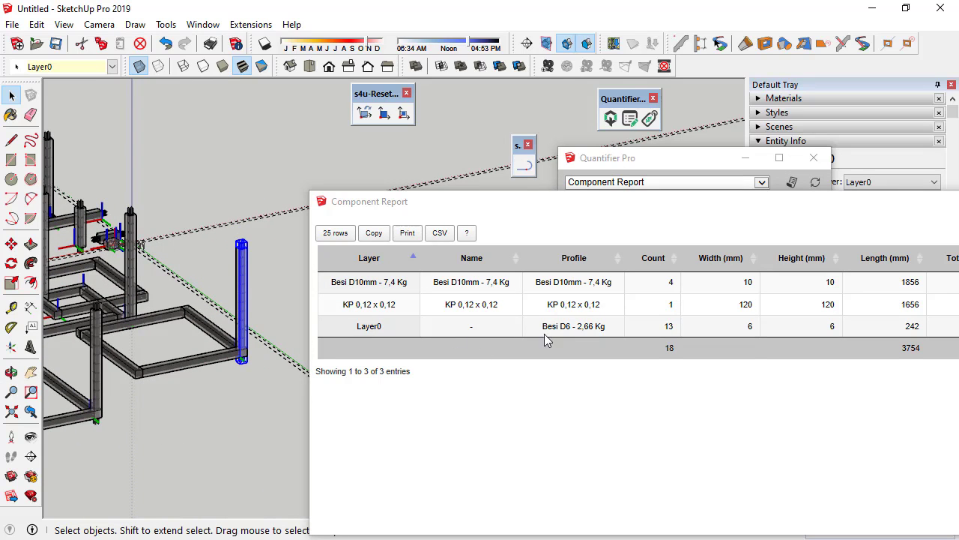
Step: Orbit to a flatter view of the whole structure and shift the report right
mouse_move(207, 346)
middle_down()
mouse_move(103, 318)
mouse_move(193, 379)
mouse_move(128, 402)
mouse_move(170, 410)
middle_up()
scroll(127, 402, up, 3)
scroll(127, 401, down, 3)
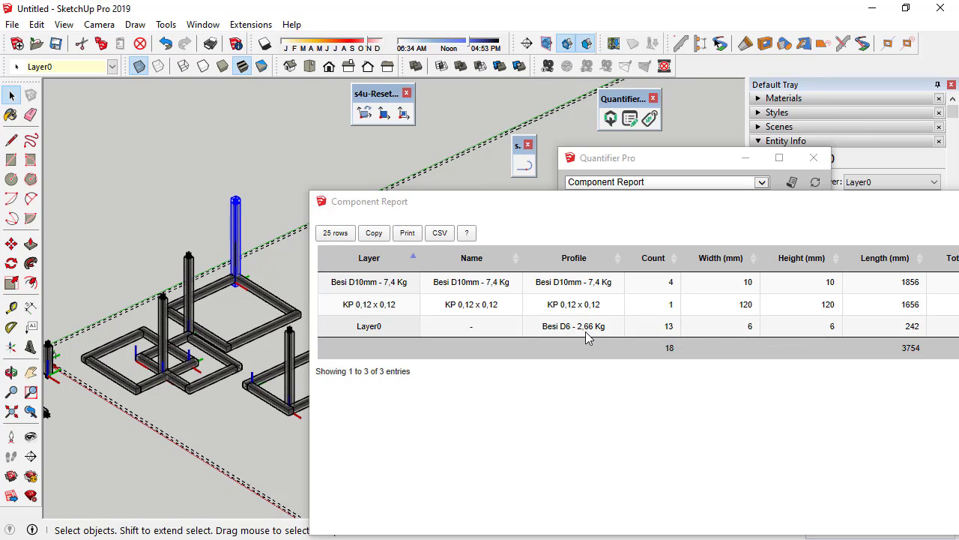
drag(544, 210, 640, 210)
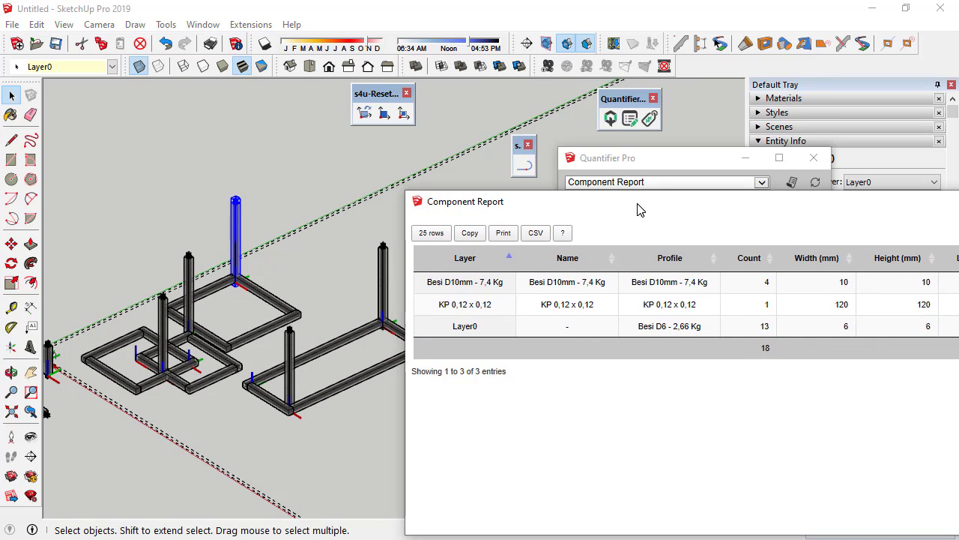
middle_drag(226, 317, 100, 272)
scroll(100, 272, down, 2)
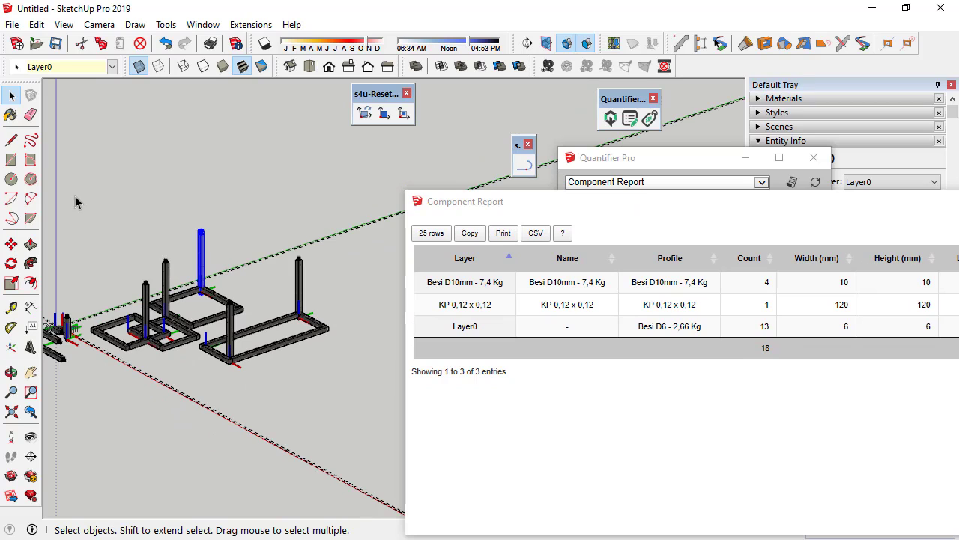
Step: Window-select all the rebar frames and columns in the model
drag(75, 198, 367, 383)
drag(278, 386, 277, 386)
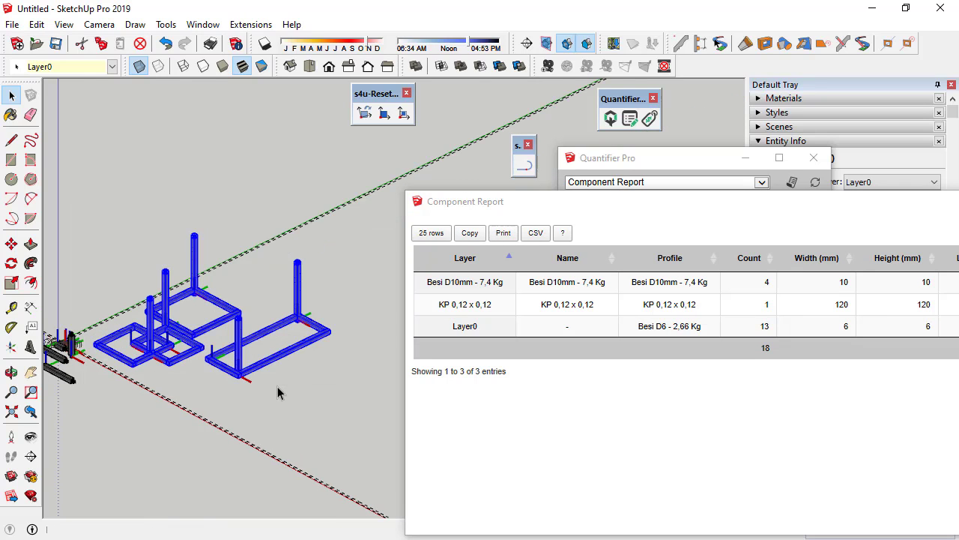
middle_drag(229, 344, 216, 334)
scroll(120, 335, down, 2)
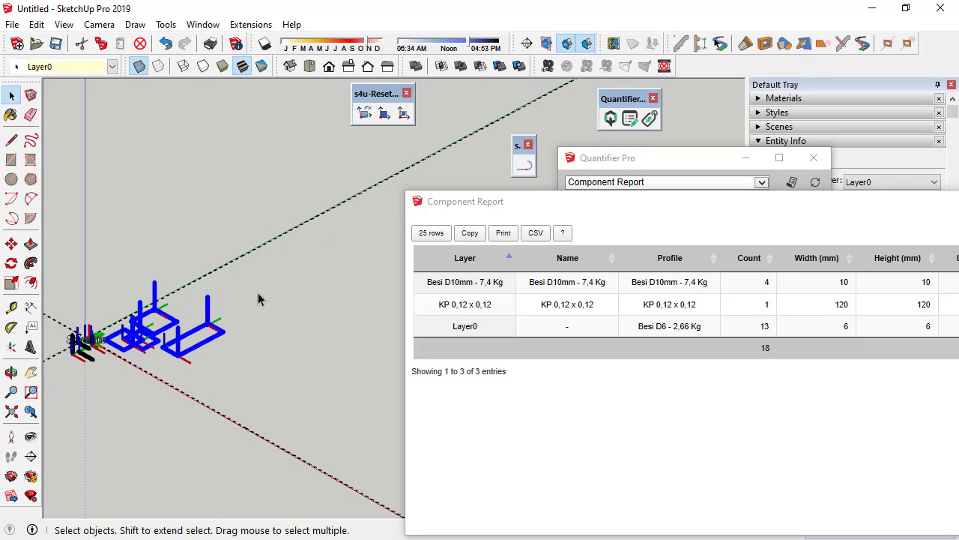
scroll(272, 260, up, 2)
scroll(273, 256, up, 3)
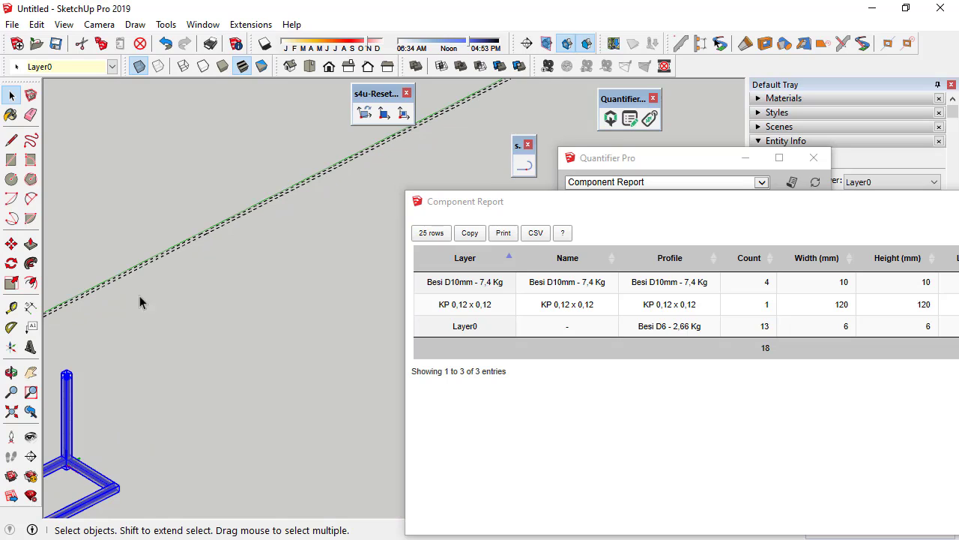
Step: Draw a square, delete its face, and select its four edges
click(11, 160)
click(201, 291)
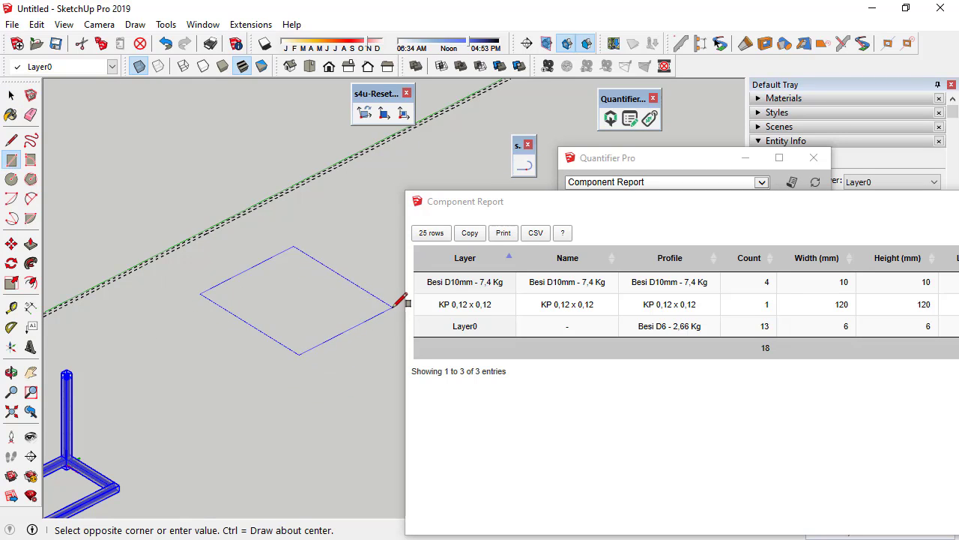
scroll(292, 262, up, 2)
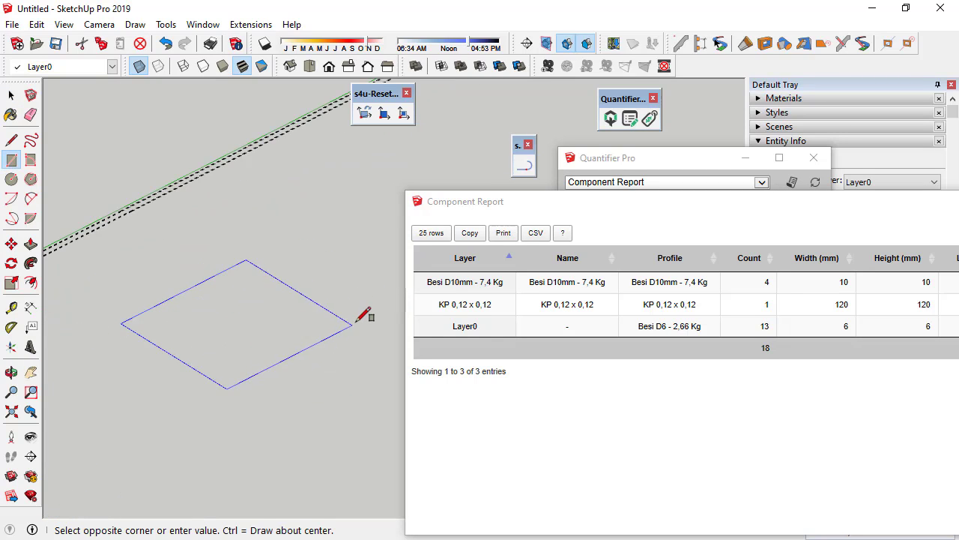
click(364, 329)
click(12, 96)
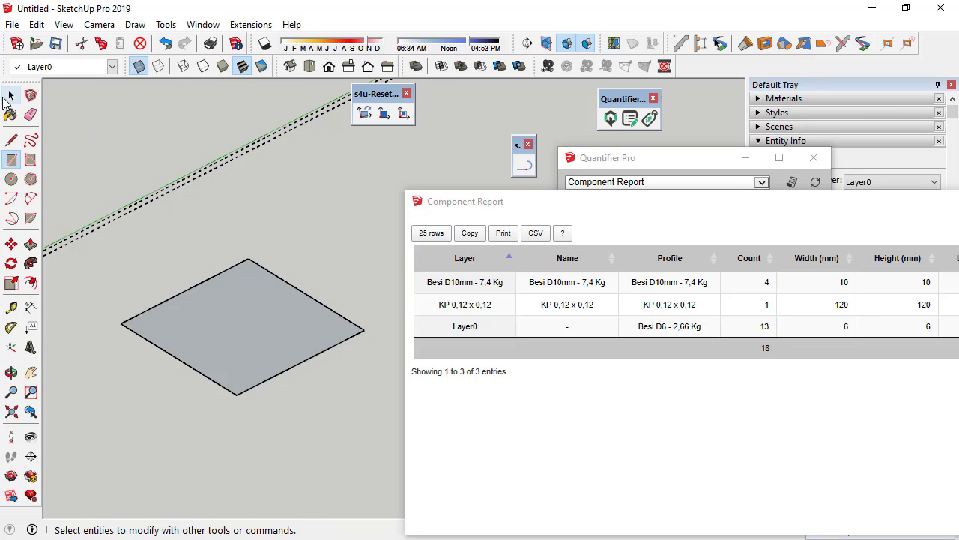
key(Delete)
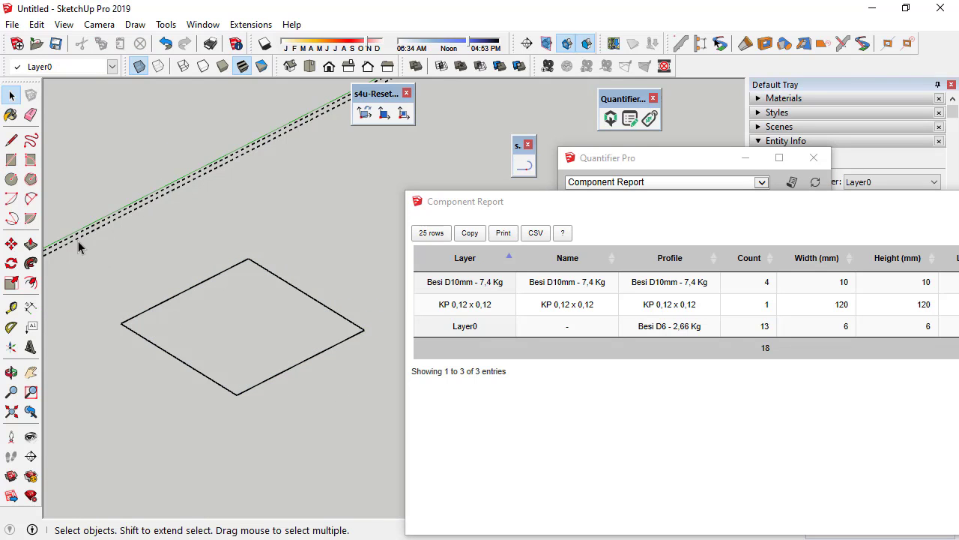
drag(78, 240, 390, 434)
Step: Close the old component report hidden behind the Quantifier Pro panel
mouse_move(673, 157)
mouse_down()
mouse_move(528, 152)
mouse_move(779, 209)
mouse_up()
scroll(323, 264, down, 3)
scroll(323, 264, down, 2)
drag(632, 210, 662, 241)
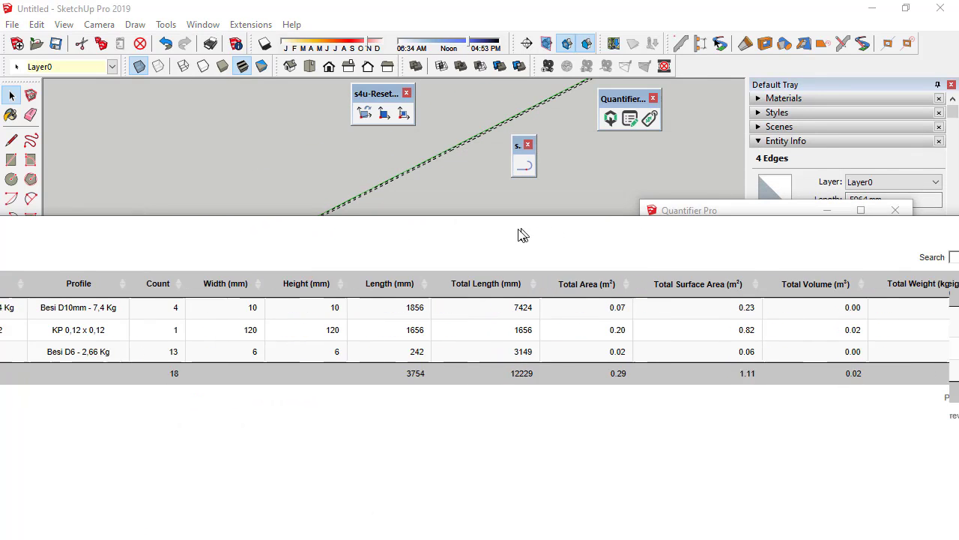
click(662, 240)
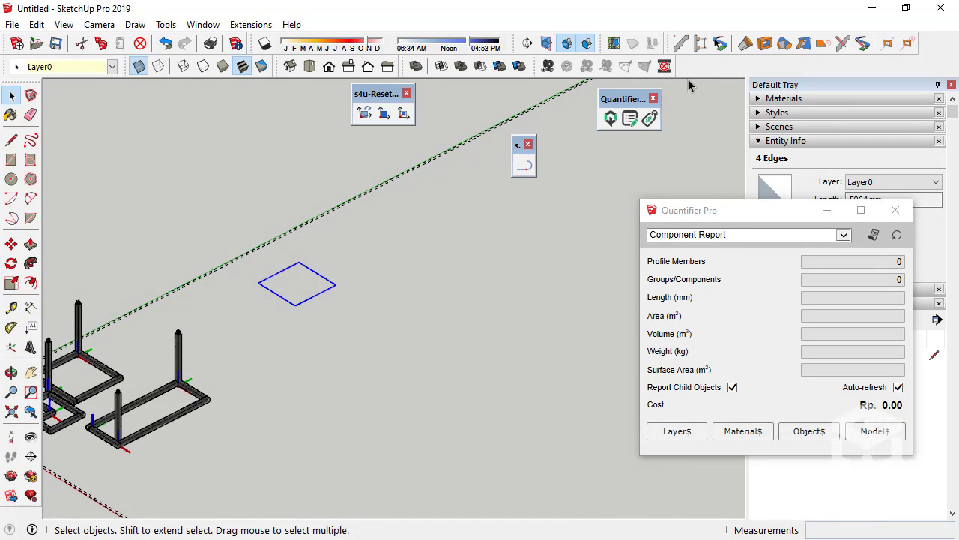
Step: Apply the KP 0,12 x 0,12 concrete beam assembly to the square and select the new frame
click(700, 44)
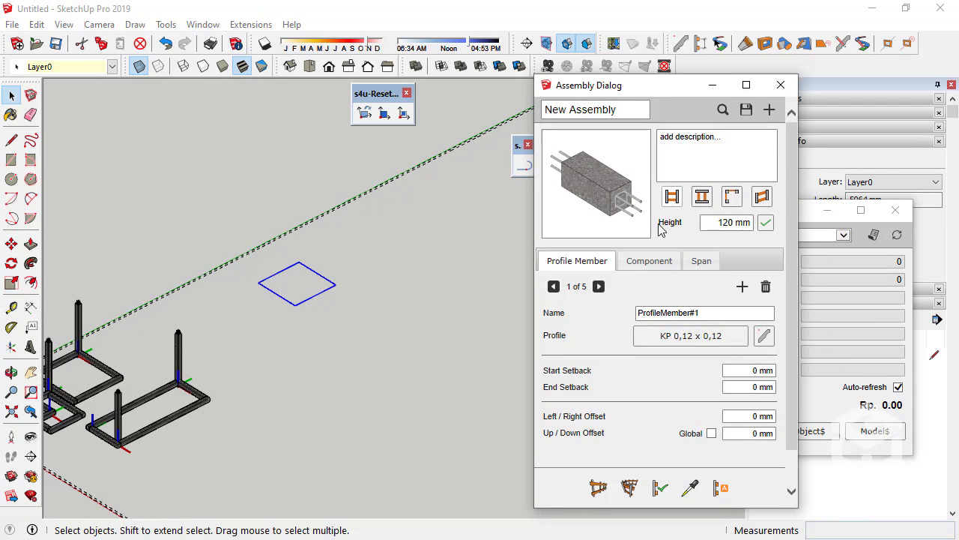
click(628, 488)
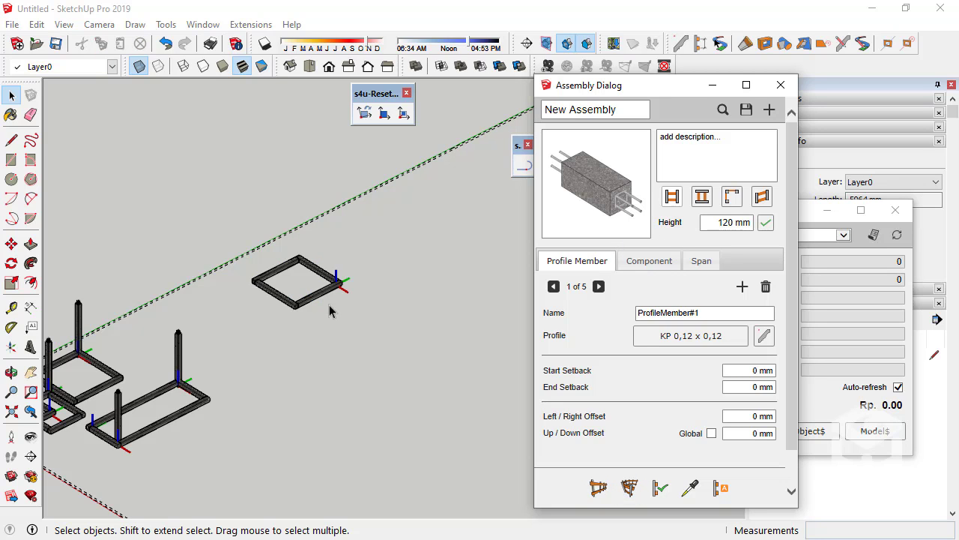
scroll(275, 280, up, 2)
scroll(349, 326, up, 5)
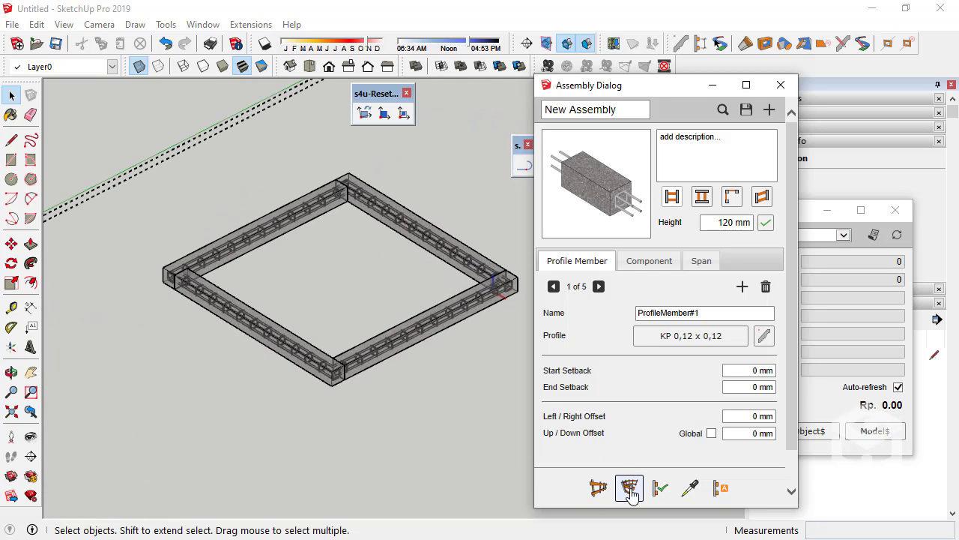
mouse_move(397, 338)
middle_down()
mouse_move(251, 344)
mouse_move(399, 343)
middle_up()
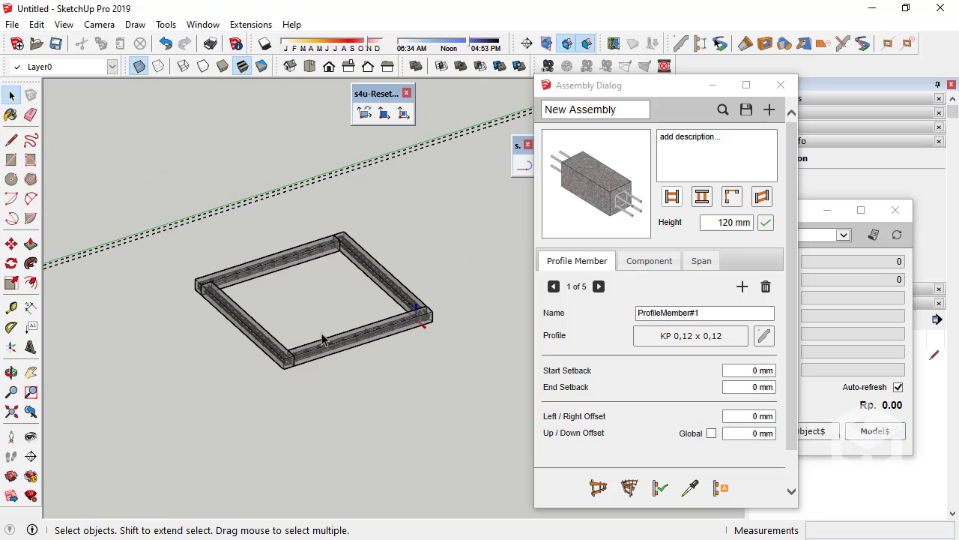
drag(153, 196, 489, 435)
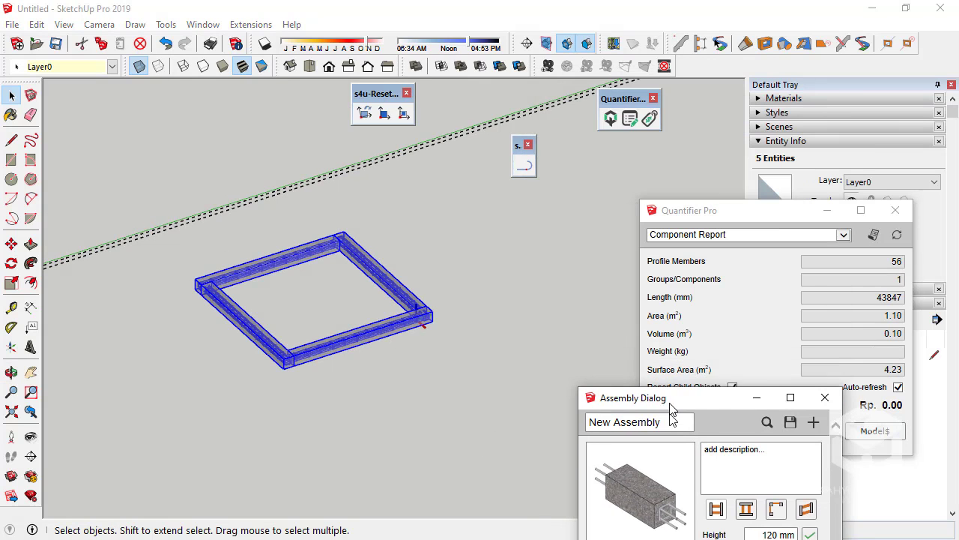
drag(619, 98, 663, 437)
Step: Generate the square frame's component report and read the 48 Besi D6 bars and 4.23 m² surface area
click(874, 235)
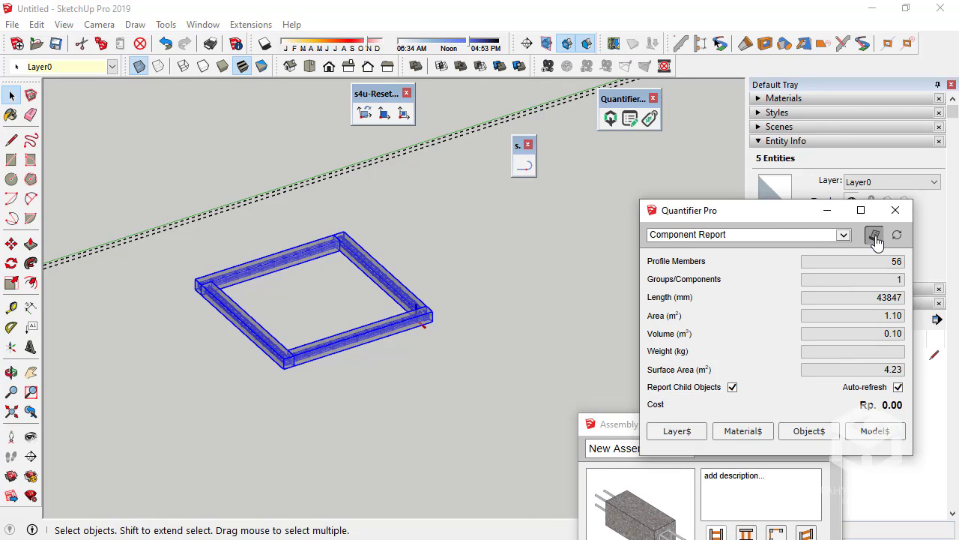
drag(85, 249, 847, 208)
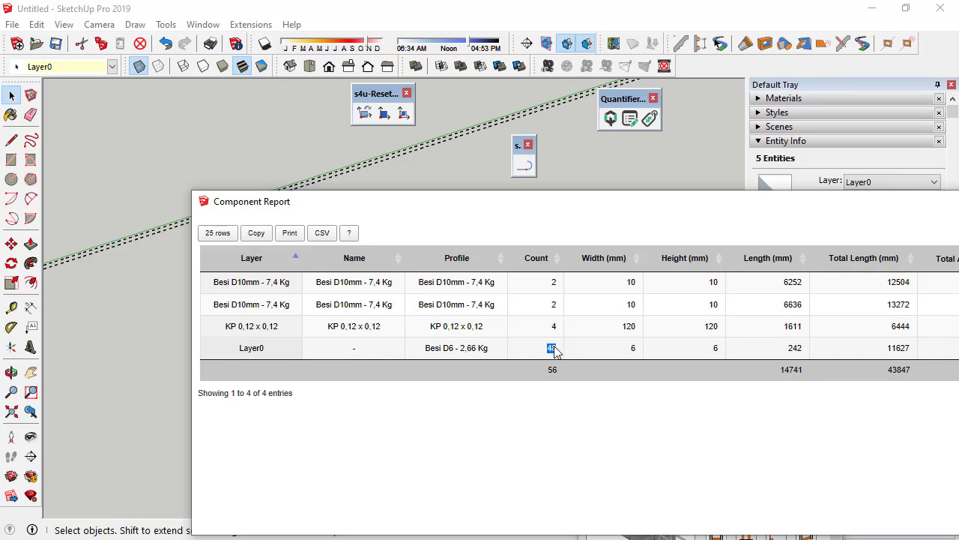
drag(602, 204, 467, 209)
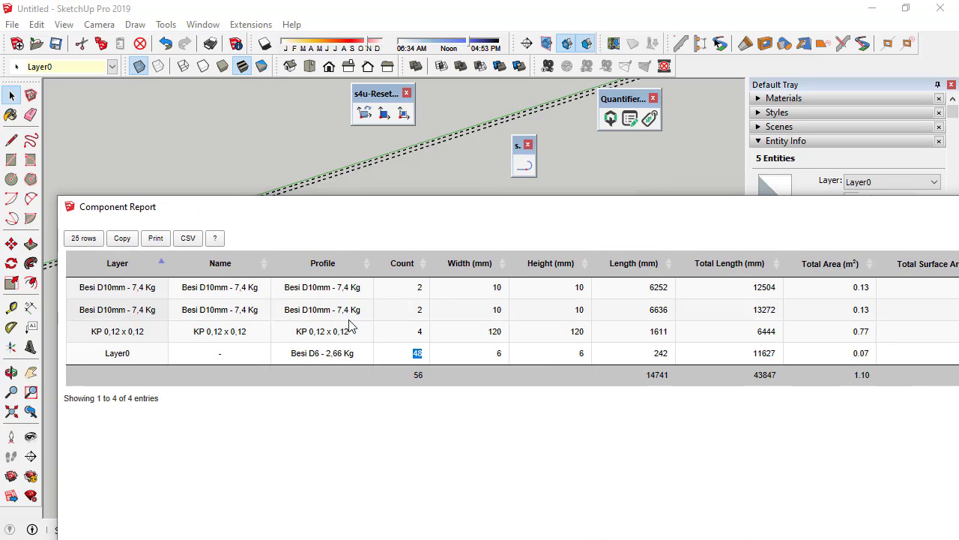
drag(291, 356, 424, 360)
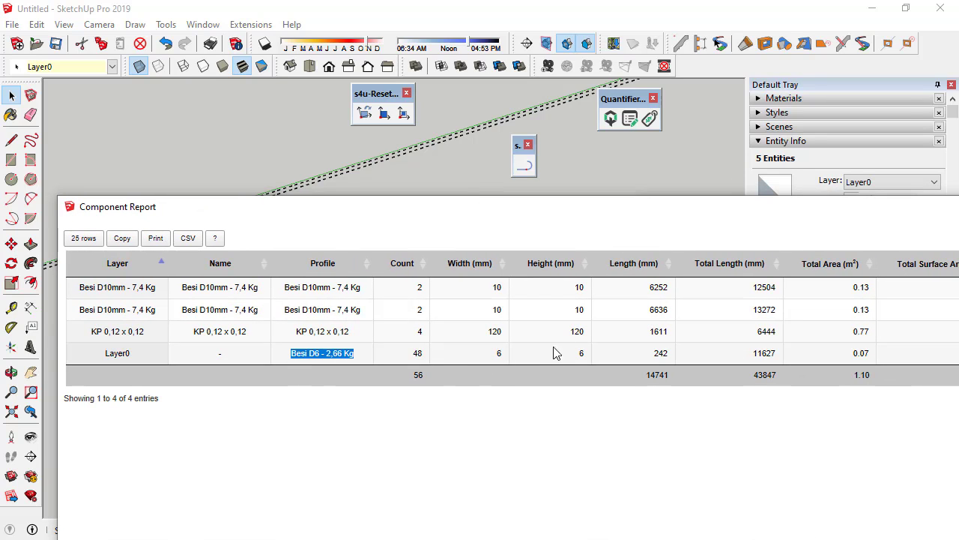
drag(583, 209, 474, 209)
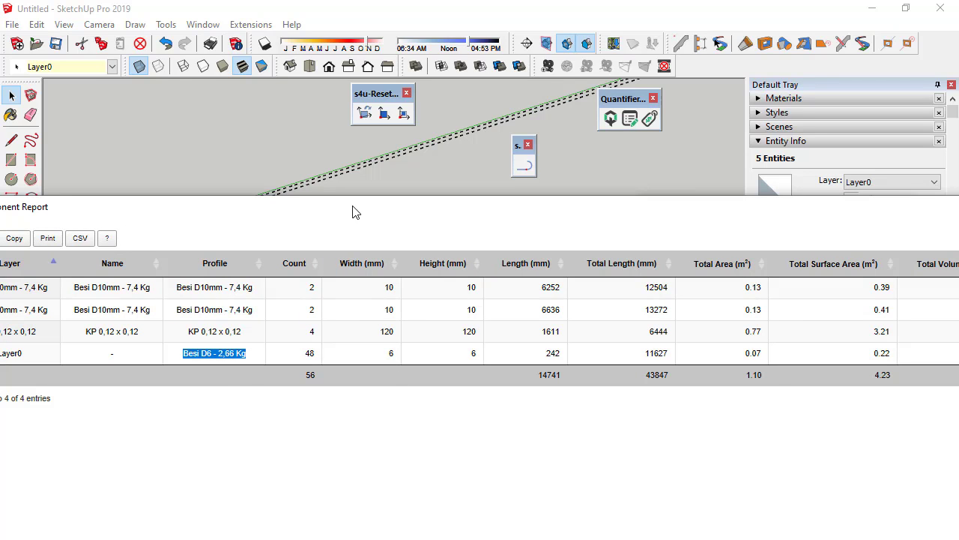
mouse_move(352, 210)
mouse_down()
mouse_move(305, 239)
mouse_move(305, 230)
mouse_up()
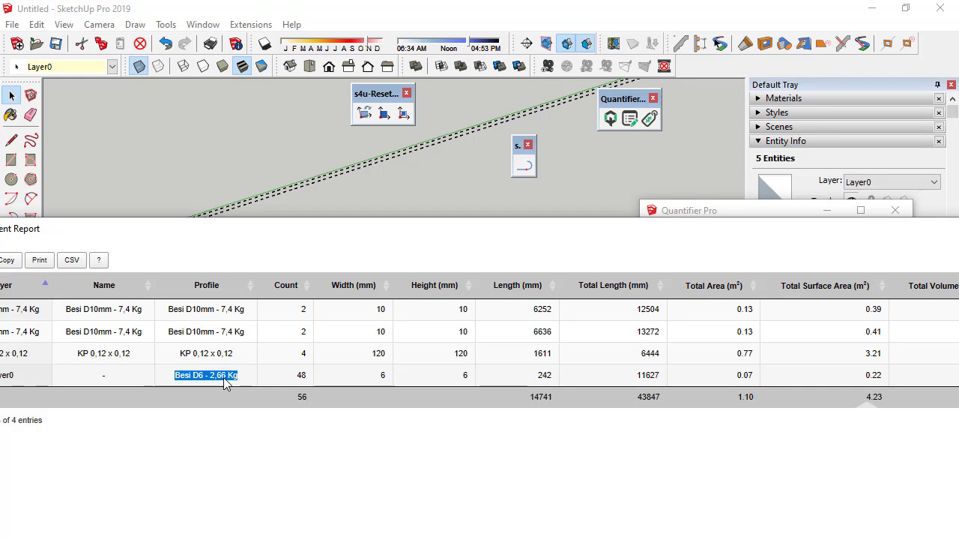
Step: Minimize the component report and zoom in around a corner of the new frame
double_click(422, 229)
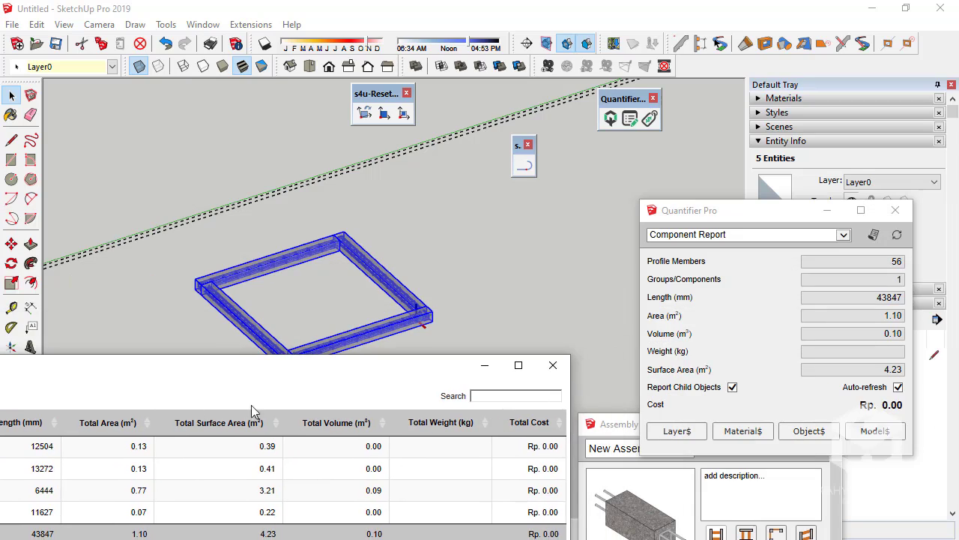
click(484, 365)
scroll(403, 358, up, 1)
scroll(303, 329, up, 3)
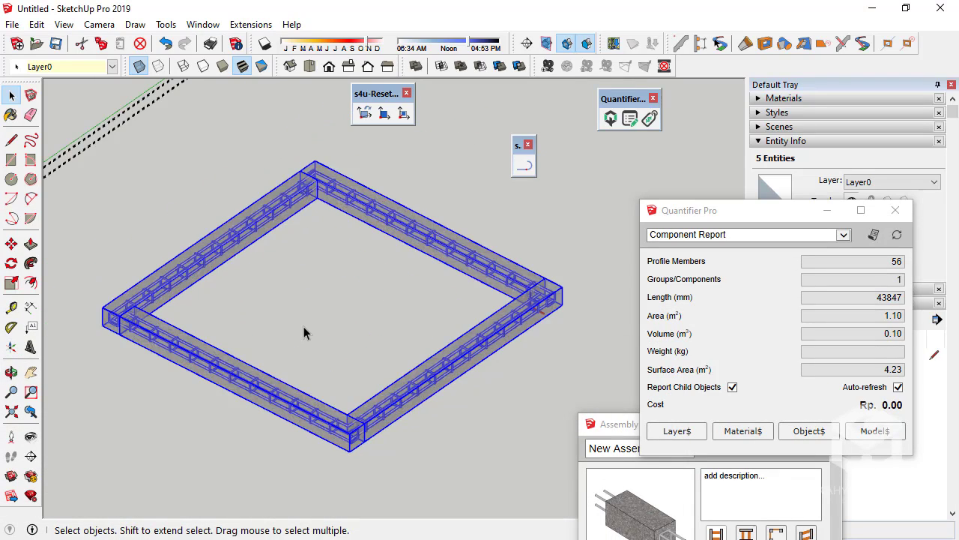
mouse_move(364, 397)
middle_down()
mouse_move(310, 320)
mouse_move(337, 387)
mouse_move(338, 422)
middle_up()
scroll(337, 387, up, 3)
middle_drag(278, 402, 316, 397)
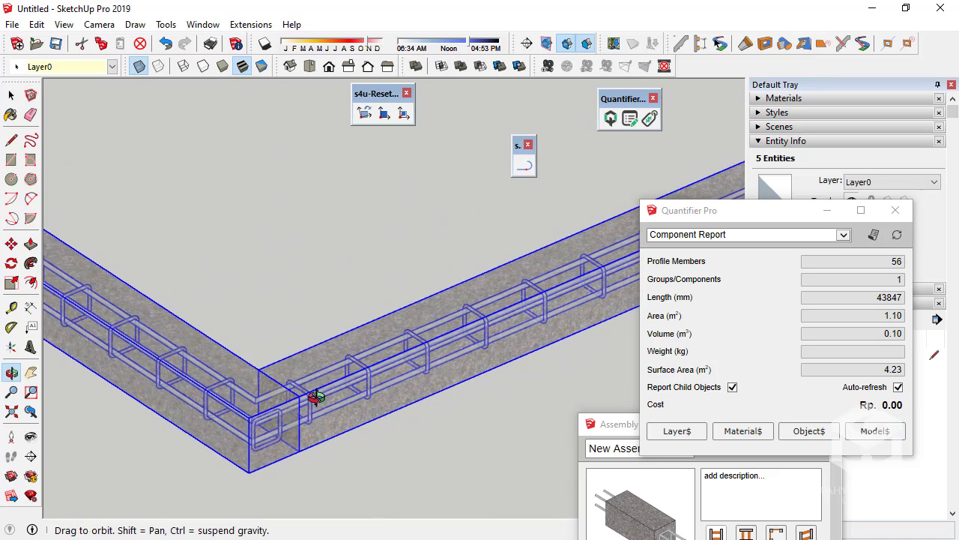
scroll(464, 417, down, 3)
scroll(352, 224, down, 2)
scroll(440, 317, up, 1)
scroll(344, 239, up, 1)
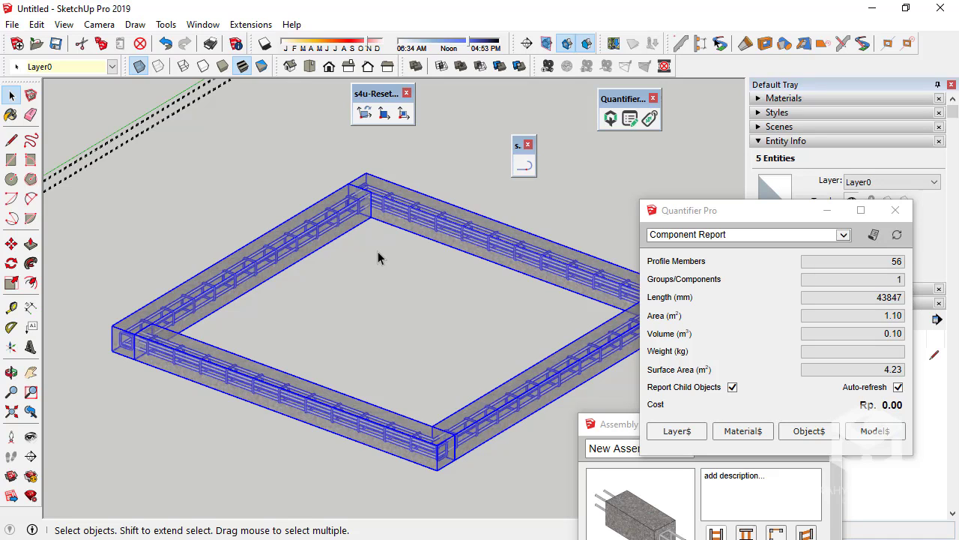
Step: View the frame from above, then bring the Assembly Dialog up to the centre
middle_drag(390, 267, 282, 358)
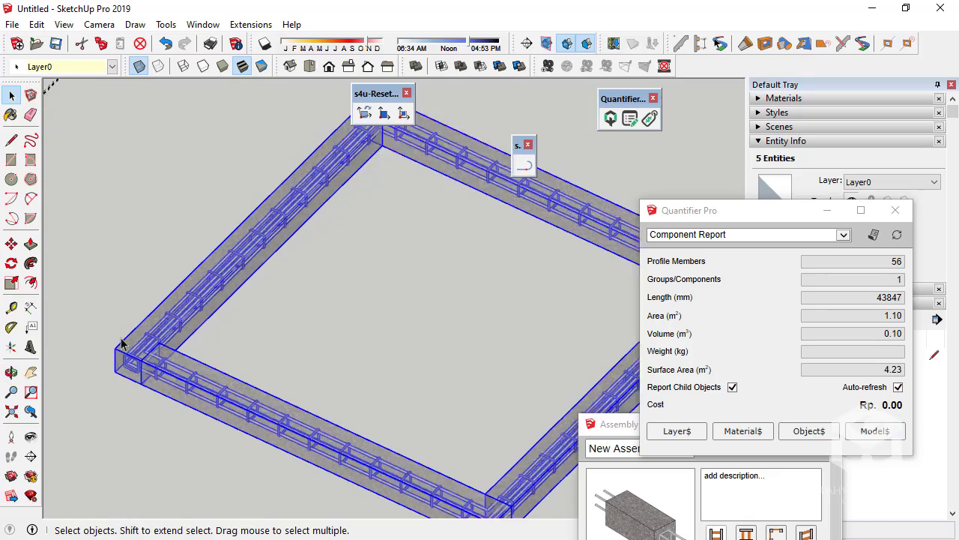
scroll(121, 337, up, 5)
scroll(170, 363, up, 3)
mouse_move(177, 378)
middle_down()
mouse_move(165, 264)
mouse_move(144, 274)
middle_up()
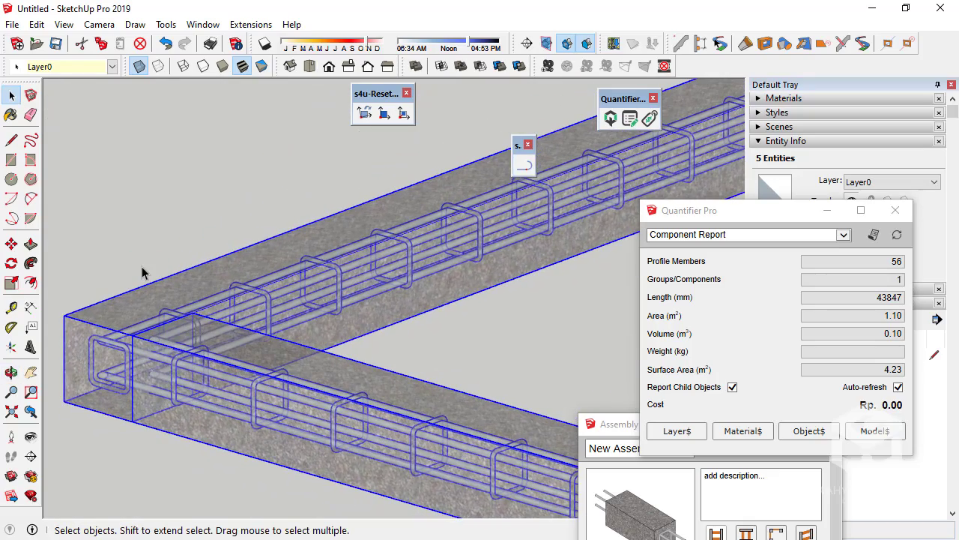
scroll(143, 272, down, 3)
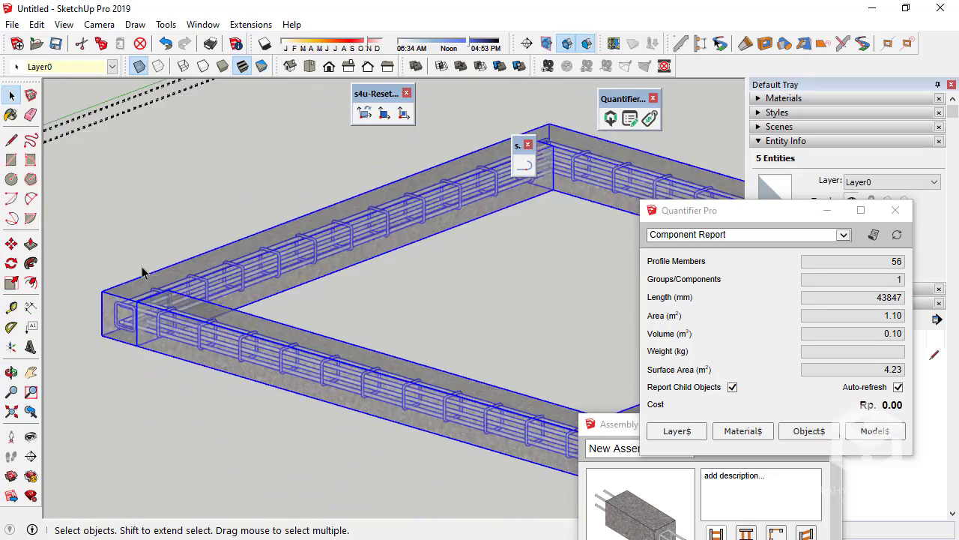
scroll(144, 274, down, 2)
scroll(368, 349, up, 1)
scroll(367, 350, up, 2)
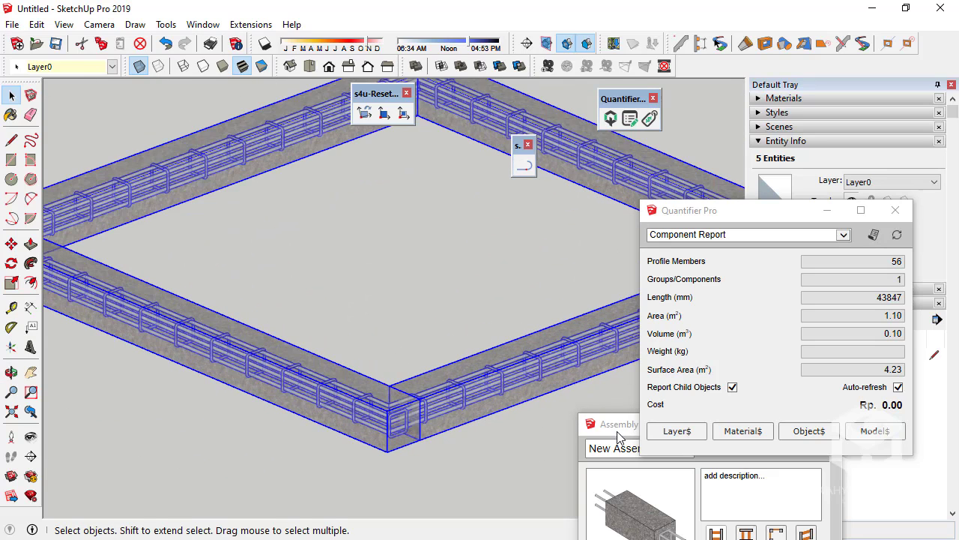
mouse_move(618, 429)
mouse_down()
mouse_move(456, 229)
mouse_move(395, 194)
mouse_up()
mouse_move(469, 185)
mouse_down()
mouse_move(437, 126)
mouse_move(438, 85)
mouse_move(433, 97)
mouse_up()
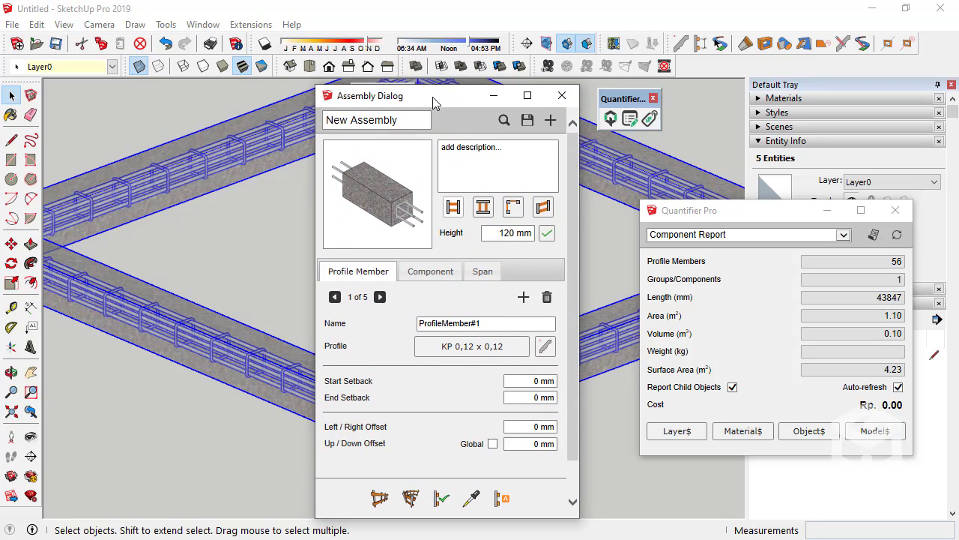